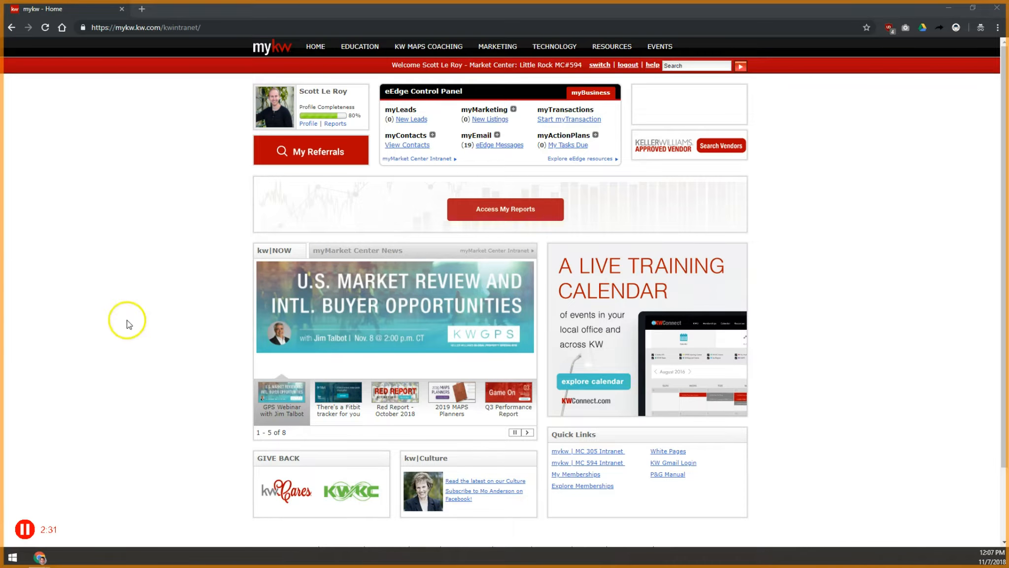
- Open the KW Websites page from the mykw intranet
{"action": "key", "text": "ctrl+plus"}
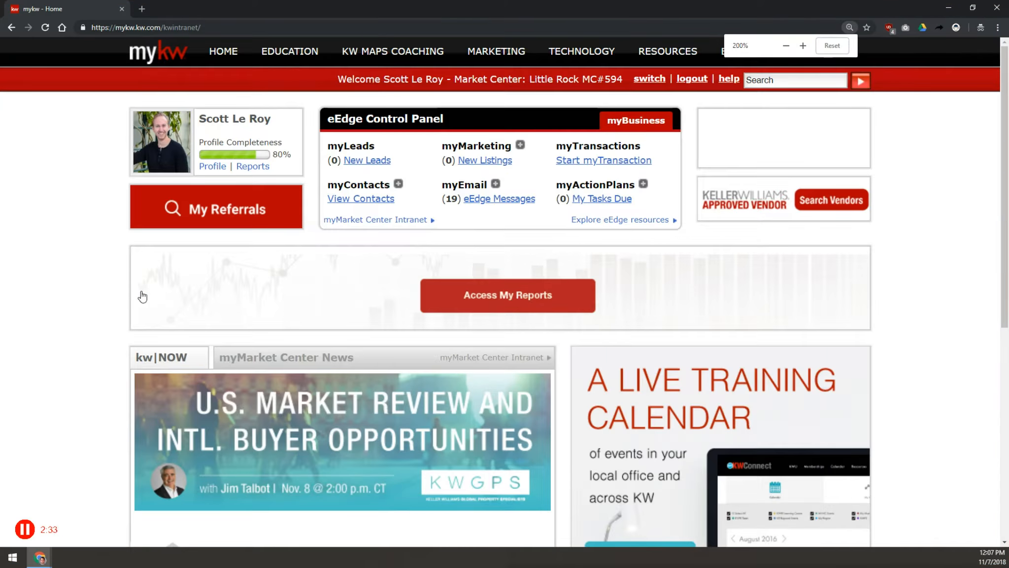
{"action": "key", "text": "ctrl+plus"}
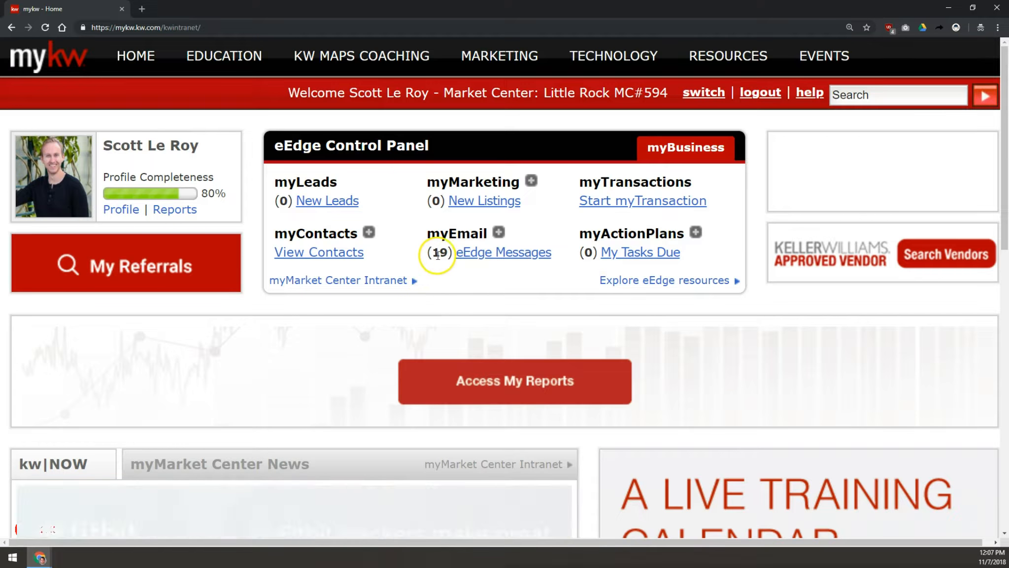
{"action": "mouse_move", "coordinate": [613, 60]}
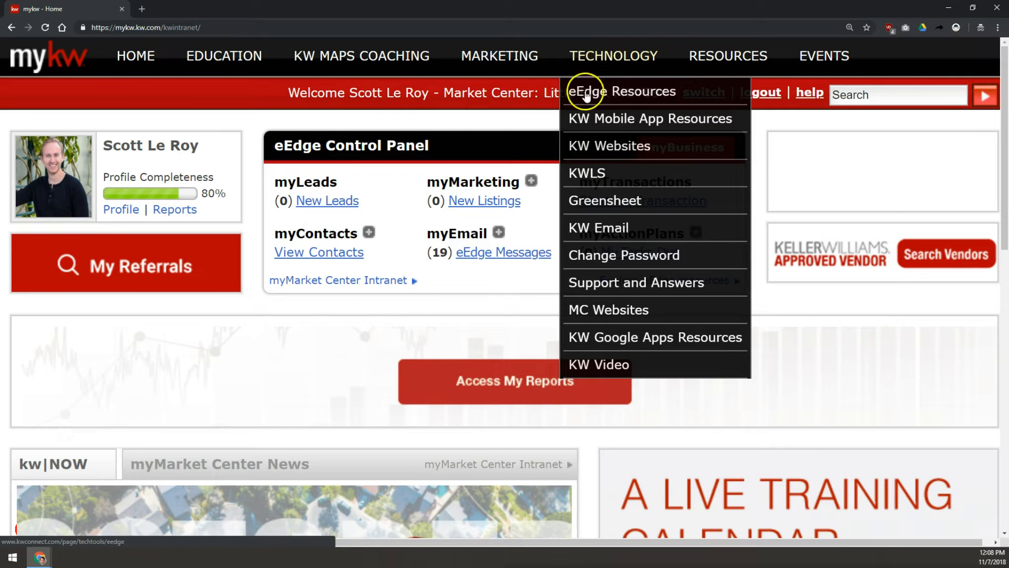
{"action": "left_click", "coordinate": [620, 154]}
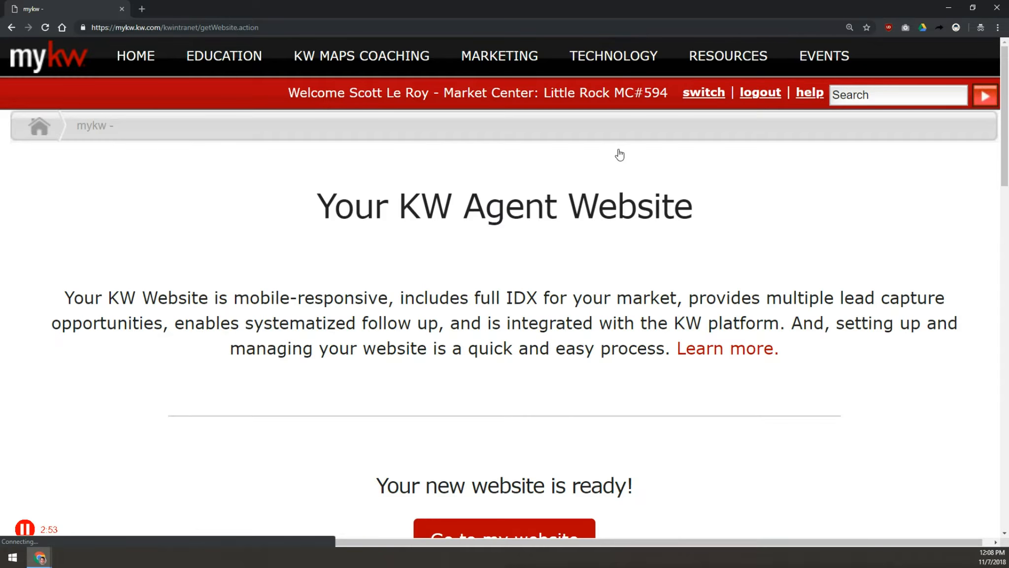
- Go to the new KW agent website's admin dashboard
{"action": "scroll", "coordinate": [533, 276], "scroll_direction": "down", "scroll_amount": 3}
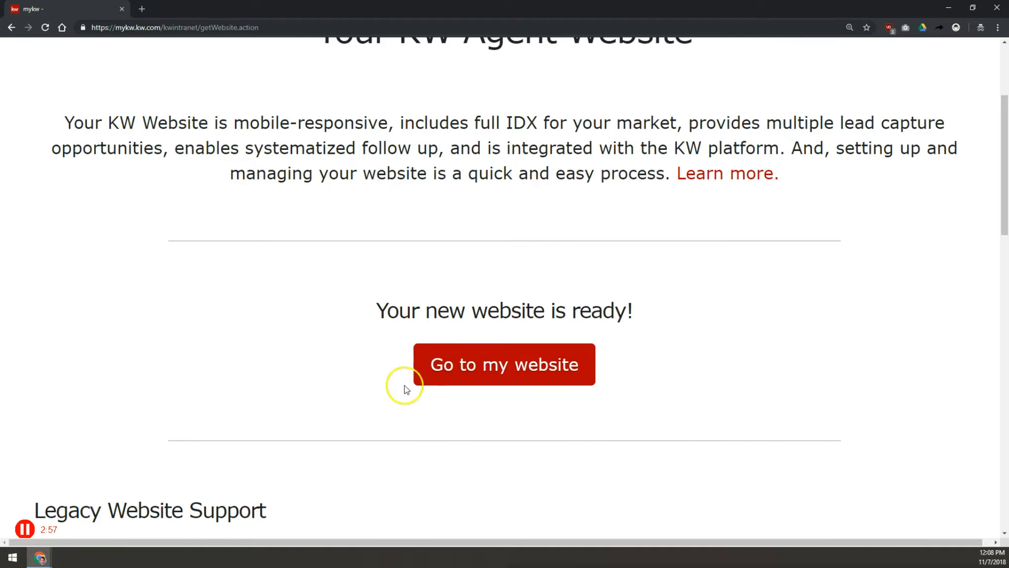
{"action": "left_click_drag", "start_coordinate": [379, 311], "coordinate": [591, 311]}
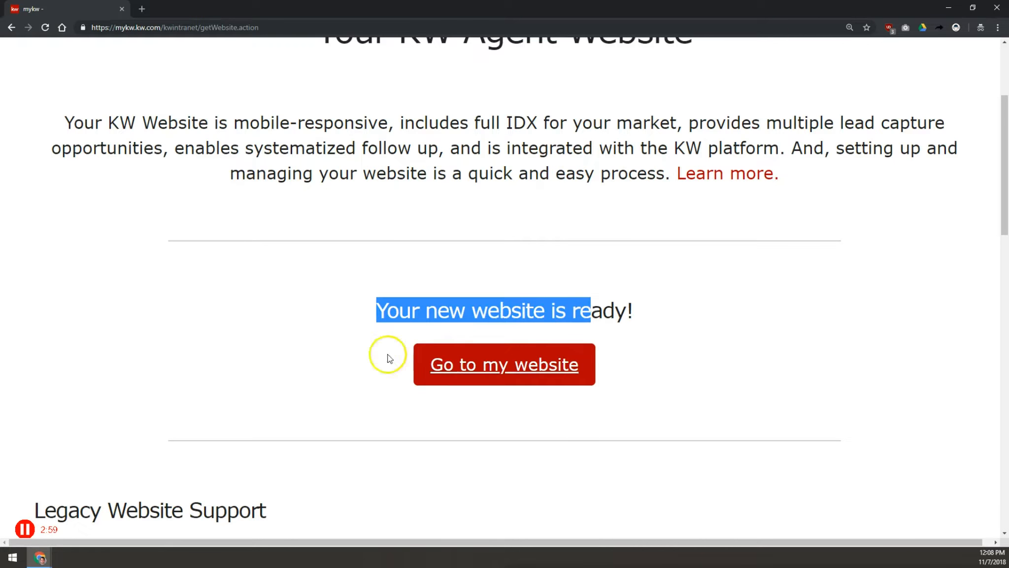
{"action": "left_click", "coordinate": [597, 399]}
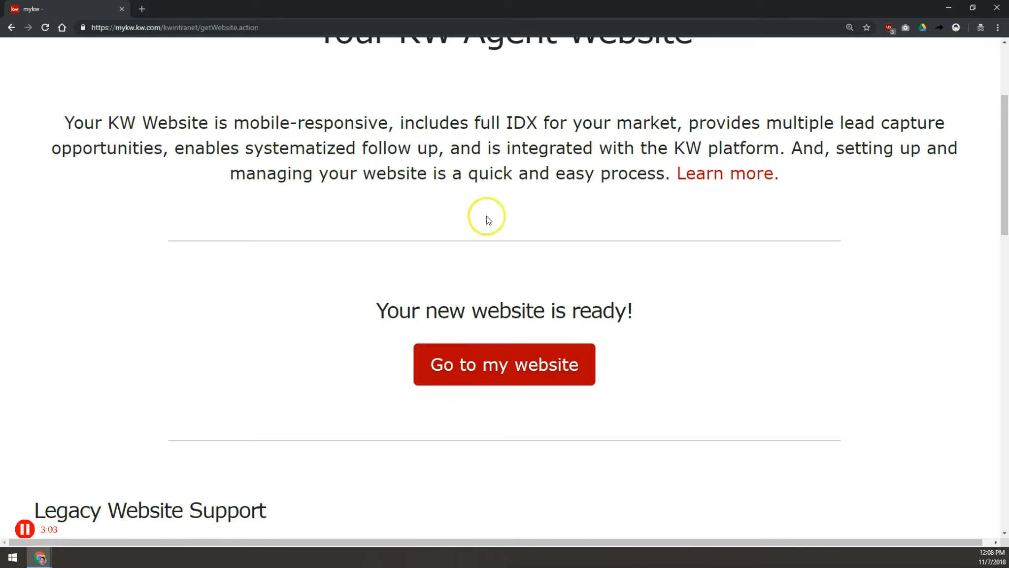
{"action": "left_click", "coordinate": [479, 284]}
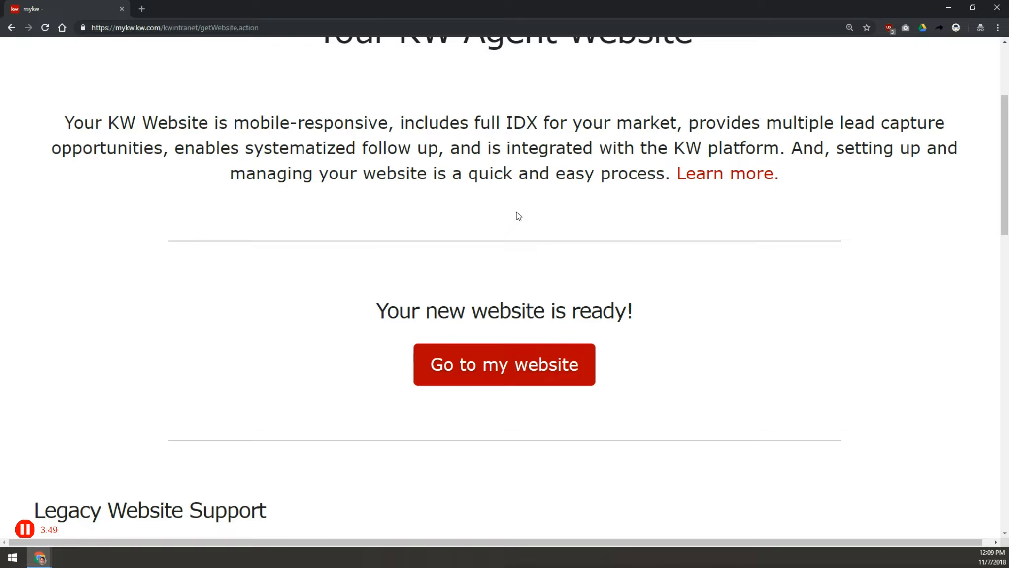
{"action": "left_click", "coordinate": [486, 366]}
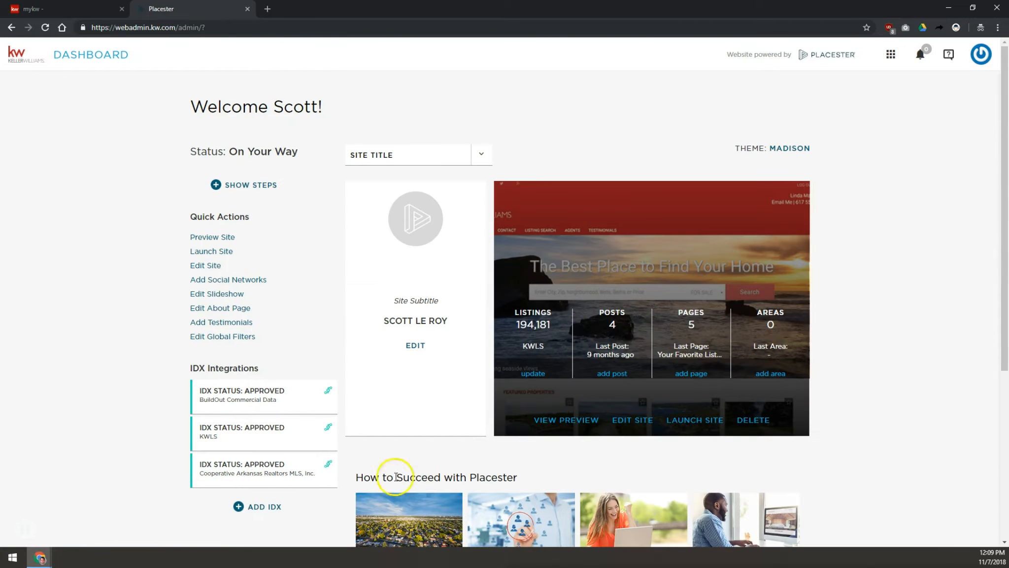
- Open the list of sites through the Launch Site quick action
{"action": "key", "text": "ctrl+plus"}
{"action": "key", "text": "ctrl+plus"}
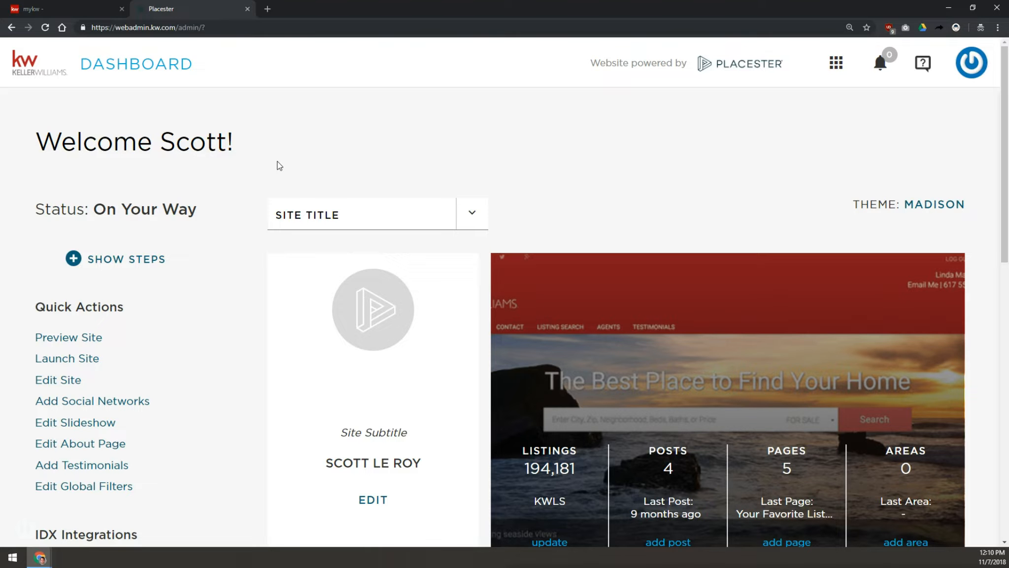
{"action": "left_click", "coordinate": [67, 363]}
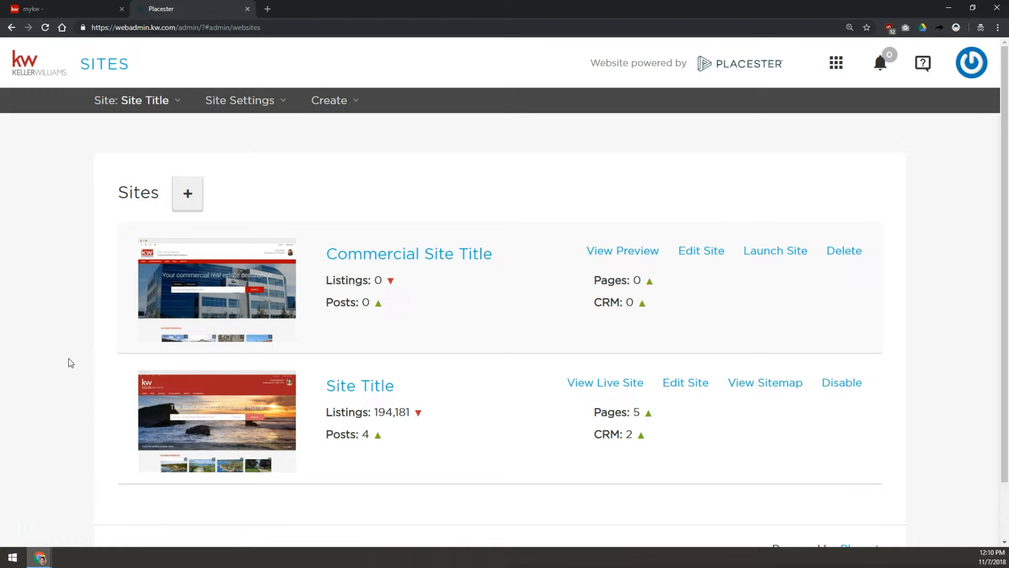
{"action": "left_click", "coordinate": [356, 250]}
{"action": "left_click", "coordinate": [357, 249]}
{"action": "left_click", "coordinate": [356, 238]}
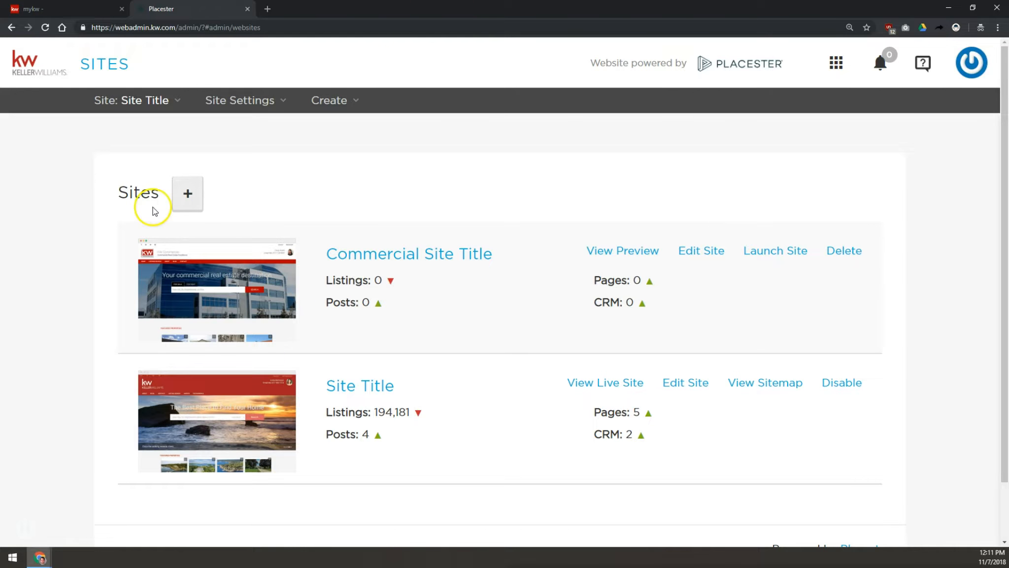
{"action": "left_click", "coordinate": [187, 199]}
{"action": "left_click", "coordinate": [197, 183]}
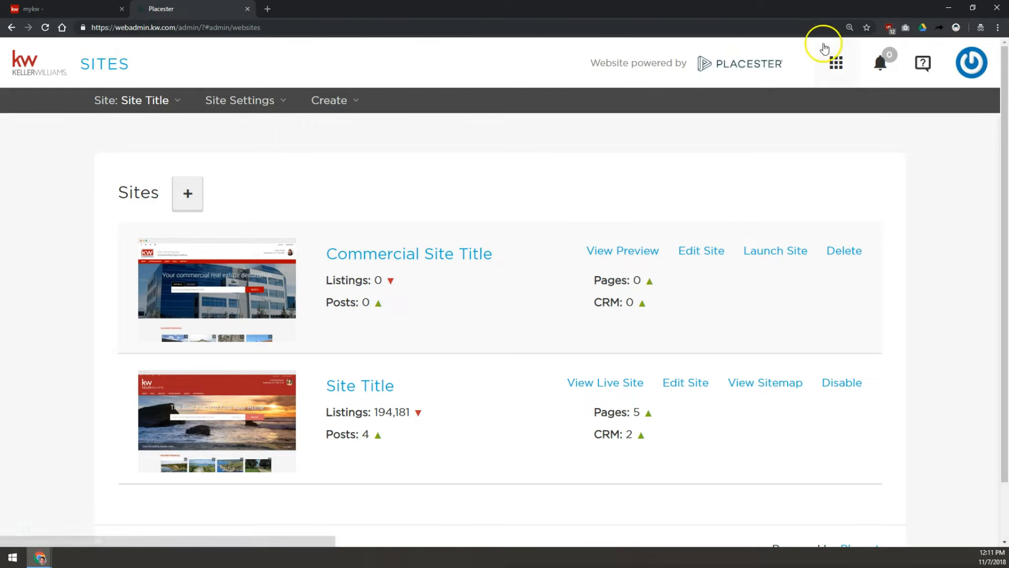
{"action": "left_click", "coordinate": [839, 65]}
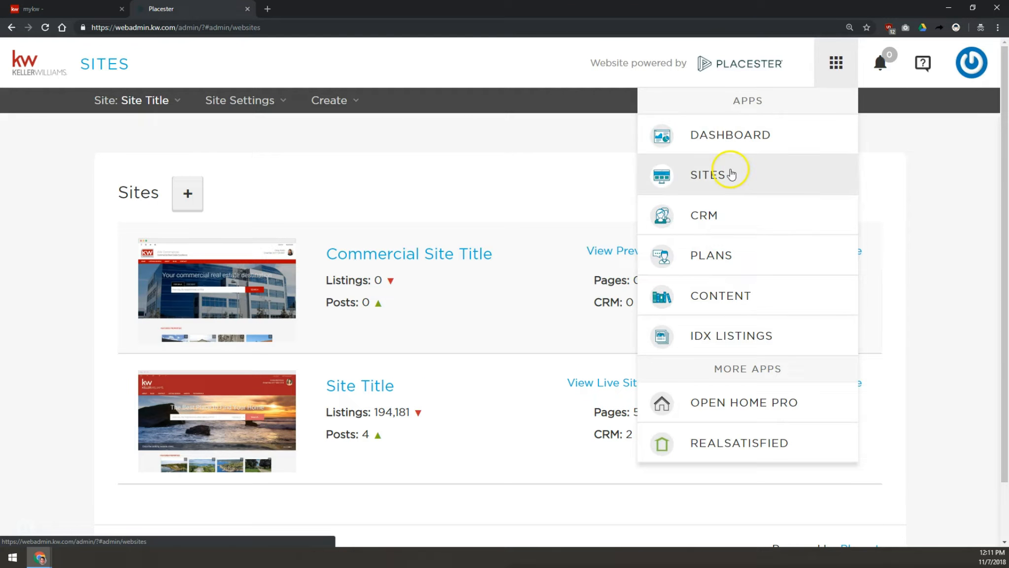
{"action": "left_click", "coordinate": [511, 214]}
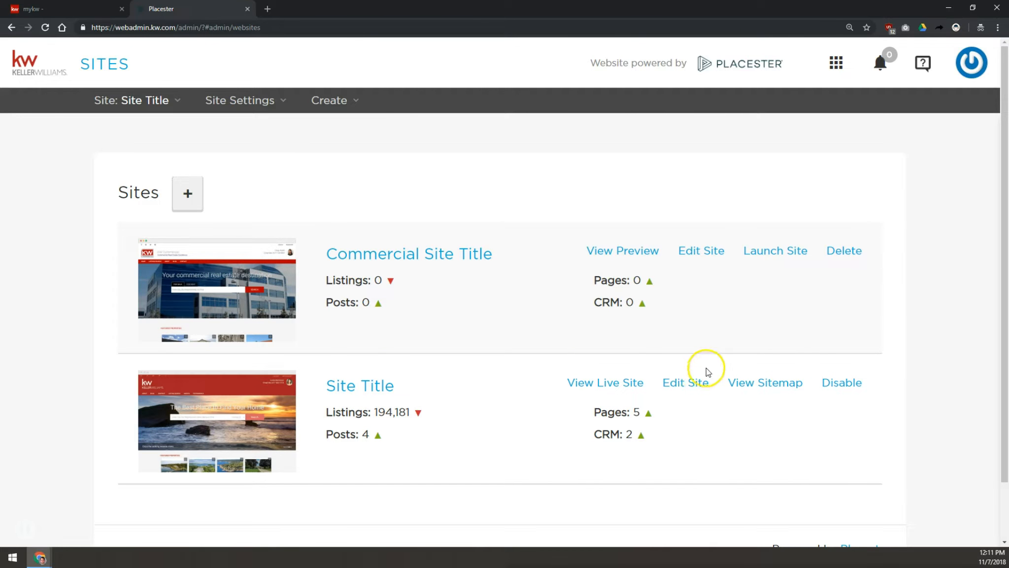
- Open the IDX Integration settings of the Site Title site for editing
{"action": "left_click", "coordinate": [686, 385]}
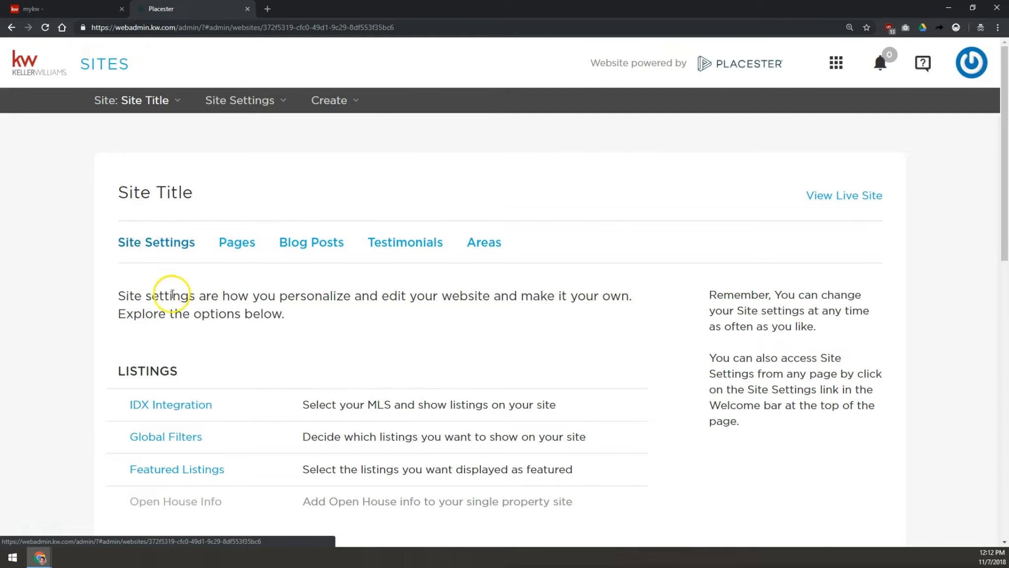
{"action": "scroll", "coordinate": [174, 291], "scroll_direction": "down", "scroll_amount": 1}
{"action": "scroll", "coordinate": [174, 291], "scroll_direction": "down", "scroll_amount": 5}
{"action": "scroll", "coordinate": [171, 276], "scroll_direction": "up", "scroll_amount": 4}
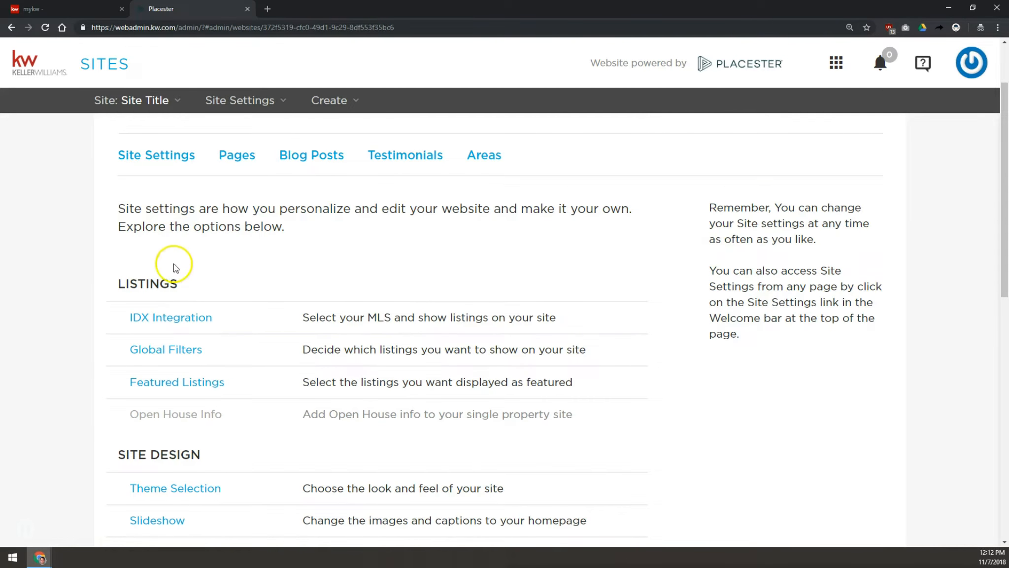
{"action": "left_click", "coordinate": [146, 319]}
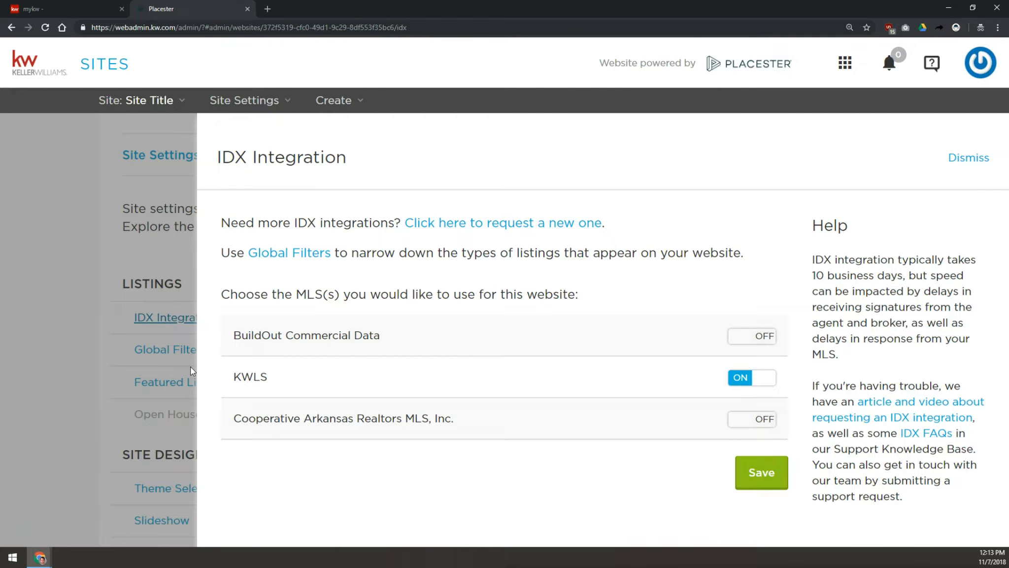
- Turn off the KWLS integration and save the IDX settings
{"action": "left_click", "coordinate": [753, 378]}
{"action": "left_click", "coordinate": [770, 466]}
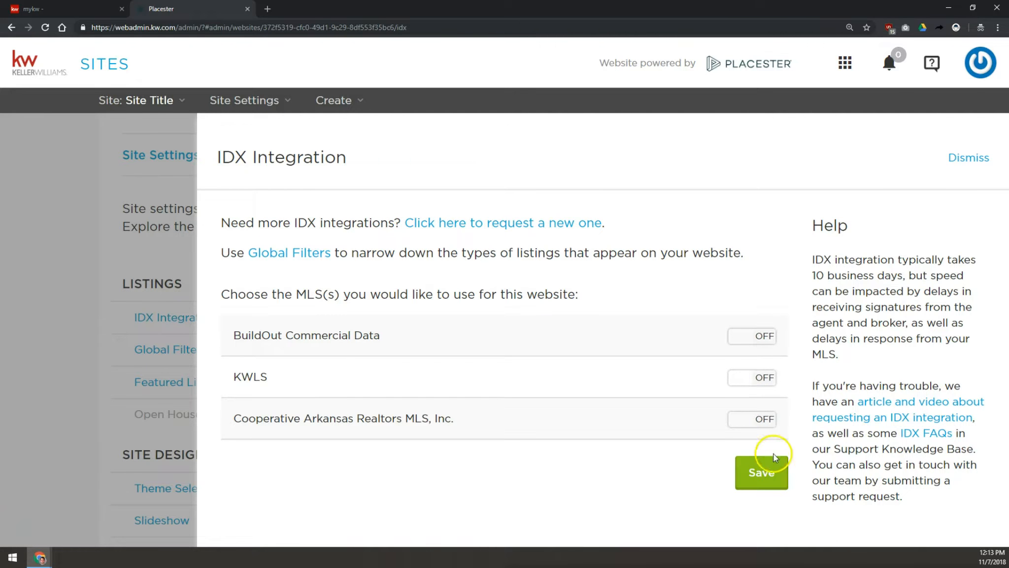
{"action": "left_click", "coordinate": [762, 427]}
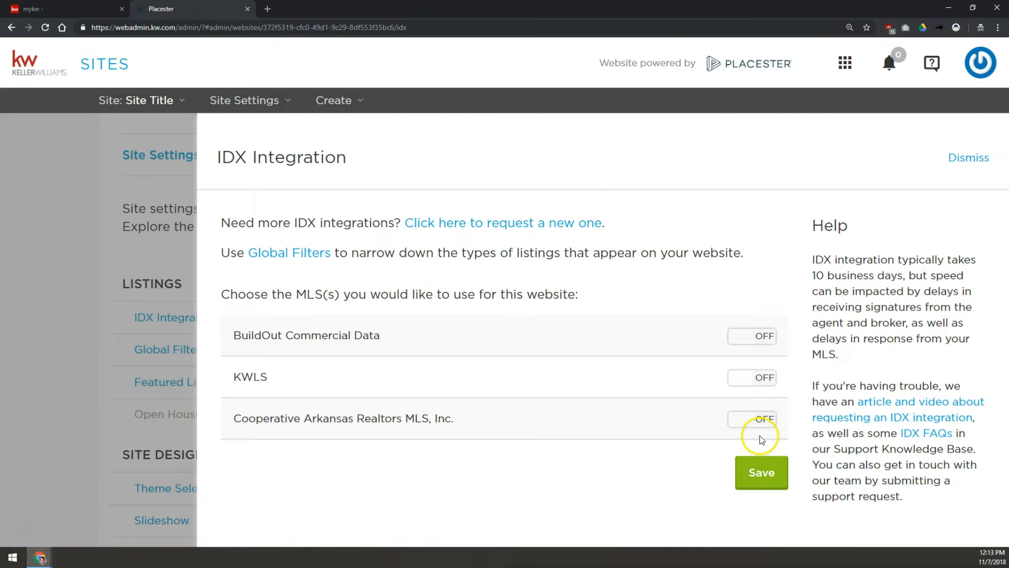
{"action": "left_click", "coordinate": [764, 470]}
- Enable Cooperative Arkansas Realtors MLS, Inc. without a region restriction and save the IDX settings
{"action": "left_click", "coordinate": [169, 319]}
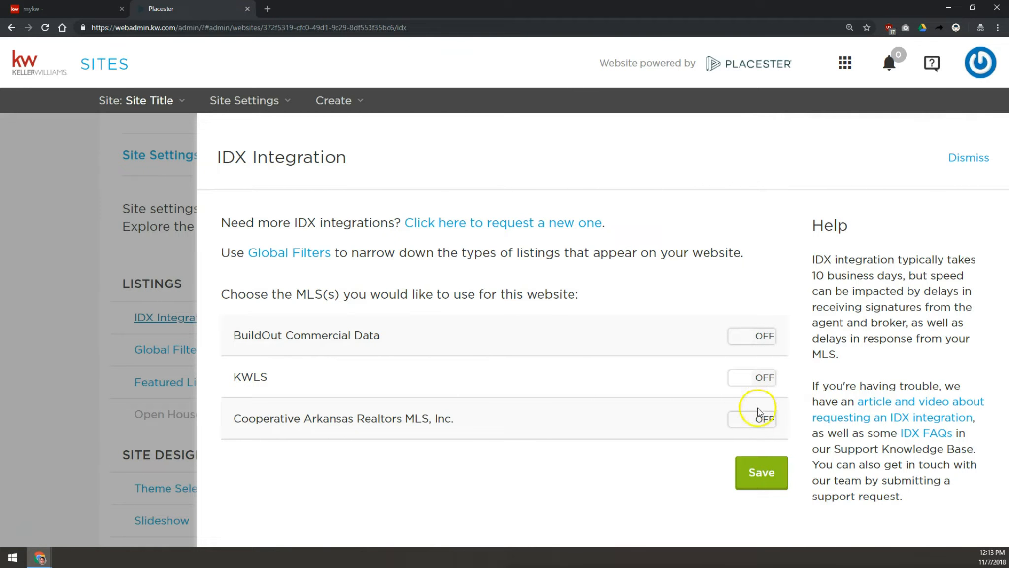
{"action": "left_click", "coordinate": [758, 413]}
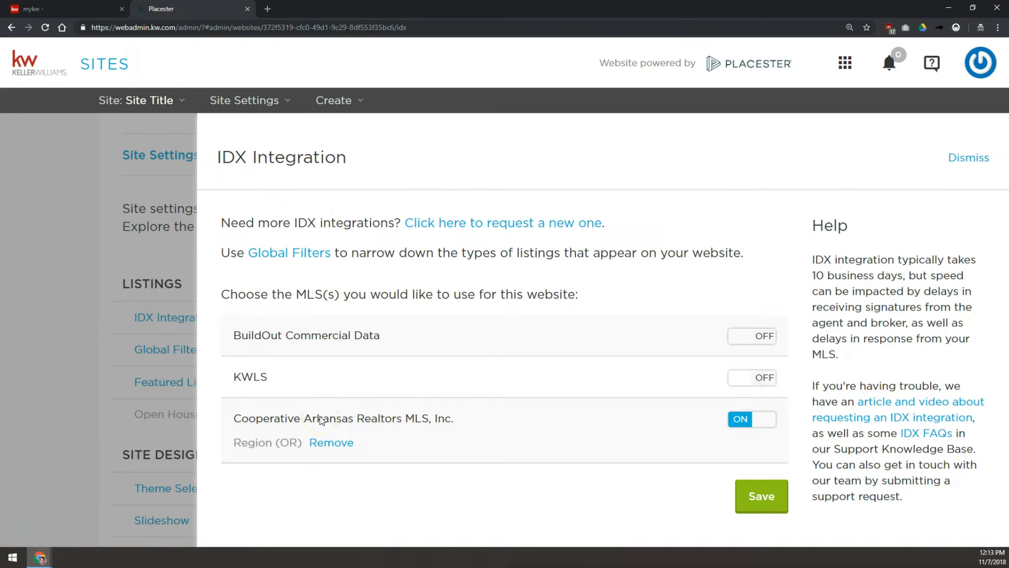
{"action": "left_click", "coordinate": [330, 442]}
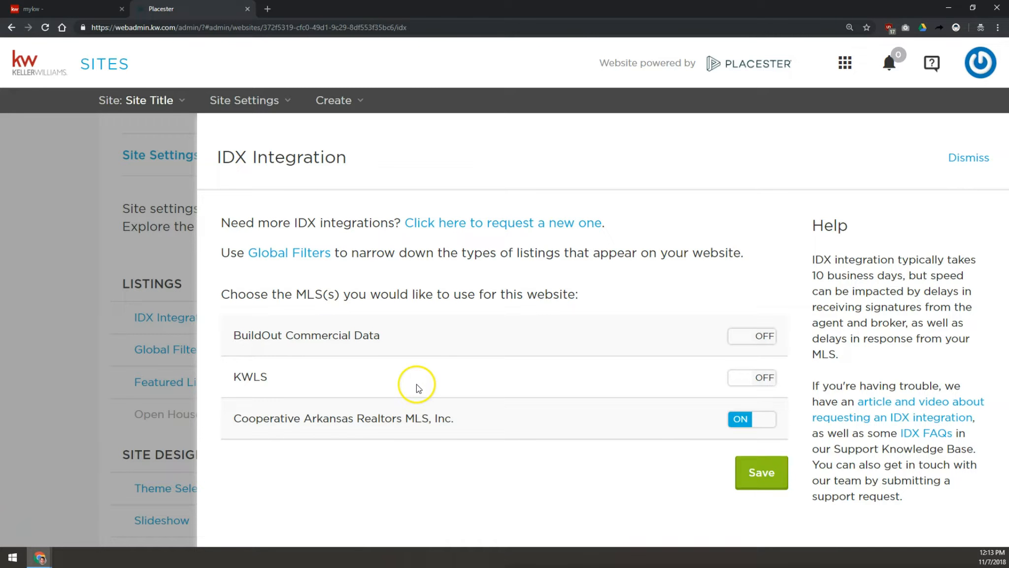
{"action": "left_click", "coordinate": [764, 476]}
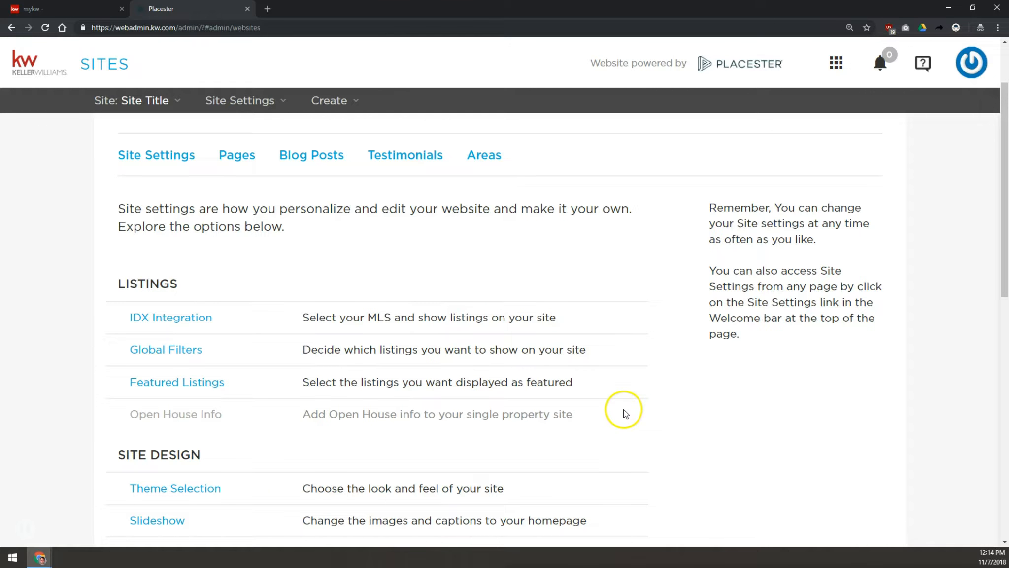
- Open the Featured Listings settings of the site
{"action": "left_click", "coordinate": [182, 319]}
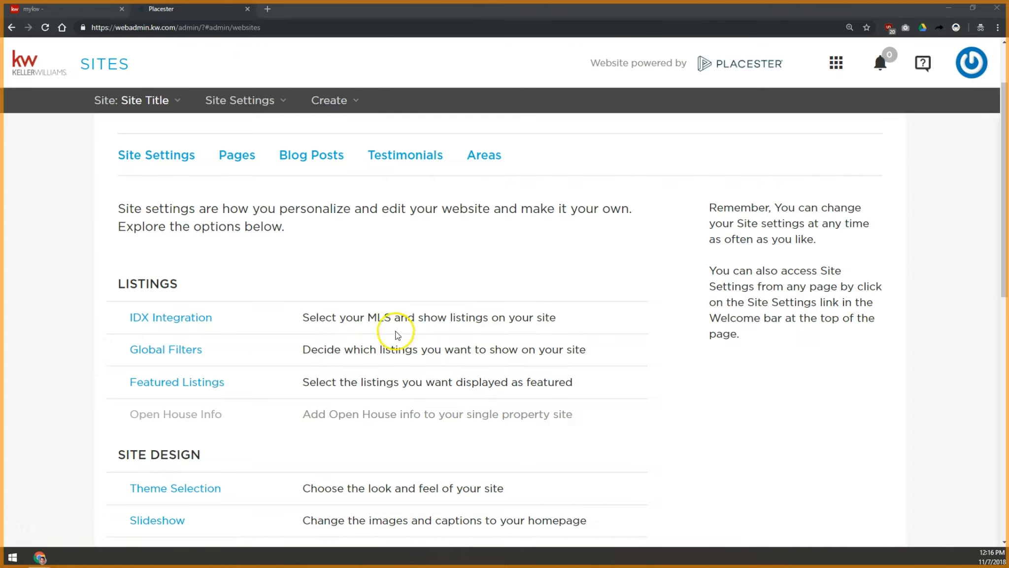
{"action": "left_click", "coordinate": [178, 351]}
{"action": "left_click", "coordinate": [169, 383]}
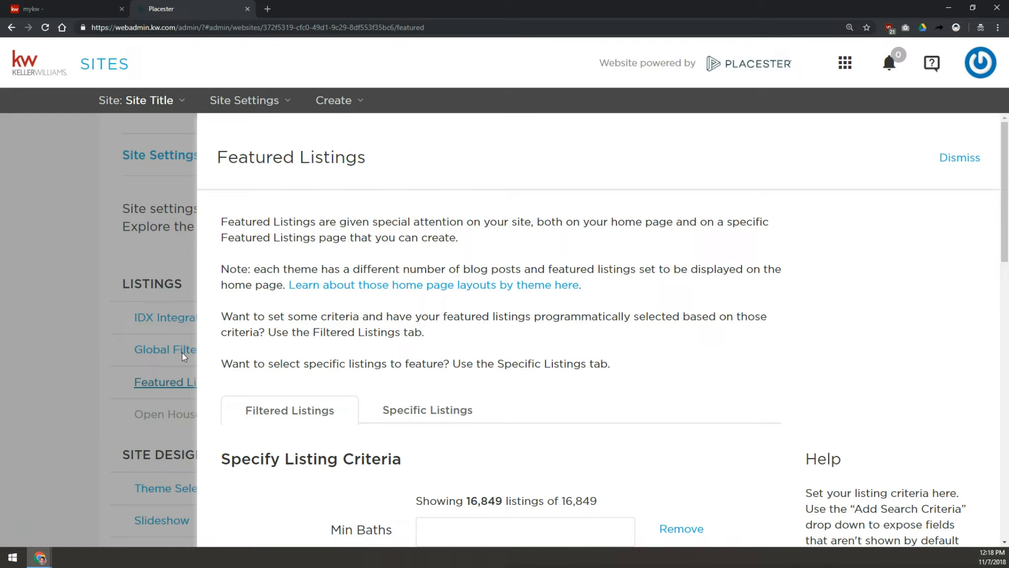
- Set a minimum price of 5000000 for featured listings and search for matching listings
{"action": "scroll", "coordinate": [249, 340], "scroll_direction": "down", "scroll_amount": 3}
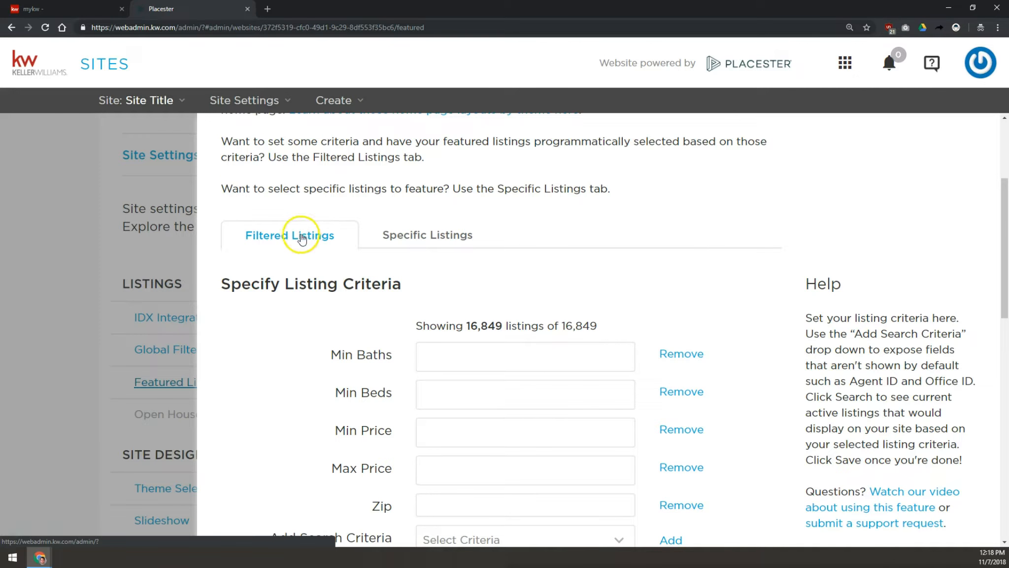
{"action": "scroll", "coordinate": [316, 315], "scroll_direction": "down", "scroll_amount": 3}
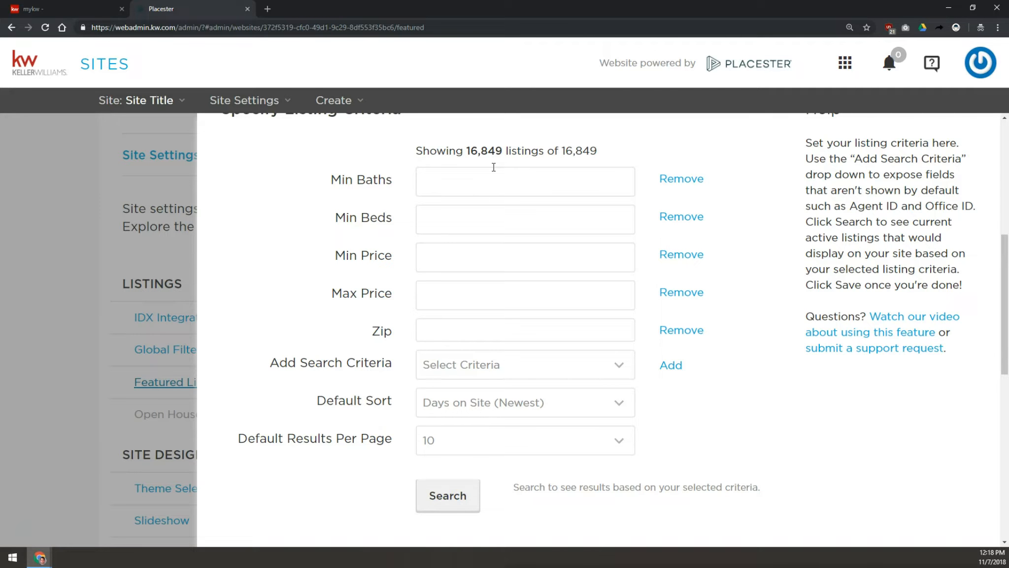
{"action": "left_click", "coordinate": [490, 262]}
{"action": "type", "text": "5000000"}
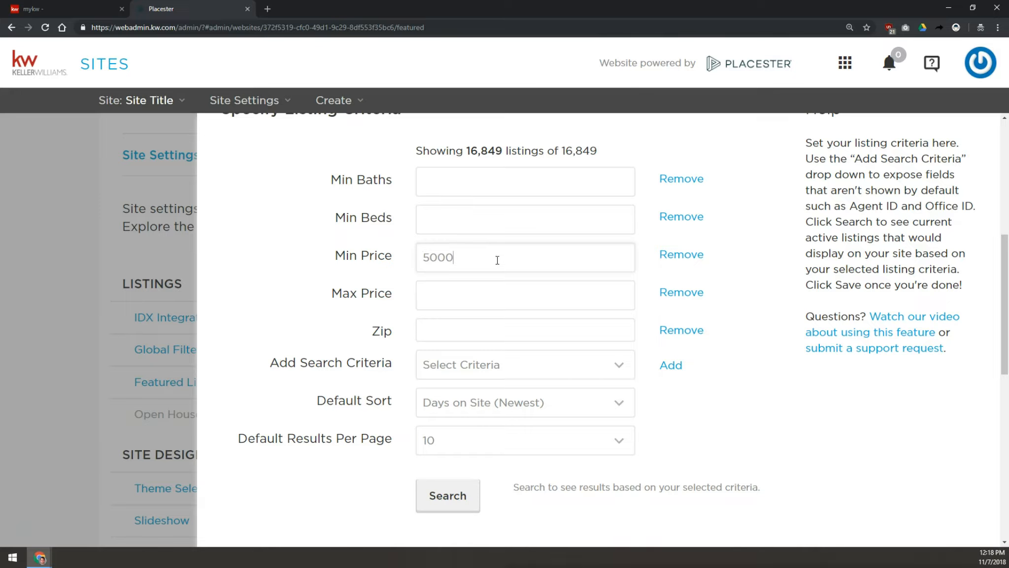
{"action": "left_click", "coordinate": [451, 497]}
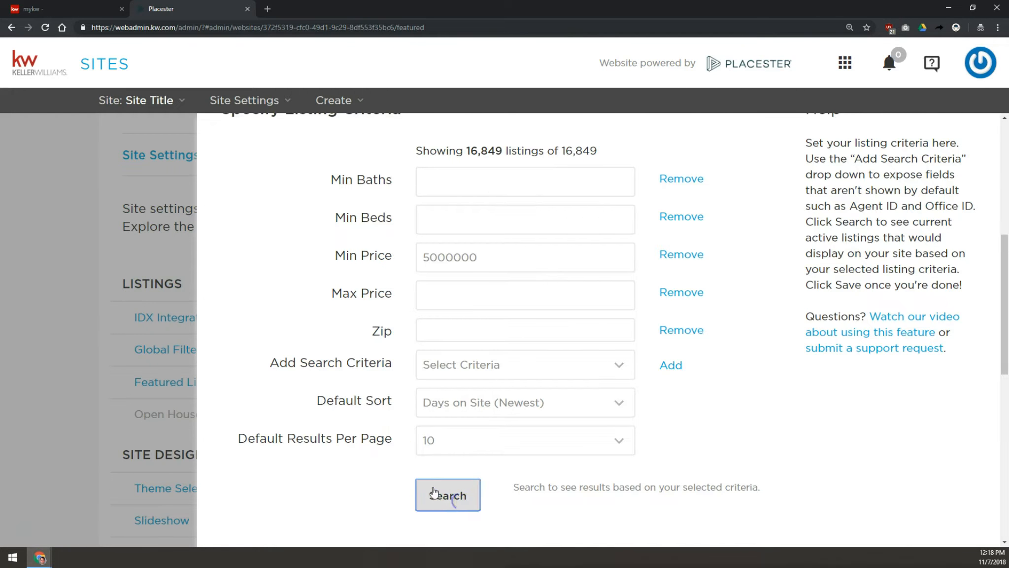
{"action": "scroll", "coordinate": [312, 401], "scroll_direction": "down", "scroll_amount": 3}
{"action": "left_click_drag", "start_coordinate": [516, 380], "coordinate": [527, 382]}
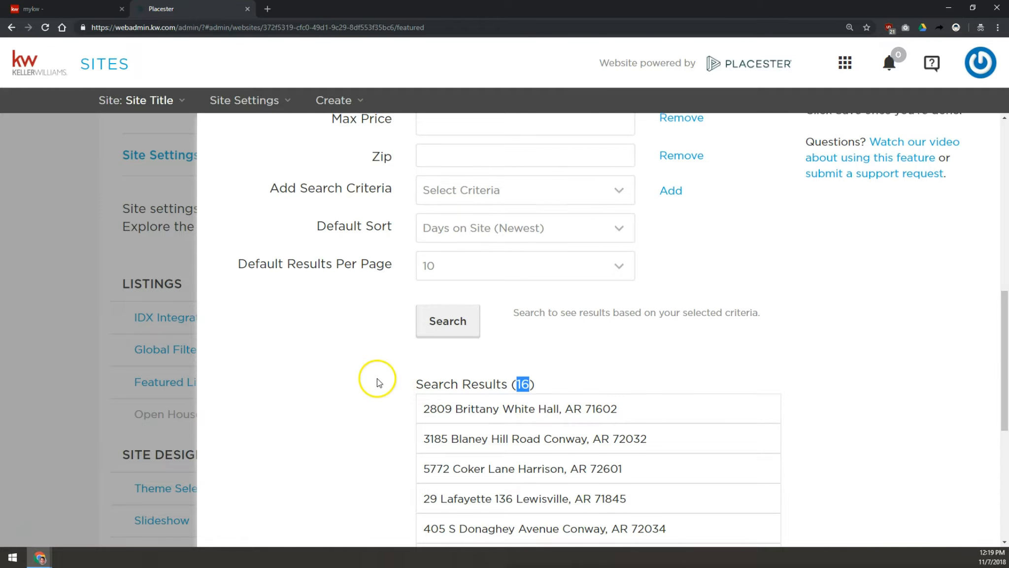
- Remove the Min Price criterion and select the Zip field
{"action": "scroll", "coordinate": [377, 377], "scroll_direction": "up", "scroll_amount": 4}
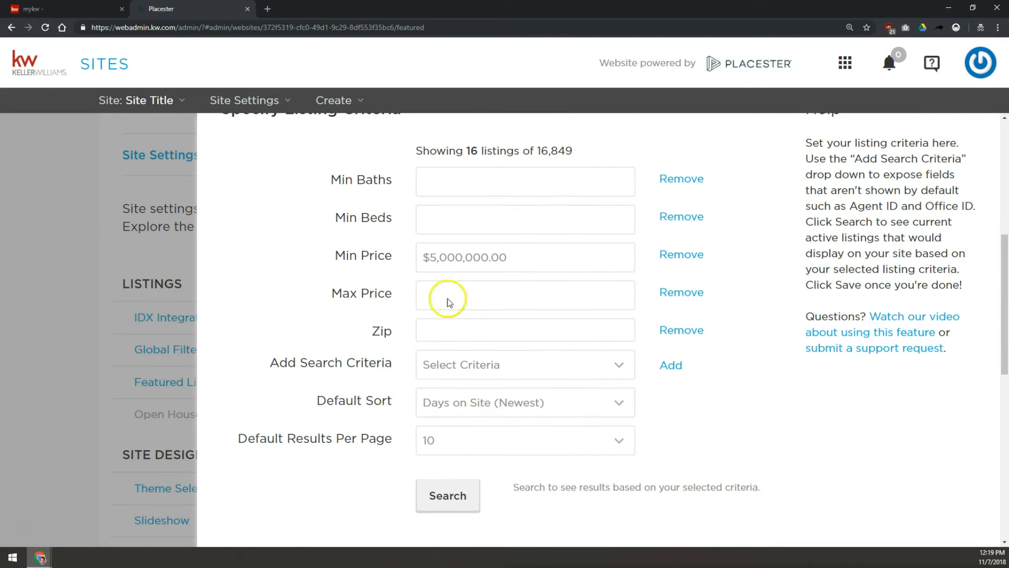
{"action": "left_click", "coordinate": [681, 254]}
{"action": "left_click", "coordinate": [476, 291]}
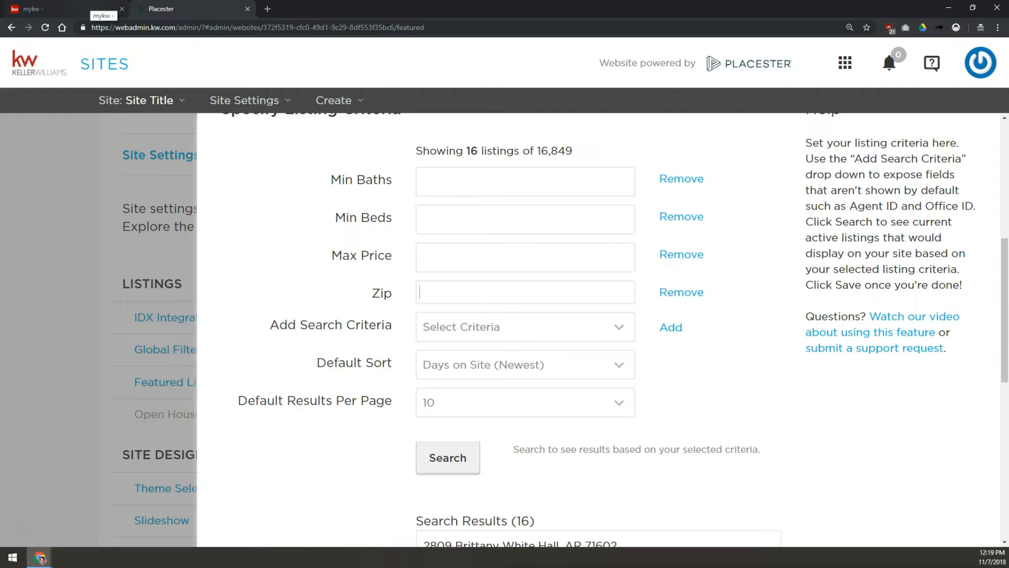
- Search the web for Little Rock zip codes in a new browser tab
{"action": "key", "text": "ctrl+t"}
{"action": "type", "text": "little ro"}
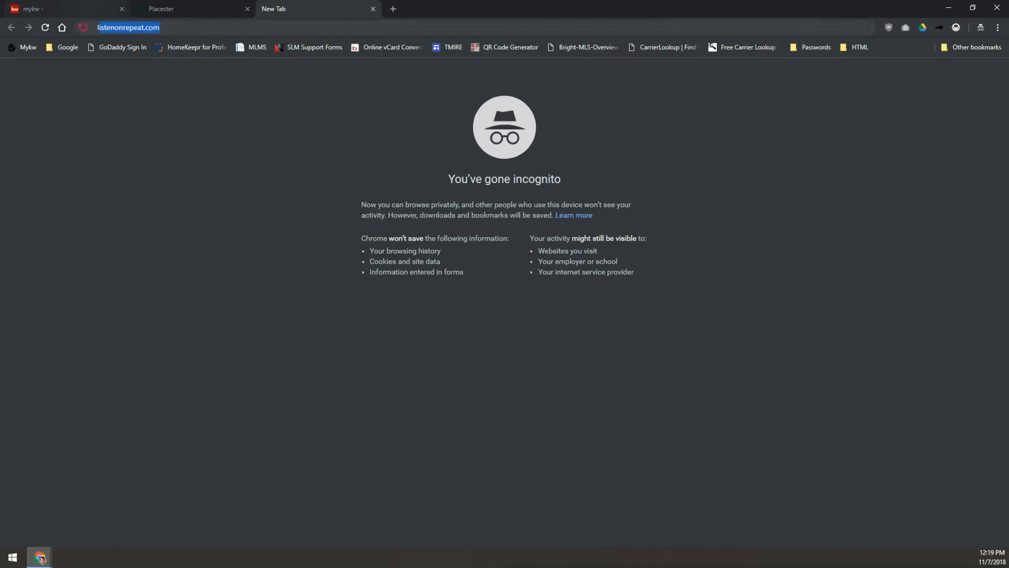
{"action": "type", "text": "ck zip code"}
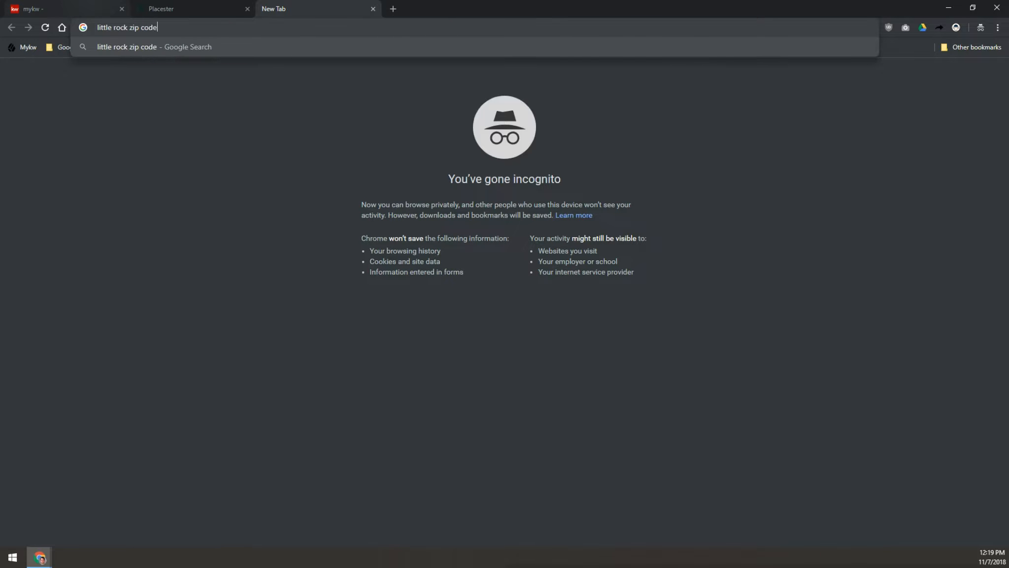
{"action": "key", "text": "Return"}
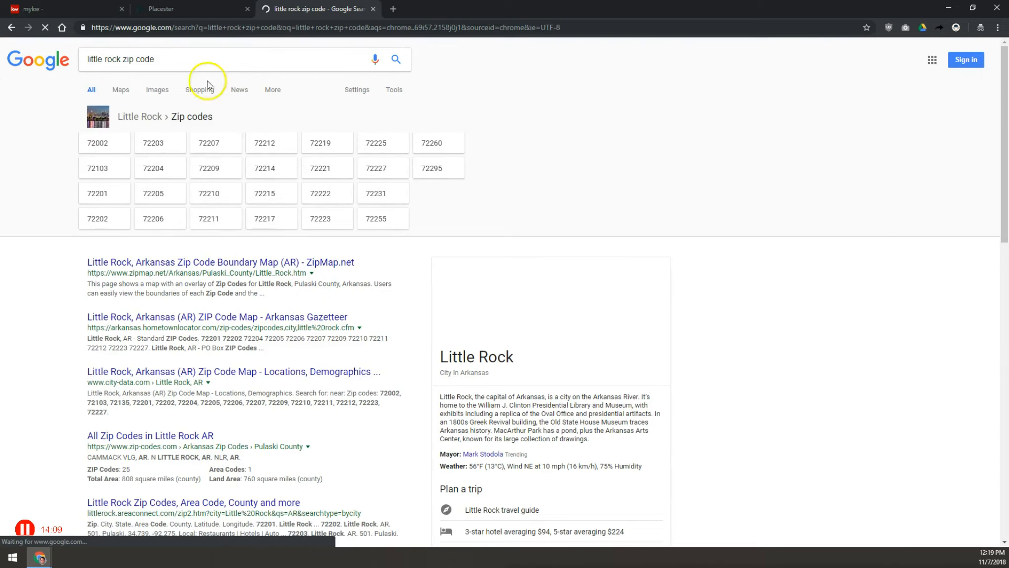
- Enter 72002 as the Zip criterion for featured listings and search for matching listings
{"action": "left_click", "coordinate": [195, 9]}
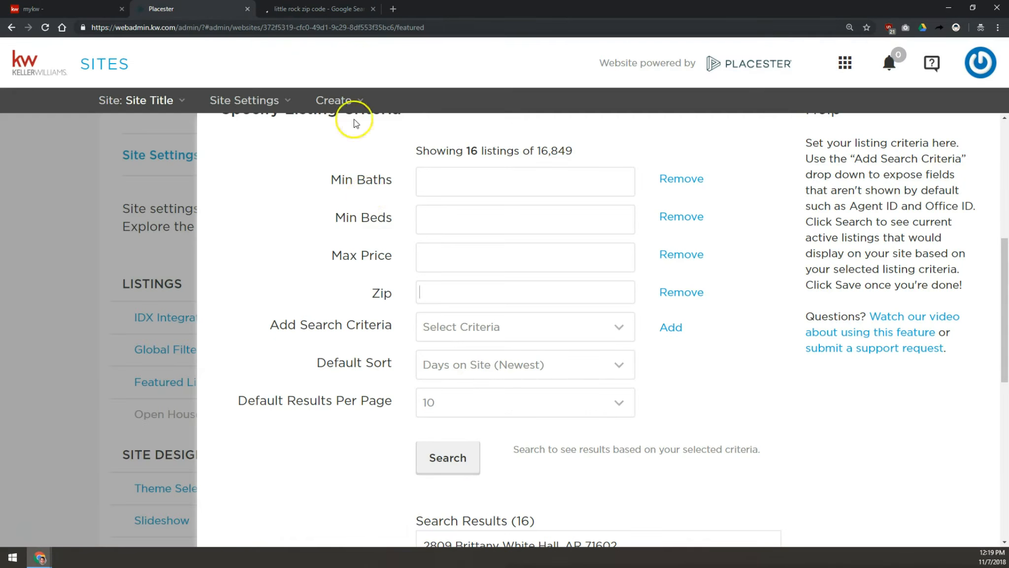
{"action": "type", "text": "72002"}
{"action": "key", "text": "Return"}
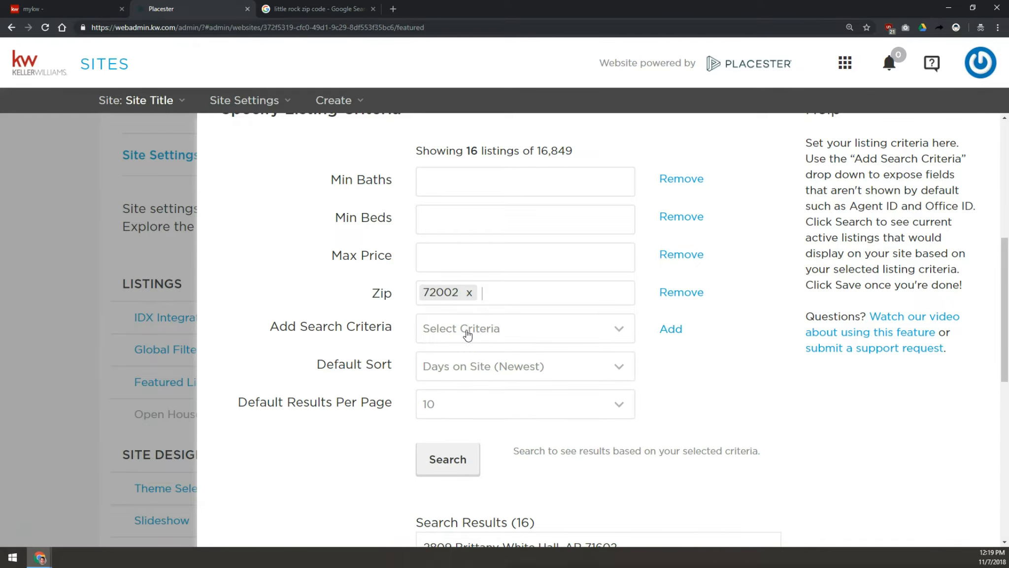
{"action": "left_click", "coordinate": [463, 456]}
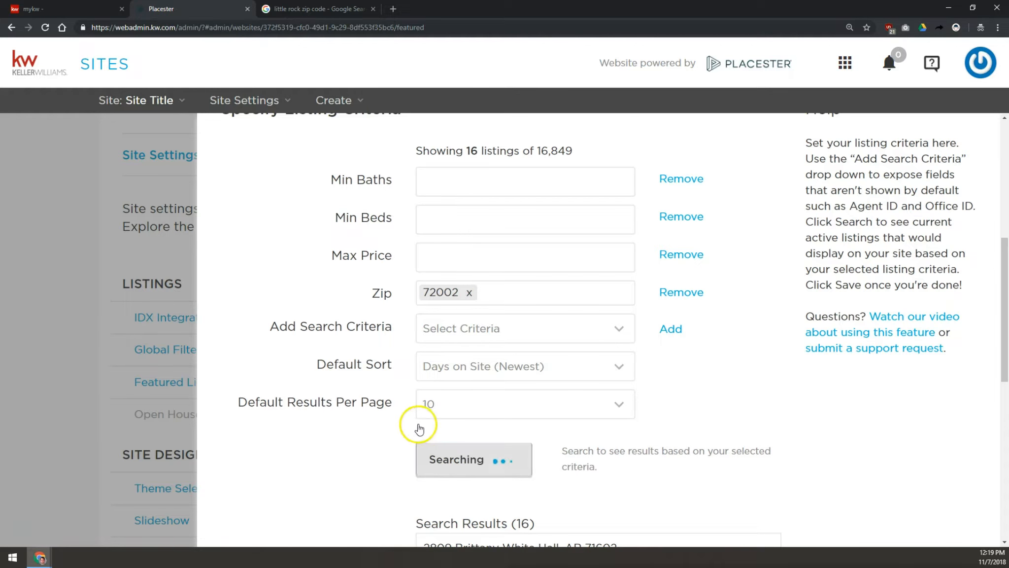
{"action": "scroll", "coordinate": [434, 441], "scroll_direction": "down", "scroll_amount": 1}
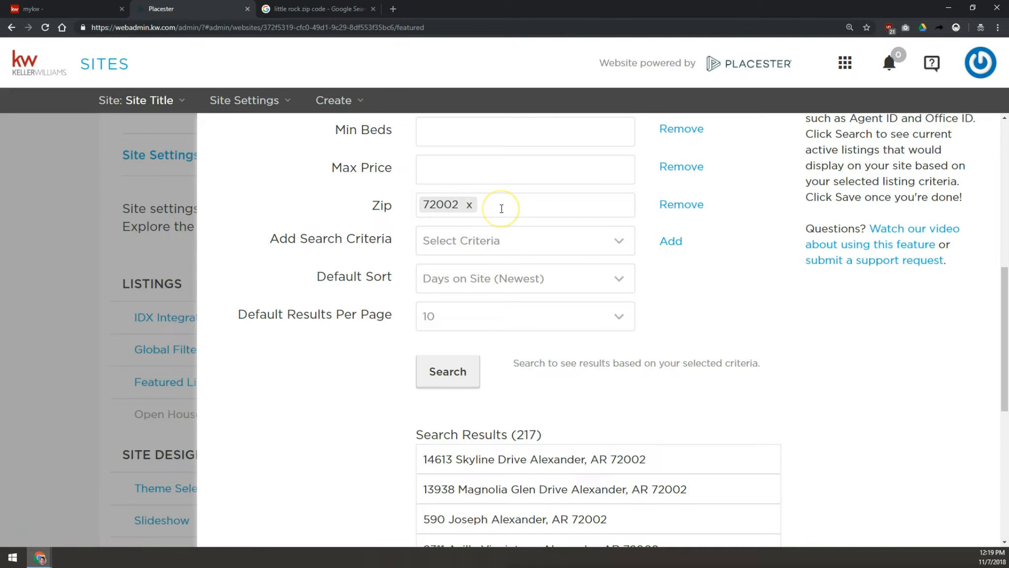
- Add a High School criterion and enter jonesboro as its value to search listings
{"action": "left_click", "coordinate": [456, 239]}
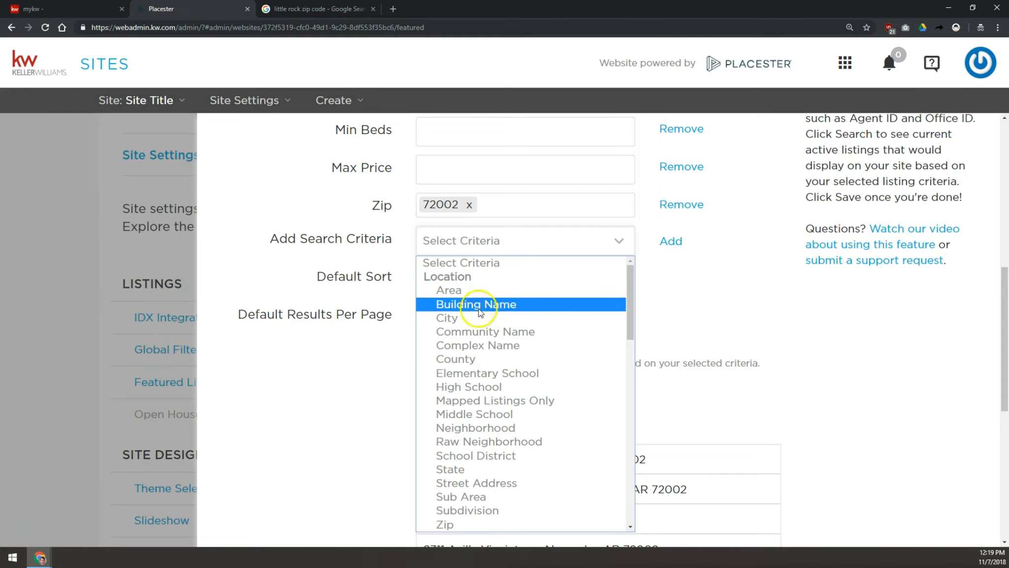
{"action": "left_click", "coordinate": [454, 387]}
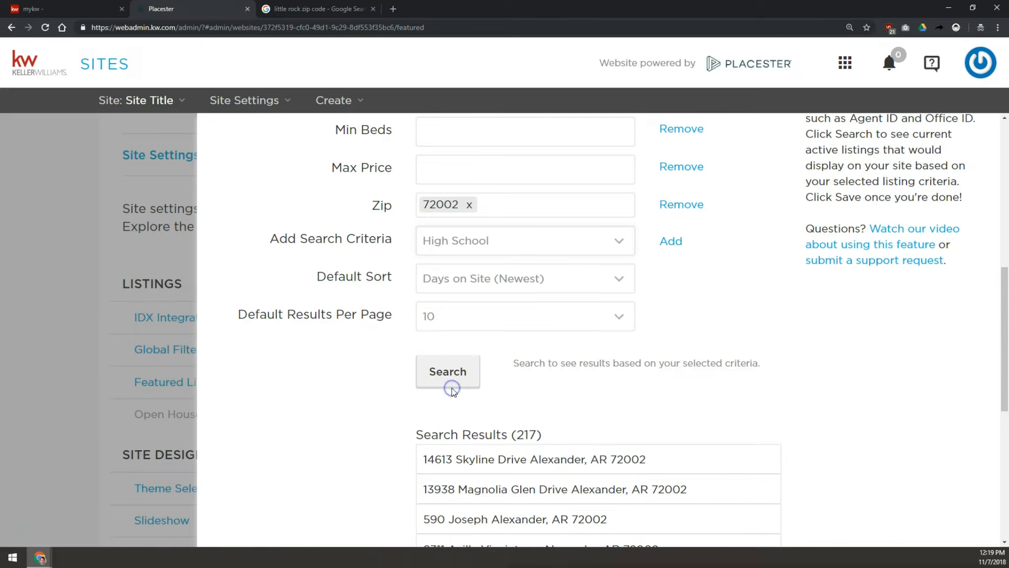
{"action": "left_click", "coordinate": [679, 243]}
{"action": "left_click", "coordinate": [598, 245]}
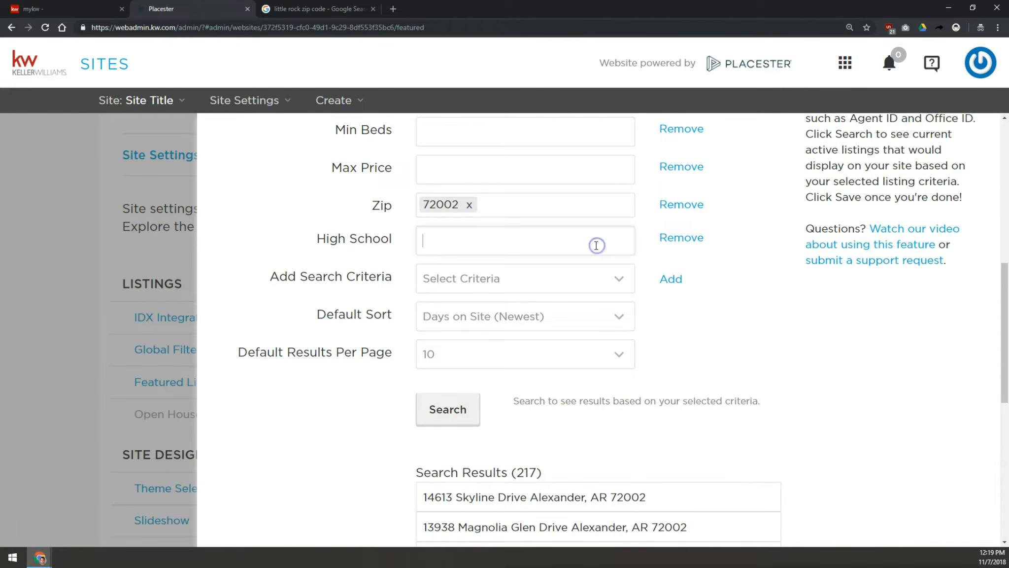
{"action": "left_click", "coordinate": [596, 245]}
{"action": "left_click", "coordinate": [547, 236]}
{"action": "type", "text": "e"}
{"action": "key", "text": "BackSpace"}
{"action": "type", "text": "s"}
{"action": "type", "text": "jonesboro"}
{"action": "key", "text": "Return"}
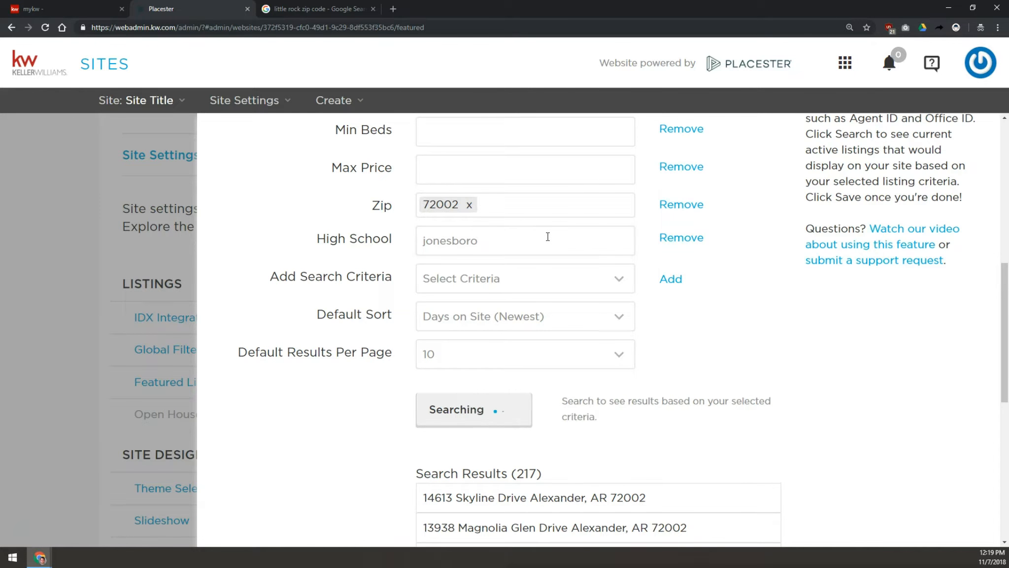
- Clear the High School value and remove the High School criterion
{"action": "scroll", "coordinate": [548, 240], "scroll_direction": "down", "scroll_amount": 1}
{"action": "left_click_drag", "start_coordinate": [537, 227], "coordinate": [351, 222]}
{"action": "key", "text": "BackSpace"}
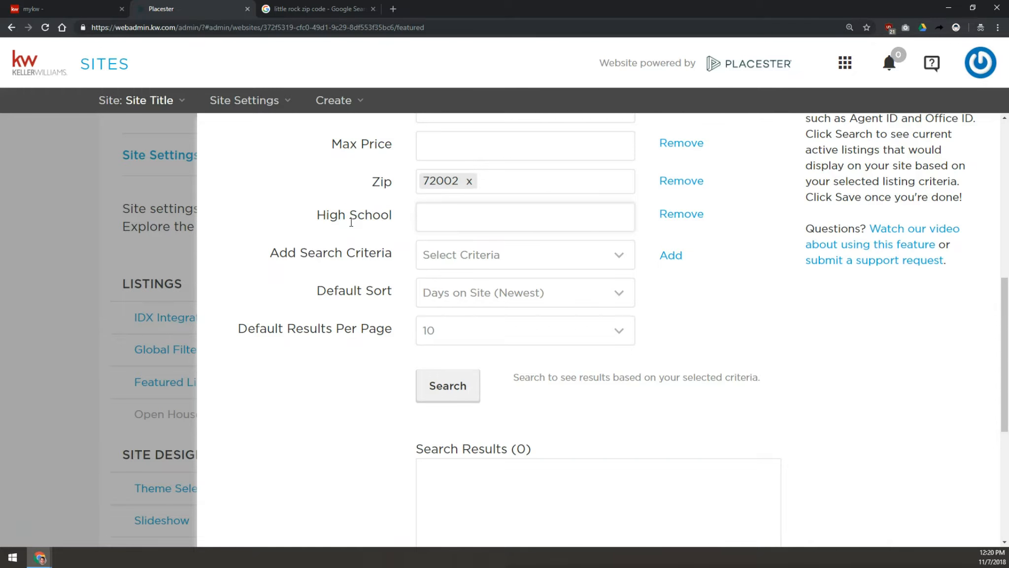
{"action": "left_click", "coordinate": [685, 213]}
- Add a Neighborhood criterion set to Jonesboro E and search for matching listings
{"action": "left_click", "coordinate": [485, 217]}
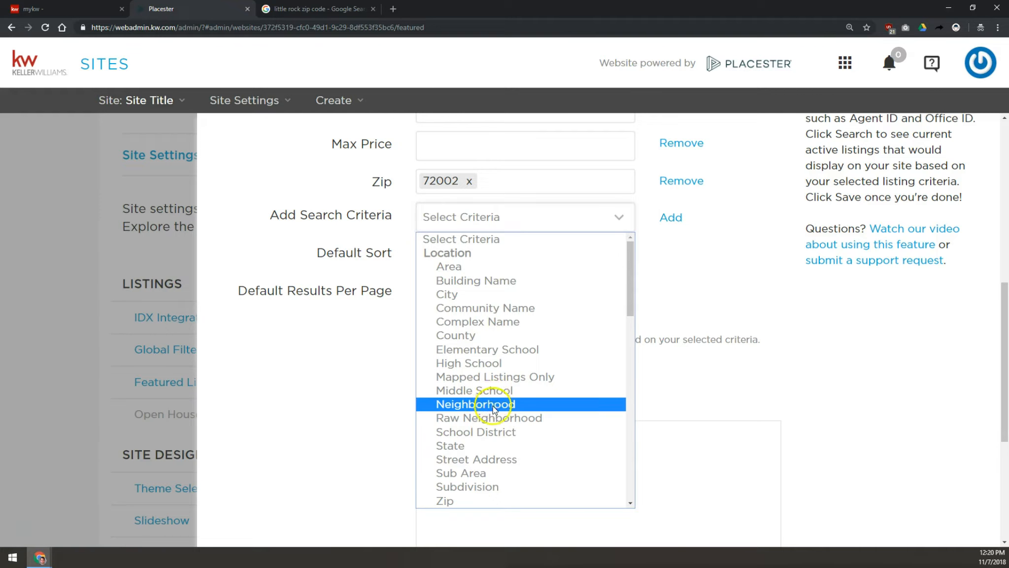
{"action": "left_click", "coordinate": [484, 405]}
{"action": "left_click", "coordinate": [673, 218]}
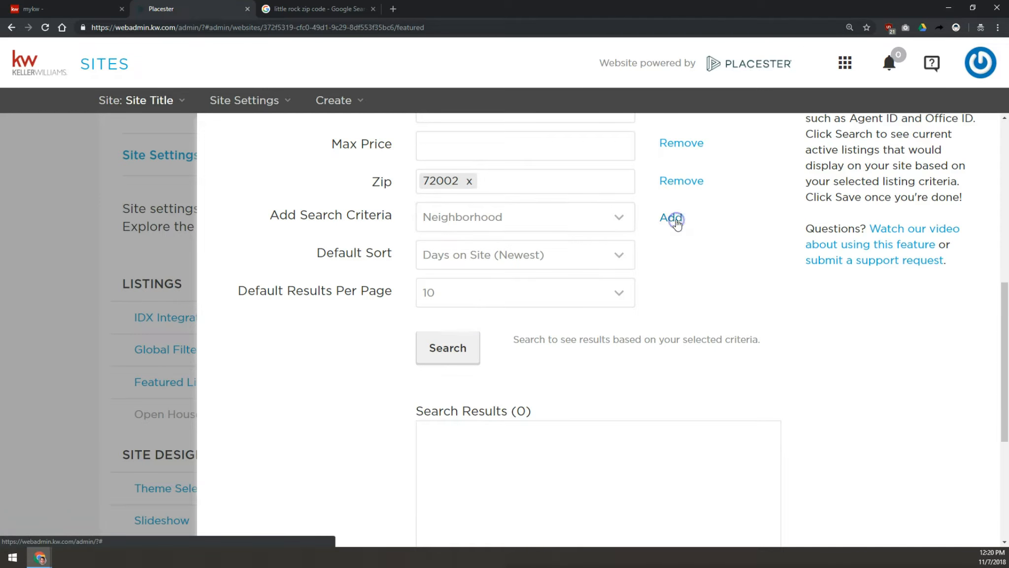
{"action": "left_click", "coordinate": [522, 214]}
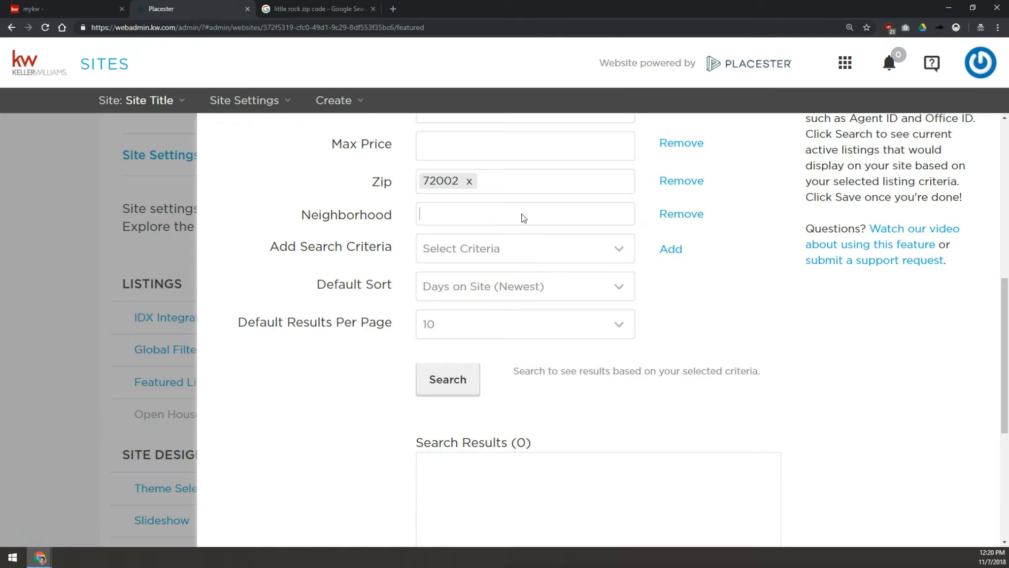
{"action": "type", "text": "jonesb"}
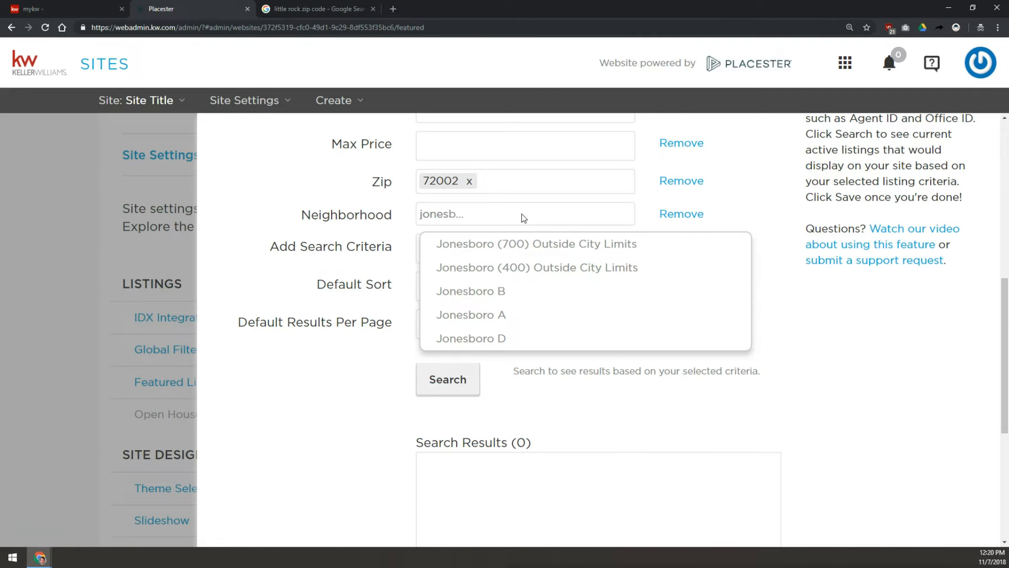
{"action": "type", "text": "oro e"}
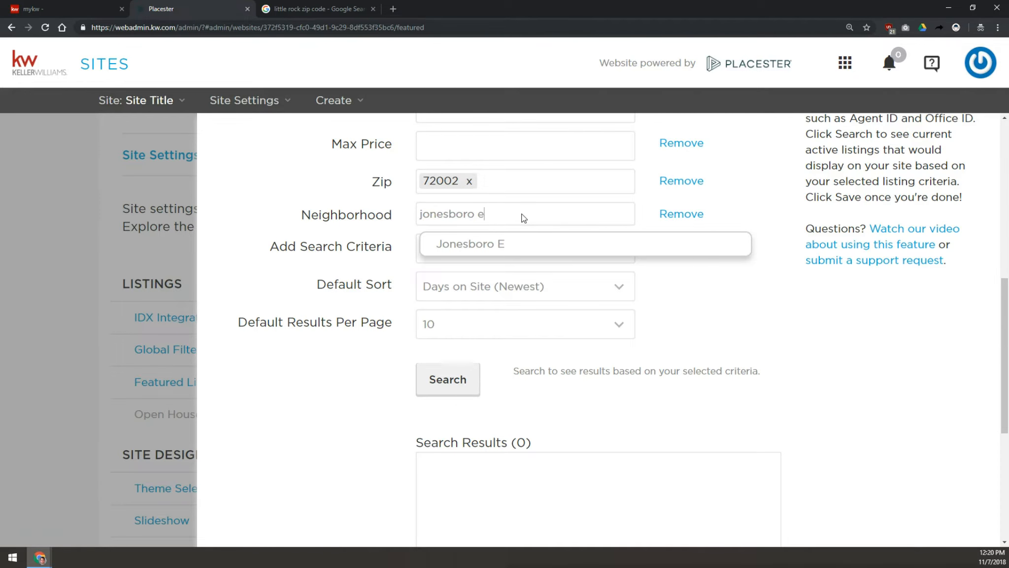
{"action": "left_click", "coordinate": [492, 247]}
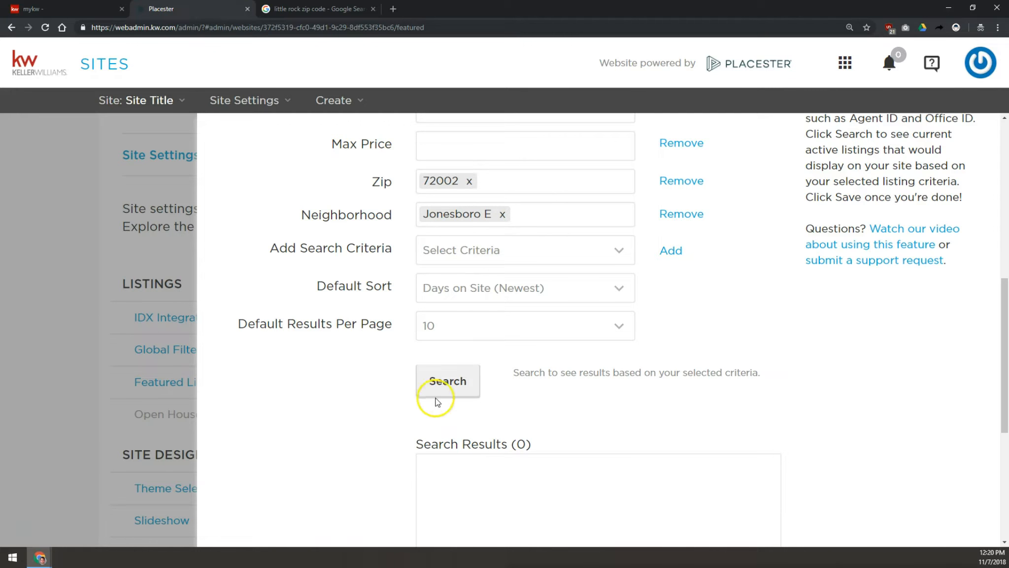
{"action": "left_click", "coordinate": [448, 383]}
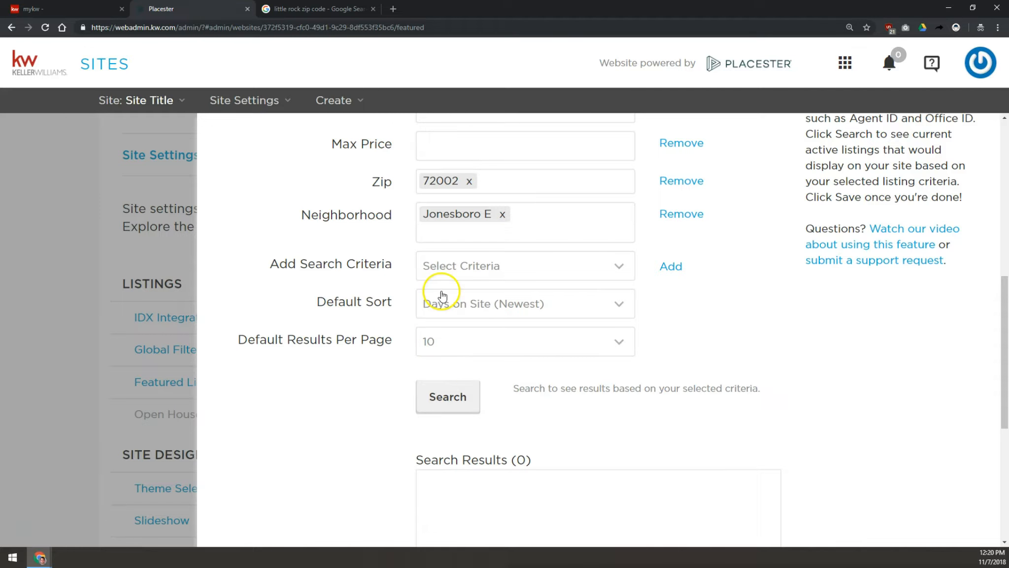
- Set Min Baths to 2 and re-enter 72002 in the Zip criterion
{"action": "left_click", "coordinate": [469, 180]}
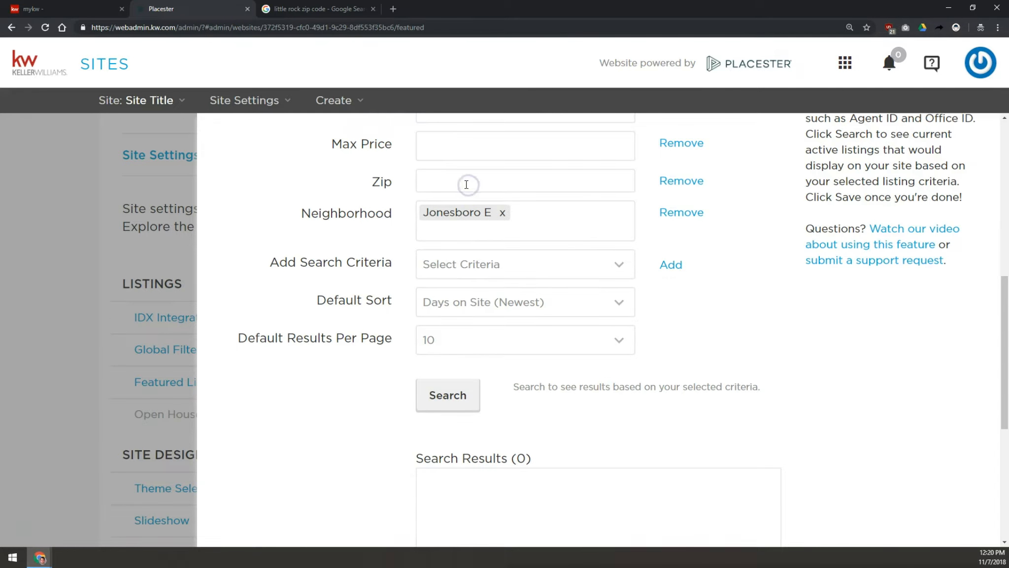
{"action": "scroll", "coordinate": [472, 250], "scroll_direction": "up", "scroll_amount": 4}
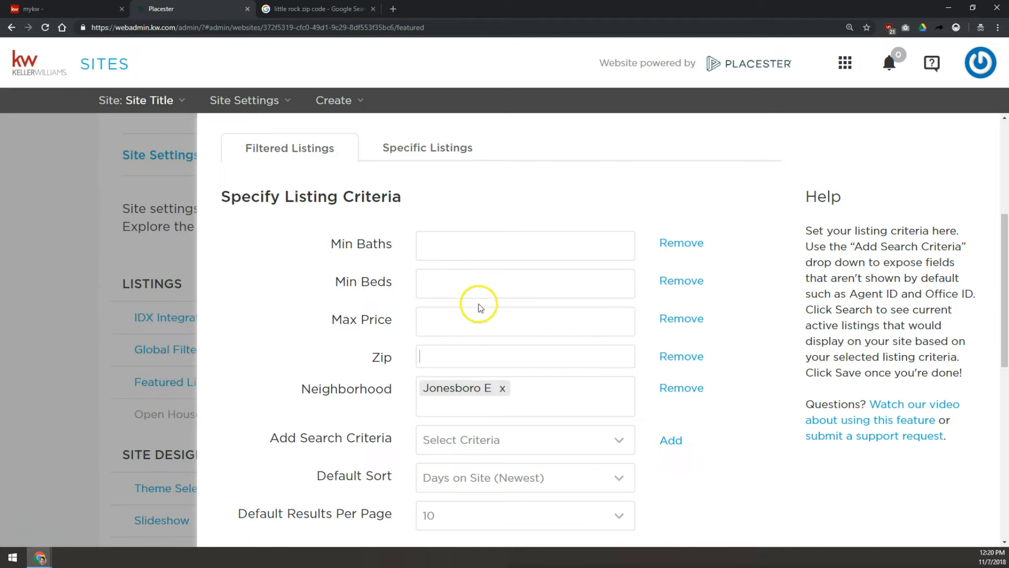
{"action": "left_click", "coordinate": [436, 249]}
{"action": "left_click", "coordinate": [446, 238]}
{"action": "type", "text": "2"}
{"action": "left_click", "coordinate": [462, 358]}
{"action": "type", "text": "72002"}
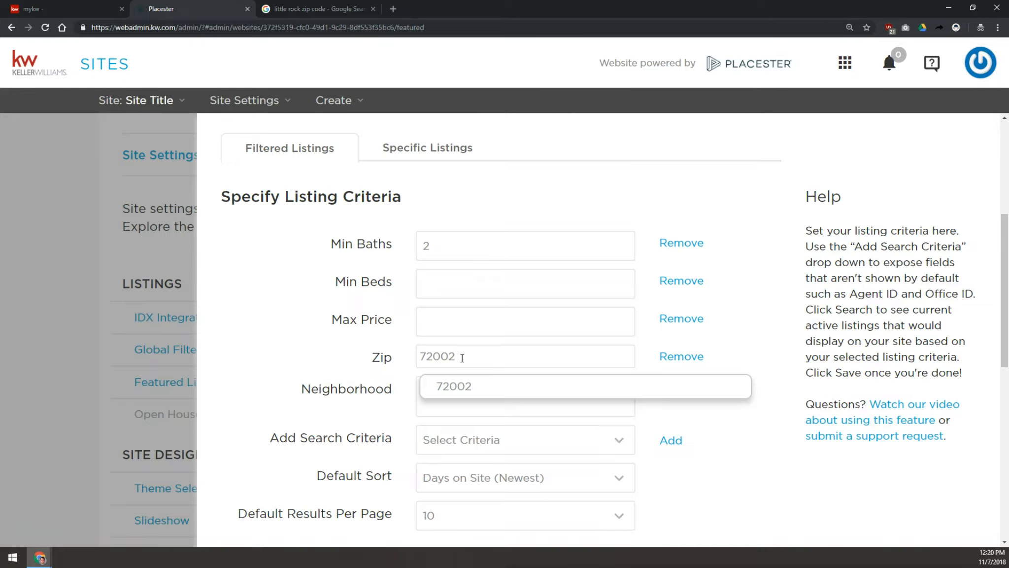
{"action": "key", "text": "Return"}
{"action": "left_click", "coordinate": [450, 393]}
{"action": "left_click", "coordinate": [449, 394]}
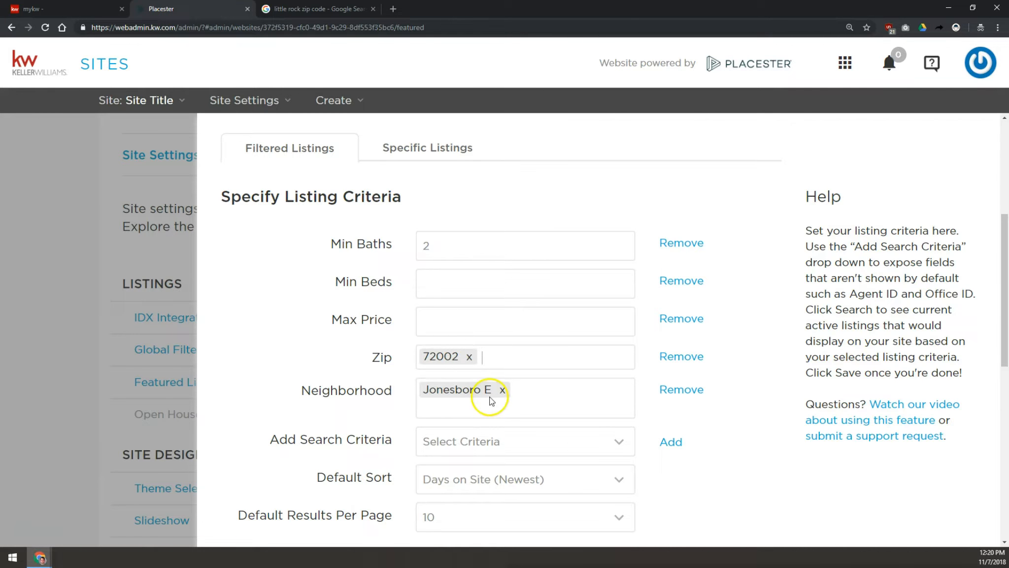
- Remove the Zip and Min Baths criteria and search the featured listings again
{"action": "left_click", "coordinate": [677, 356]}
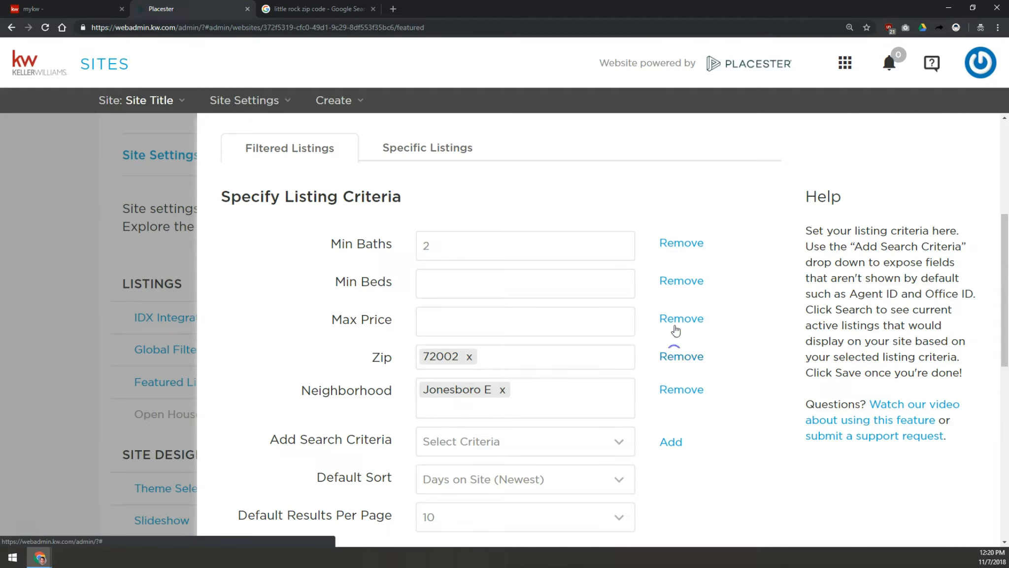
{"action": "left_click", "coordinate": [682, 244]}
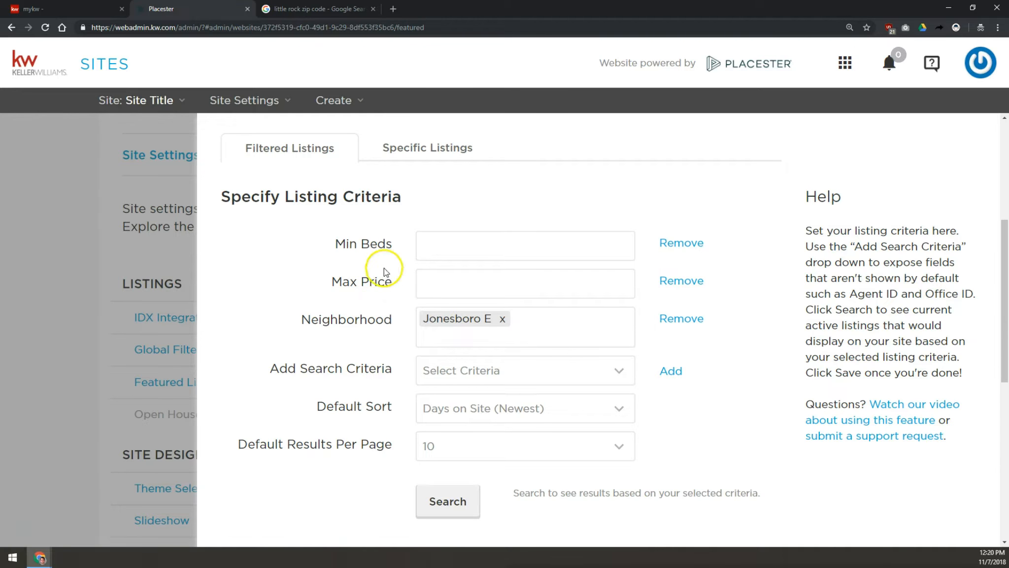
{"action": "left_click", "coordinate": [458, 513]}
{"action": "scroll", "coordinate": [401, 380], "scroll_direction": "down", "scroll_amount": 3}
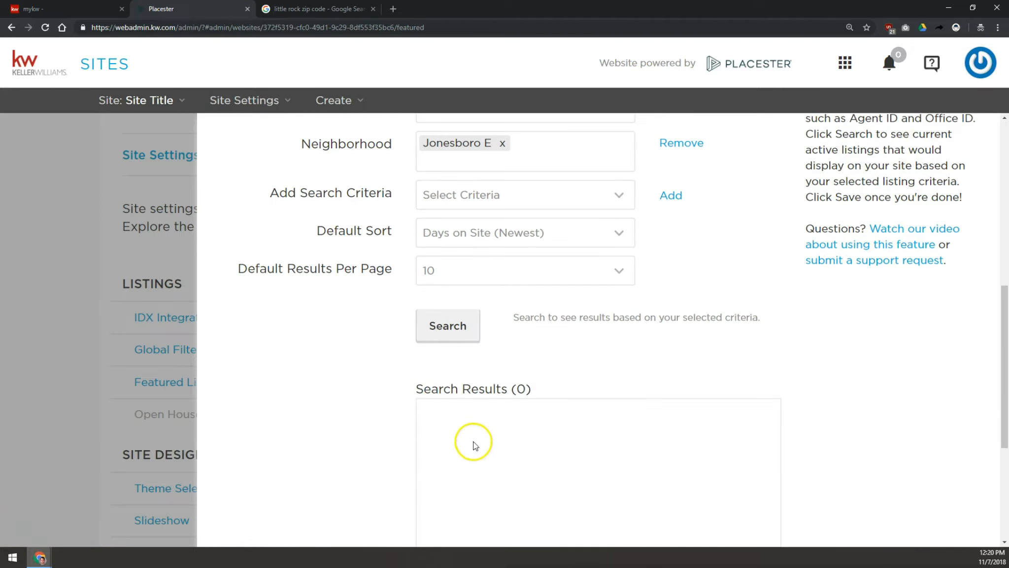
{"action": "scroll", "coordinate": [411, 340], "scroll_direction": "up", "scroll_amount": 1}
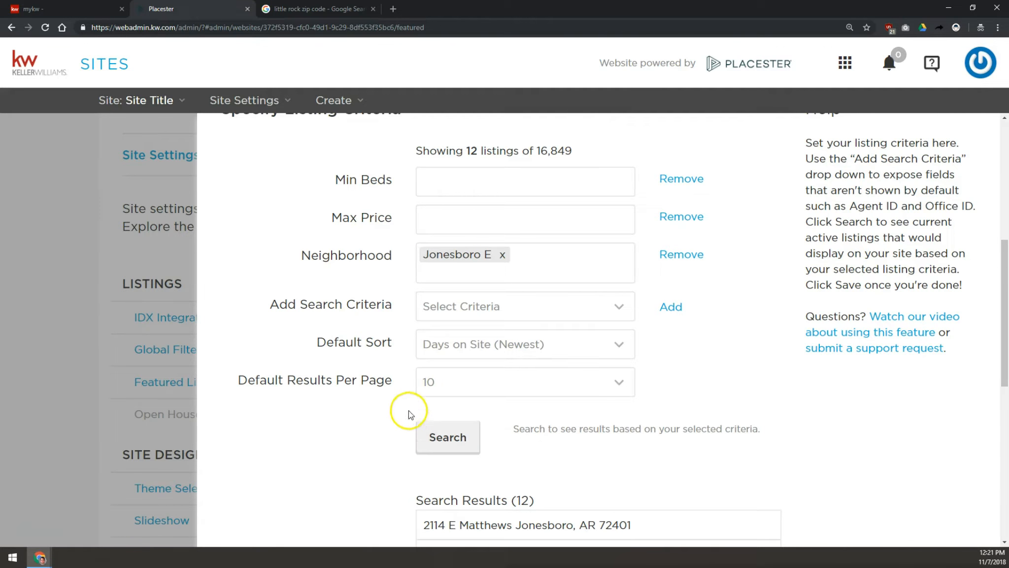
- Pick Swimming Pool from the amenities in the Add Search Criteria list
{"action": "scroll", "coordinate": [409, 410], "scroll_direction": "down", "scroll_amount": 3}
{"action": "scroll", "coordinate": [493, 202], "scroll_direction": "up", "scroll_amount": 1}
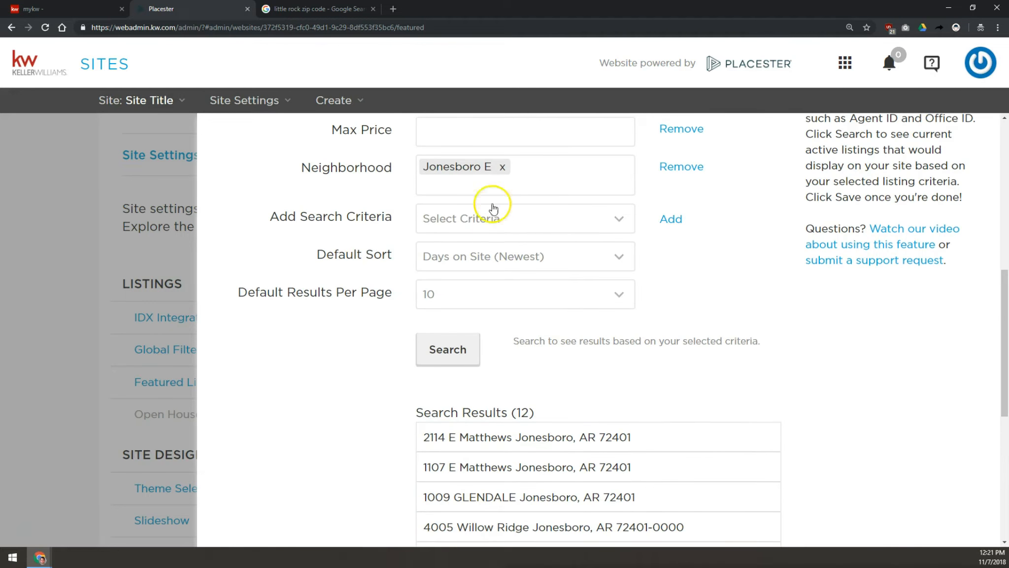
{"action": "scroll", "coordinate": [493, 178], "scroll_direction": "up", "scroll_amount": 3}
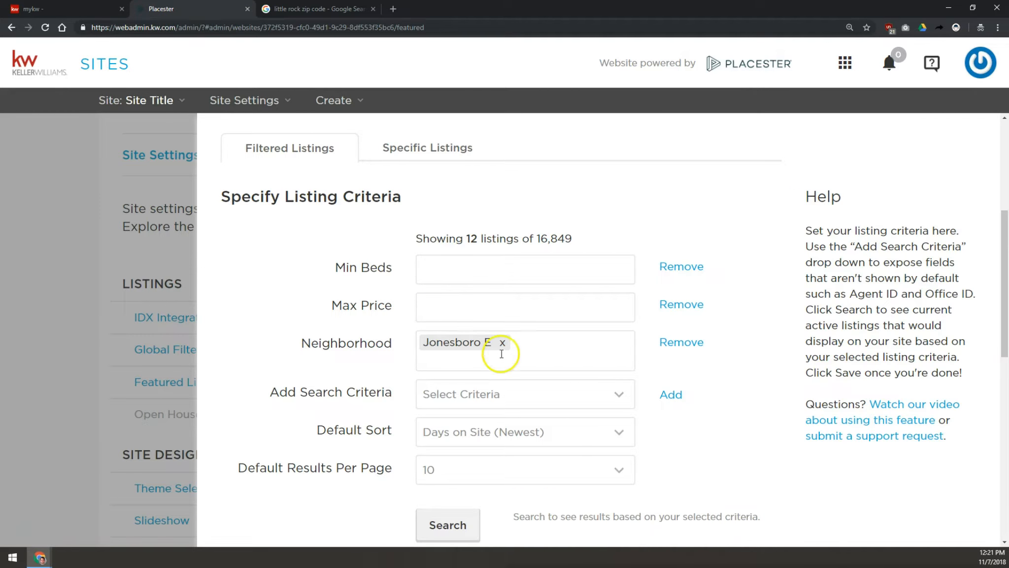
{"action": "scroll", "coordinate": [414, 349], "scroll_direction": "down", "scroll_amount": 2}
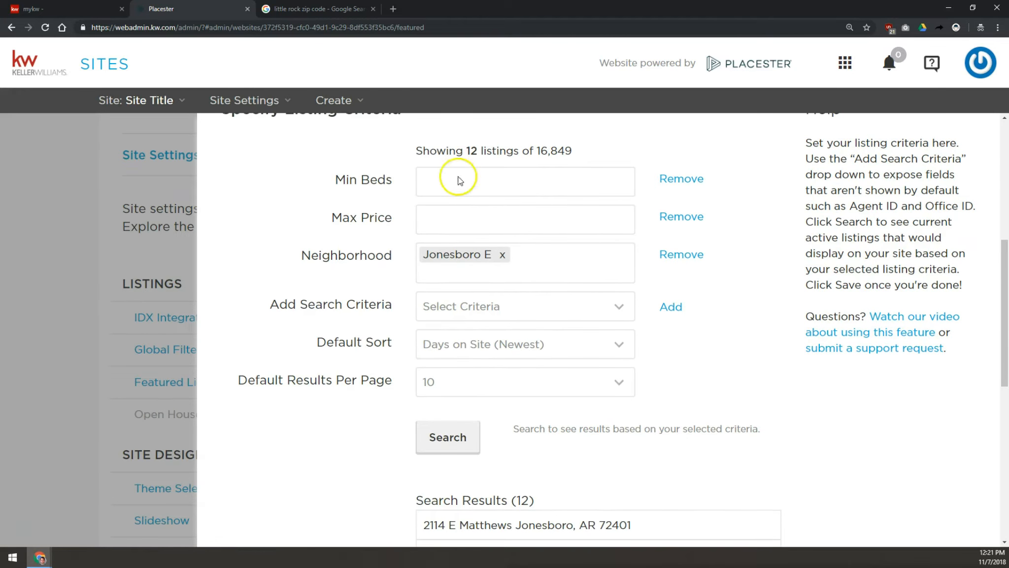
{"action": "left_click", "coordinate": [466, 308]}
{"action": "scroll", "coordinate": [480, 238], "scroll_direction": "down", "scroll_amount": 10}
{"action": "scroll", "coordinate": [480, 238], "scroll_direction": "up", "scroll_amount": 8}
{"action": "scroll", "coordinate": [480, 236], "scroll_direction": "down", "scroll_amount": 4}
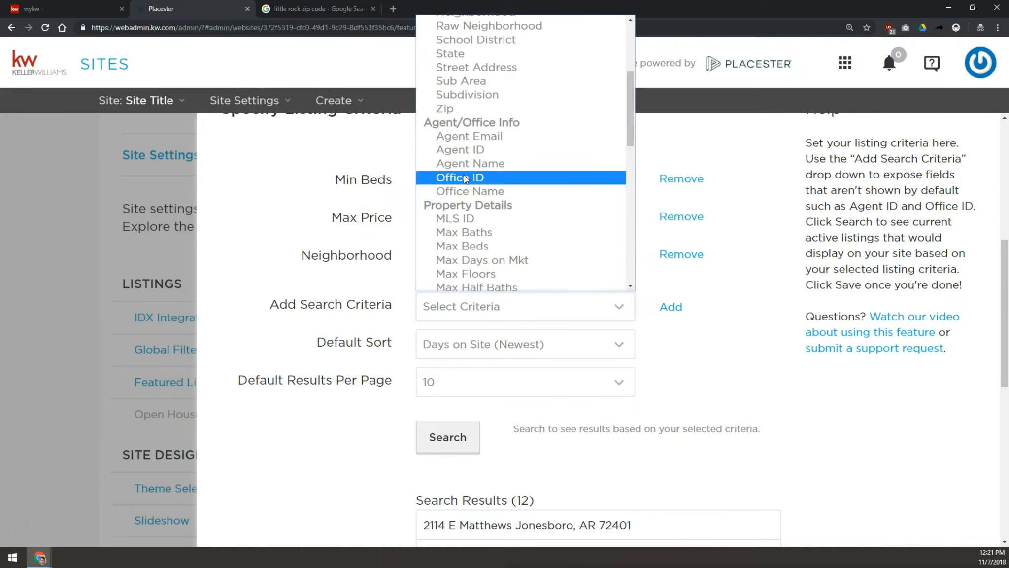
{"action": "scroll", "coordinate": [465, 175], "scroll_direction": "down", "scroll_amount": 4}
{"action": "left_click", "coordinate": [462, 44]}
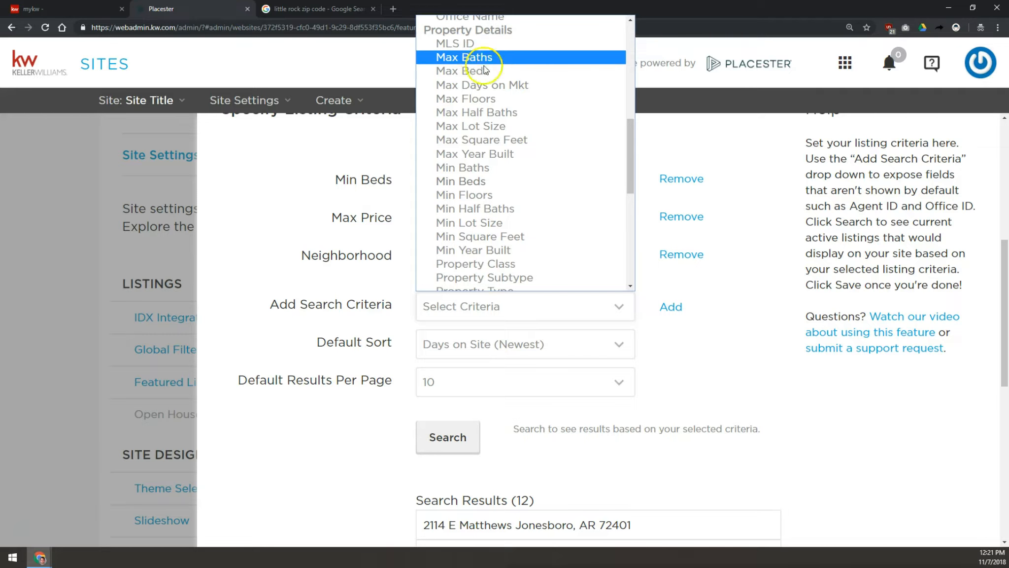
{"action": "left_click", "coordinate": [462, 153]}
{"action": "scroll", "coordinate": [462, 153], "scroll_direction": "down", "scroll_amount": 4}
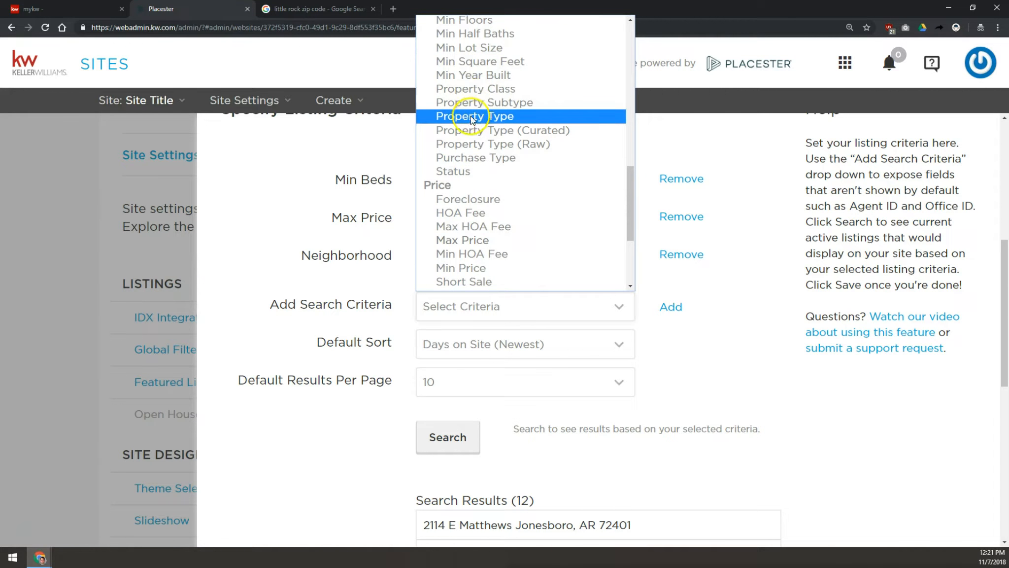
{"action": "scroll", "coordinate": [470, 116], "scroll_direction": "down", "scroll_amount": 3}
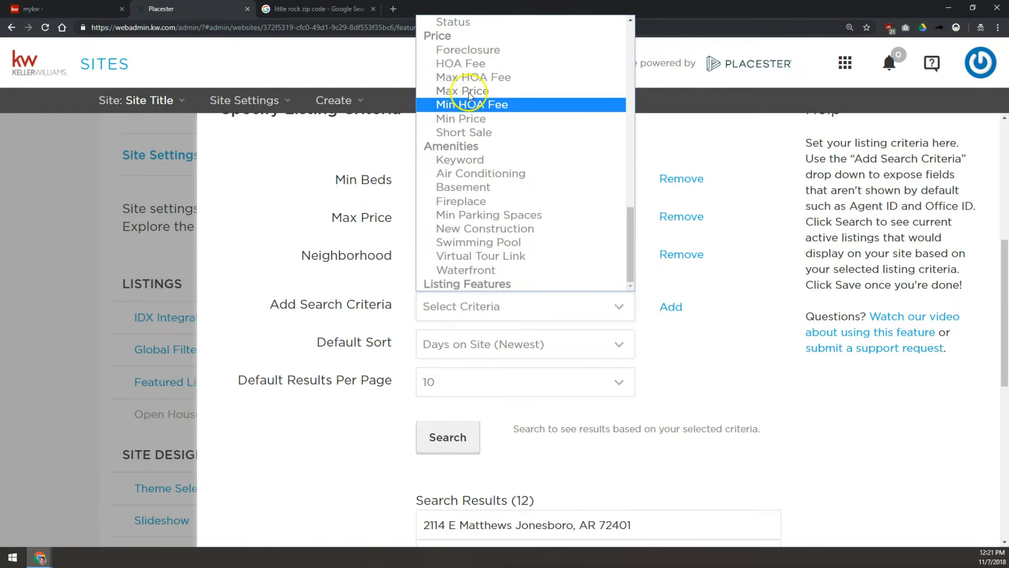
{"action": "left_click", "coordinate": [487, 242]}
{"action": "left_click", "coordinate": [438, 435]}
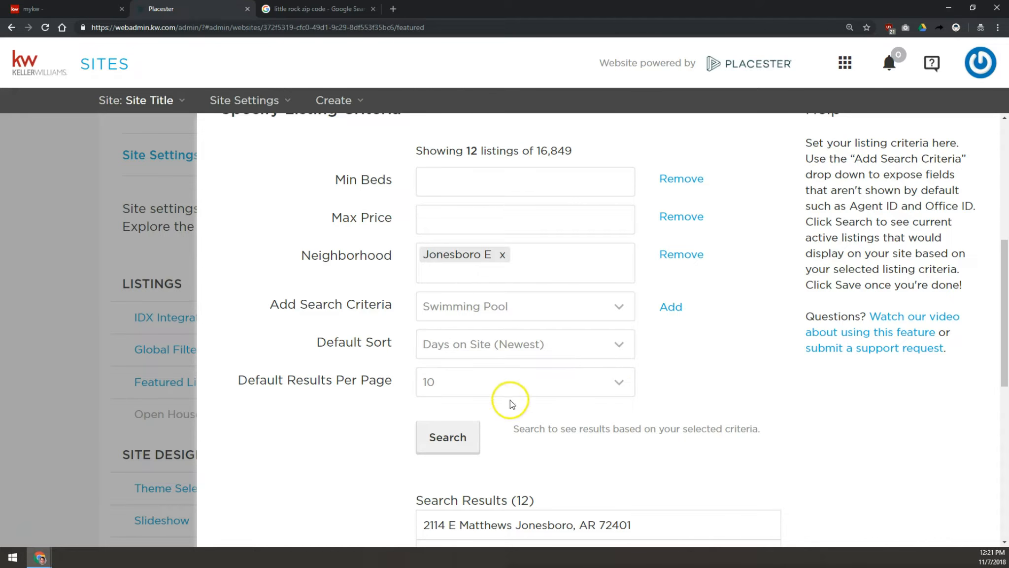
- Review the Default Sort and Default Results Per Page options without changing them
{"action": "scroll", "coordinate": [494, 375], "scroll_direction": "down", "scroll_amount": 2}
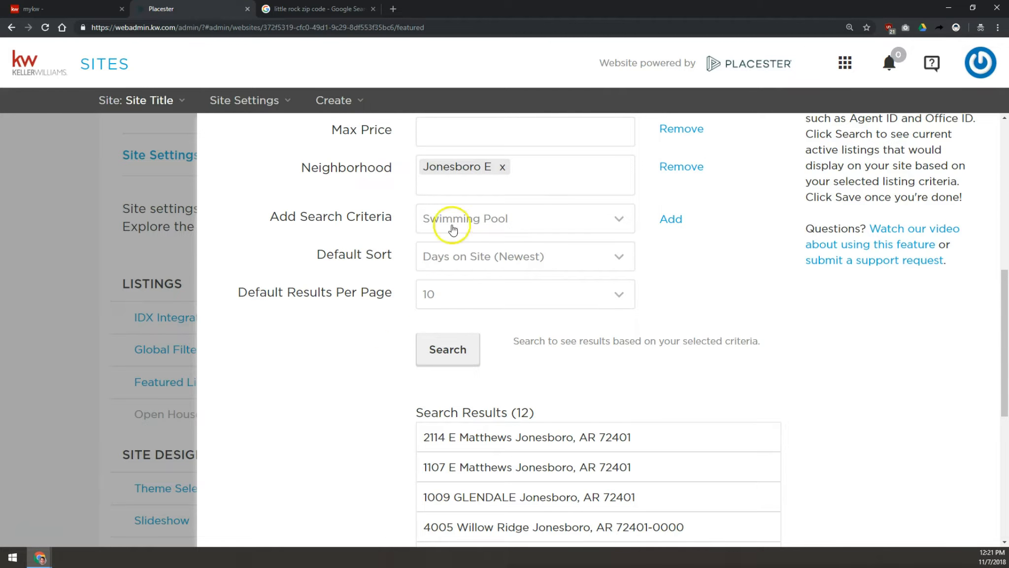
{"action": "scroll", "coordinate": [676, 275], "scroll_direction": "up", "scroll_amount": 2}
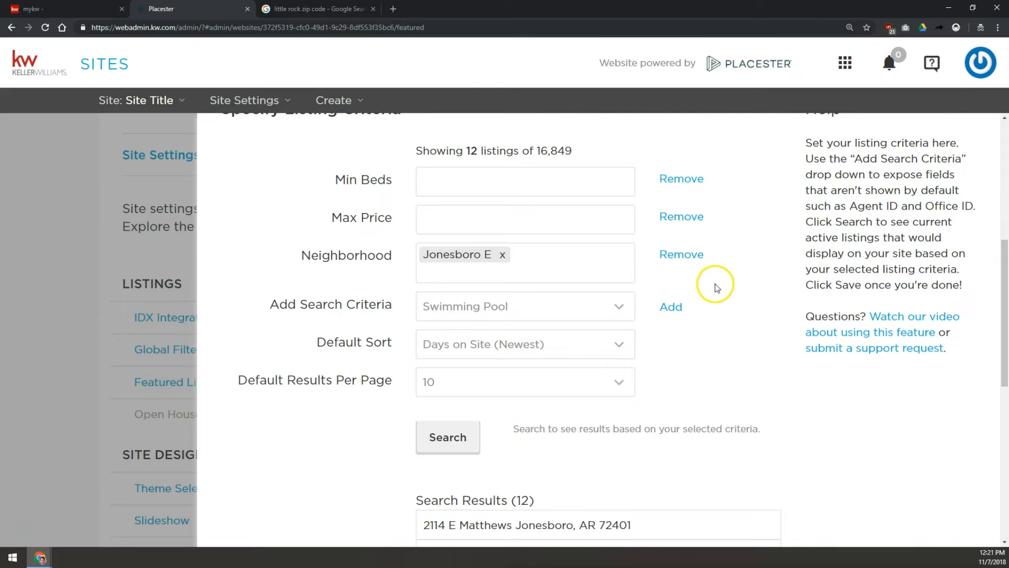
{"action": "left_click", "coordinate": [472, 345]}
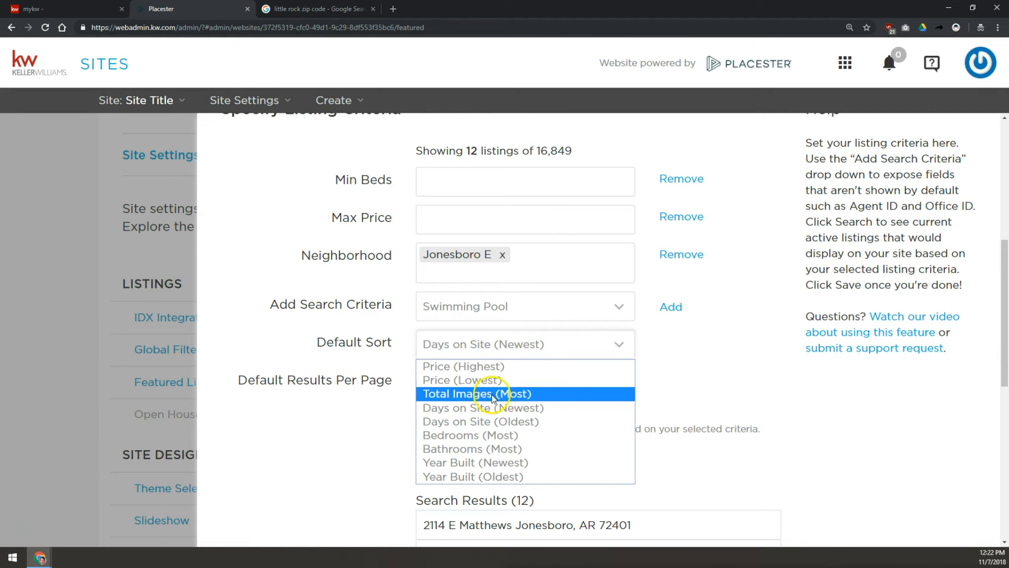
{"action": "left_click", "coordinate": [471, 422]}
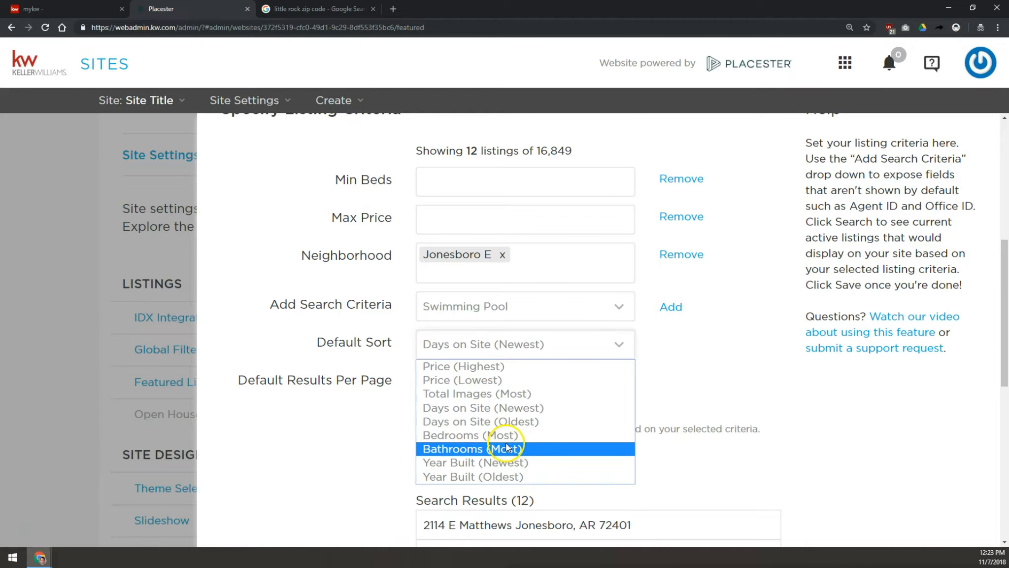
{"action": "left_click", "coordinate": [338, 446]}
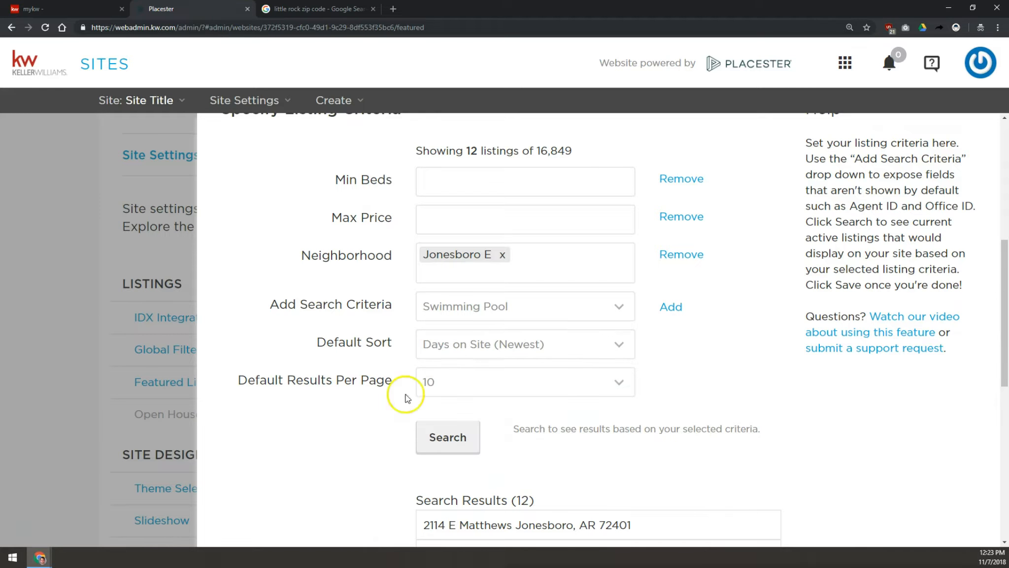
{"action": "left_click", "coordinate": [473, 345]}
{"action": "left_click", "coordinate": [485, 344]}
{"action": "left_click", "coordinate": [458, 382]}
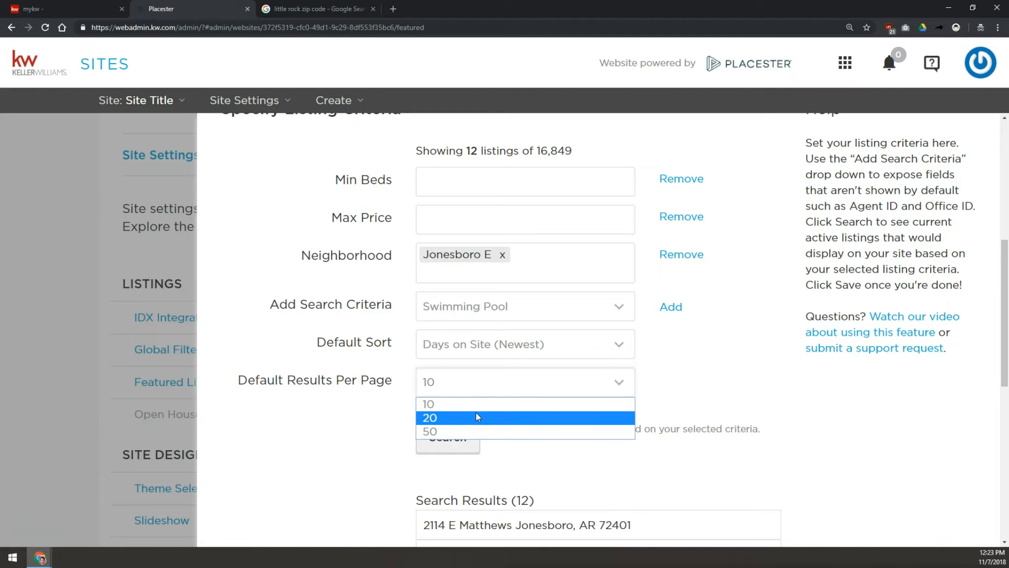
{"action": "left_click", "coordinate": [328, 389]}
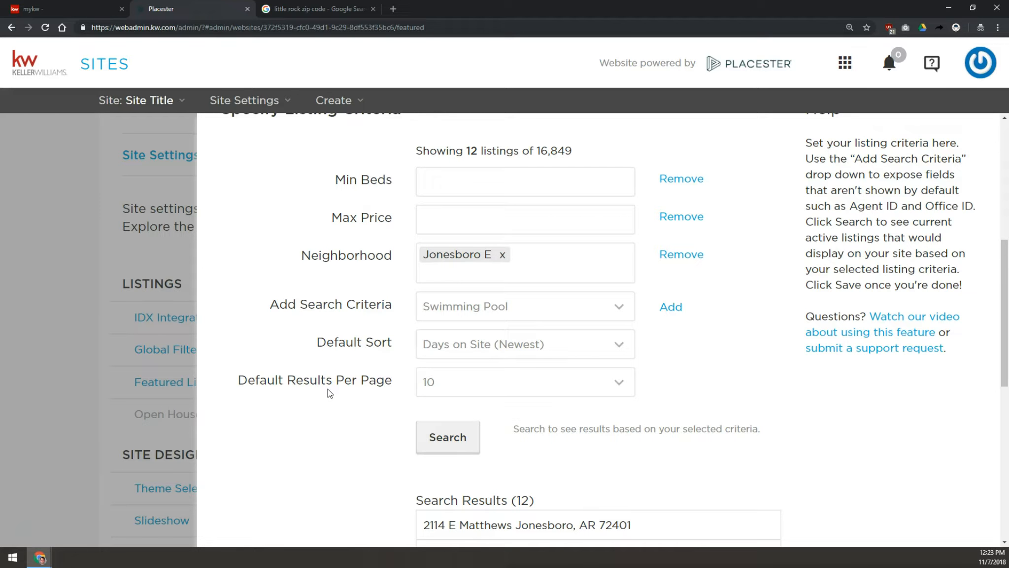
- Add the Swimming Pool criterion and save the featured listings criteria
{"action": "left_click", "coordinate": [673, 307]}
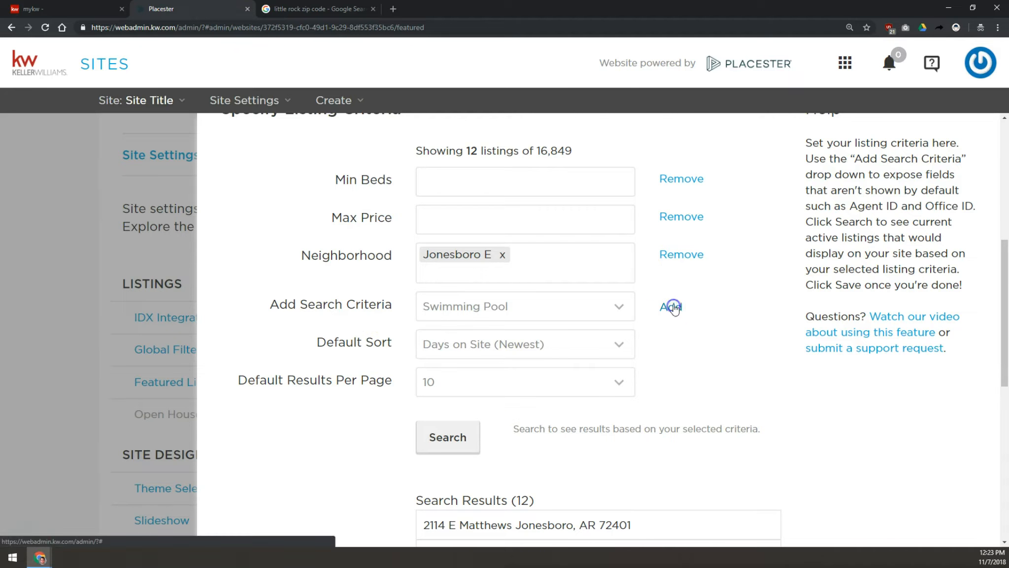
{"action": "left_click", "coordinate": [675, 301]}
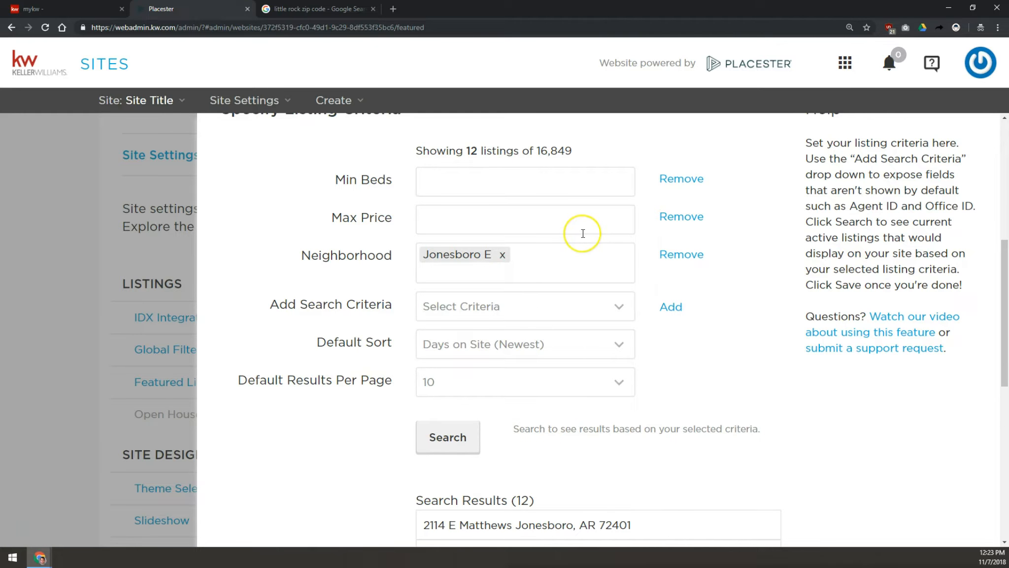
{"action": "scroll", "coordinate": [524, 362], "scroll_direction": "down", "scroll_amount": 1}
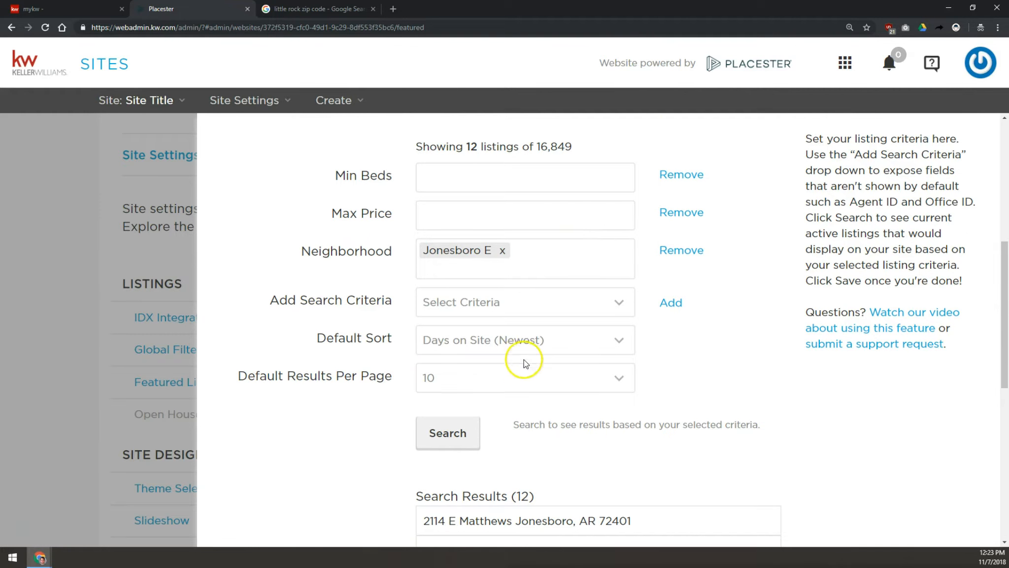
{"action": "scroll", "coordinate": [525, 362], "scroll_direction": "down", "scroll_amount": 8}
{"action": "left_click", "coordinate": [753, 511]}
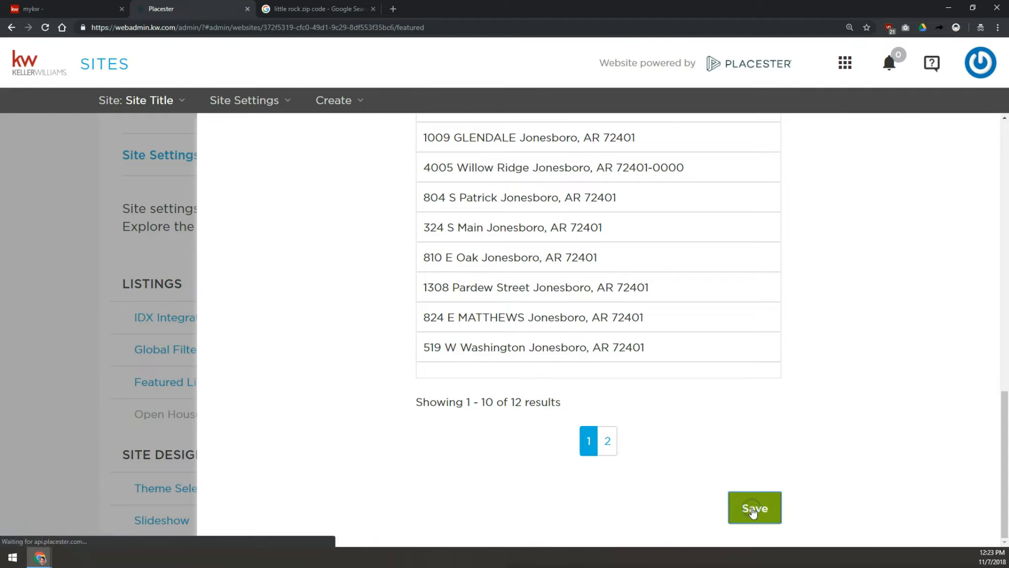
- Open the Site Title website's settings and go to Theme Selection
{"action": "left_click", "coordinate": [355, 101]}
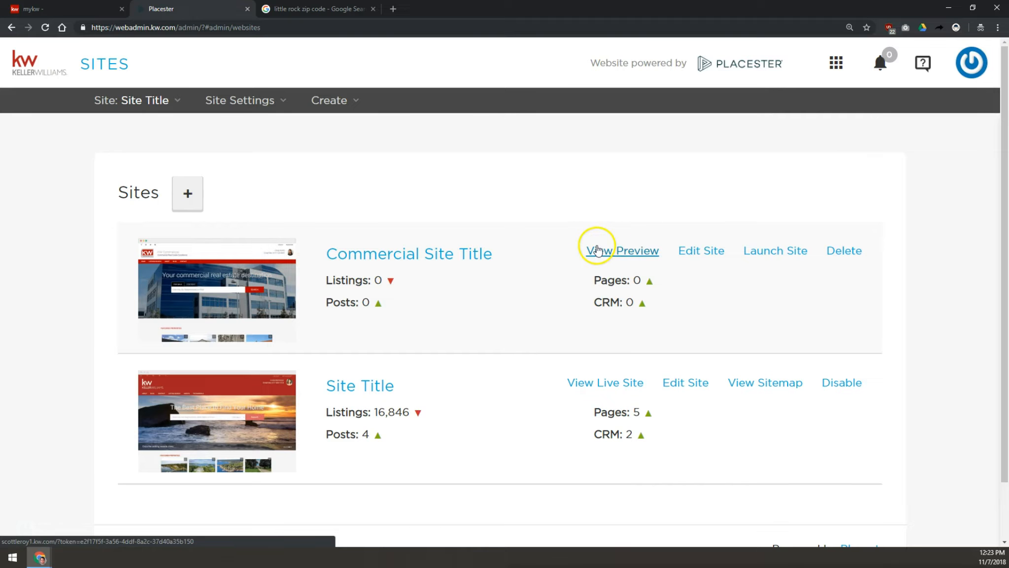
{"action": "left_click", "coordinate": [691, 383]}
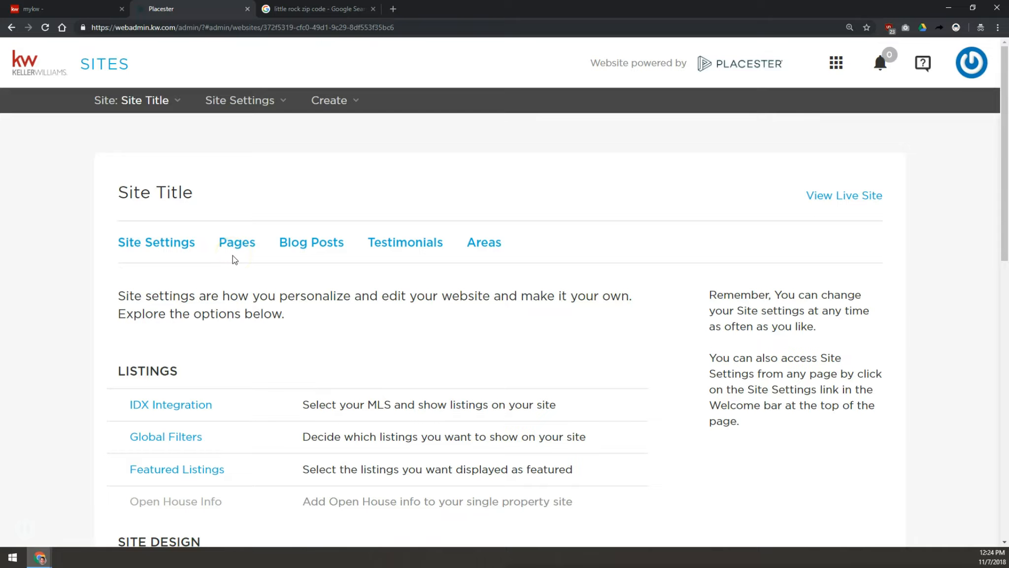
{"action": "scroll", "coordinate": [226, 257], "scroll_direction": "down", "scroll_amount": 5}
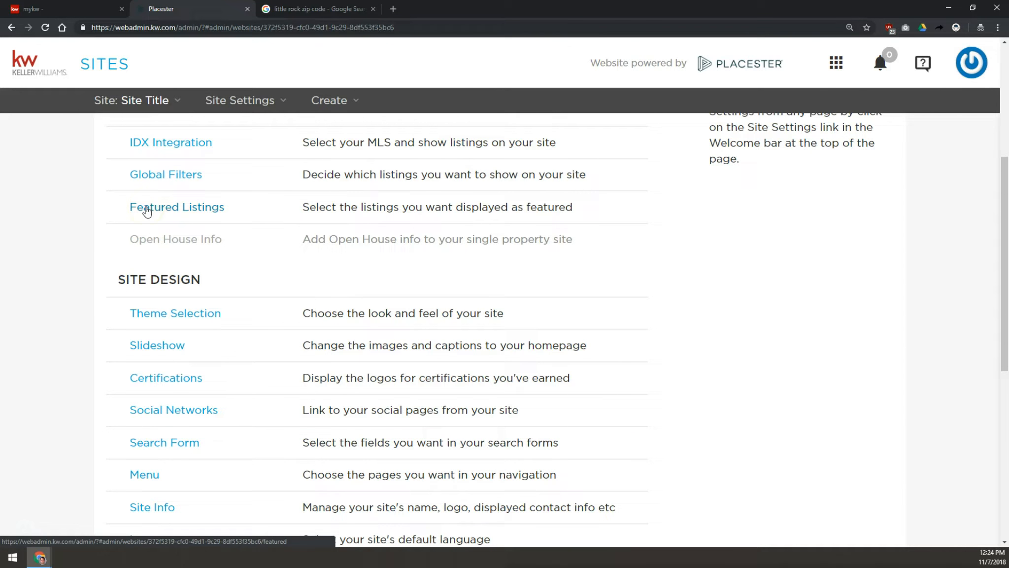
{"action": "scroll", "coordinate": [147, 210], "scroll_direction": "down", "scroll_amount": 2}
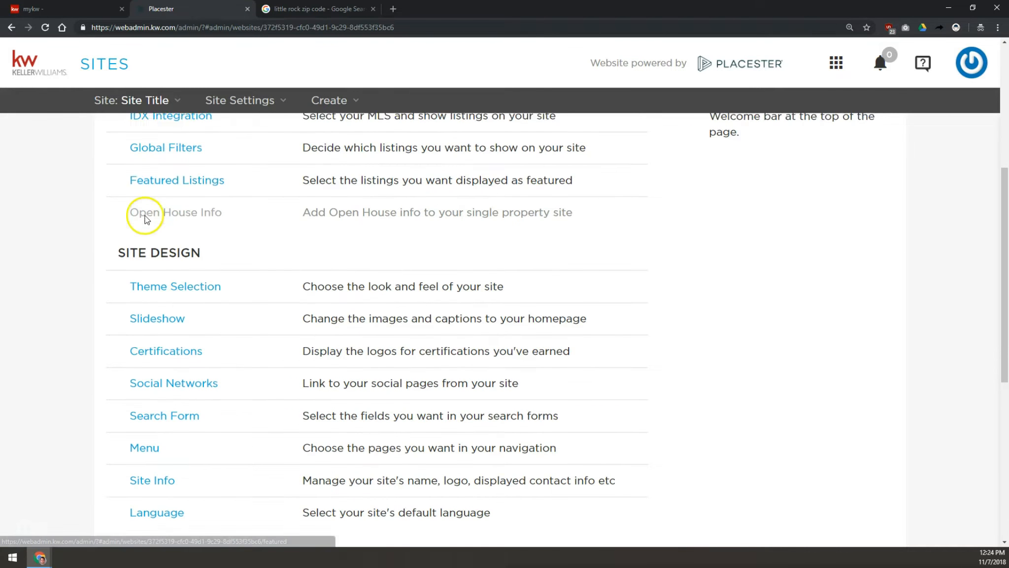
{"action": "left_click", "coordinate": [157, 228]}
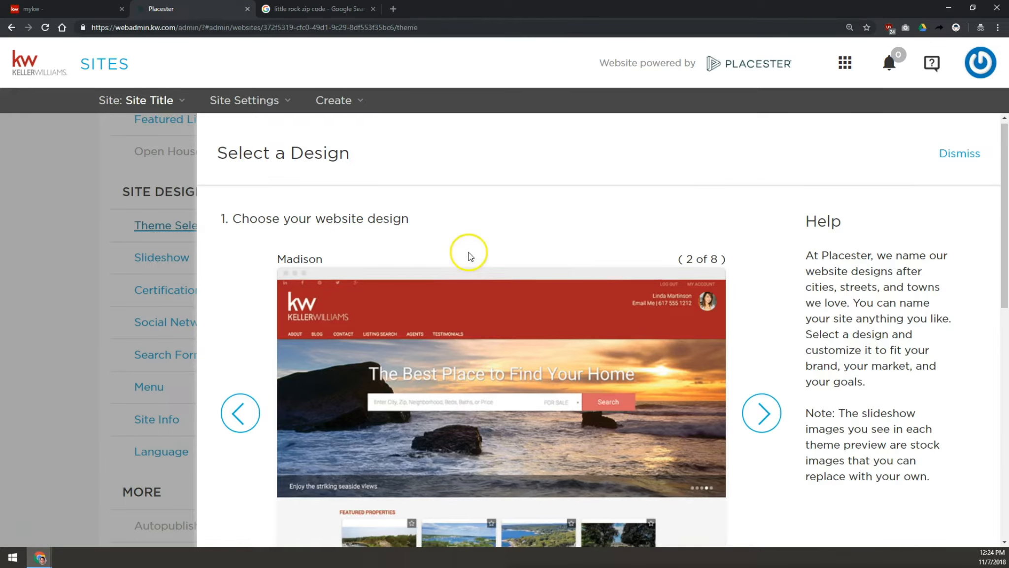
- Browse the available website designs in the theme selector
{"action": "scroll", "coordinate": [466, 254], "scroll_direction": "down", "scroll_amount": 2}
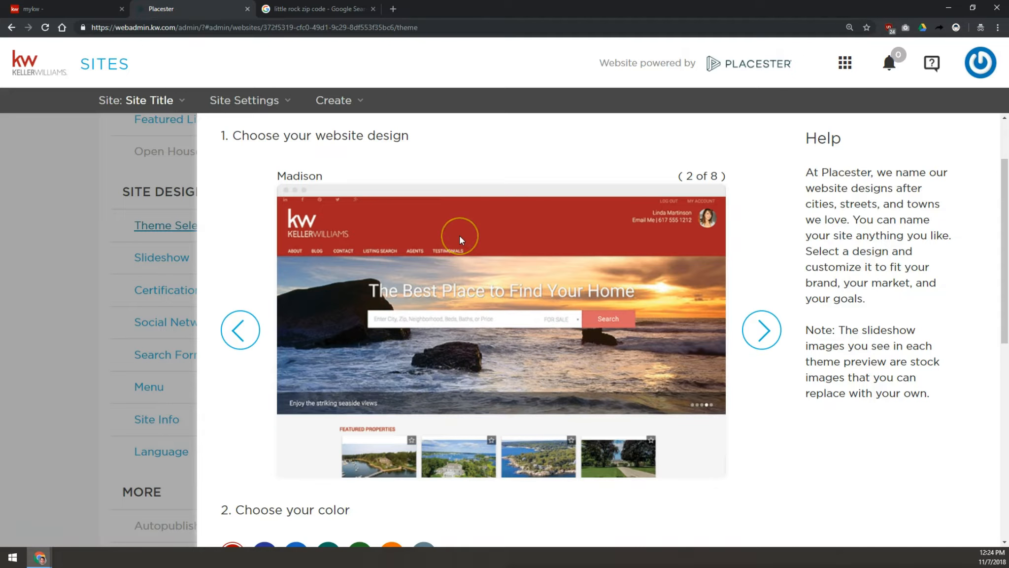
{"action": "scroll", "coordinate": [461, 240], "scroll_direction": "down", "scroll_amount": 3}
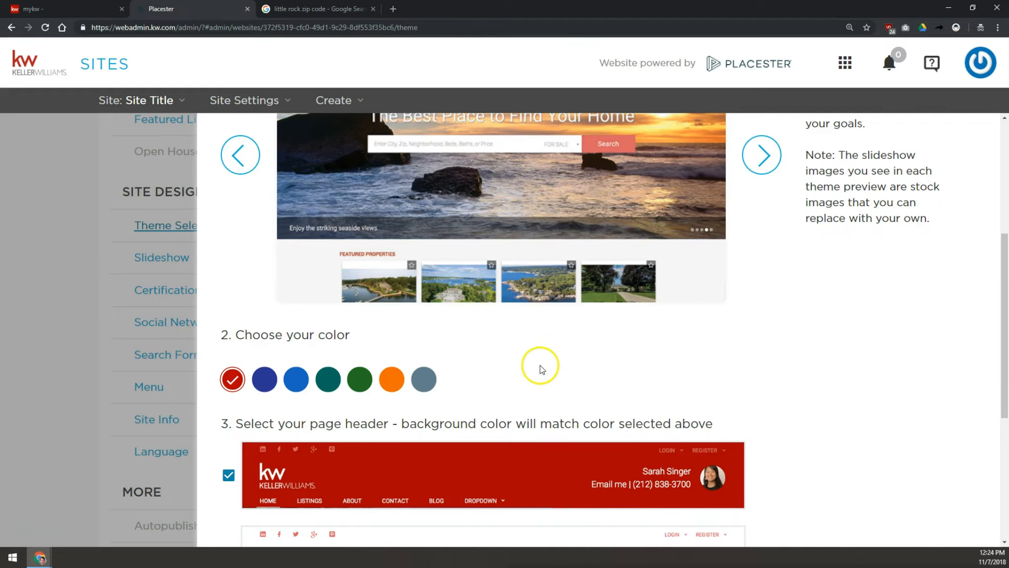
{"action": "scroll", "coordinate": [542, 365], "scroll_direction": "up", "scroll_amount": 3}
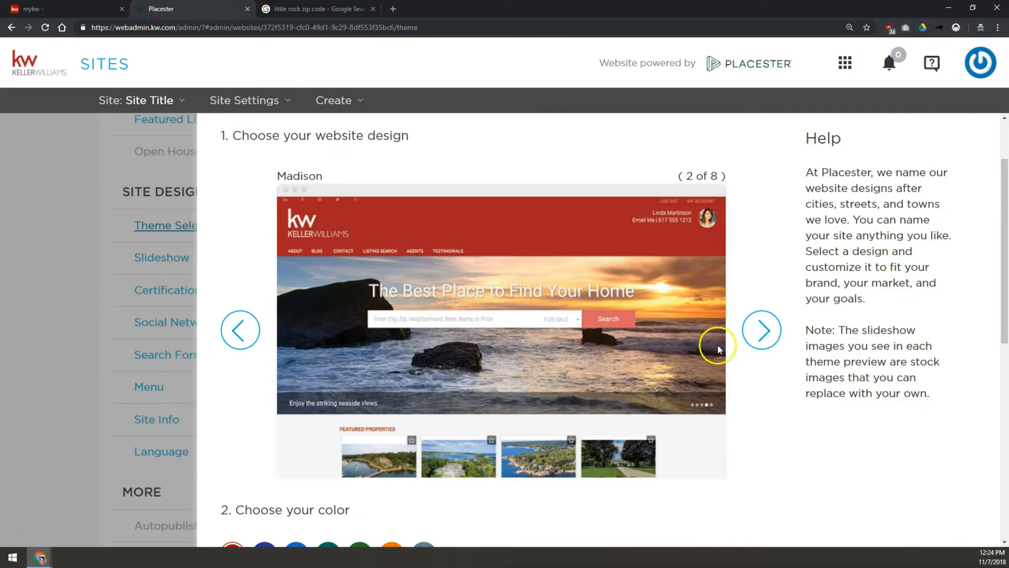
{"action": "left_click", "coordinate": [762, 329]}
{"action": "left_click", "coordinate": [762, 329]}
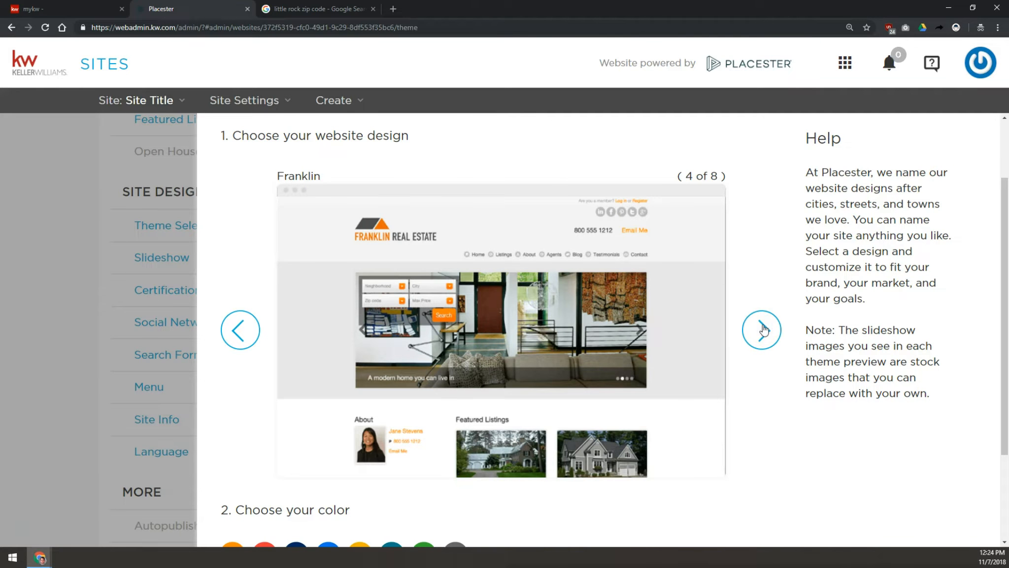
{"action": "left_click", "coordinate": [766, 323]}
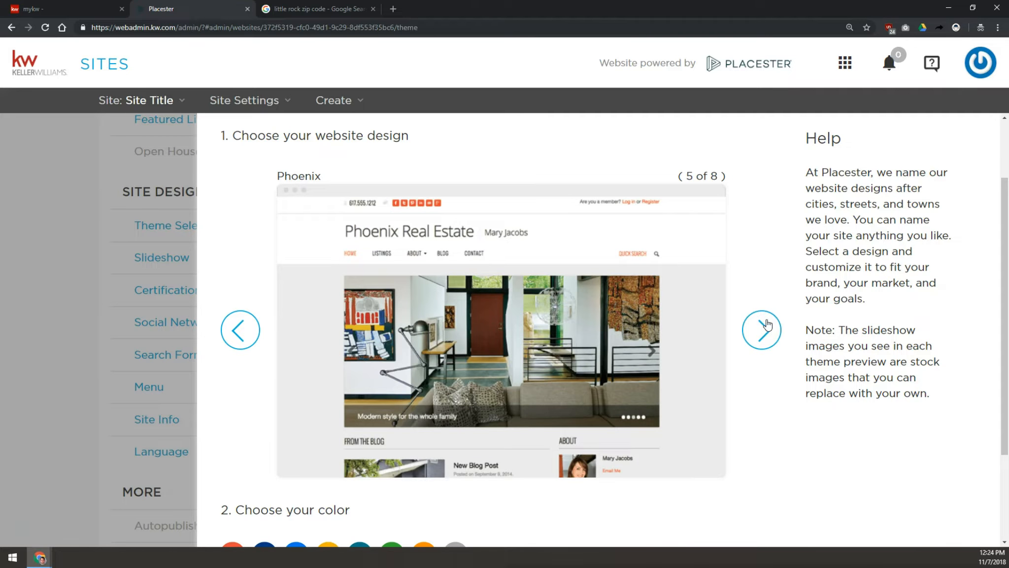
{"action": "left_click", "coordinate": [766, 323]}
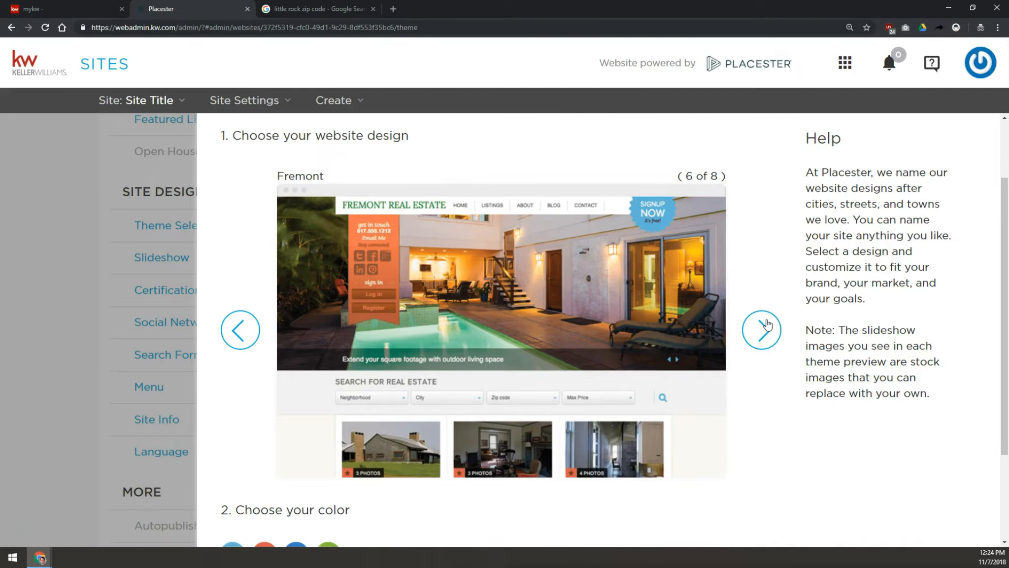
{"action": "left_click", "coordinate": [767, 323]}
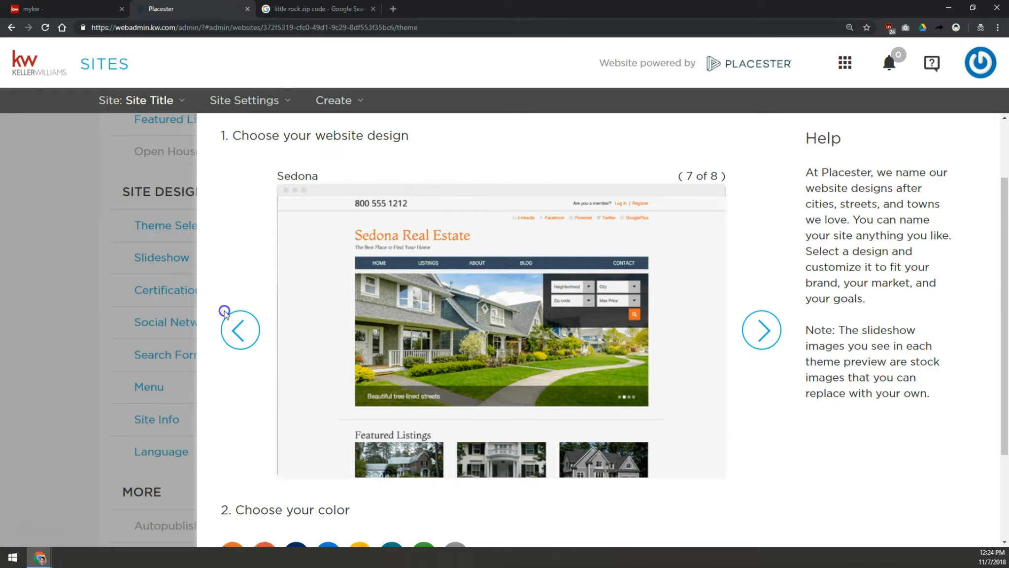
{"action": "left_click", "coordinate": [233, 324]}
{"action": "left_click", "coordinate": [234, 325]}
{"action": "left_click", "coordinate": [234, 324]}
{"action": "left_click", "coordinate": [234, 324]}
{"action": "left_click", "coordinate": [233, 325]}
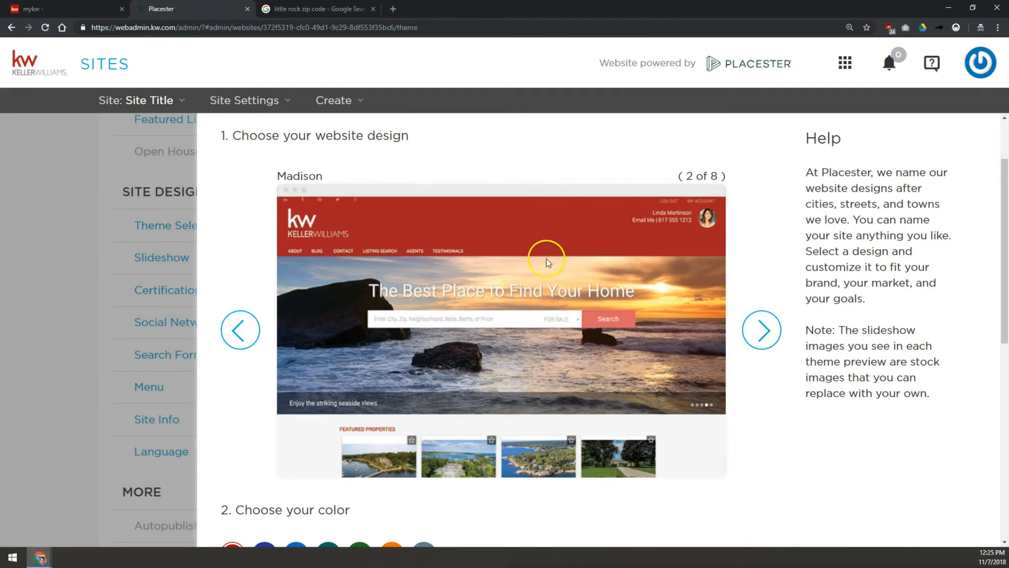
{"action": "left_click", "coordinate": [761, 330]}
{"action": "left_click", "coordinate": [761, 330]}
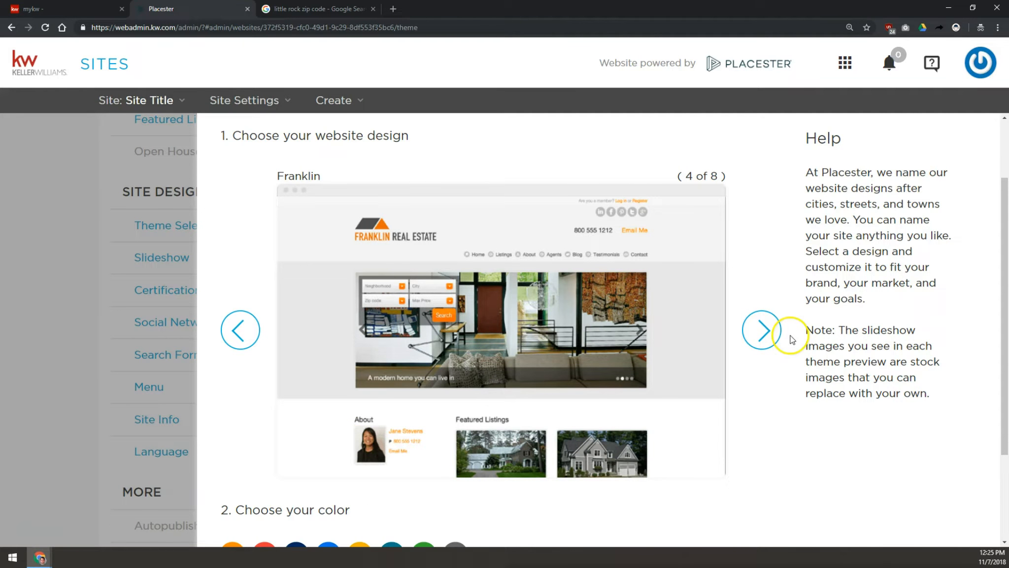
{"action": "left_click", "coordinate": [758, 333]}
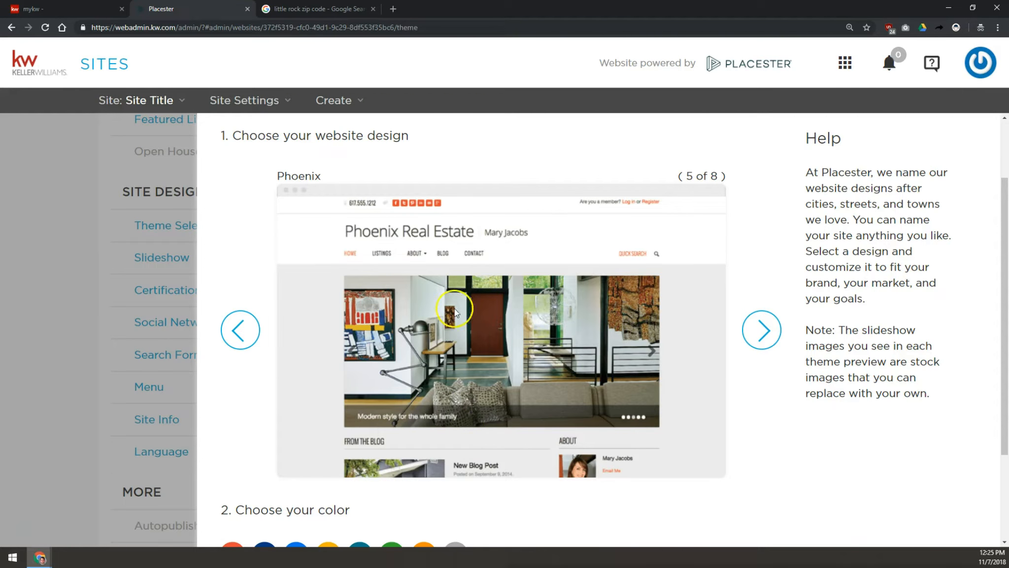
{"action": "scroll", "coordinate": [496, 447], "scroll_direction": "down", "scroll_amount": 3}
{"action": "scroll", "coordinate": [484, 289], "scroll_direction": "up", "scroll_amount": 4}
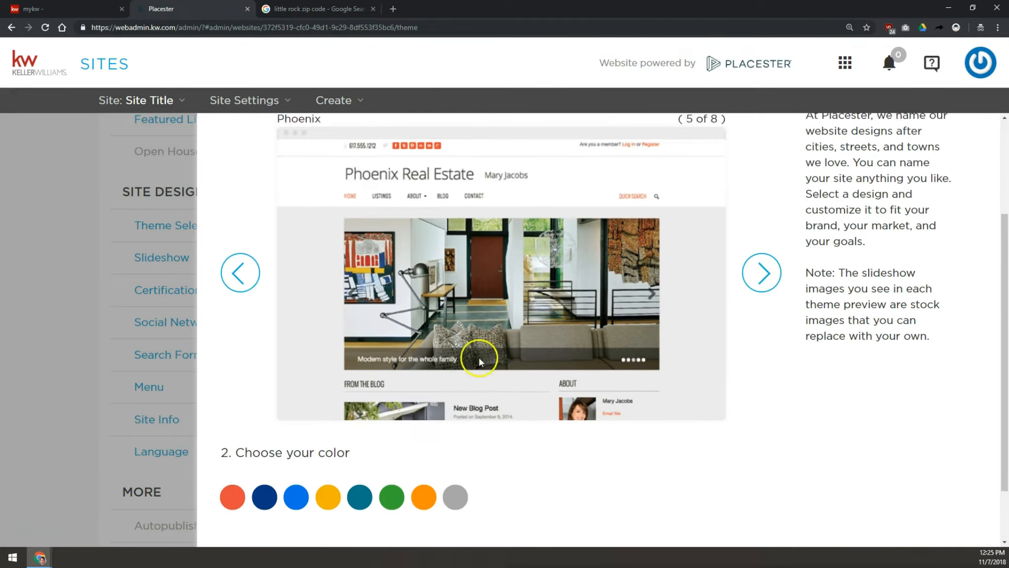
- Cycle through the website designs, returning to Madison and reviewing its color choices
{"action": "left_click", "coordinate": [770, 387]}
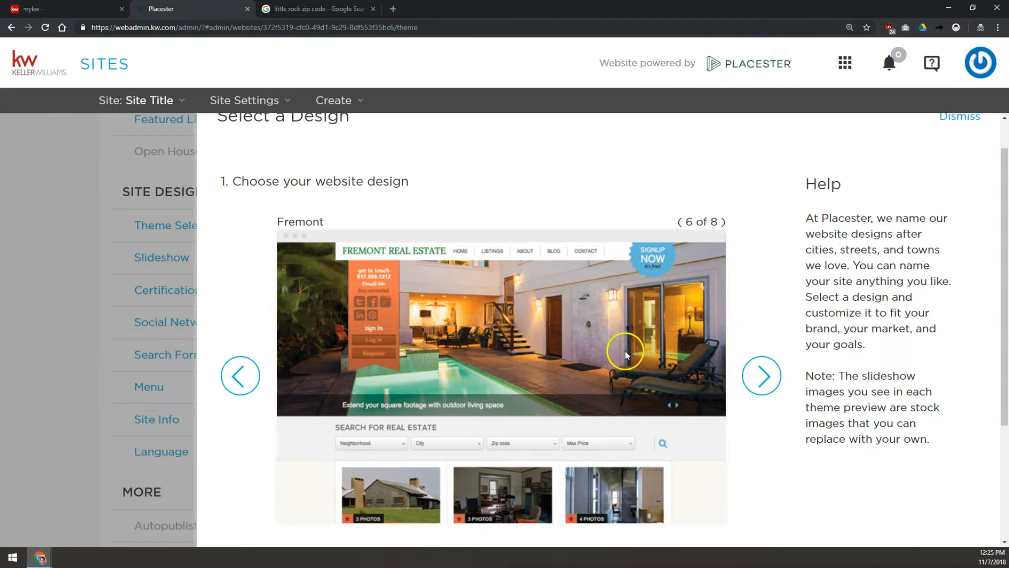
{"action": "left_click", "coordinate": [761, 375]}
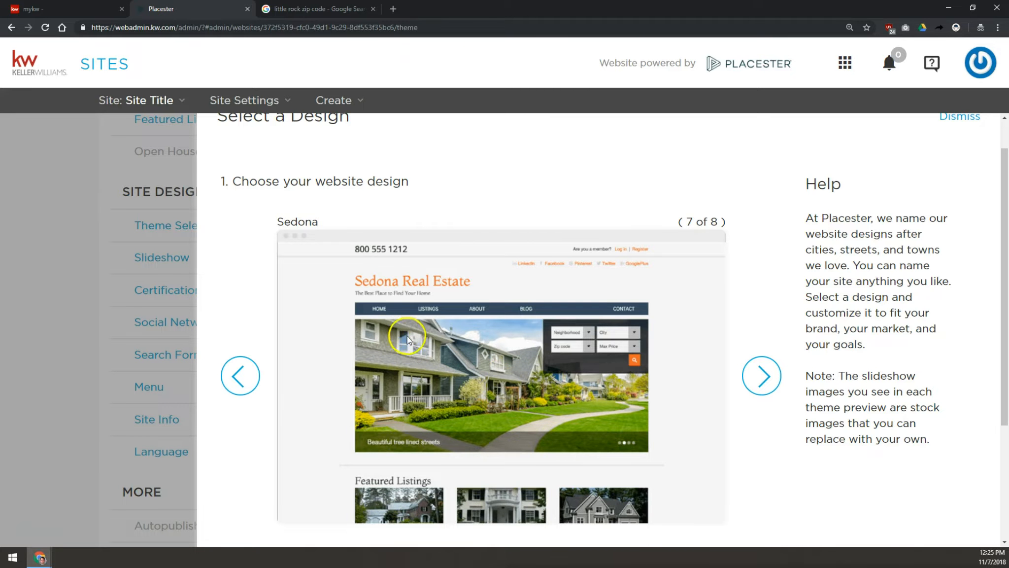
{"action": "left_click", "coordinate": [766, 375]}
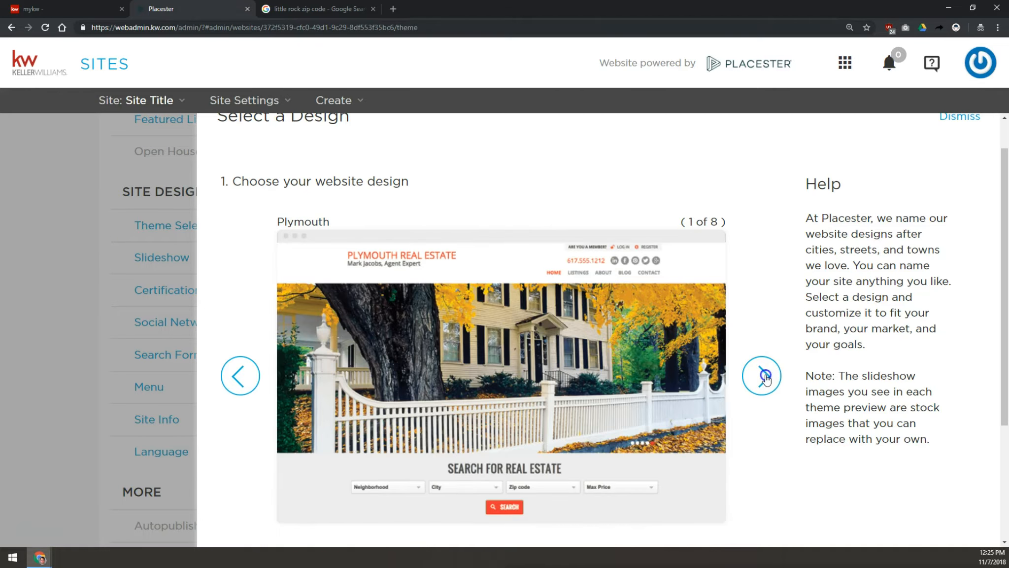
{"action": "left_click", "coordinate": [763, 383]}
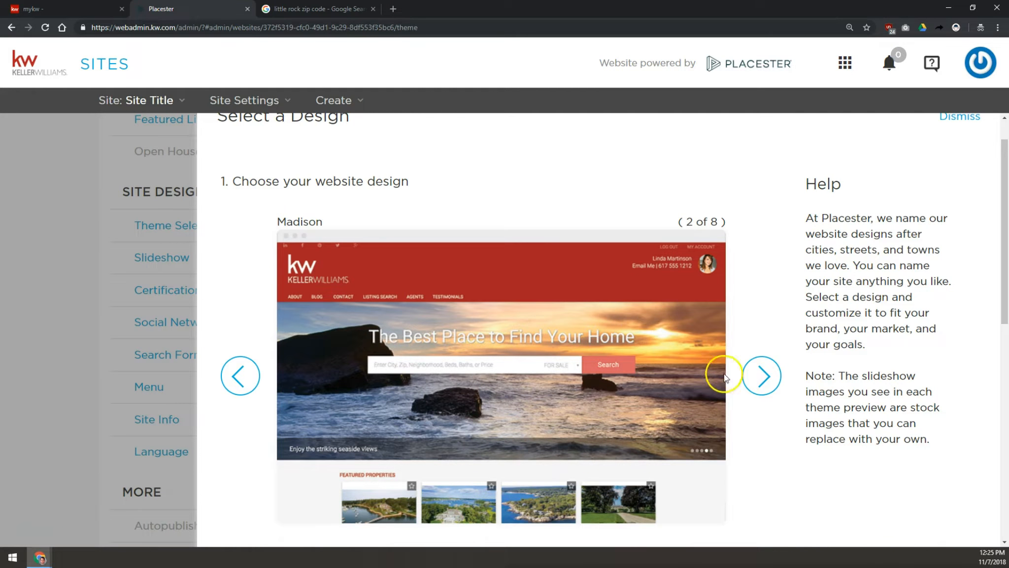
{"action": "left_click", "coordinate": [759, 376]}
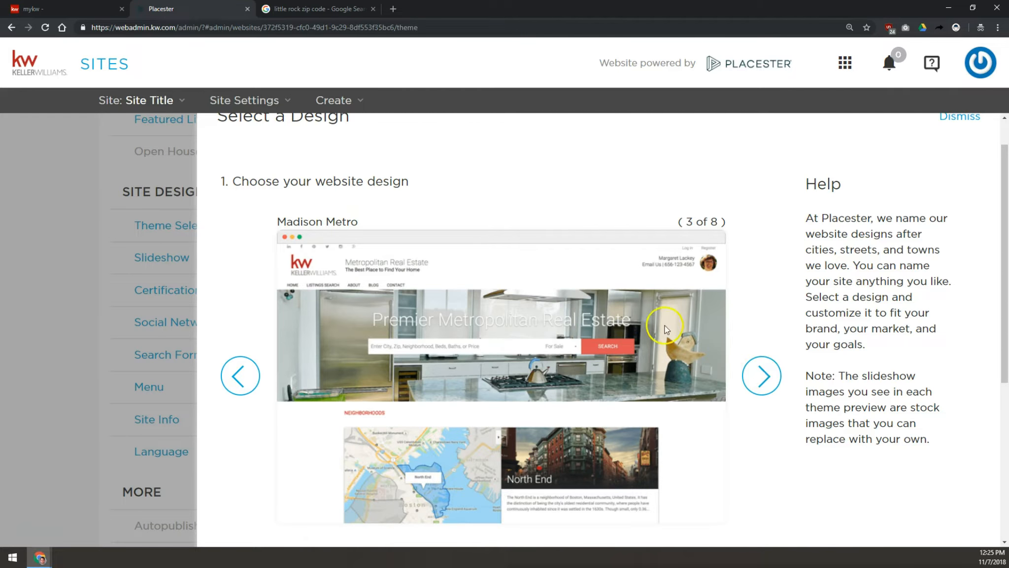
{"action": "left_click", "coordinate": [241, 378]}
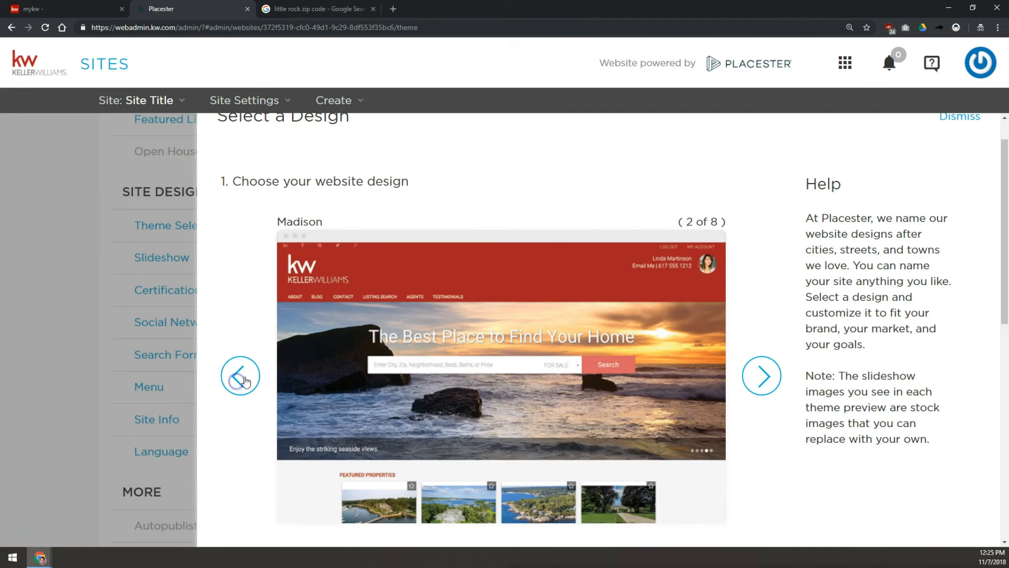
{"action": "left_click", "coordinate": [405, 252]}
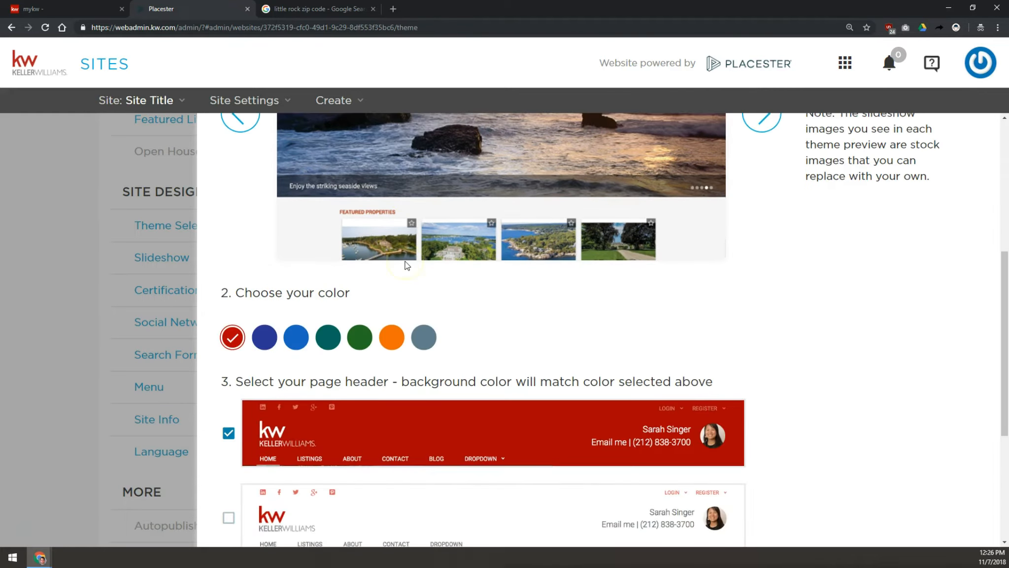
{"action": "scroll", "coordinate": [405, 261], "scroll_direction": "down", "scroll_amount": 2}
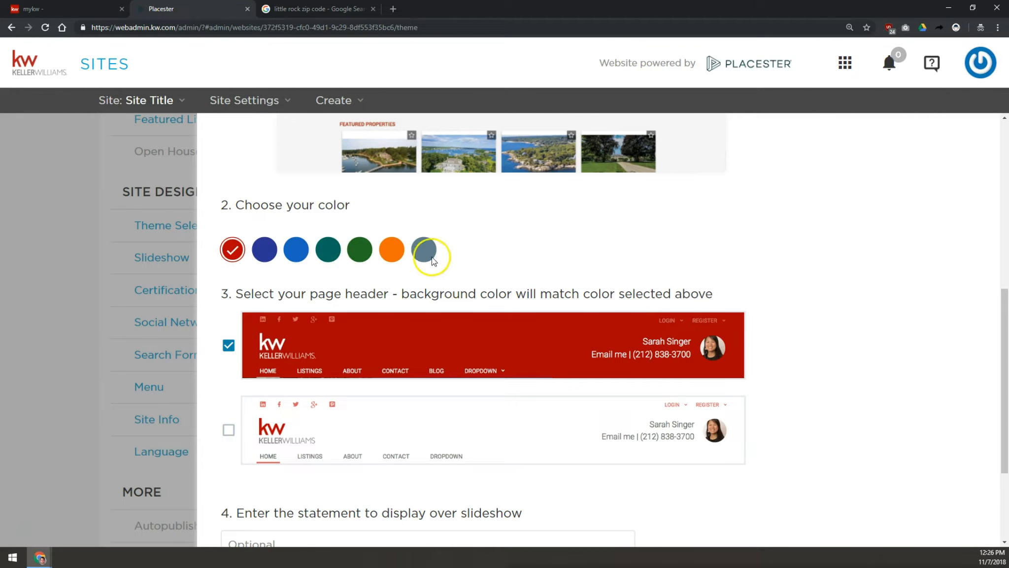
{"action": "scroll", "coordinate": [471, 251], "scroll_direction": "up", "scroll_amount": 5}
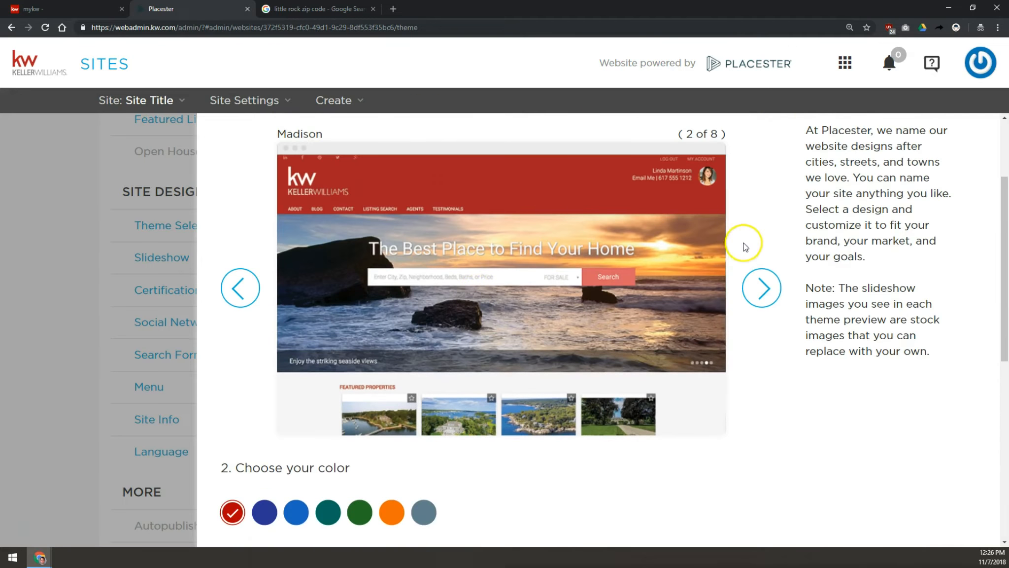
- Preview the Plymouth design in orange and the Toronto design in red
{"action": "left_click", "coordinate": [239, 289]}
{"action": "scroll", "coordinate": [235, 314], "scroll_direction": "down", "scroll_amount": 2}
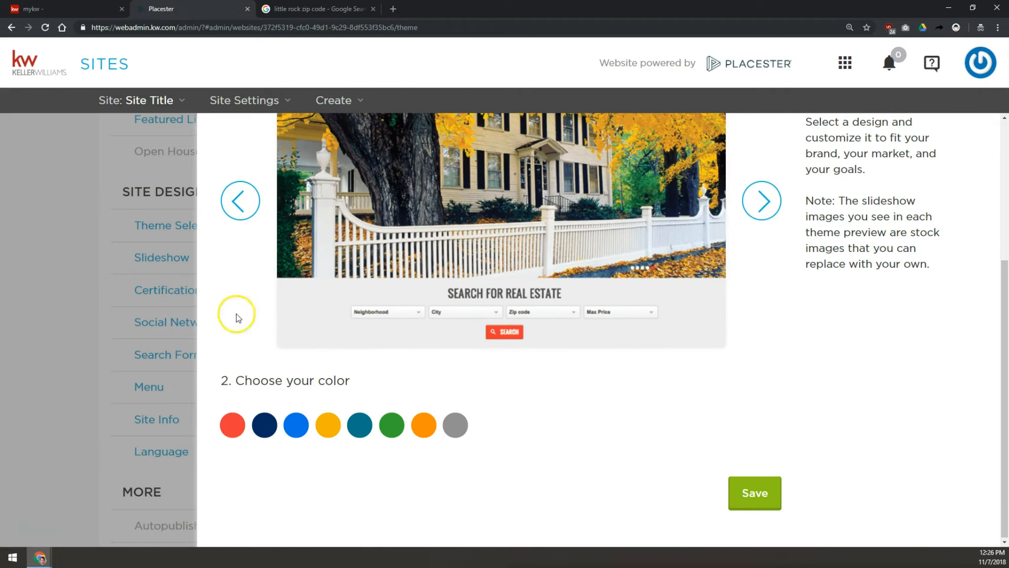
{"action": "left_click", "coordinate": [425, 425]}
{"action": "scroll", "coordinate": [370, 375], "scroll_direction": "up", "scroll_amount": 2}
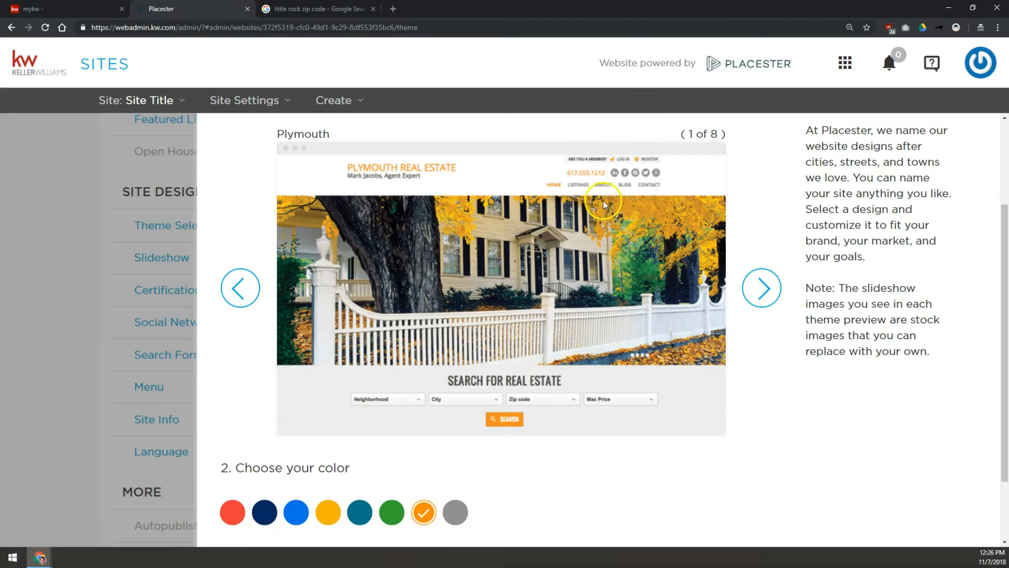
{"action": "left_click", "coordinate": [240, 288]}
{"action": "left_click", "coordinate": [463, 510]}
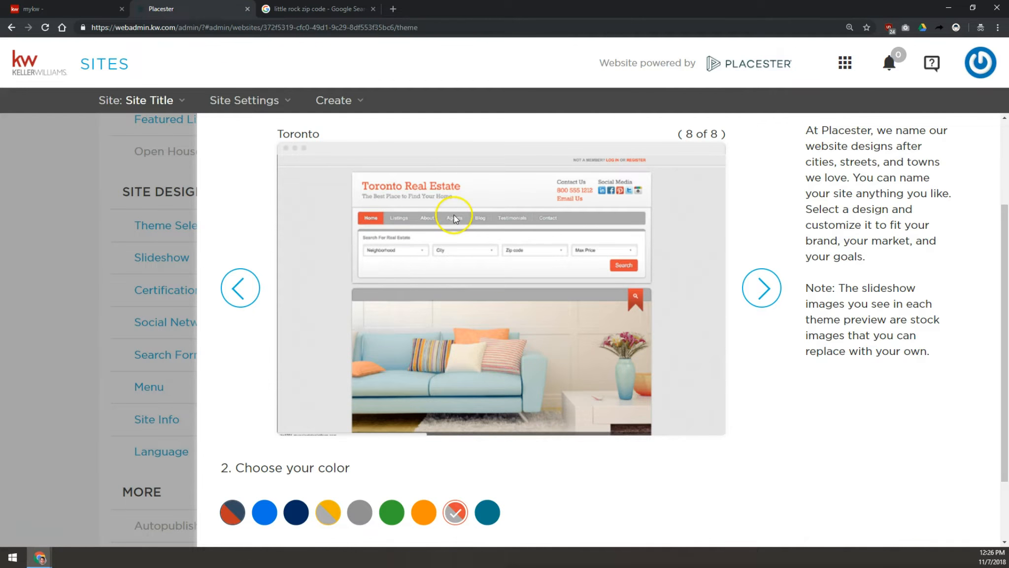
- Return to the Madison design and choose the slate gray-blue color
{"action": "left_click", "coordinate": [759, 286]}
{"action": "left_click", "coordinate": [756, 285]}
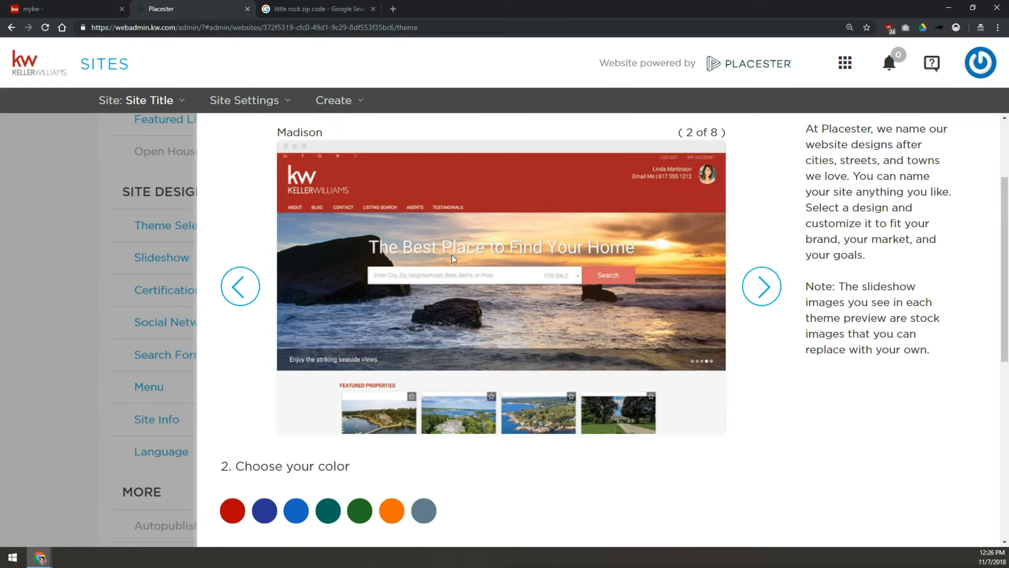
{"action": "scroll", "coordinate": [279, 255], "scroll_direction": "down", "scroll_amount": 3}
{"action": "left_click", "coordinate": [423, 337]}
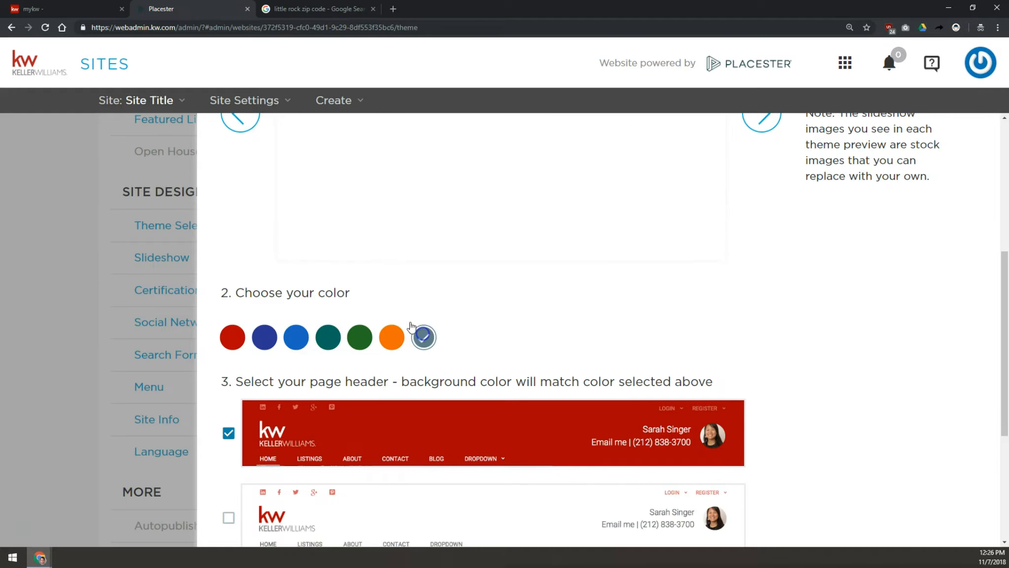
- Select the white page header option for the Madison design
{"action": "scroll", "coordinate": [302, 280], "scroll_direction": "up", "scroll_amount": 3}
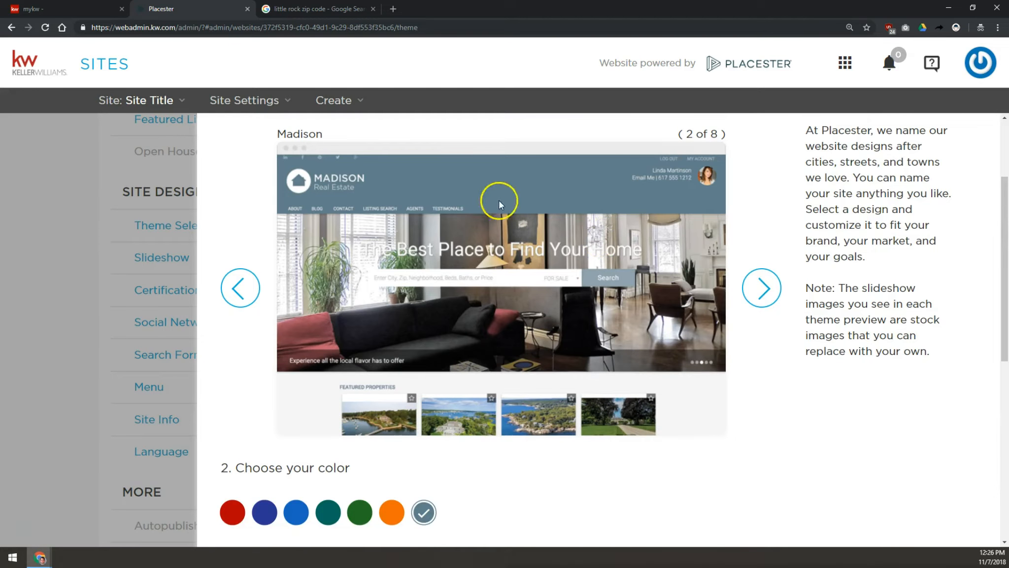
{"action": "scroll", "coordinate": [428, 267], "scroll_direction": "down", "scroll_amount": 6}
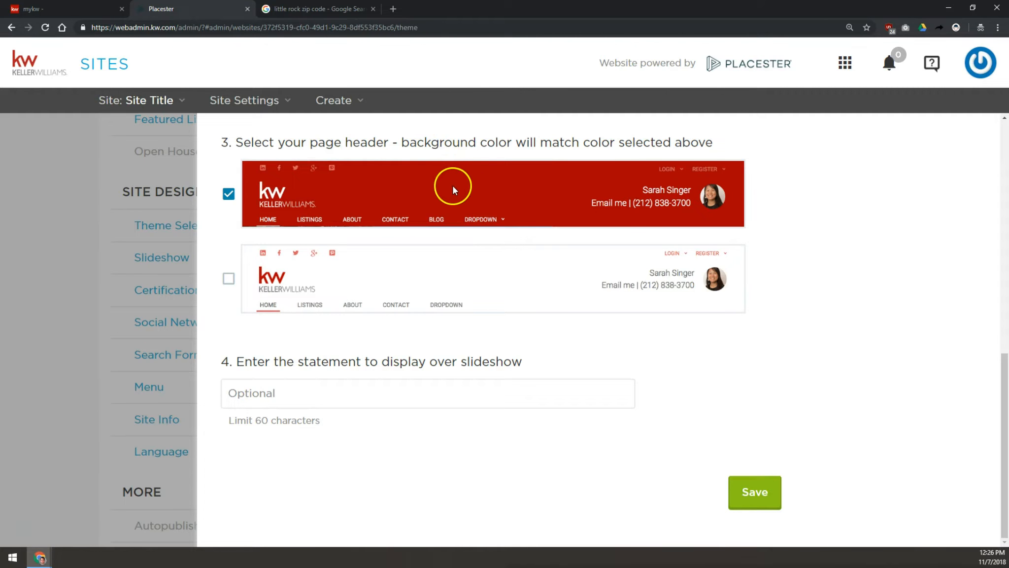
{"action": "scroll", "coordinate": [456, 188], "scroll_direction": "up", "scroll_amount": 10}
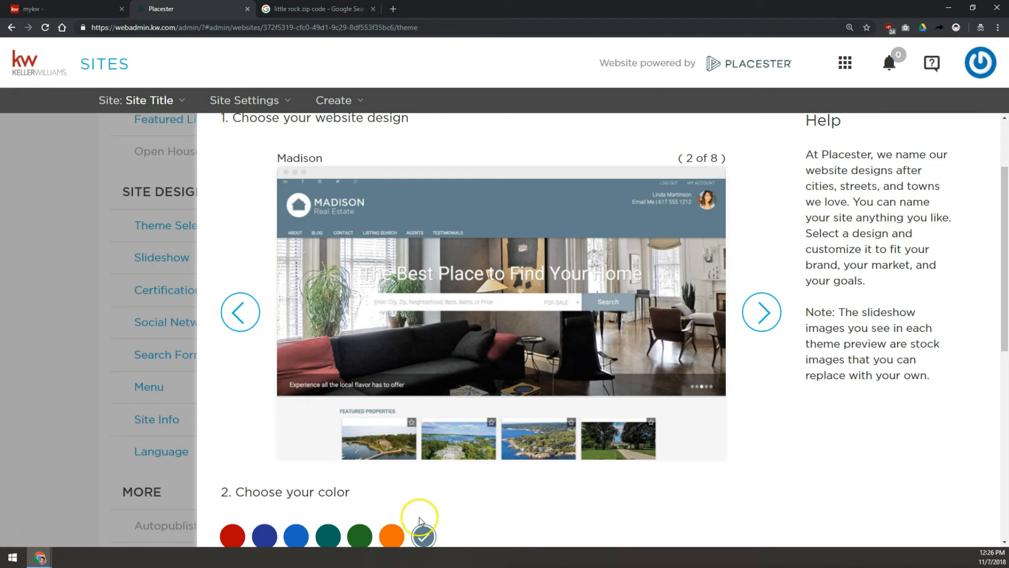
{"action": "scroll", "coordinate": [476, 296], "scroll_direction": "down", "scroll_amount": 6}
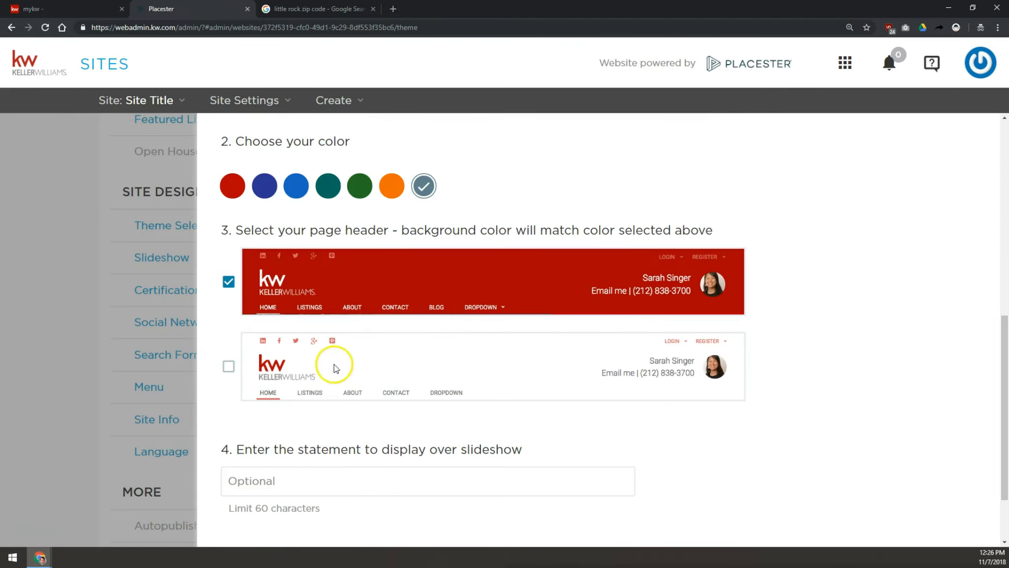
{"action": "left_click", "coordinate": [228, 367]}
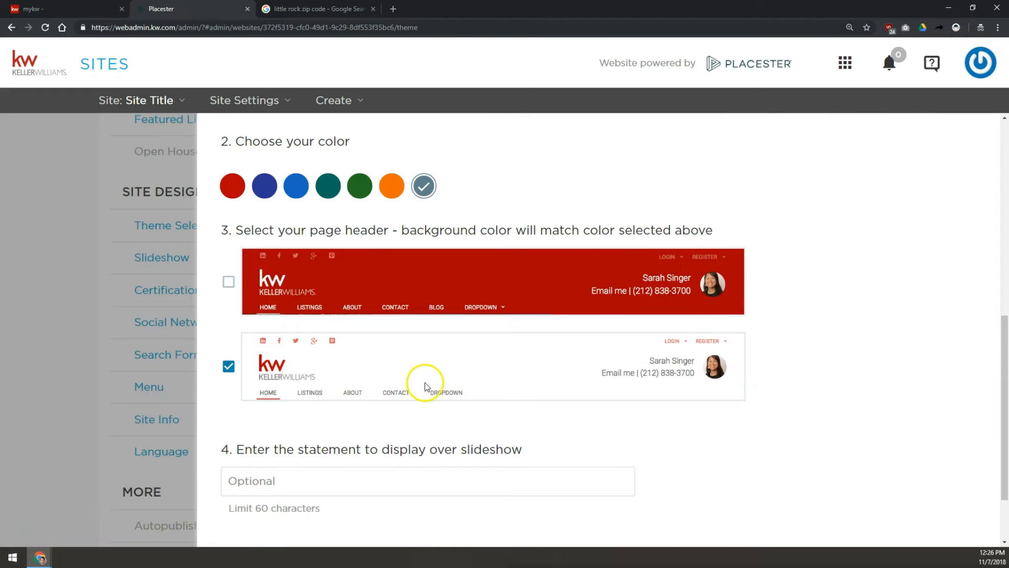
- Scroll through the Madison design, color and header settings to review the choices
{"action": "scroll", "coordinate": [427, 383], "scroll_direction": "up", "scroll_amount": 5}
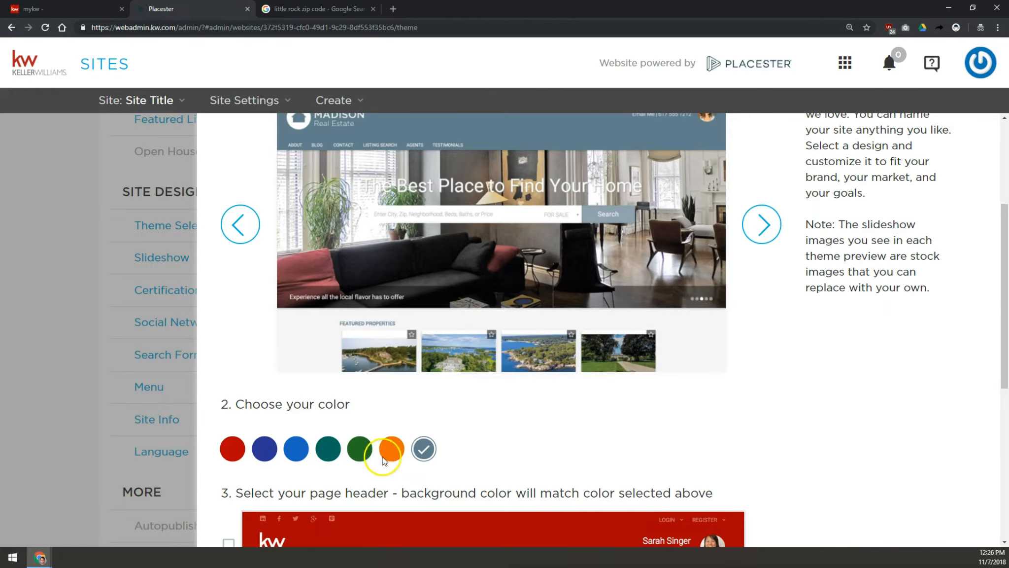
{"action": "scroll", "coordinate": [422, 444], "scroll_direction": "up", "scroll_amount": 4}
{"action": "scroll", "coordinate": [497, 305], "scroll_direction": "down", "scroll_amount": 6}
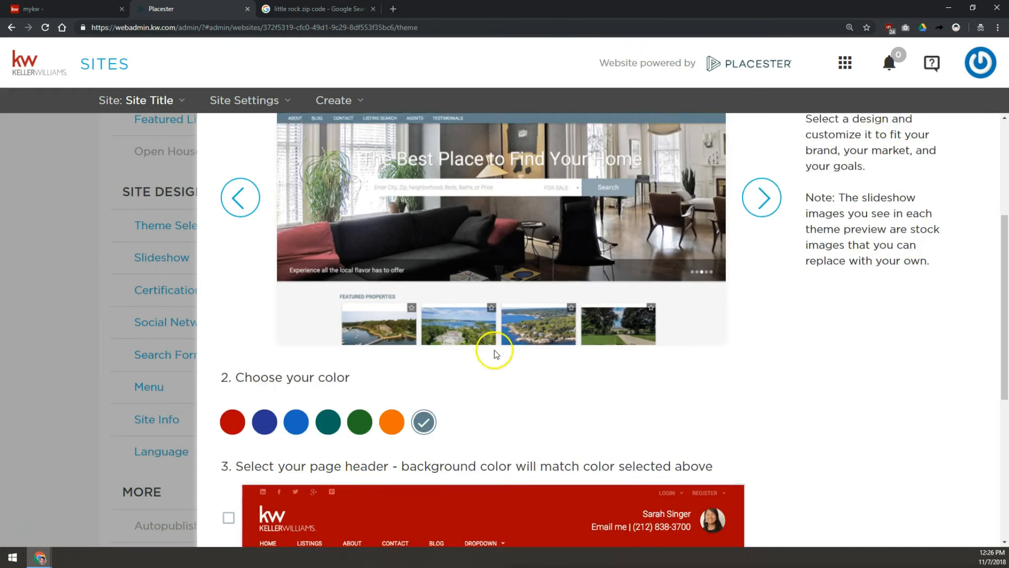
{"action": "scroll", "coordinate": [359, 446], "scroll_direction": "down", "scroll_amount": 1}
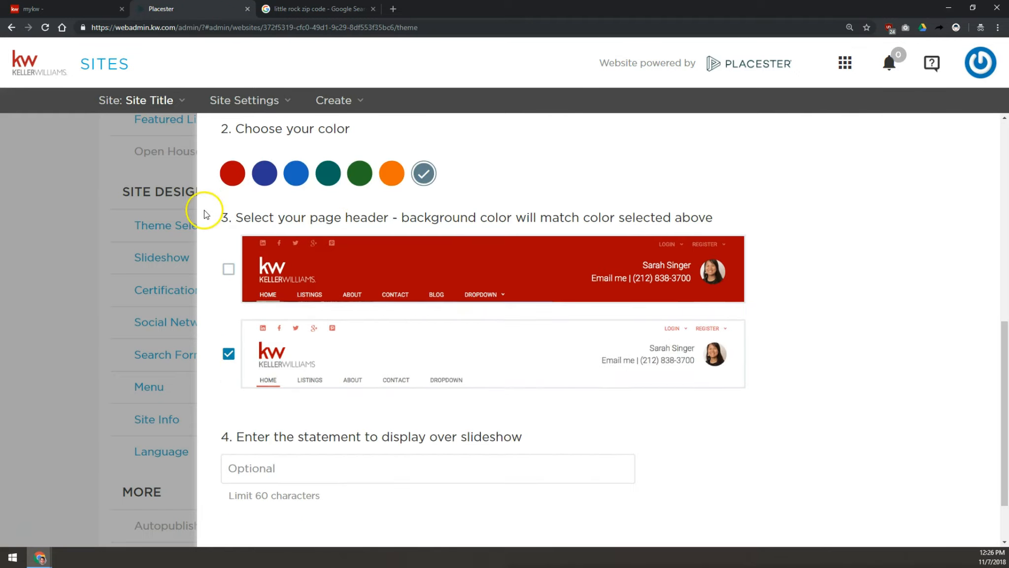
{"action": "scroll", "coordinate": [354, 379], "scroll_direction": "down", "scroll_amount": 2}
{"action": "left_click", "coordinate": [344, 394]}
{"action": "scroll", "coordinate": [371, 297], "scroll_direction": "up", "scroll_amount": 7}
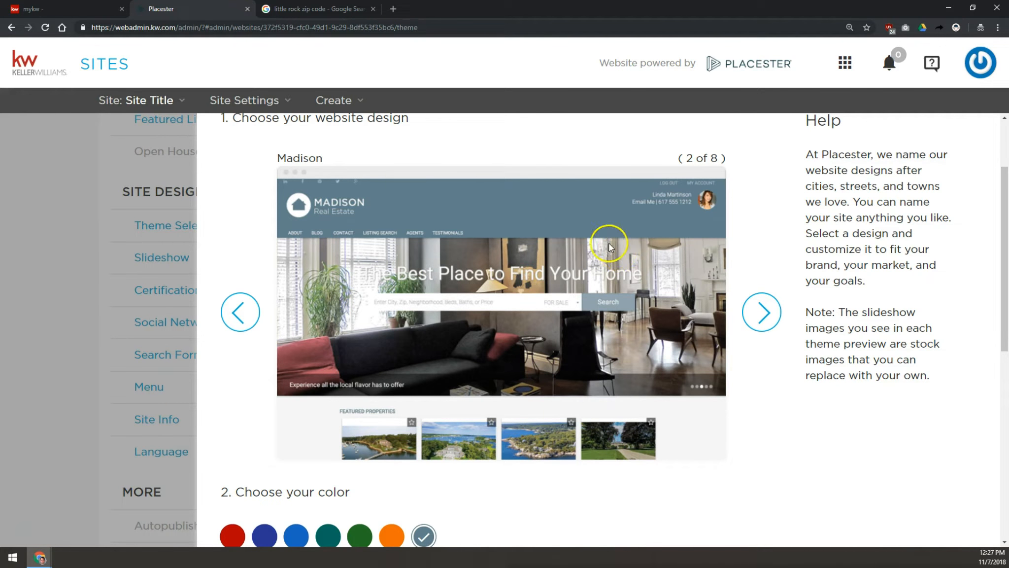
{"action": "scroll", "coordinate": [448, 453], "scroll_direction": "down", "scroll_amount": 7}
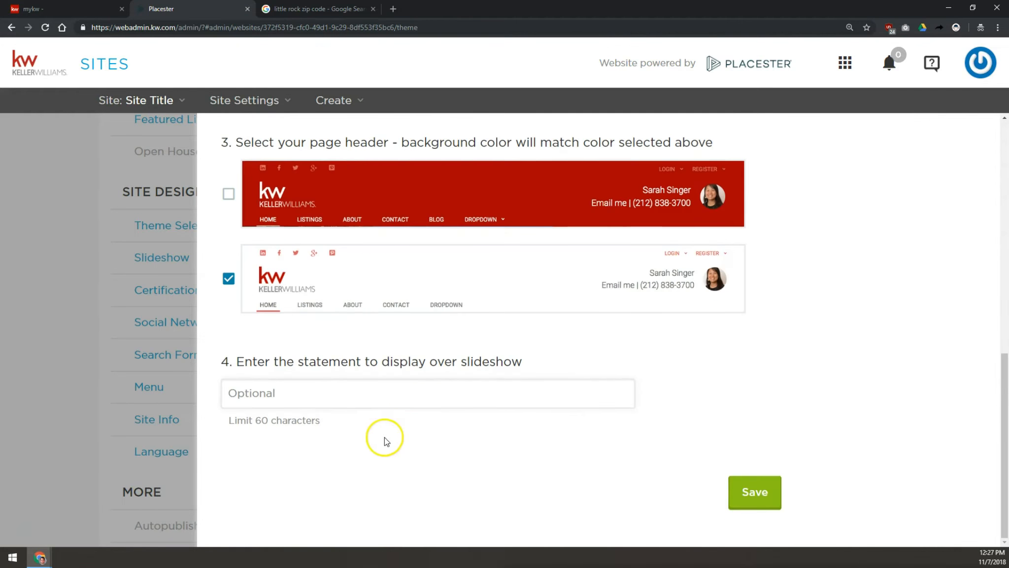
{"action": "scroll", "coordinate": [392, 396], "scroll_direction": "up", "scroll_amount": 7}
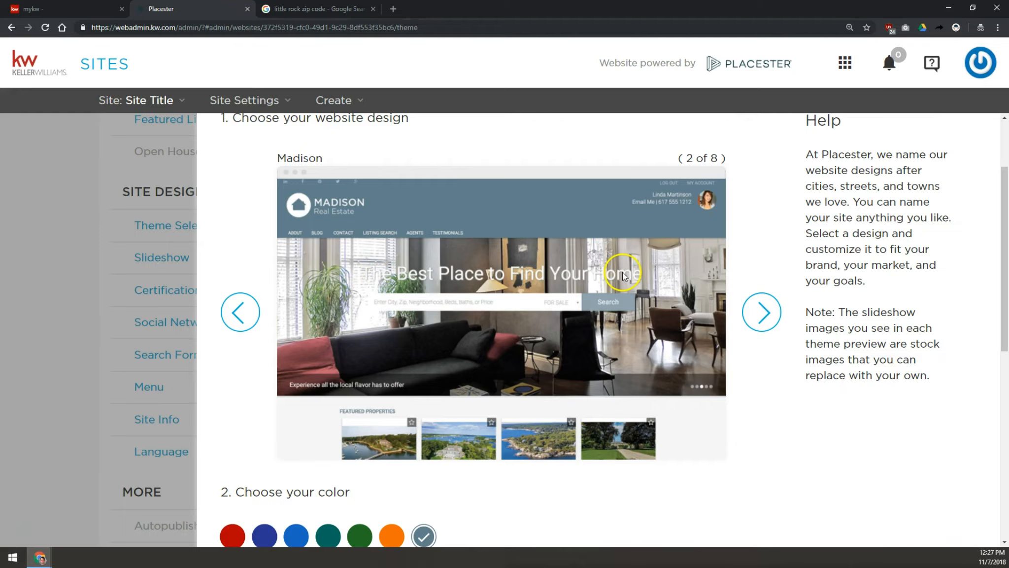
- Enter "Your Home Search Starts Here!" as the statement to display over the slideshow
{"action": "scroll", "coordinate": [481, 239], "scroll_direction": "down", "scroll_amount": 1}
{"action": "scroll", "coordinate": [493, 240], "scroll_direction": "up", "scroll_amount": 1}
{"action": "scroll", "coordinate": [494, 267], "scroll_direction": "down", "scroll_amount": 7}
{"action": "left_click", "coordinate": [493, 393]}
{"action": "type", "text": "@slideshow"}
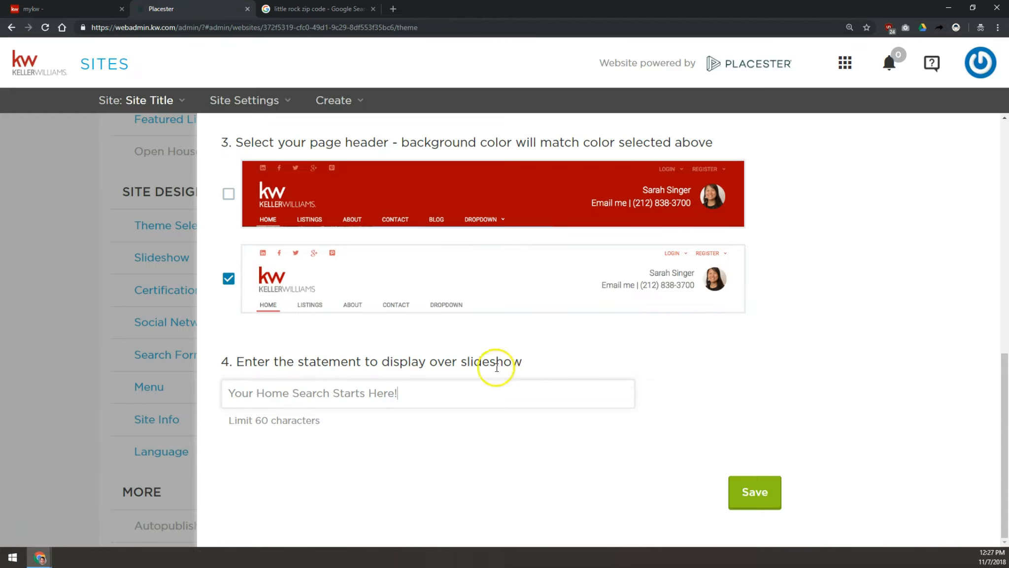
- Review the theme selection and save it
{"action": "scroll", "coordinate": [526, 373], "scroll_direction": "up", "scroll_amount": 3}
{"action": "scroll", "coordinate": [526, 373], "scroll_direction": "up", "scroll_amount": 4}
{"action": "scroll", "coordinate": [516, 382], "scroll_direction": "down", "scroll_amount": 5}
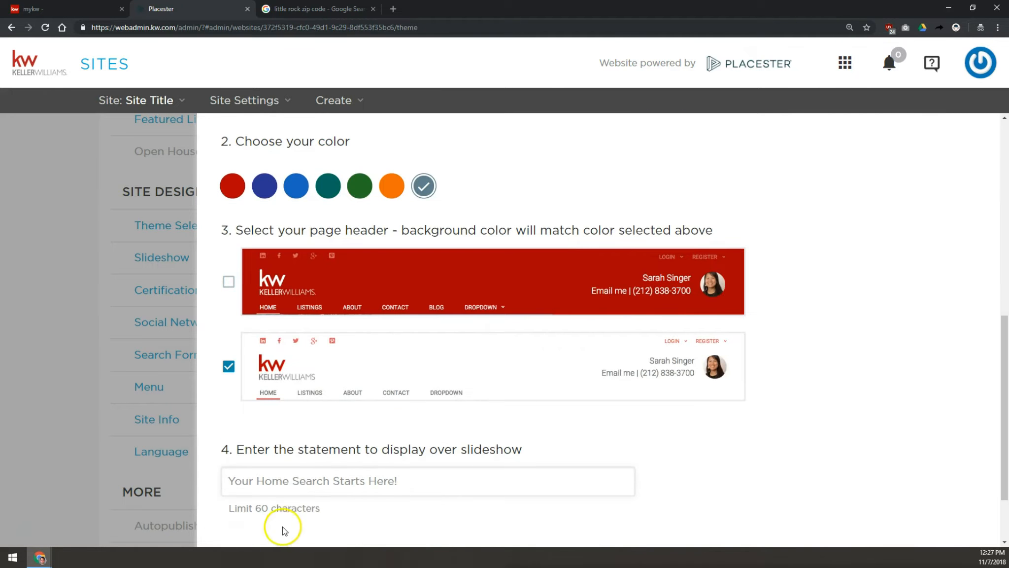
{"action": "left_click_drag", "start_coordinate": [251, 507], "coordinate": [303, 510]}
{"action": "left_click", "coordinate": [326, 510]}
{"action": "scroll", "coordinate": [573, 463], "scroll_direction": "up", "scroll_amount": 5}
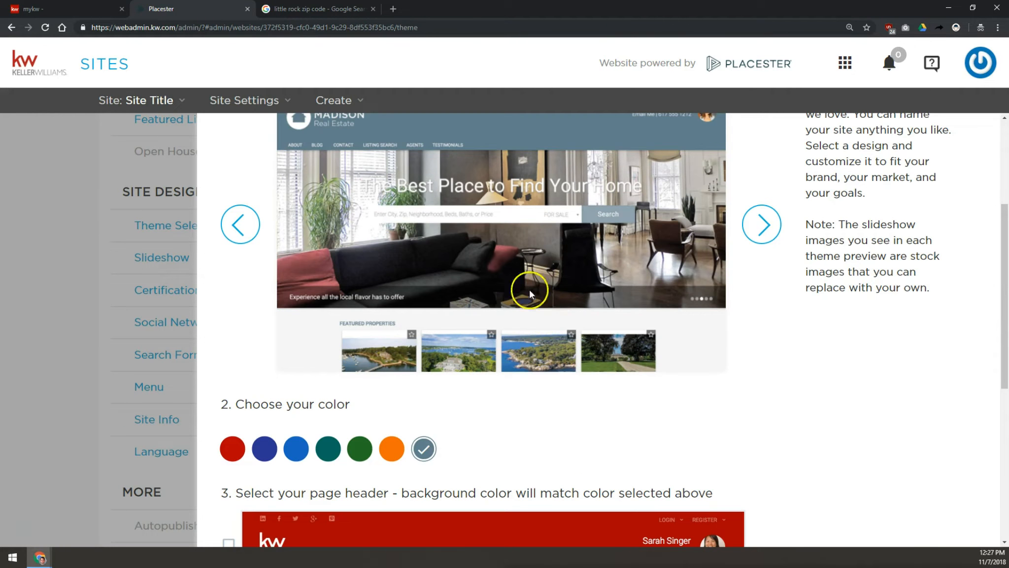
{"action": "scroll", "coordinate": [407, 189], "scroll_direction": "up", "scroll_amount": 2}
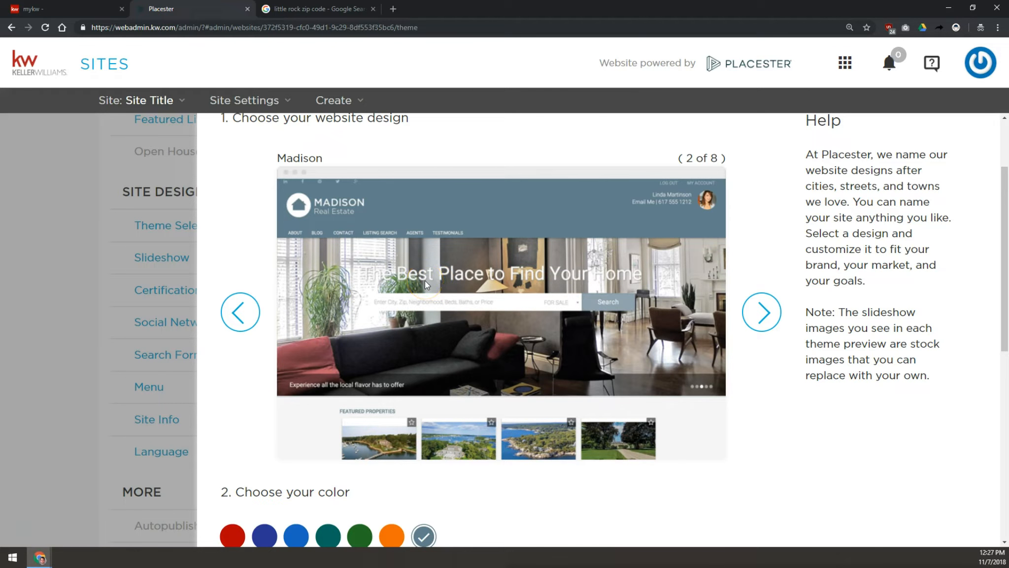
{"action": "scroll", "coordinate": [559, 286], "scroll_direction": "down", "scroll_amount": 10}
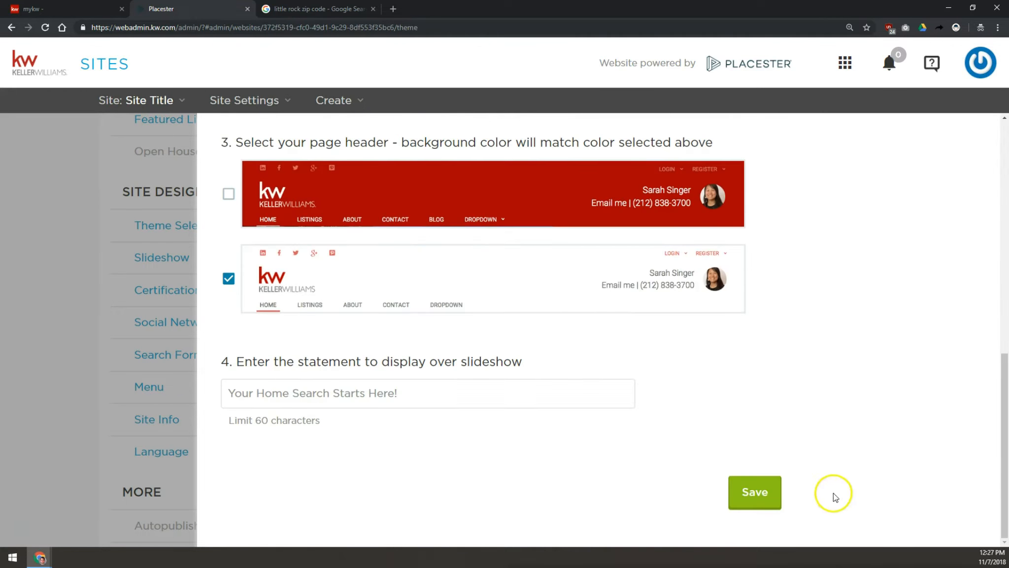
{"action": "left_click", "coordinate": [762, 484]}
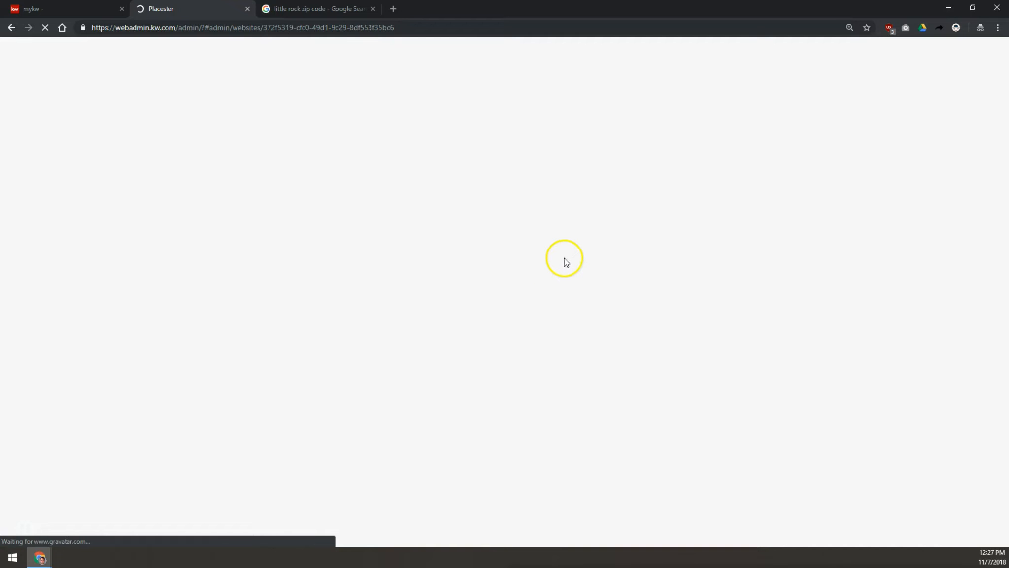
- Open the live site and check the slideshow headline
{"action": "scroll", "coordinate": [589, 215], "scroll_direction": "up", "scroll_amount": 8}
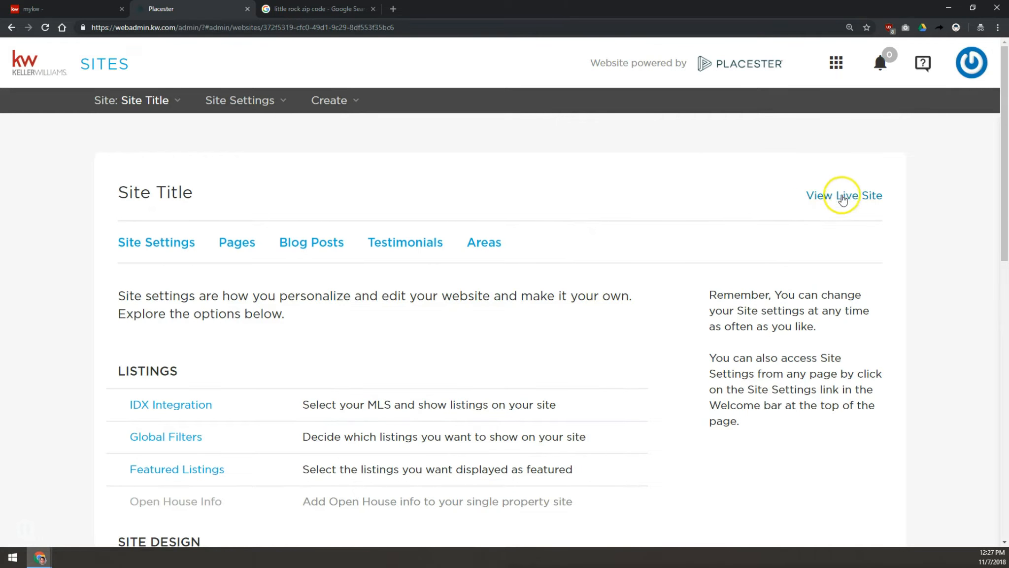
{"action": "left_click", "coordinate": [851, 198]}
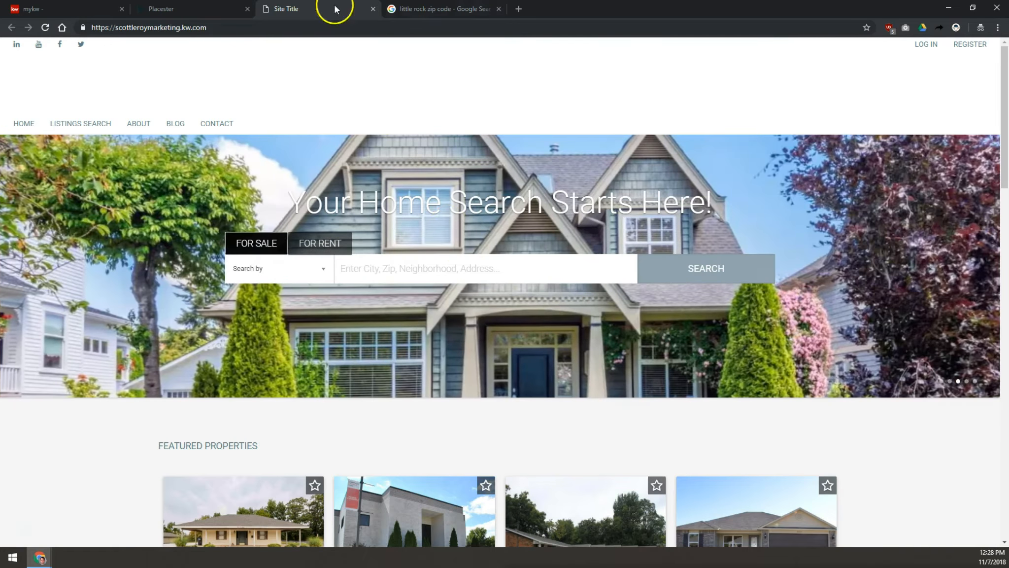
{"action": "left_click_drag", "start_coordinate": [282, 209], "coordinate": [714, 193]}
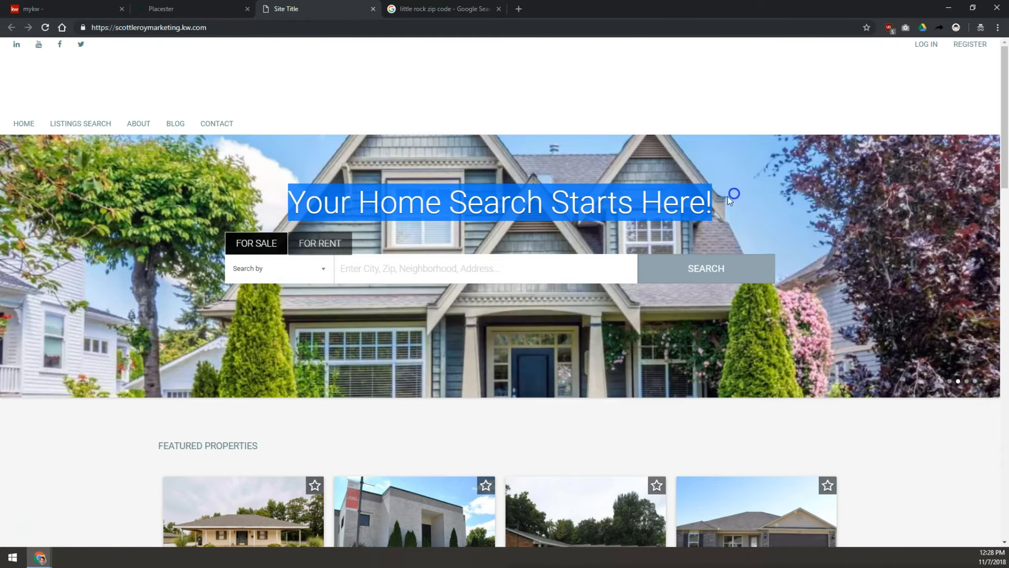
- Open the Homepage Slideshow settings in the site admin while comparing against the live site's slideshow
{"action": "left_click", "coordinate": [606, 209]}
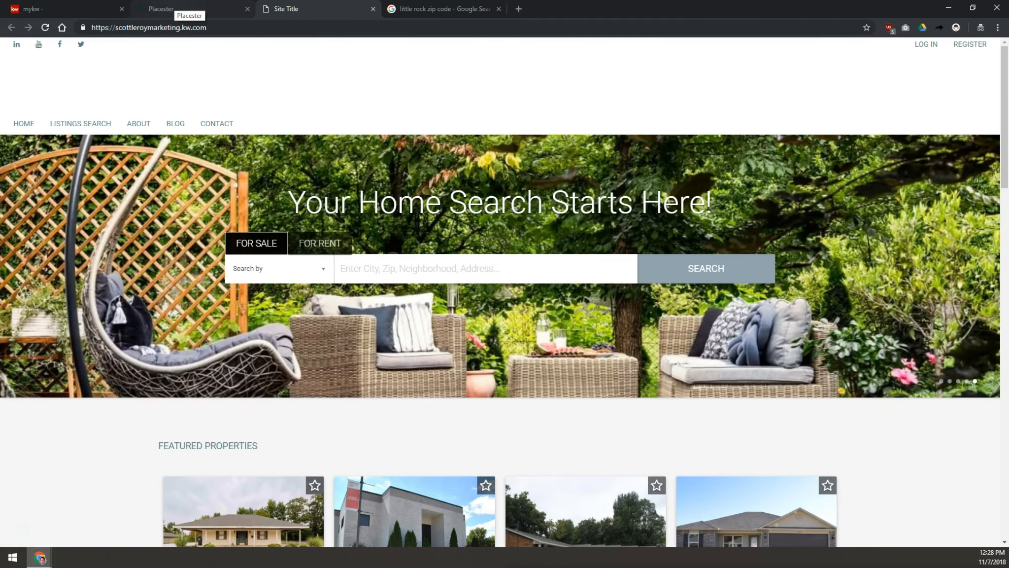
{"action": "left_click", "coordinate": [163, 9]}
{"action": "scroll", "coordinate": [137, 394], "scroll_direction": "down", "scroll_amount": 5}
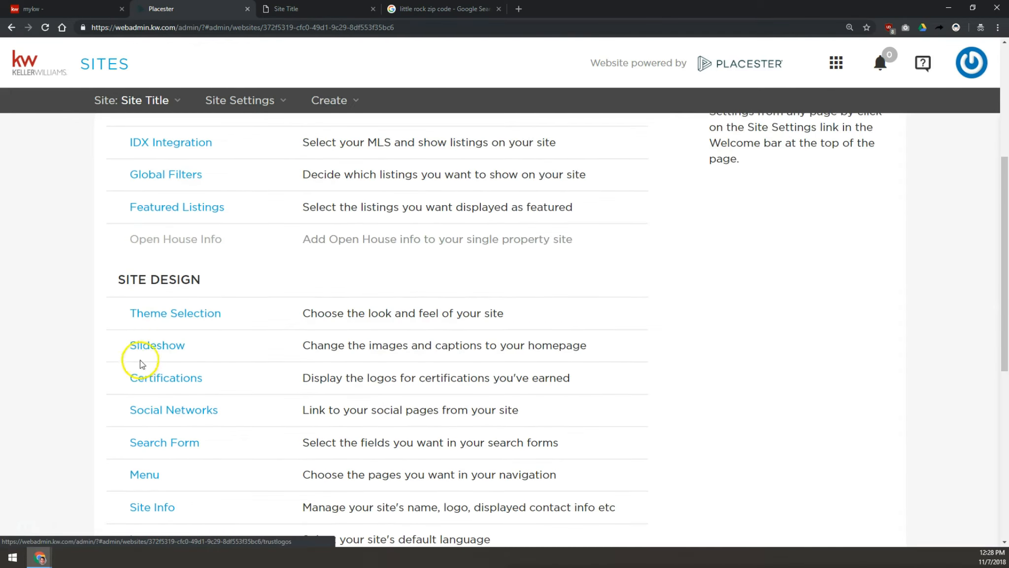
{"action": "left_click", "coordinate": [161, 346]}
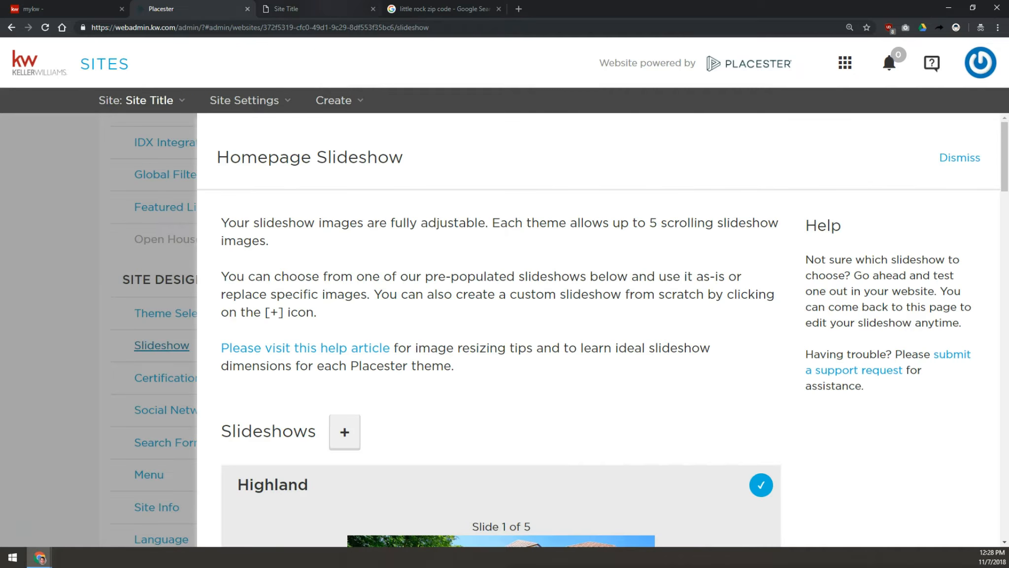
{"action": "left_click", "coordinate": [312, 9]}
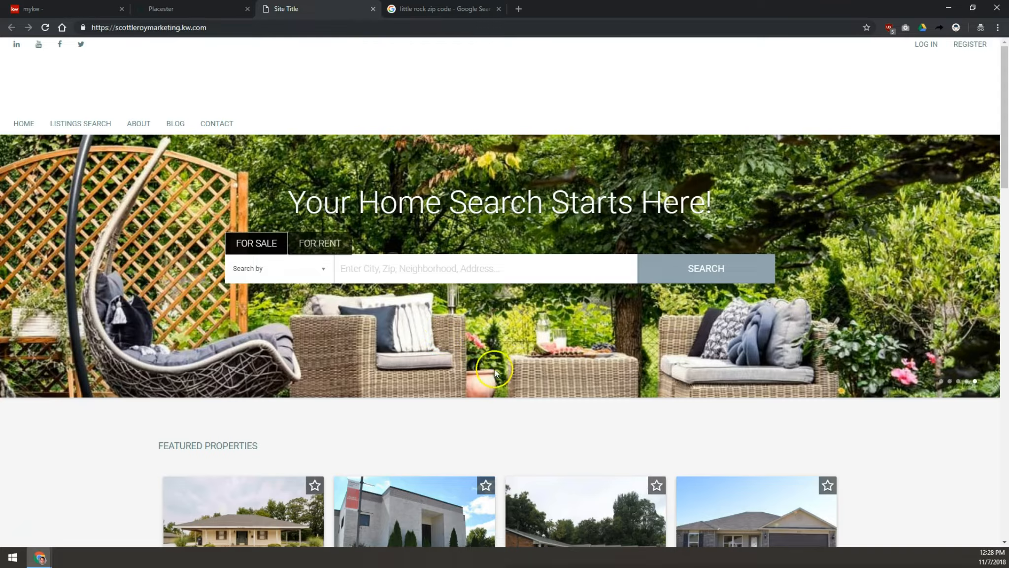
{"action": "key", "text": "ctrl+shift+Tab"}
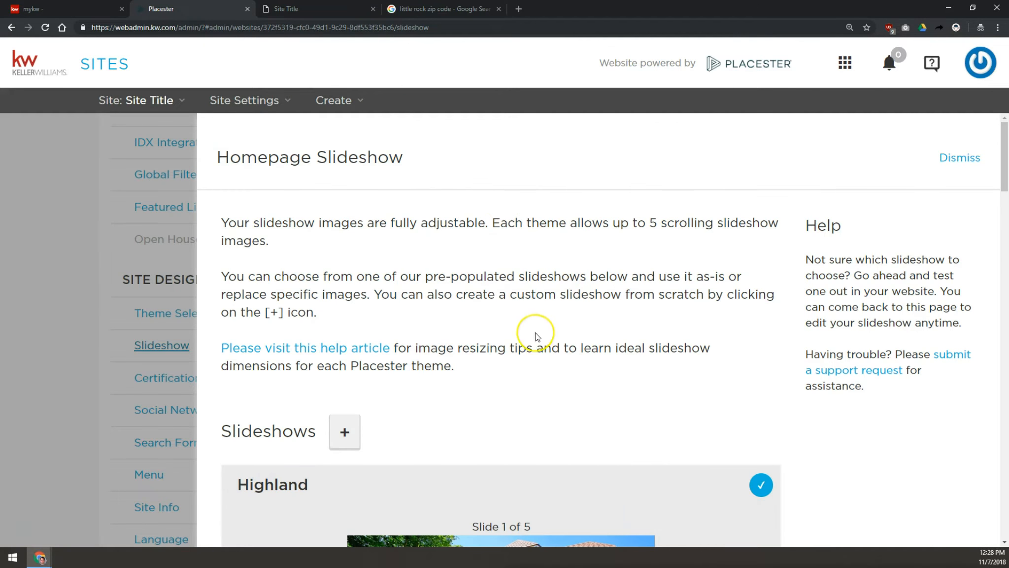
- Browse the slides of the active Highland slideshow and scroll through the other pre-populated slideshows
{"action": "scroll", "coordinate": [537, 305], "scroll_direction": "down", "scroll_amount": 2}
{"action": "scroll", "coordinate": [542, 316], "scroll_direction": "down", "scroll_amount": 3}
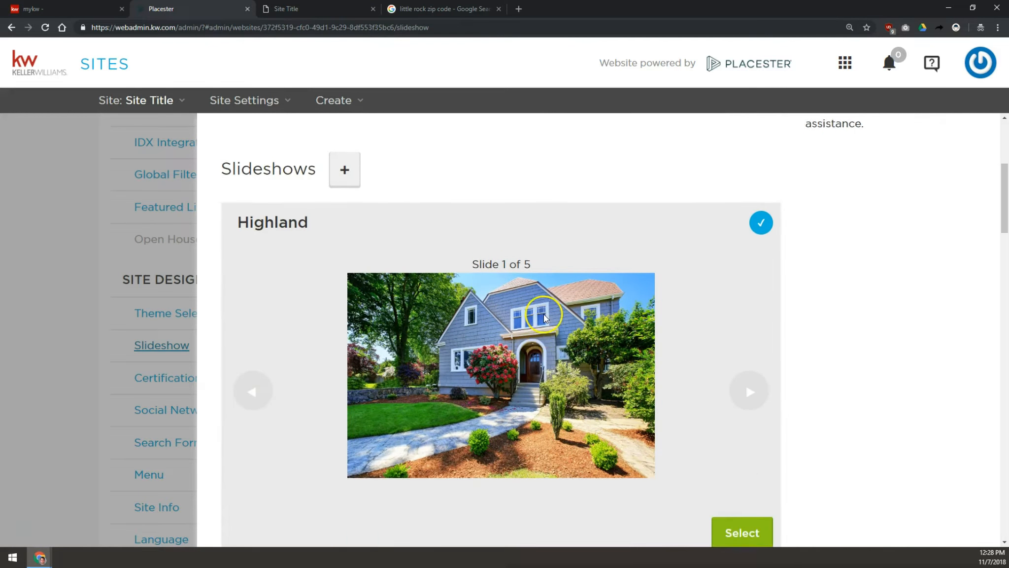
{"action": "scroll", "coordinate": [636, 306], "scroll_direction": "up", "scroll_amount": 2}
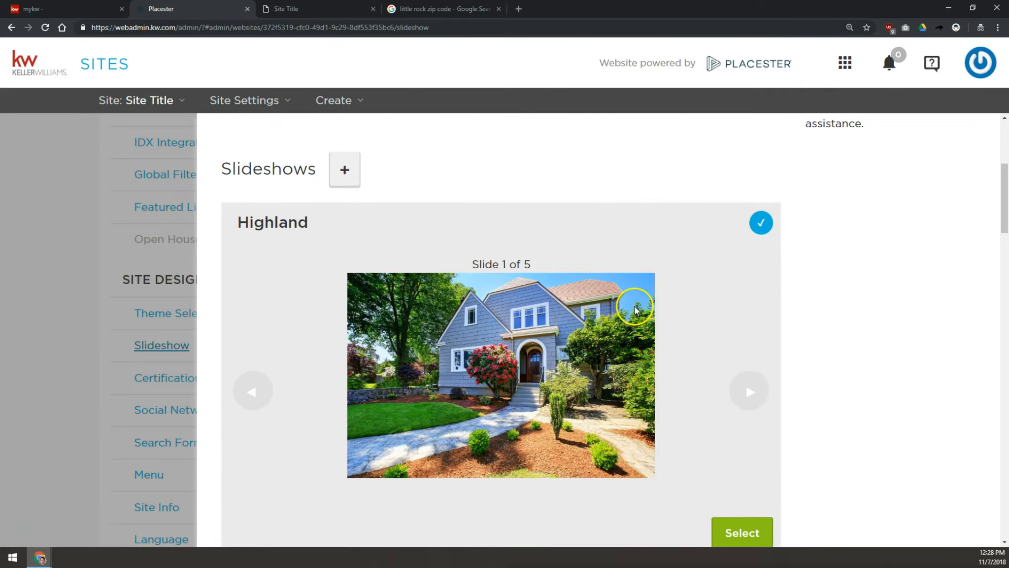
{"action": "scroll", "coordinate": [698, 291], "scroll_direction": "down", "scroll_amount": 2}
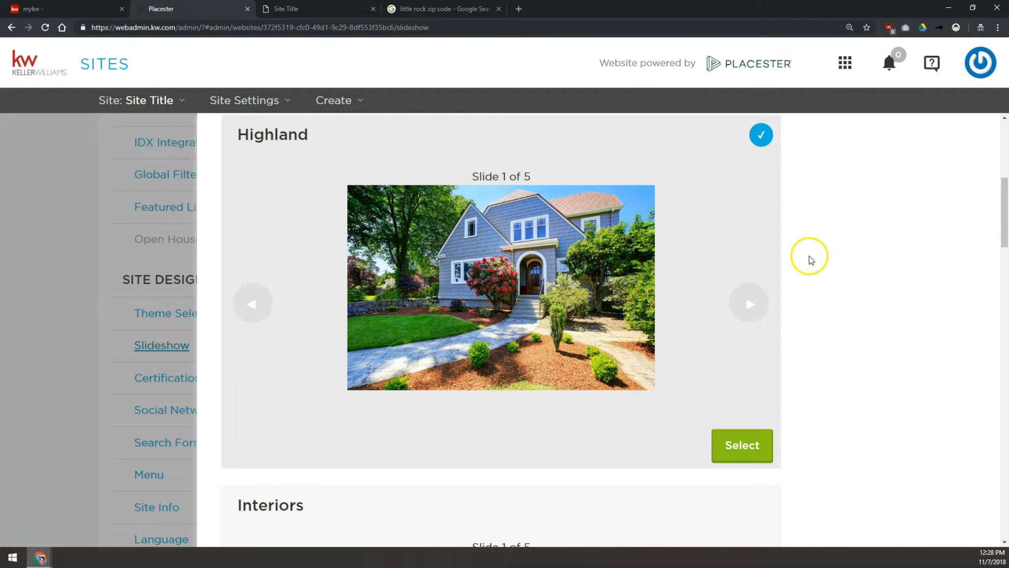
{"action": "left_click", "coordinate": [752, 306]}
{"action": "left_click", "coordinate": [753, 307]}
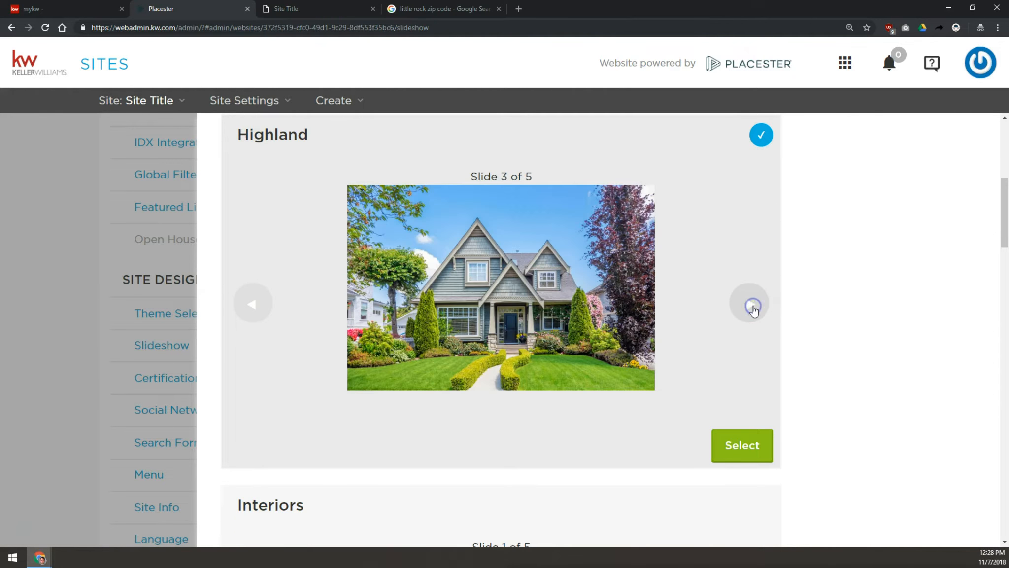
{"action": "left_click", "coordinate": [752, 307]}
{"action": "left_click", "coordinate": [752, 306]}
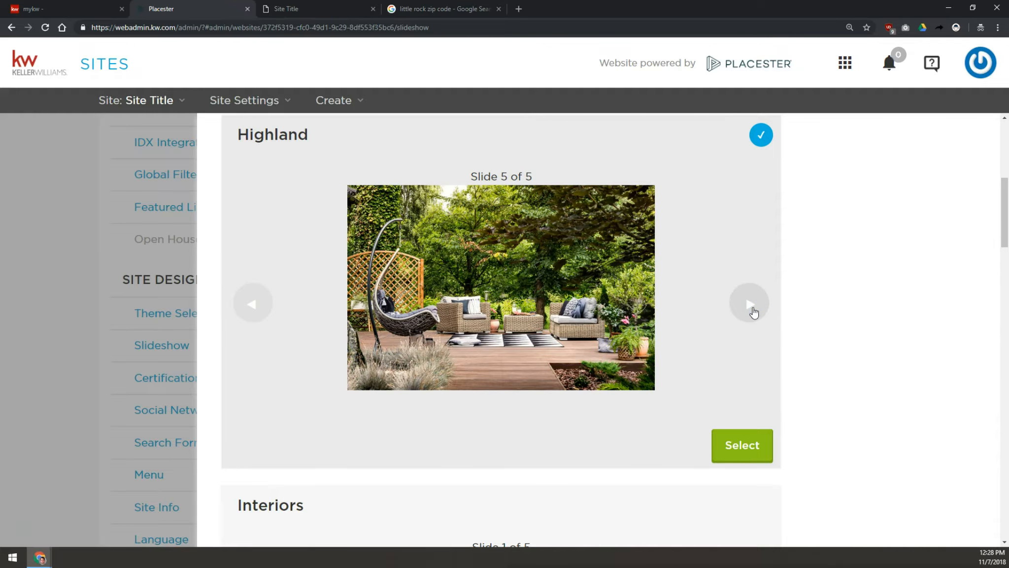
{"action": "left_click", "coordinate": [760, 299]}
{"action": "scroll", "coordinate": [763, 298], "scroll_direction": "down", "scroll_amount": 3}
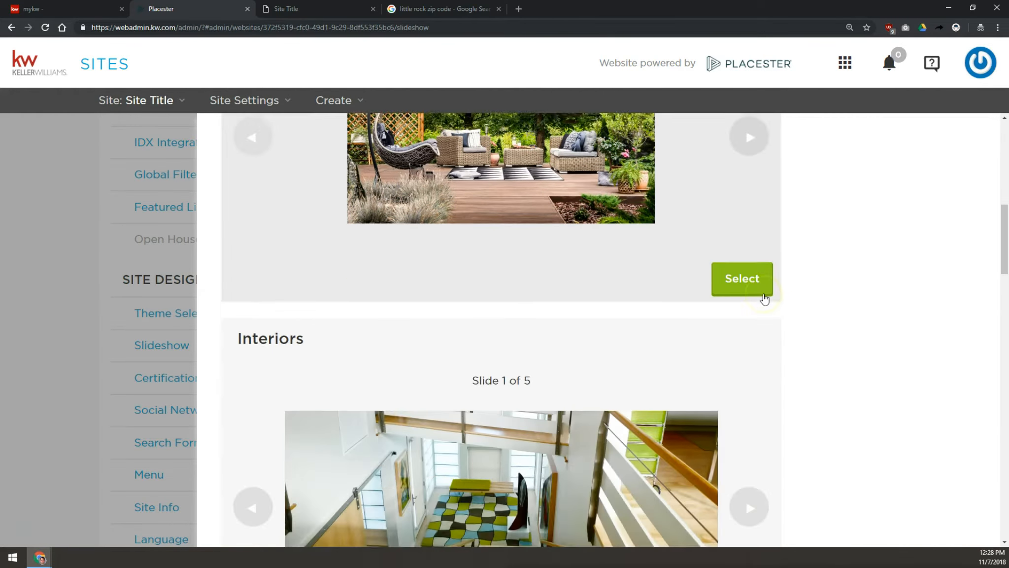
{"action": "scroll", "coordinate": [764, 300], "scroll_direction": "down", "scroll_amount": 10}
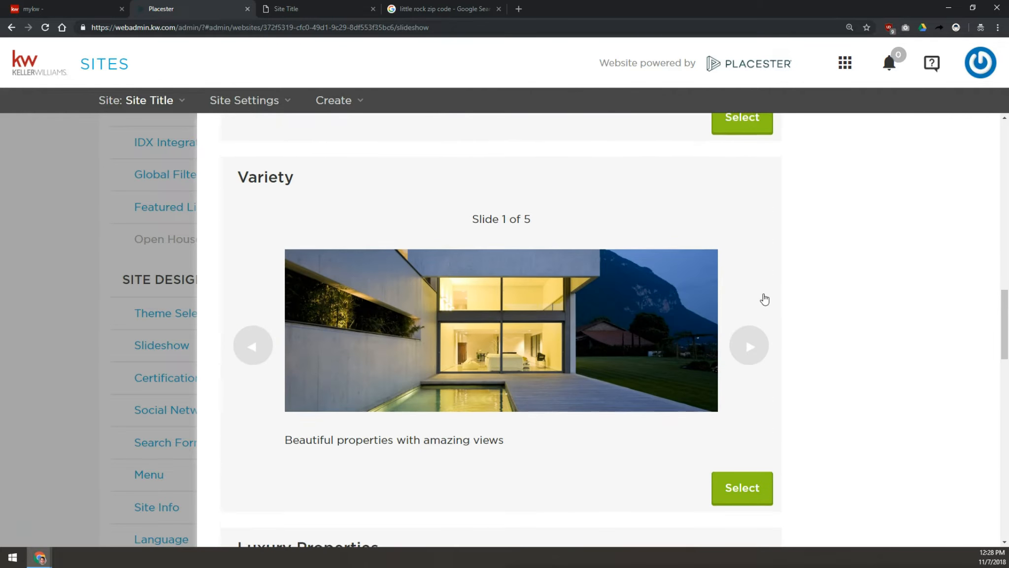
{"action": "scroll", "coordinate": [764, 299], "scroll_direction": "up", "scroll_amount": 6}
{"action": "left_click", "coordinate": [763, 299]}
{"action": "scroll", "coordinate": [763, 299], "scroll_direction": "down", "scroll_amount": 12}
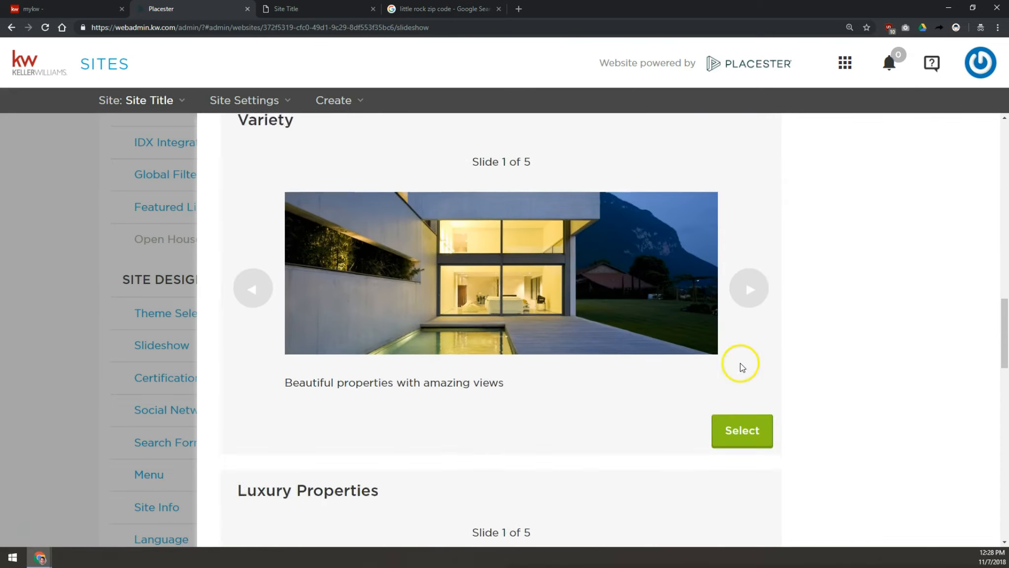
{"action": "scroll", "coordinate": [738, 222], "scroll_direction": "up", "scroll_amount": 5}
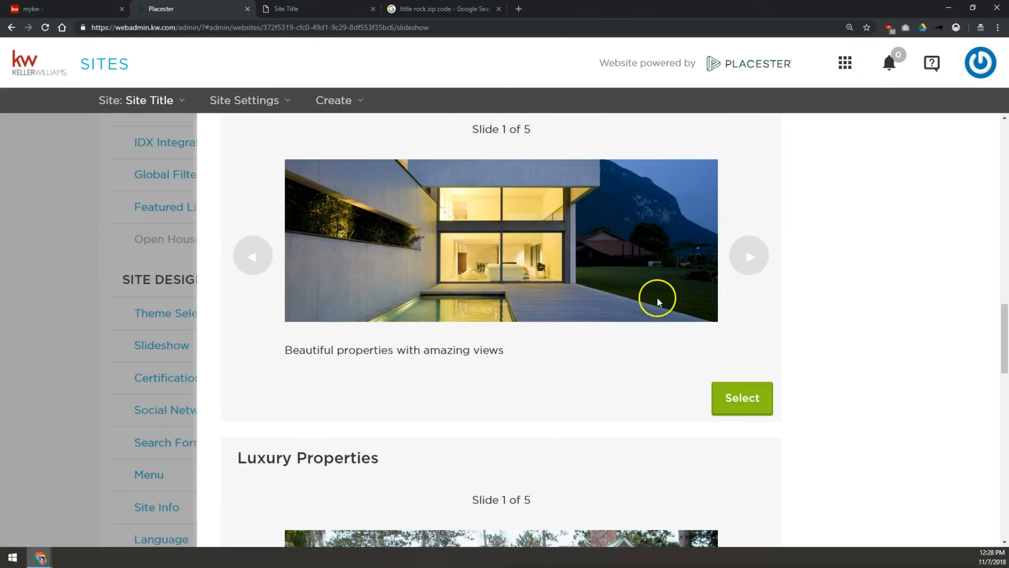
- Open the Variety slideshow for editing and review each slide's image, caption and link
{"action": "left_click", "coordinate": [741, 480]}
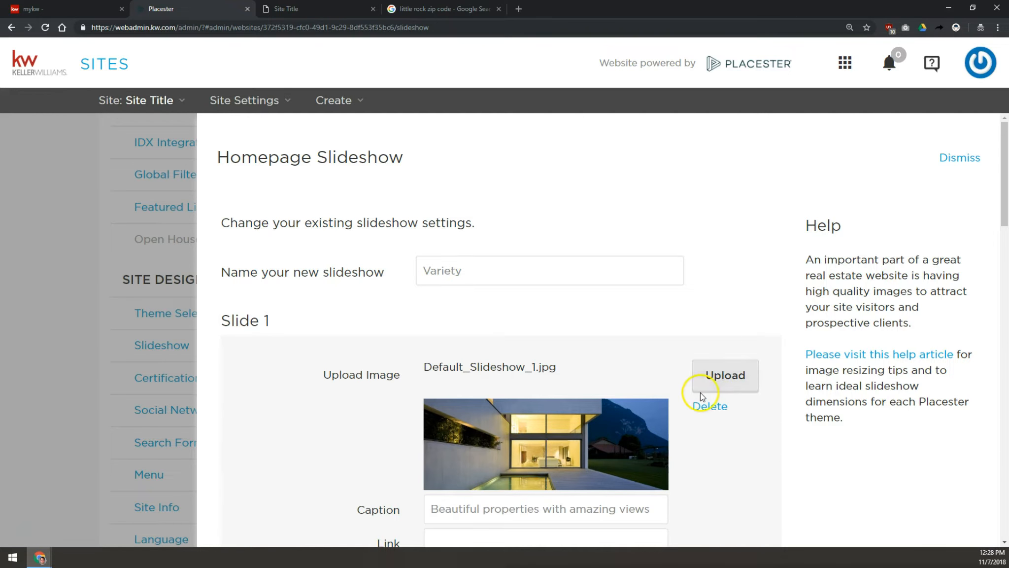
{"action": "scroll", "coordinate": [700, 393], "scroll_direction": "down", "scroll_amount": 2}
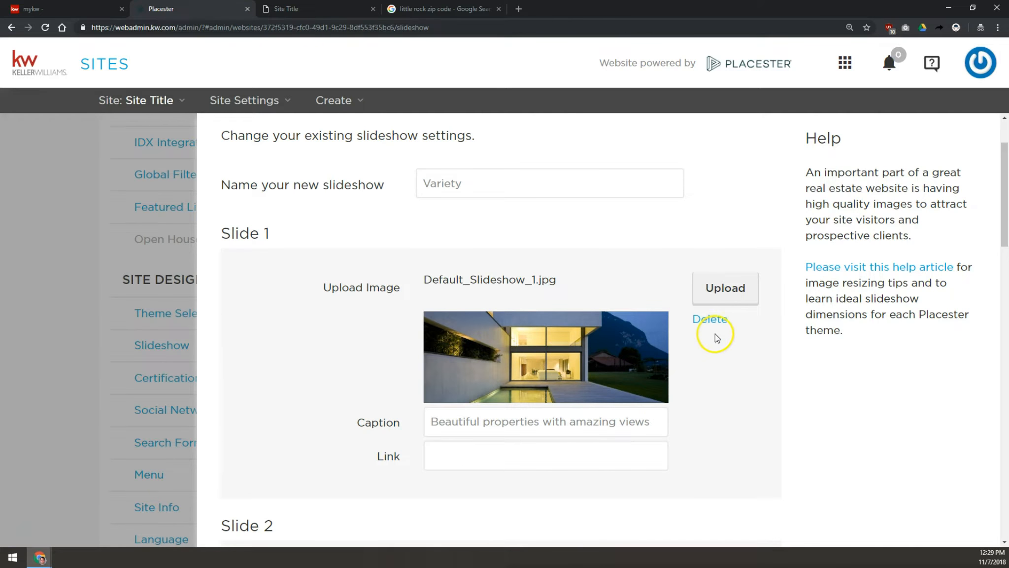
{"action": "left_click_drag", "start_coordinate": [664, 419], "coordinate": [375, 375]}
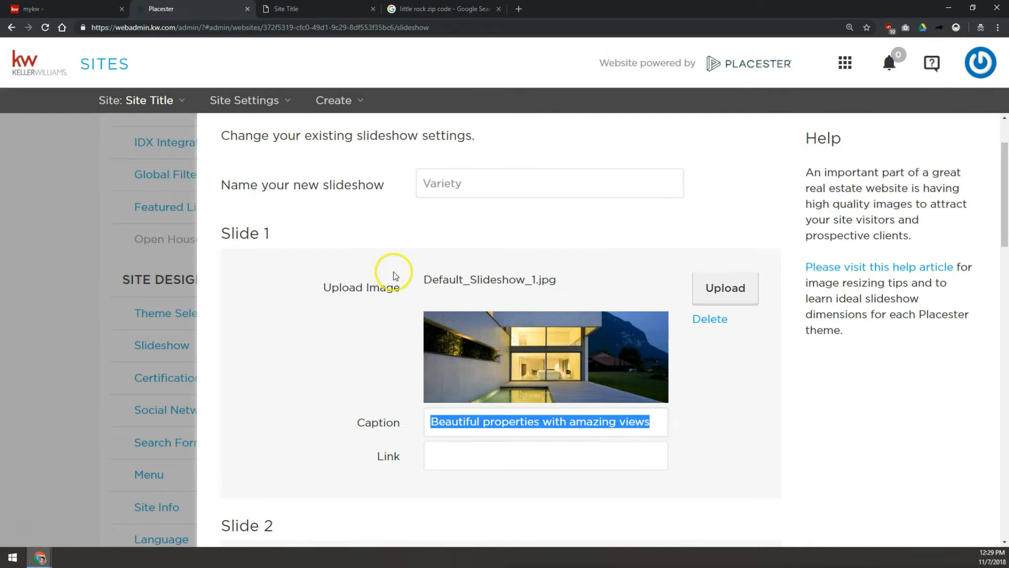
{"action": "scroll", "coordinate": [395, 285], "scroll_direction": "down", "scroll_amount": 8}
{"action": "left_click", "coordinate": [468, 309]}
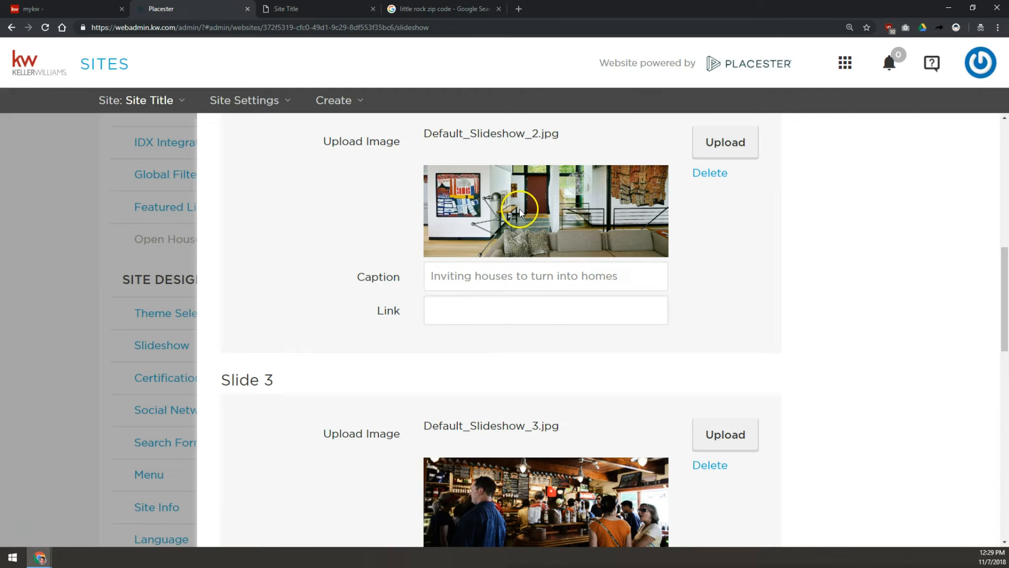
{"action": "scroll", "coordinate": [651, 296], "scroll_direction": "down", "scroll_amount": 7}
{"action": "left_click", "coordinate": [552, 252]}
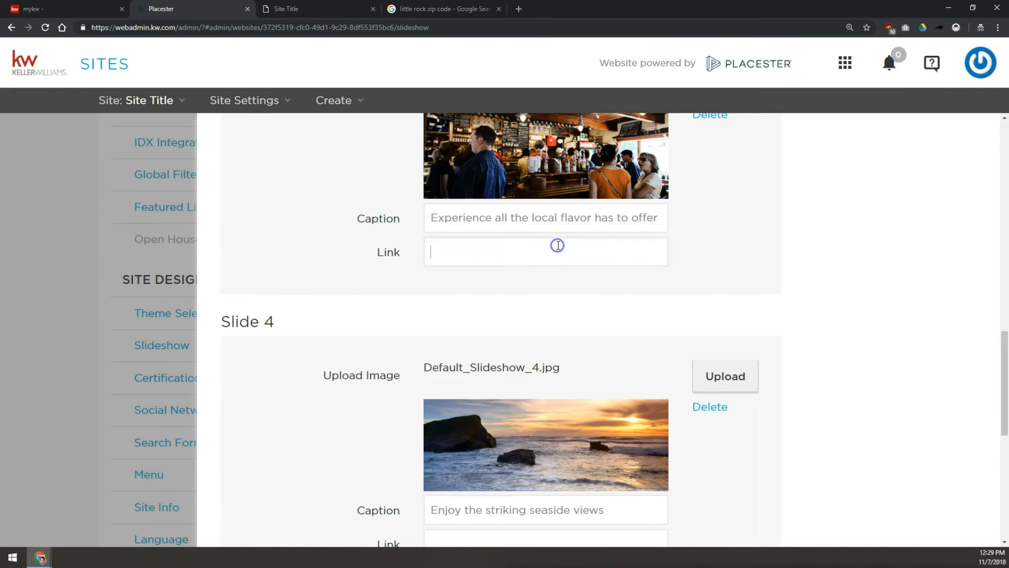
{"action": "scroll", "coordinate": [563, 238], "scroll_direction": "down", "scroll_amount": 8}
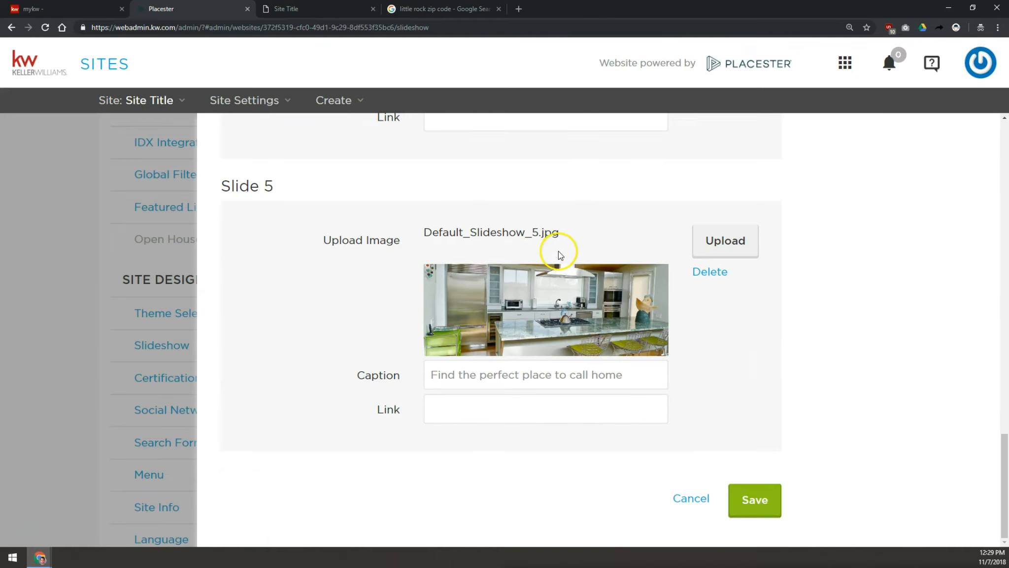
- Delete slide 5's image in the Variety slideshow, then cancel the edit without keeping changes
{"action": "left_click", "coordinate": [714, 277]}
{"action": "left_click", "coordinate": [464, 335]}
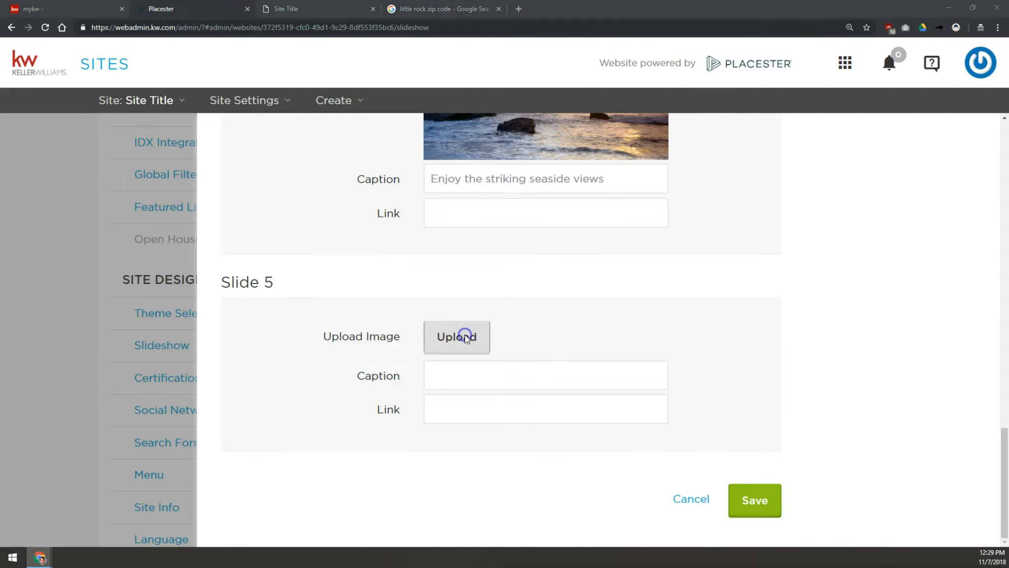
{"action": "left_click", "coordinate": [312, 250]}
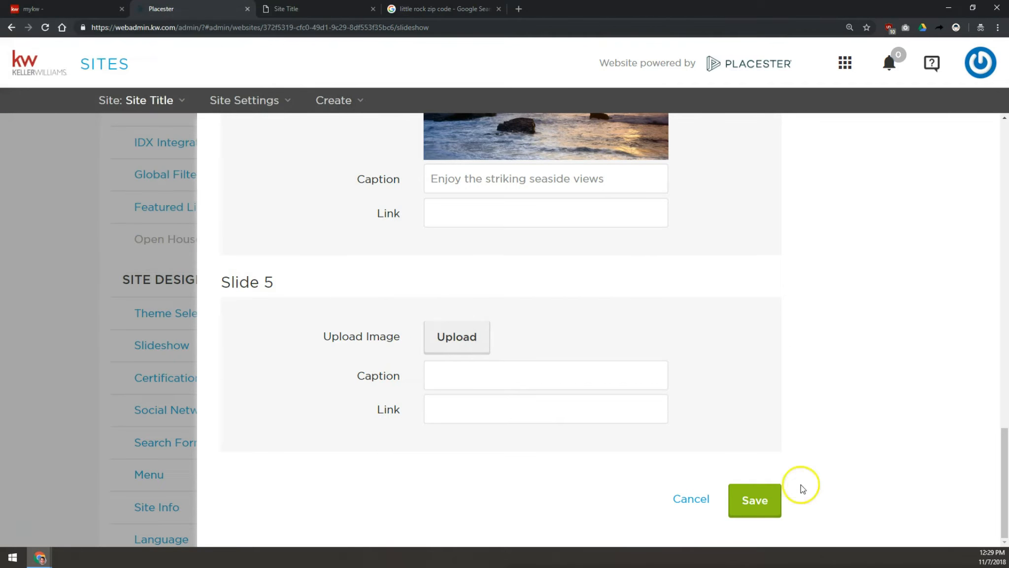
{"action": "left_click", "coordinate": [756, 499]}
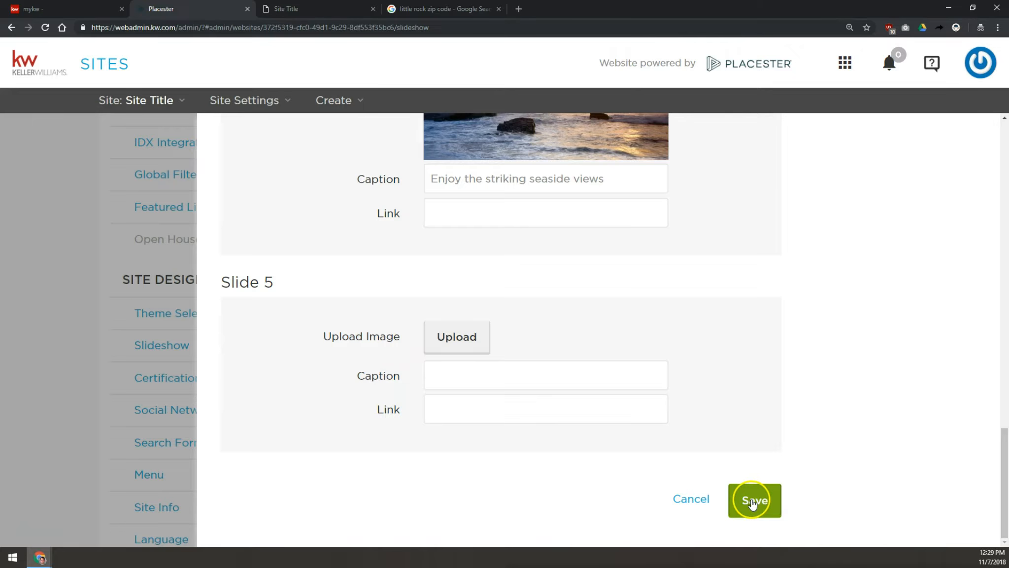
{"action": "left_click", "coordinate": [692, 499]}
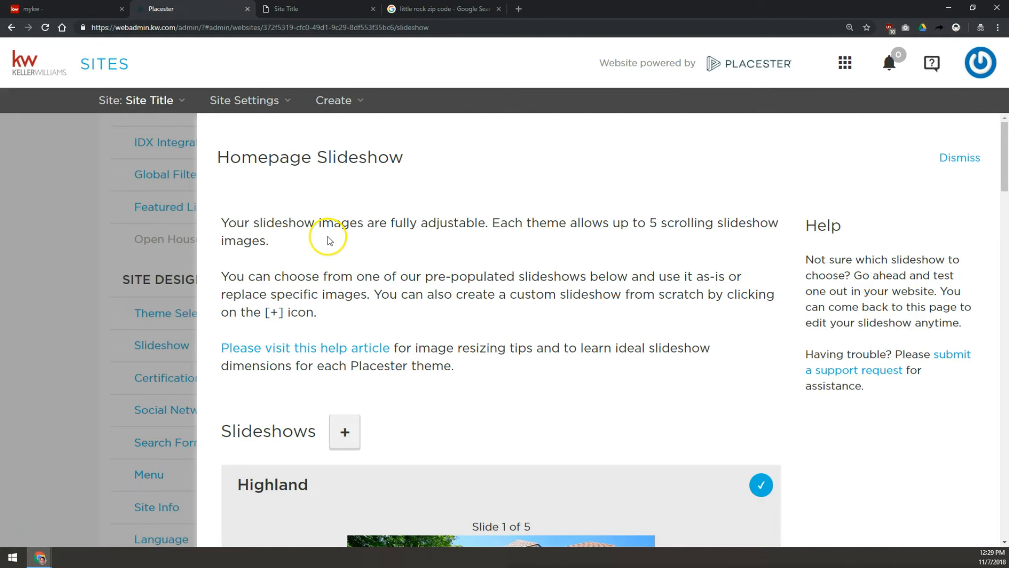
- Start a new custom slideshow and name it Class Slideshow
{"action": "scroll", "coordinate": [328, 239], "scroll_direction": "down", "scroll_amount": 2}
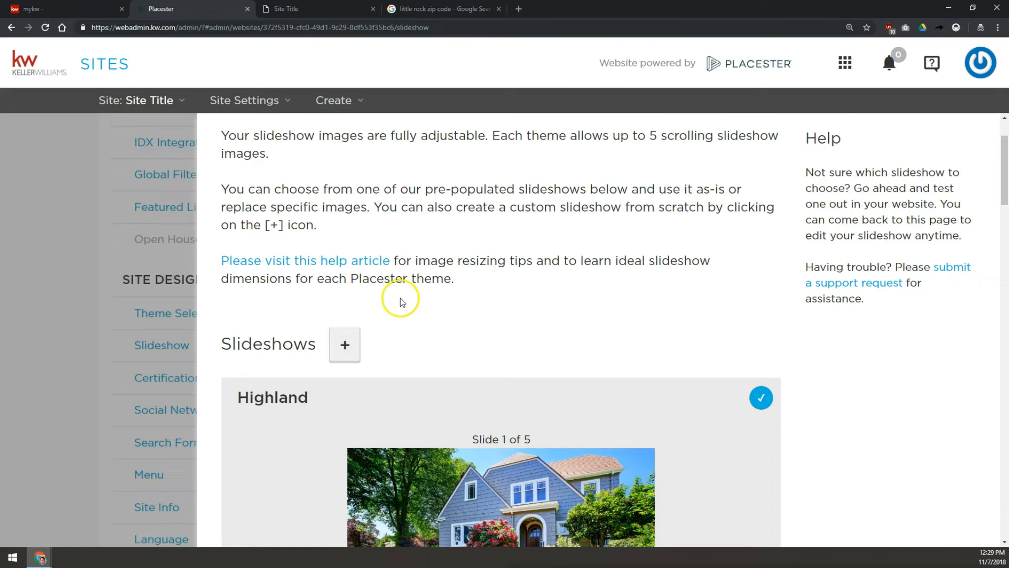
{"action": "left_click", "coordinate": [348, 343]}
{"action": "scroll", "coordinate": [597, 291], "scroll_direction": "down", "scroll_amount": 2}
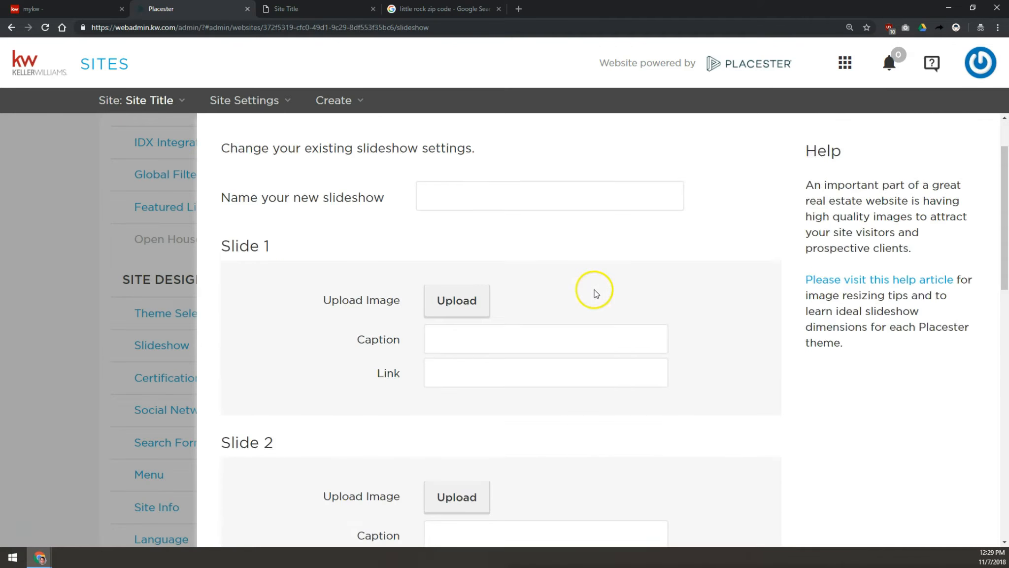
{"action": "scroll", "coordinate": [596, 294], "scroll_direction": "down", "scroll_amount": 12}
{"action": "scroll", "coordinate": [563, 327], "scroll_direction": "up", "scroll_amount": 5}
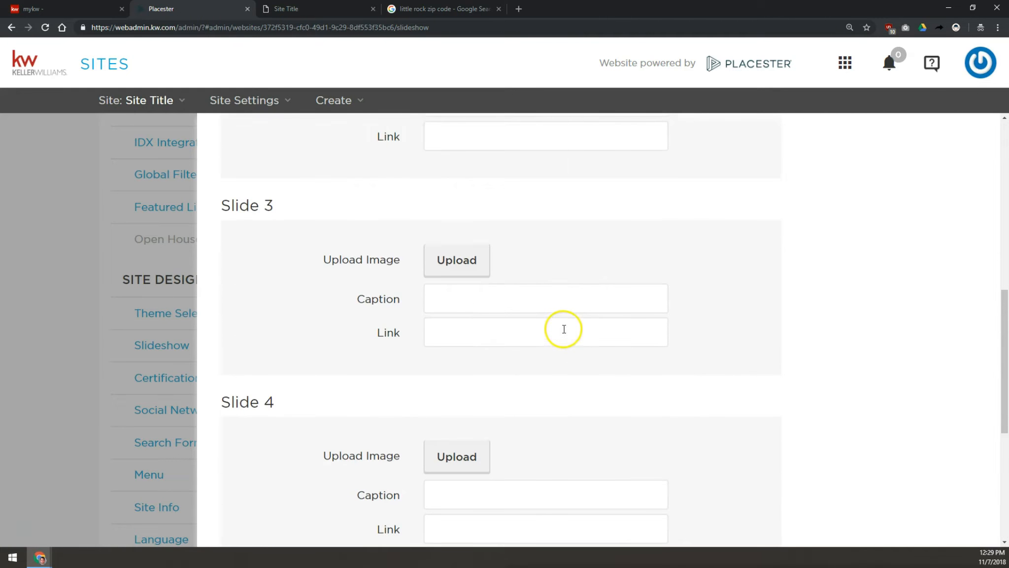
{"action": "scroll", "coordinate": [564, 329], "scroll_direction": "up", "scroll_amount": 8}
{"action": "left_click", "coordinate": [553, 282]}
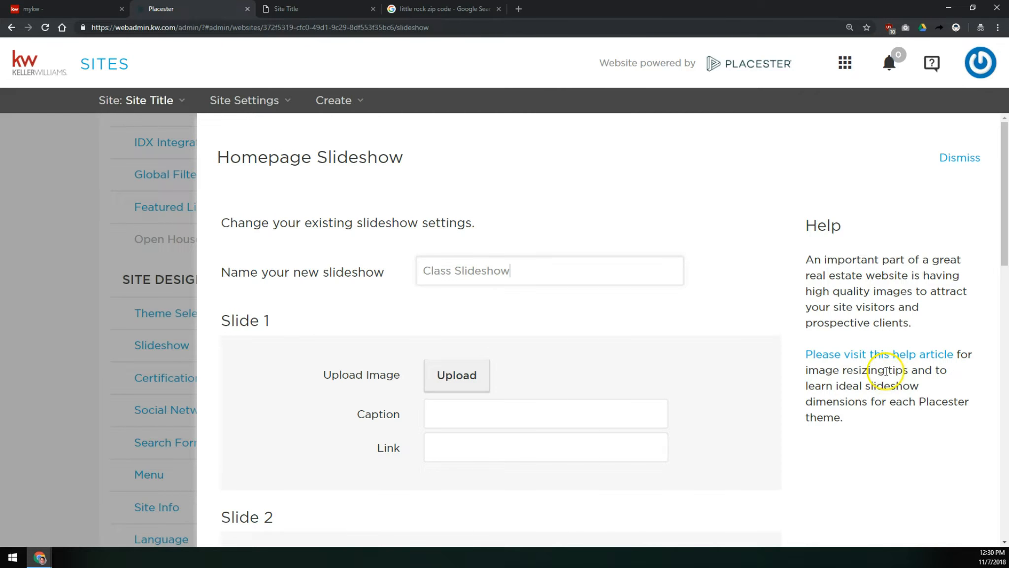
- Upload balloon-2921973_1920.jpg from the Google Drive Main Slideshow folder as the image for slide 1
{"action": "left_click", "coordinate": [454, 374]}
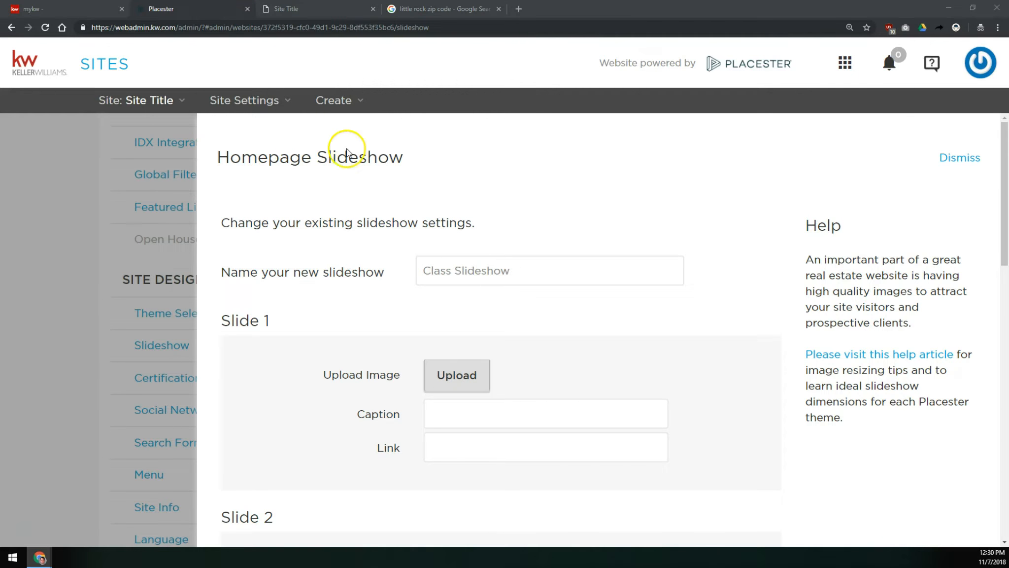
{"action": "left_click", "coordinate": [49, 107]}
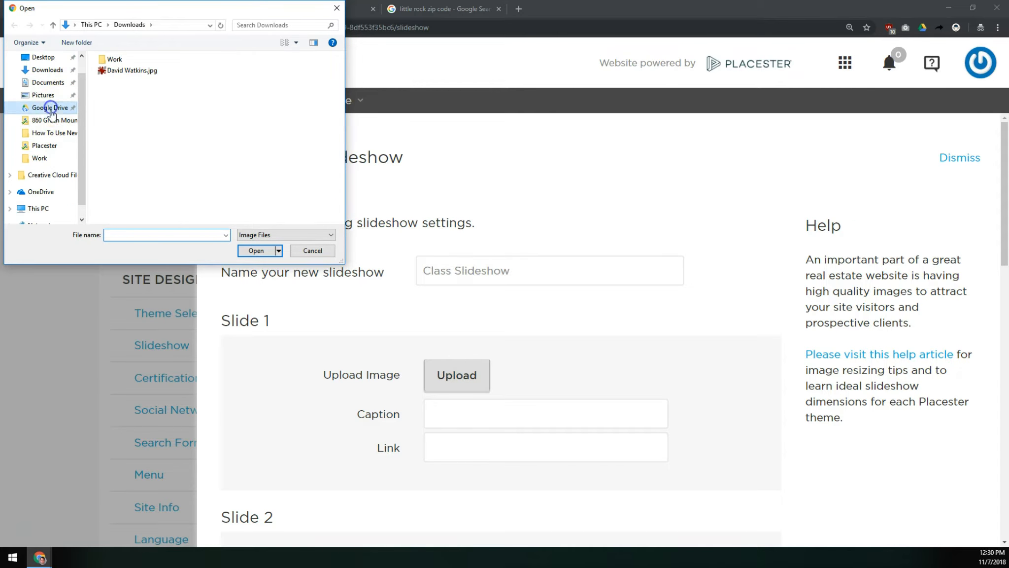
{"action": "double_click", "coordinate": [120, 95]}
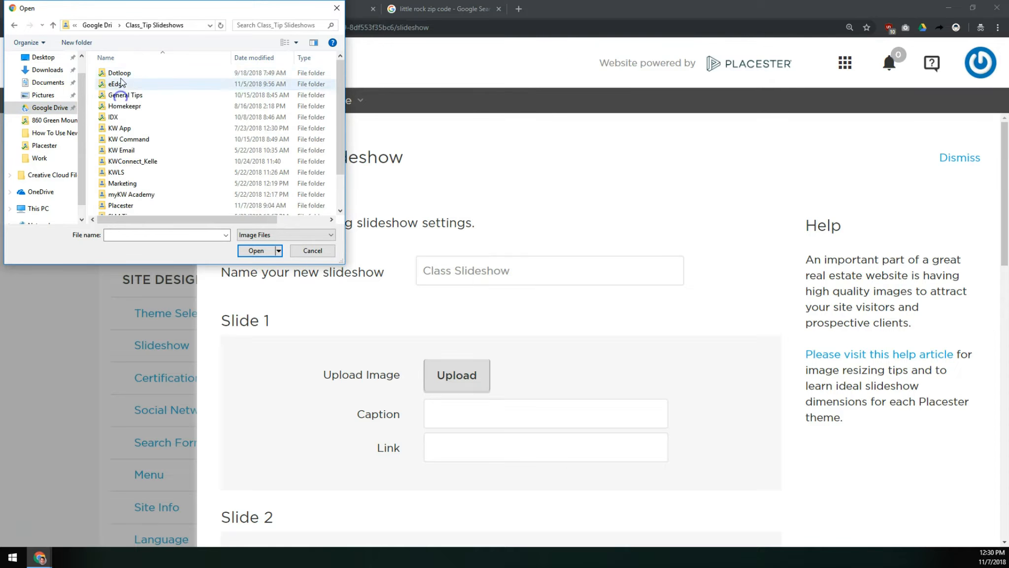
{"action": "double_click", "coordinate": [114, 206]}
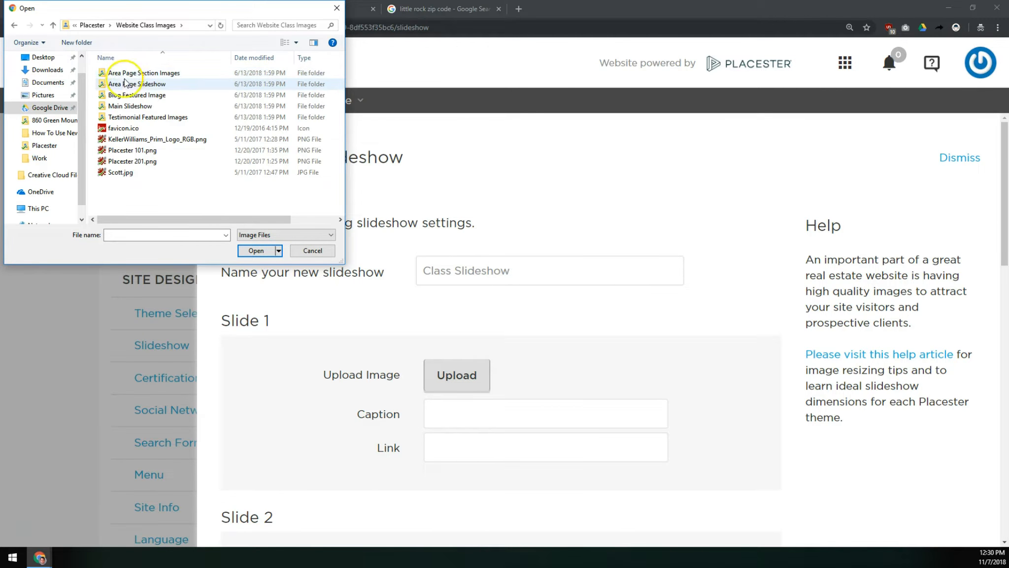
{"action": "double_click", "coordinate": [126, 105]}
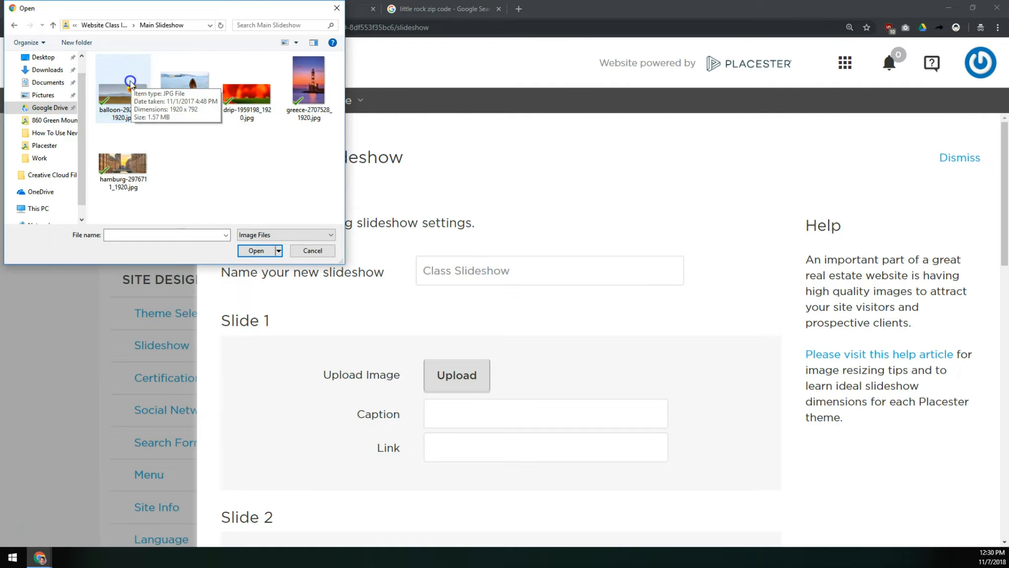
{"action": "double_click", "coordinate": [130, 80]}
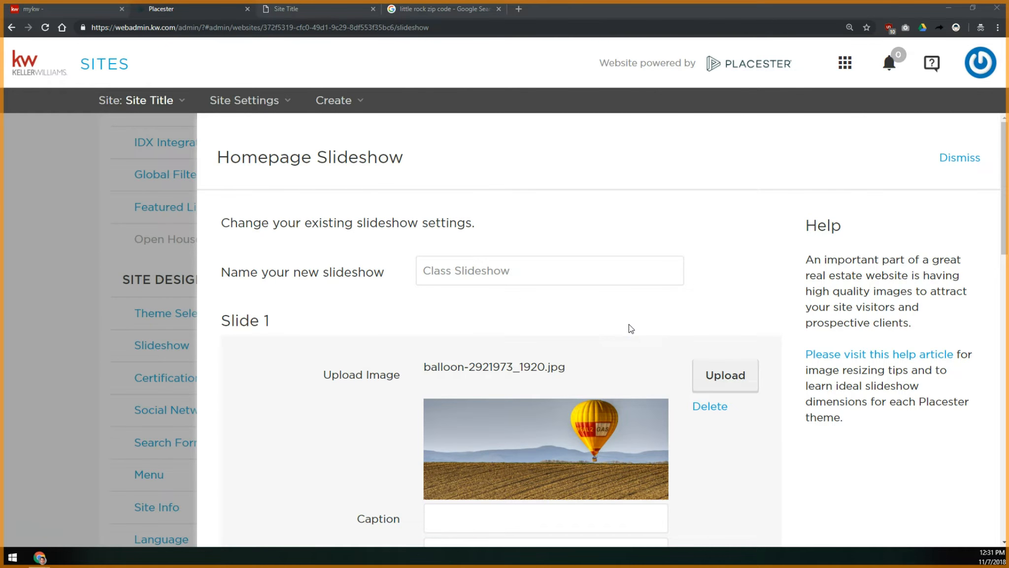
{"action": "scroll", "coordinate": [636, 364], "scroll_direction": "down", "scroll_amount": 3}
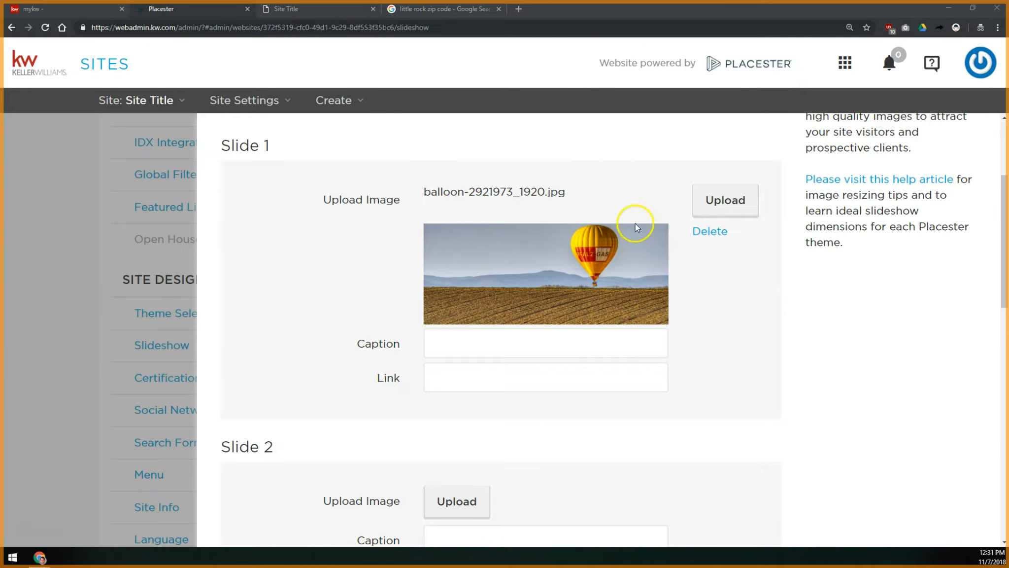
{"action": "left_click", "coordinate": [513, 340]}
{"action": "type", "text": "This is a caption"}
{"action": "key", "text": "Tab"}
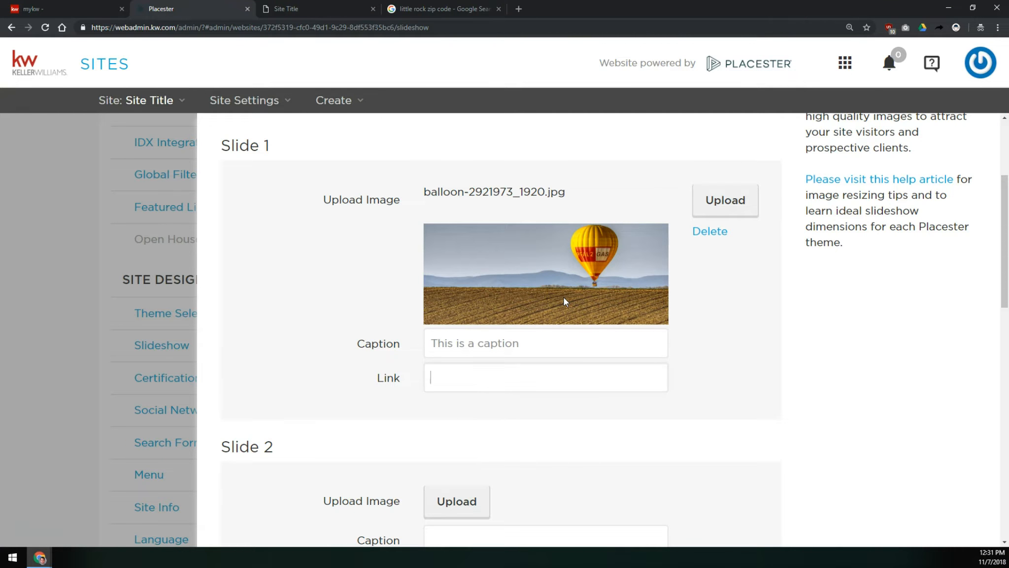
{"action": "type", "text": "http://scottleroymarketing.com"}
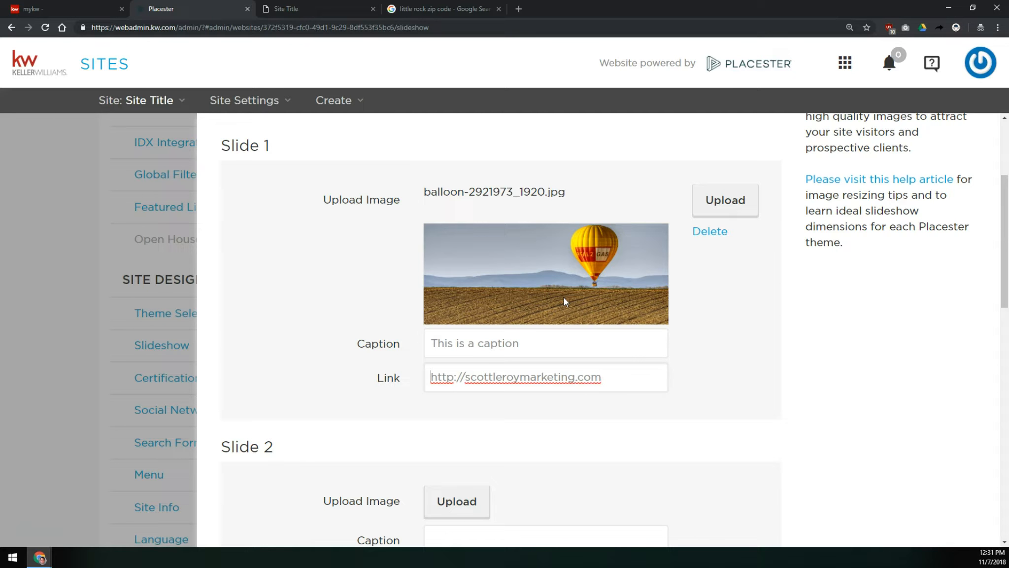
{"action": "key", "text": "Home"}
{"action": "key", "text": "shift+Right"}
{"action": "key", "text": "shift+Right"}
{"action": "key", "text": "shift+Right"}
{"action": "key", "text": "shift+Right"}
{"action": "key", "text": "shift+Right"}
{"action": "key", "text": "shift+Right"}
{"action": "key", "text": "shift+Right"}
- Upload boots-828975_1920.jpg from the Main Slideshow folder as the image for slide 2
{"action": "scroll", "coordinate": [690, 306], "scroll_direction": "down", "scroll_amount": 3}
{"action": "left_click", "coordinate": [441, 315]}
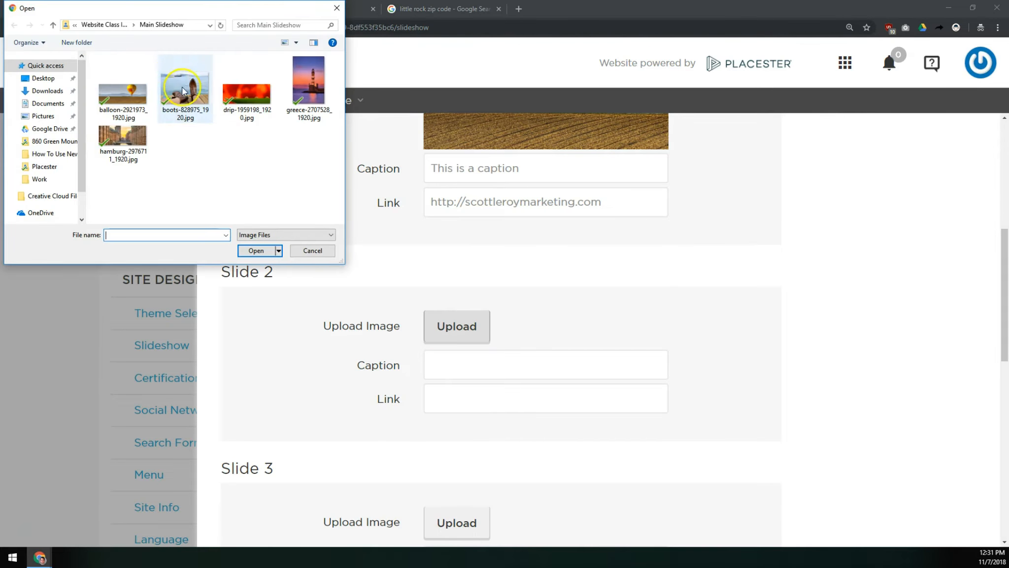
{"action": "double_click", "coordinate": [181, 83]}
- Upload drip-1959198_1920.jpg from the Main Slideshow folder as the image for slide 3
{"action": "scroll", "coordinate": [364, 328], "scroll_direction": "down", "scroll_amount": 5}
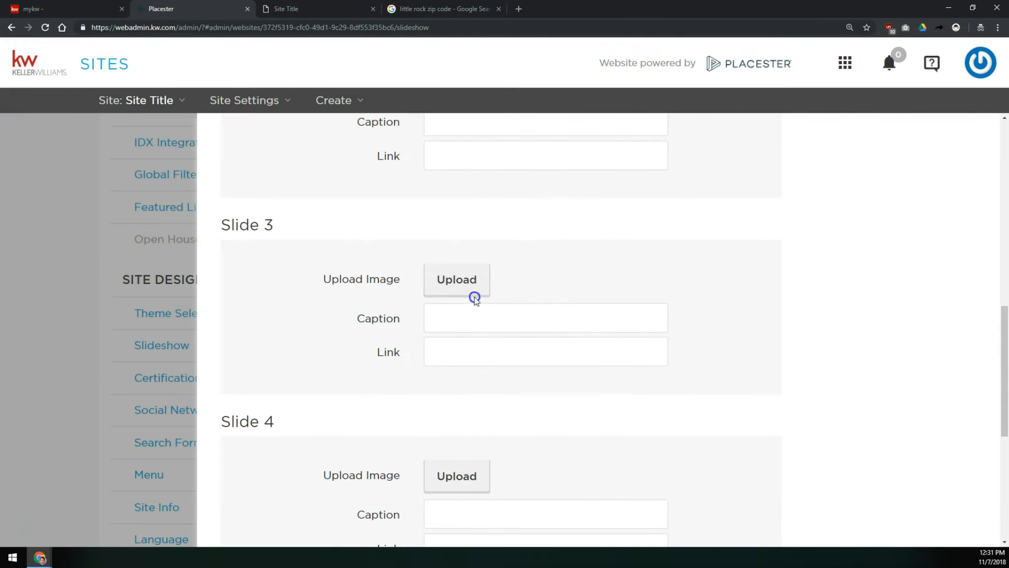
{"action": "left_click", "coordinate": [470, 278]}
{"action": "double_click", "coordinate": [254, 118]}
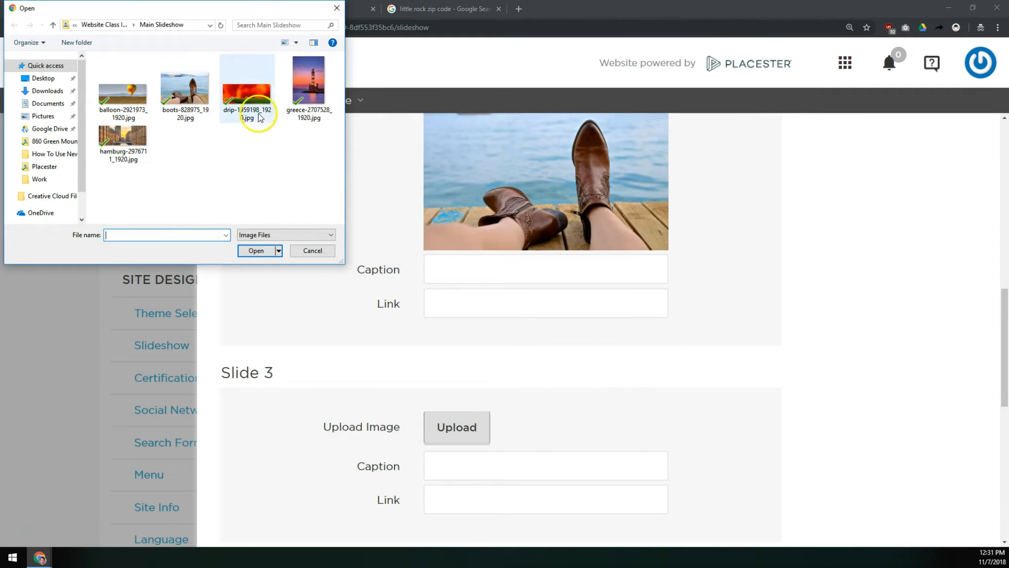
- Upload greece-2707528_1920.jpg from the Main Slideshow folder as the image for slide 4
{"action": "scroll", "coordinate": [392, 416], "scroll_direction": "down", "scroll_amount": 5}
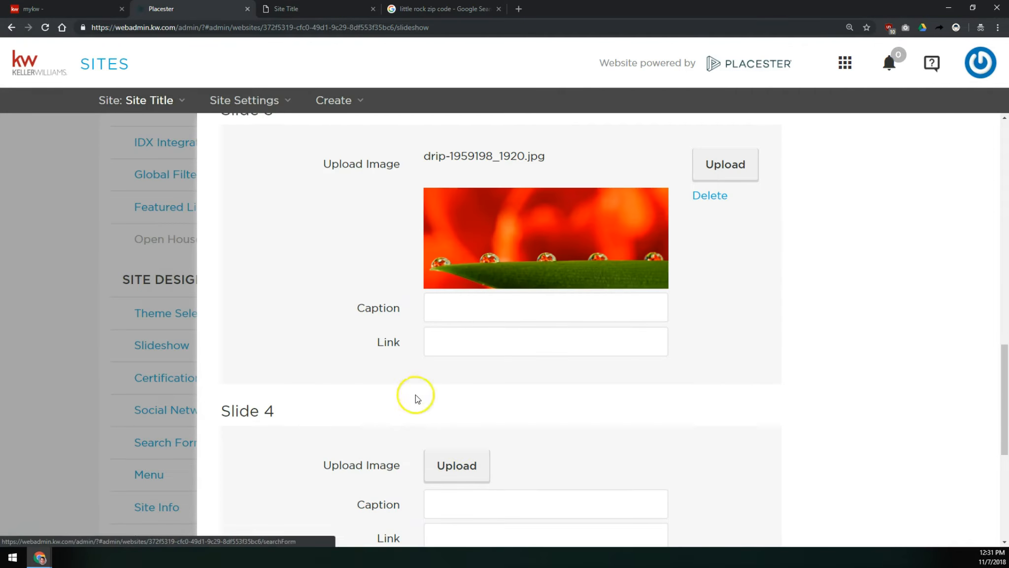
{"action": "left_click", "coordinate": [456, 465]}
{"action": "left_click", "coordinate": [301, 78]}
- Upload hamburg-2976711_1920.jpg from the Main Slideshow folder as the image for slide 5
{"action": "scroll", "coordinate": [395, 362], "scroll_direction": "down", "scroll_amount": 5}
{"action": "left_click", "coordinate": [457, 340]}
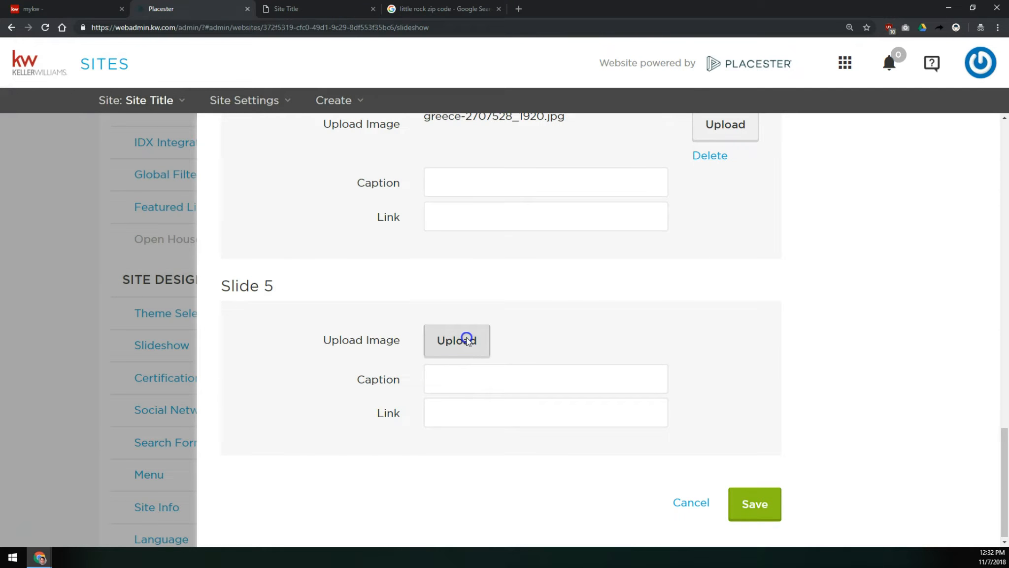
{"action": "left_click", "coordinate": [123, 138]}
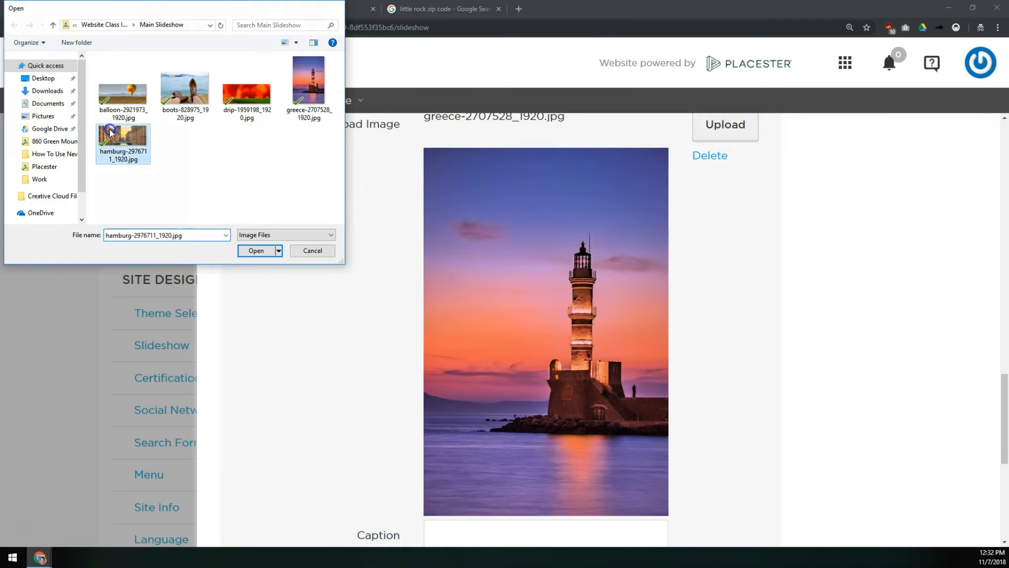
{"action": "left_click", "coordinate": [259, 250]}
- Review all five slides of the Class Slideshow and save the slideshow settings
{"action": "scroll", "coordinate": [373, 287], "scroll_direction": "up", "scroll_amount": 10}
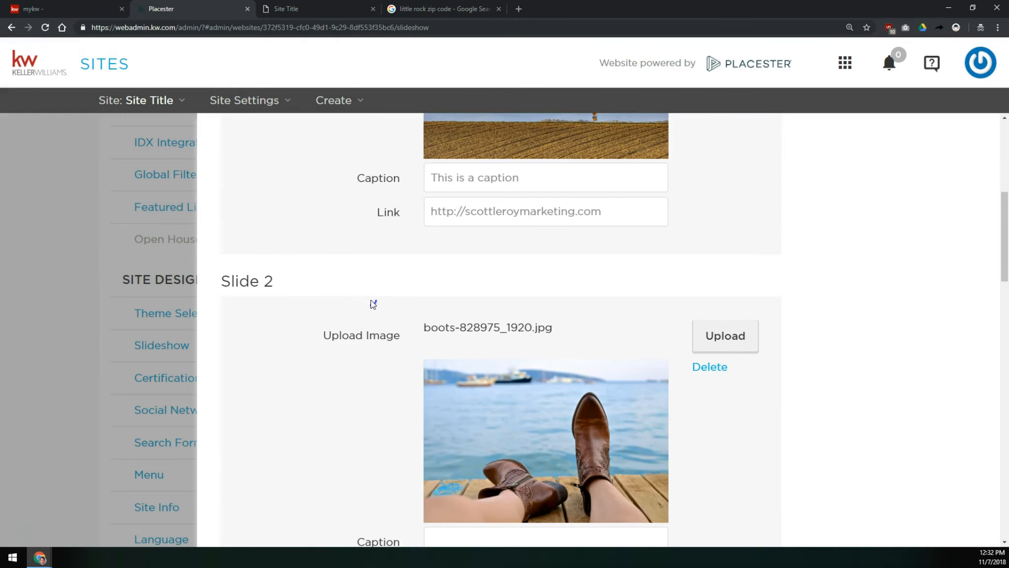
{"action": "scroll", "coordinate": [373, 300], "scroll_direction": "up", "scroll_amount": 3}
{"action": "scroll", "coordinate": [387, 327], "scroll_direction": "down", "scroll_amount": 5}
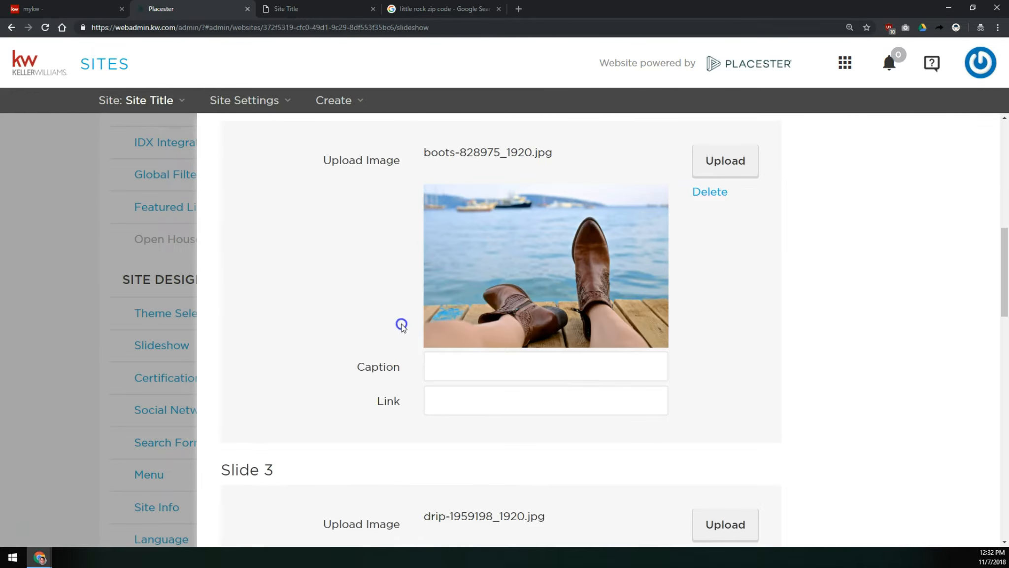
{"action": "scroll", "coordinate": [413, 295], "scroll_direction": "up", "scroll_amount": 2}
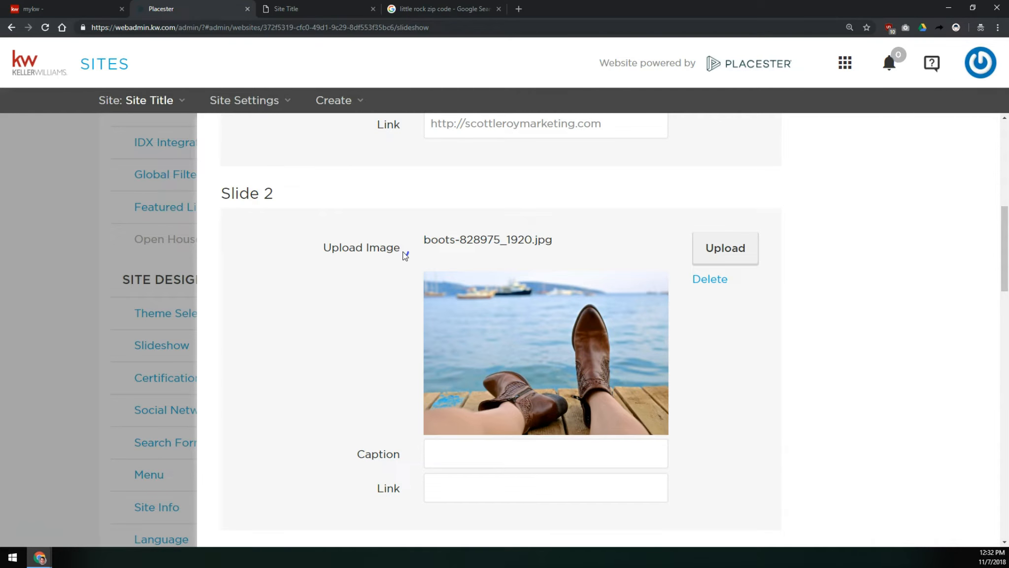
{"action": "scroll", "coordinate": [363, 286], "scroll_direction": "down", "scroll_amount": 12}
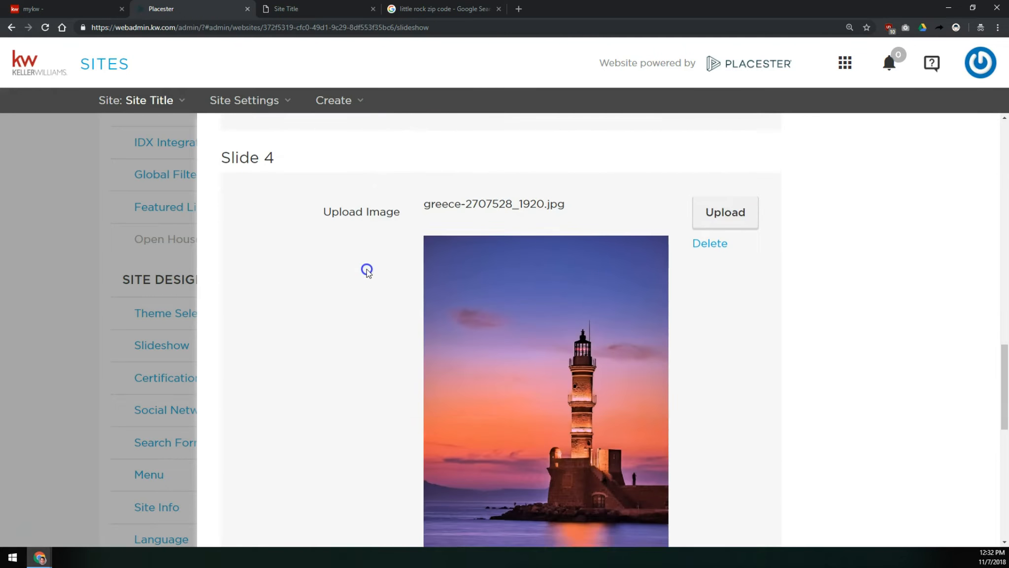
{"action": "scroll", "coordinate": [367, 271], "scroll_direction": "down", "scroll_amount": 2}
{"action": "left_click", "coordinate": [368, 272]}
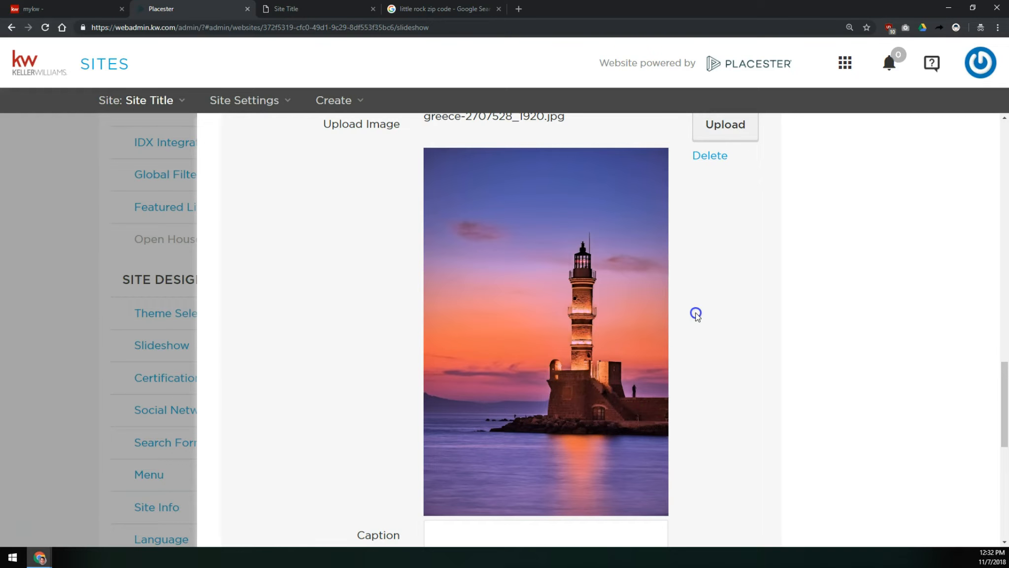
{"action": "scroll", "coordinate": [702, 318], "scroll_direction": "down", "scroll_amount": 8}
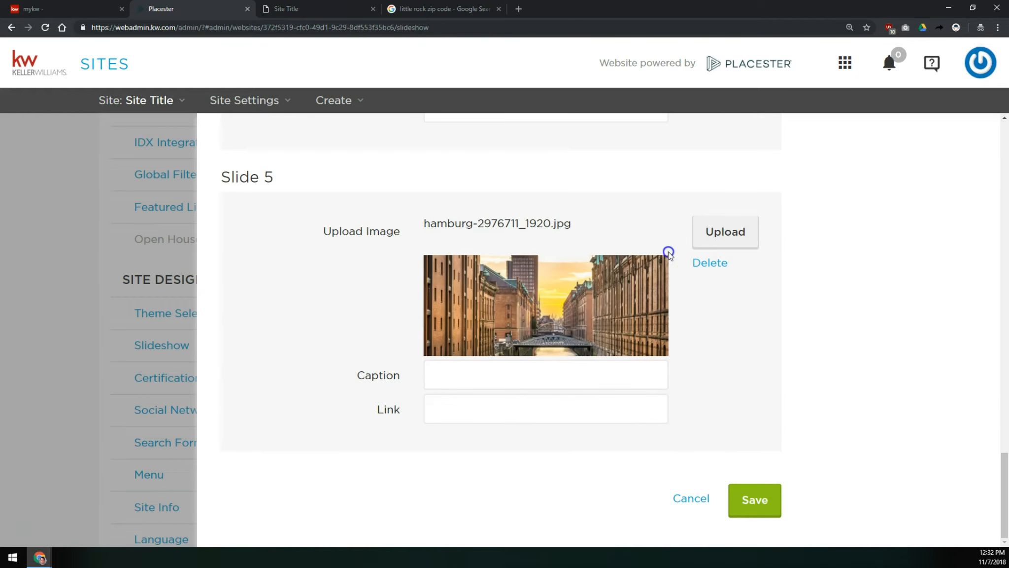
{"action": "scroll", "coordinate": [528, 266], "scroll_direction": "up", "scroll_amount": 4}
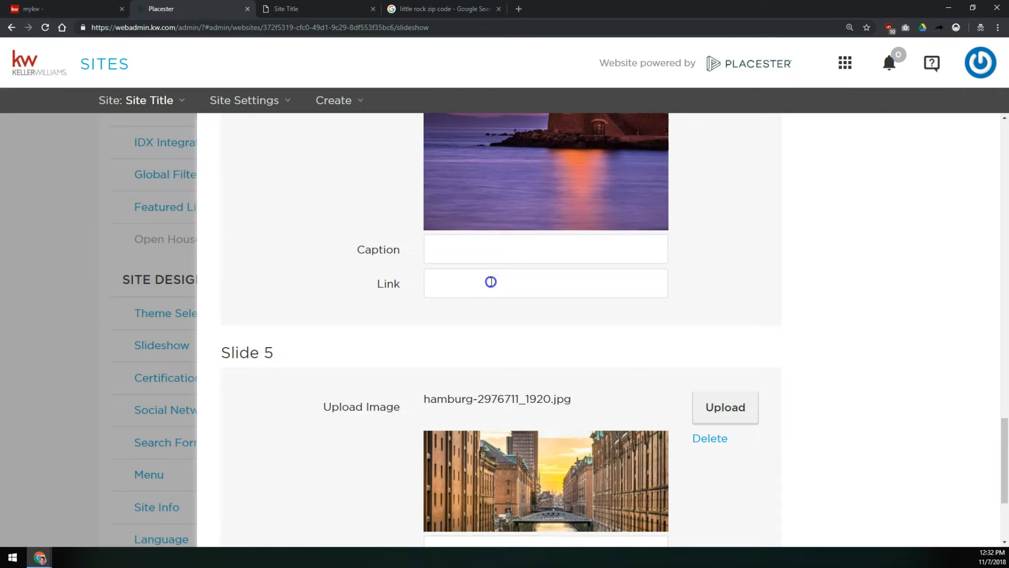
{"action": "scroll", "coordinate": [567, 282], "scroll_direction": "down", "scroll_amount": 4}
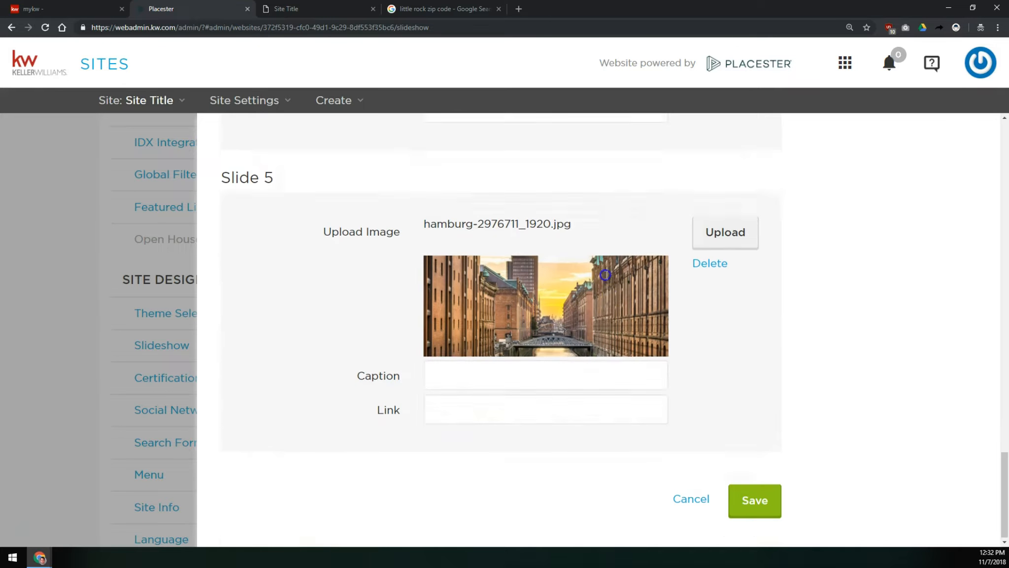
{"action": "left_click", "coordinate": [754, 502]}
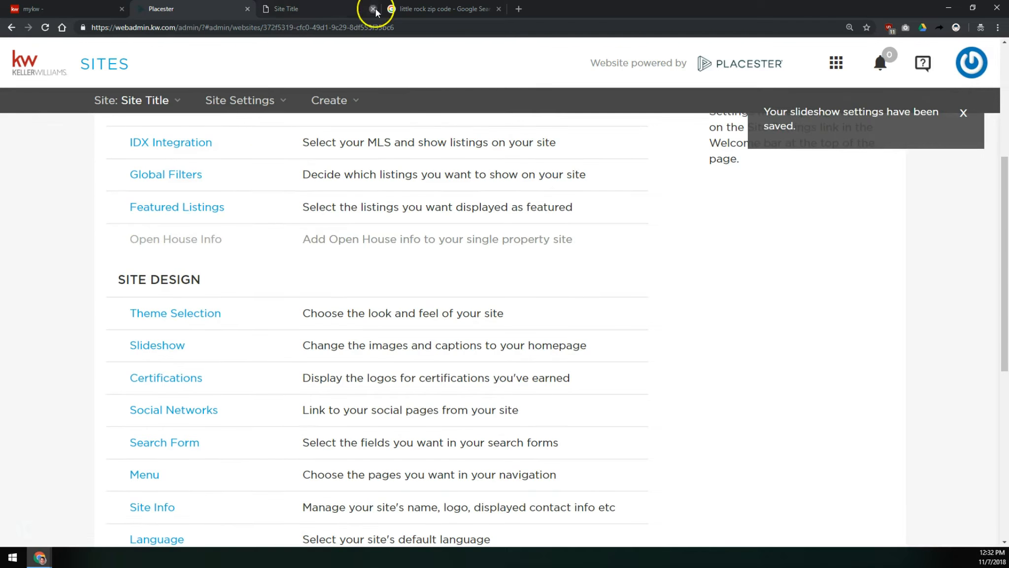
- Reload the live website and step through the homepage slideshow to check the new slides
{"action": "left_click", "coordinate": [345, 9]}
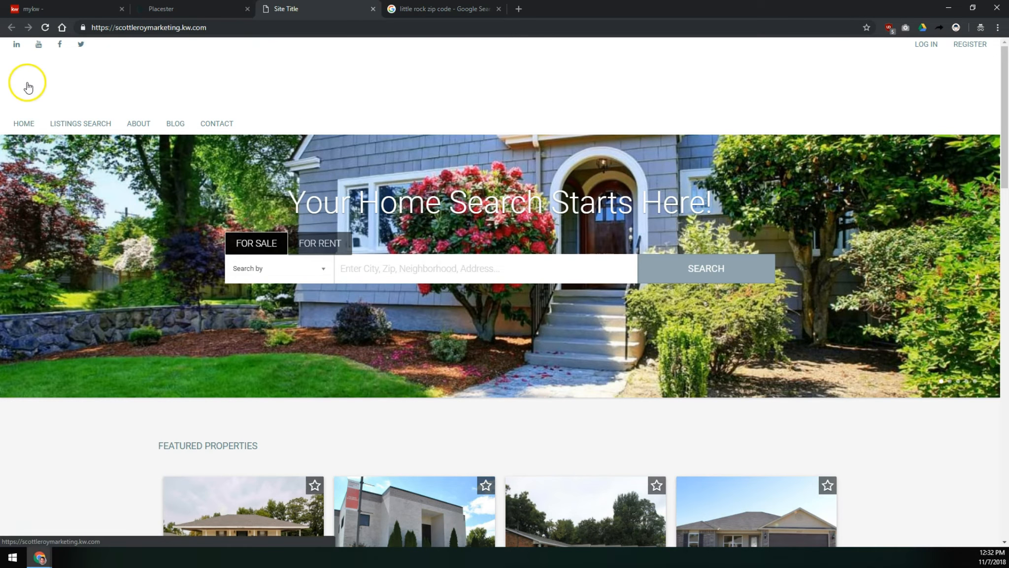
{"action": "left_click", "coordinate": [44, 28]}
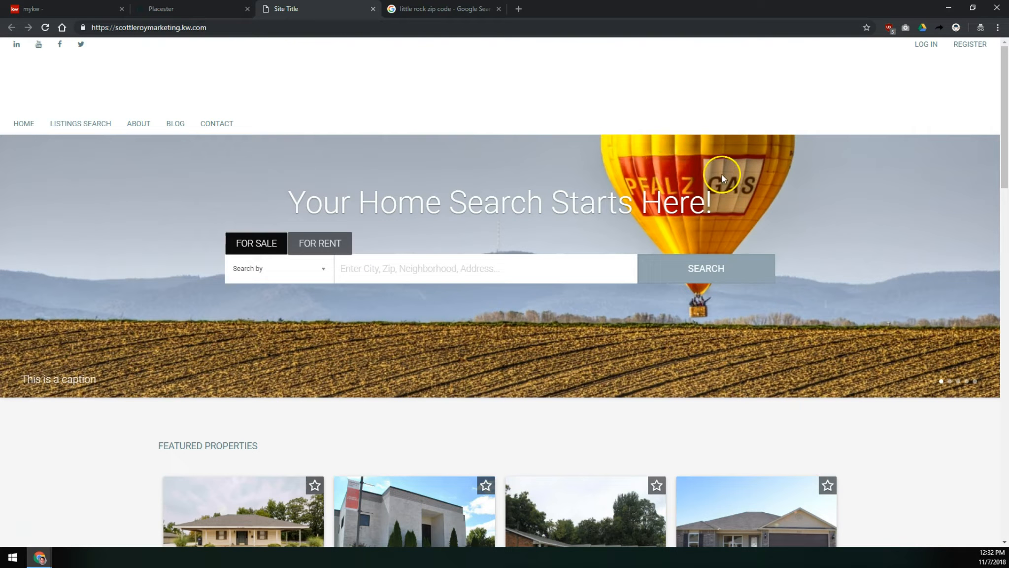
{"action": "left_click", "coordinate": [950, 381]}
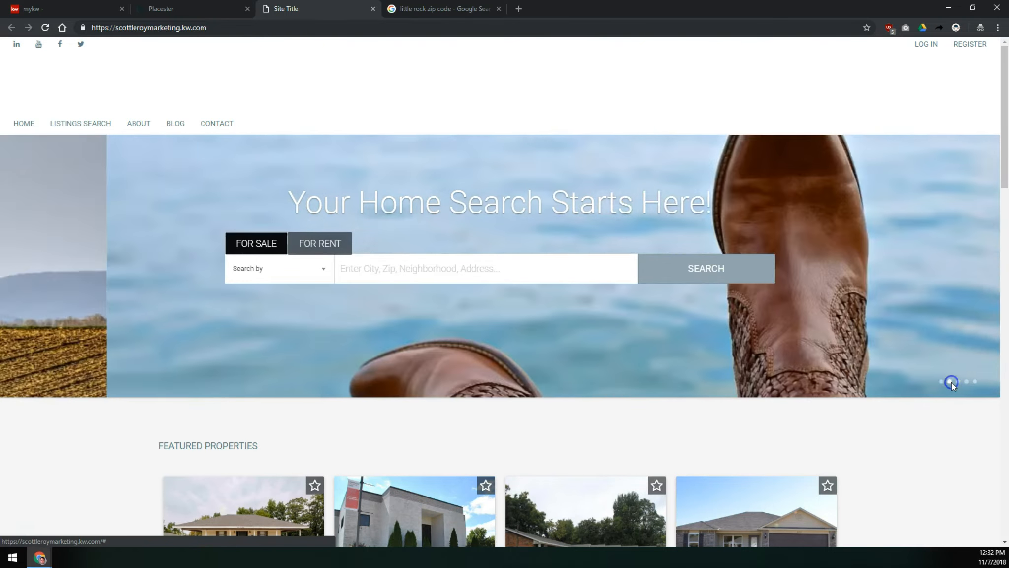
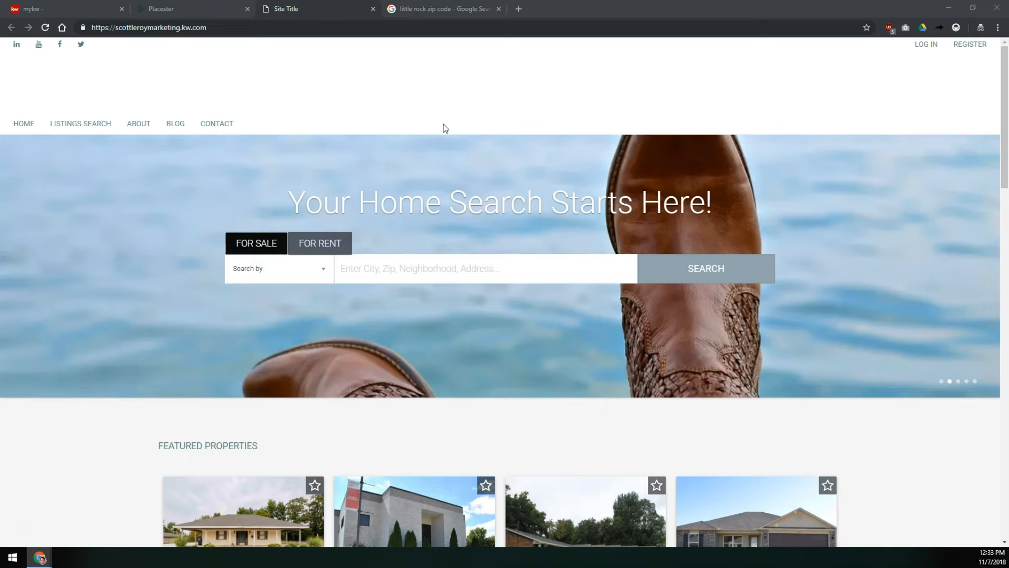
- Step through the remaining homepage slides on the live site, then return to the site admin
{"action": "left_click", "coordinate": [957, 380]}
{"action": "left_click", "coordinate": [969, 382]}
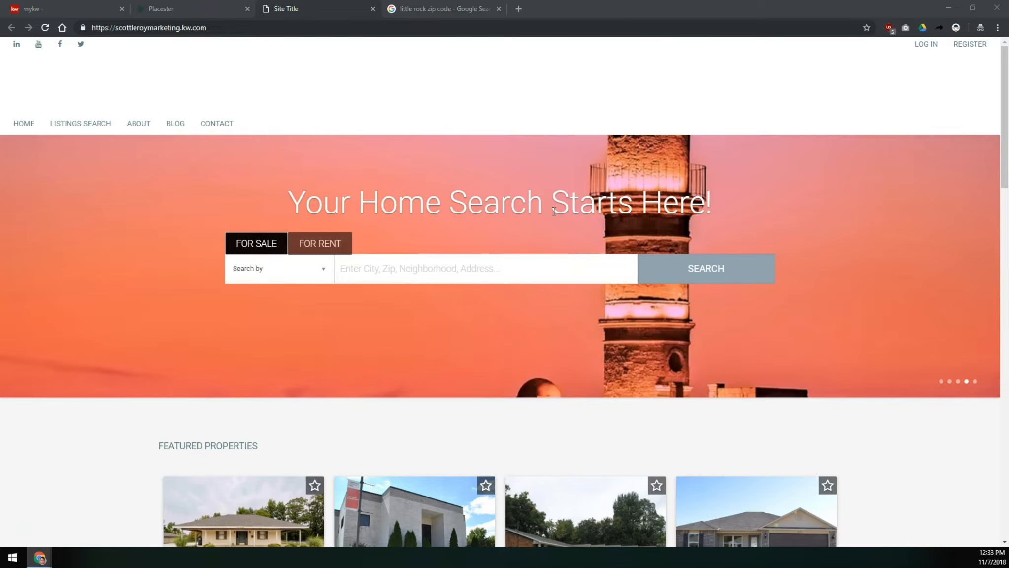
{"action": "left_click", "coordinate": [222, 7]}
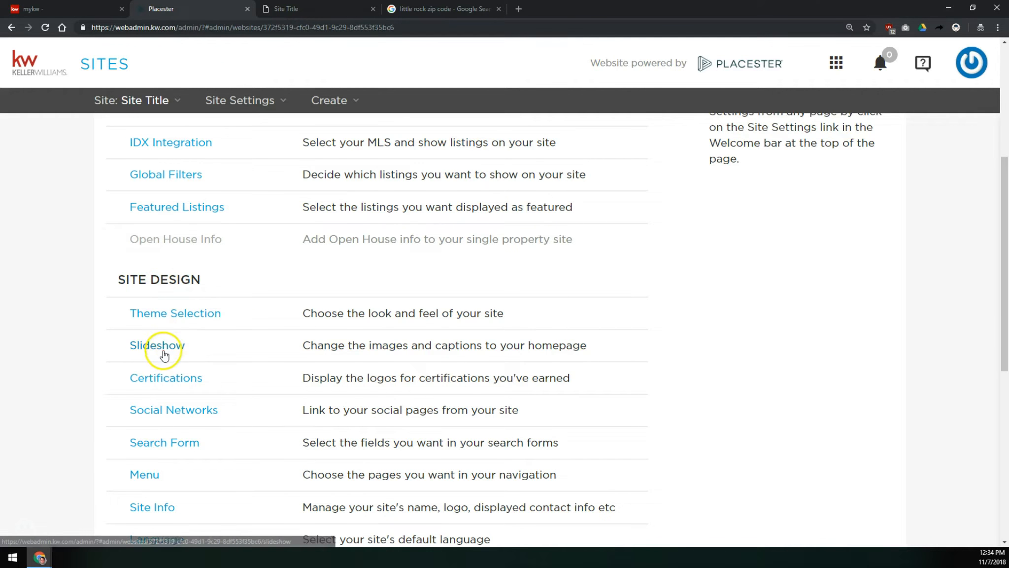
- Open Certifications and select the Equal Housing Opportunity and National Association of Realtors logos
{"action": "left_click", "coordinate": [145, 379]}
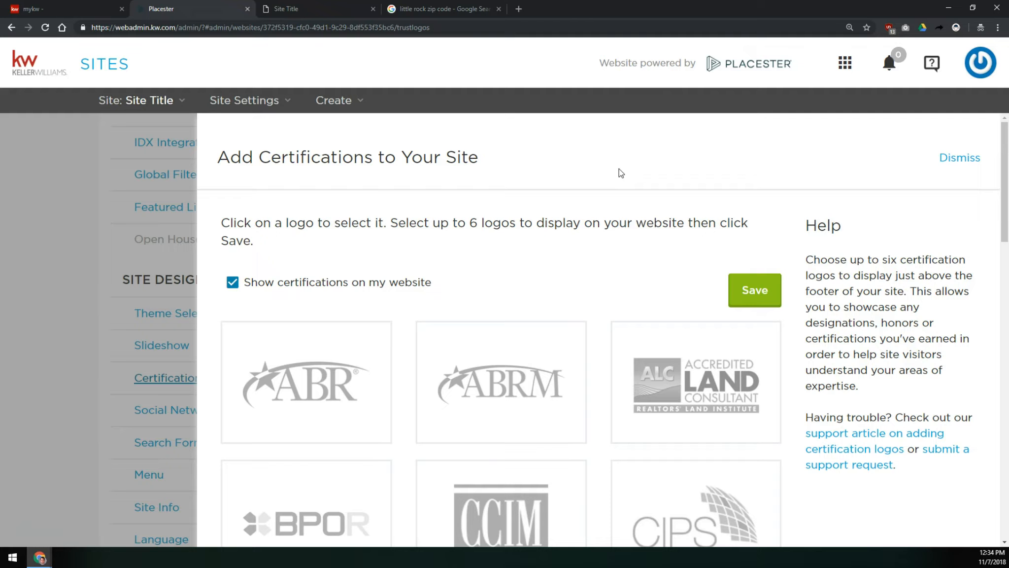
{"action": "scroll", "coordinate": [544, 262], "scroll_direction": "down", "scroll_amount": 5}
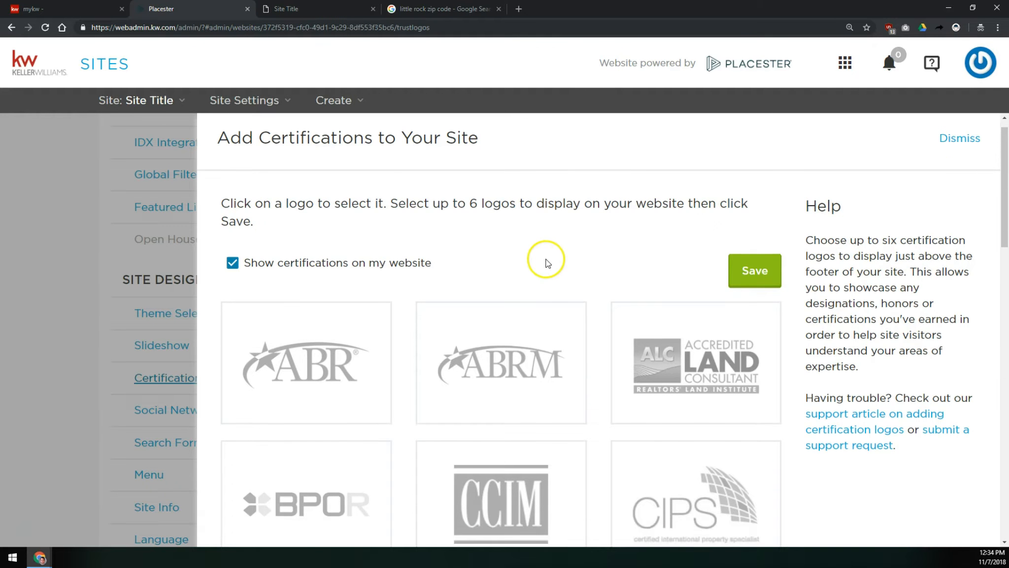
{"action": "scroll", "coordinate": [496, 363], "scroll_direction": "down", "scroll_amount": 3}
{"action": "left_click", "coordinate": [496, 363]}
{"action": "left_click", "coordinate": [537, 347]}
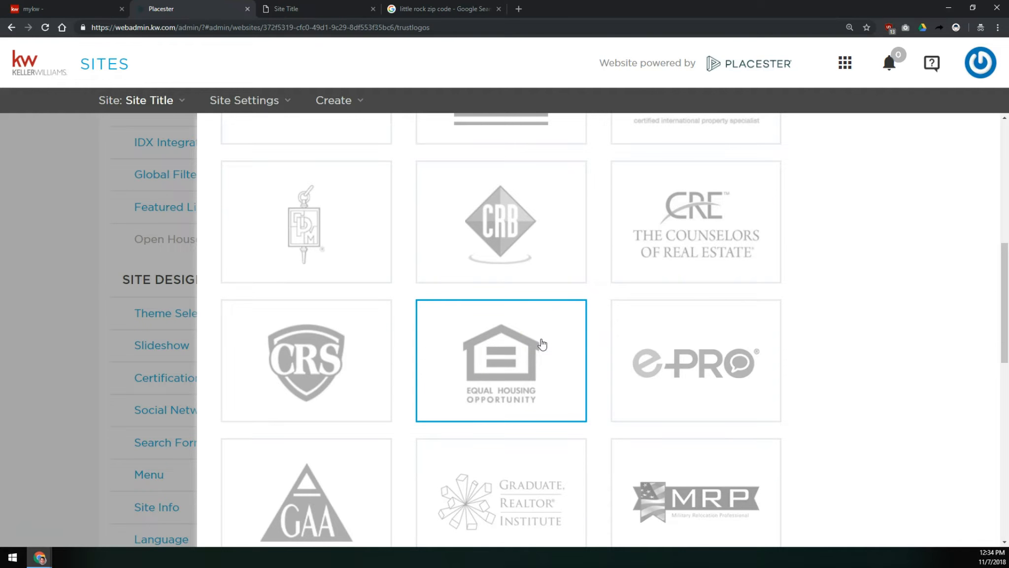
{"action": "scroll", "coordinate": [542, 343], "scroll_direction": "down", "scroll_amount": 5}
{"action": "scroll", "coordinate": [592, 338], "scroll_direction": "down", "scroll_amount": 2}
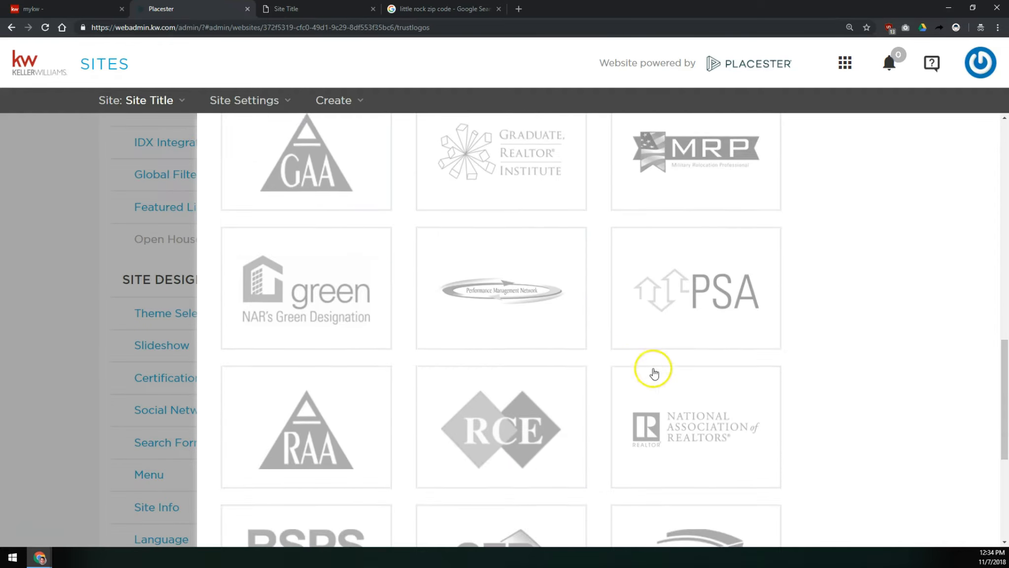
{"action": "left_click", "coordinate": [686, 411]}
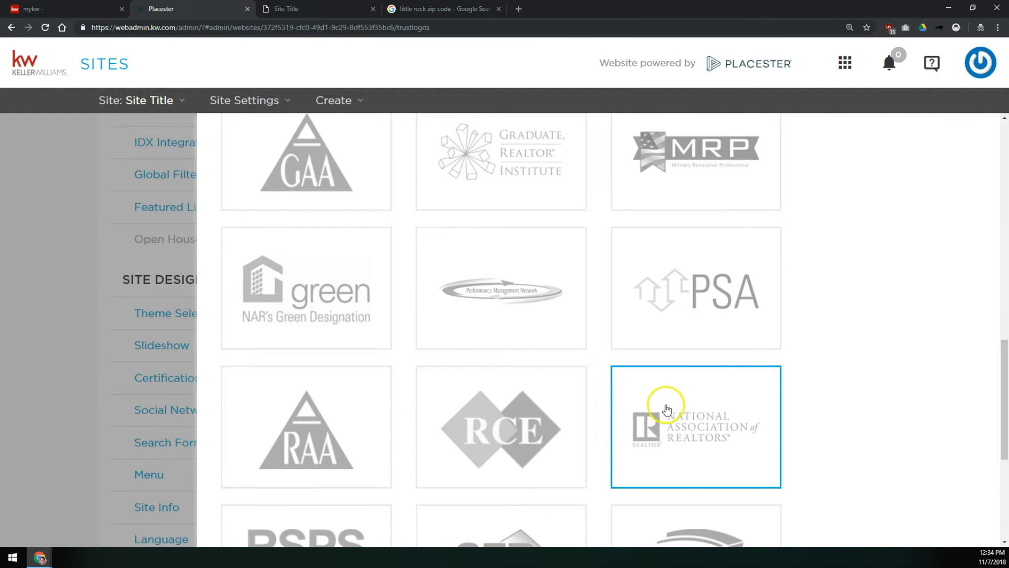
- Select the ABR, ABRM, ALC Land Consultant and BPOR logos and save the certifications
{"action": "scroll", "coordinate": [651, 392], "scroll_direction": "up", "scroll_amount": 14}
{"action": "left_click", "coordinate": [261, 266]}
{"action": "left_click", "coordinate": [429, 275]}
{"action": "left_click", "coordinate": [735, 296]}
{"action": "left_click", "coordinate": [298, 406]}
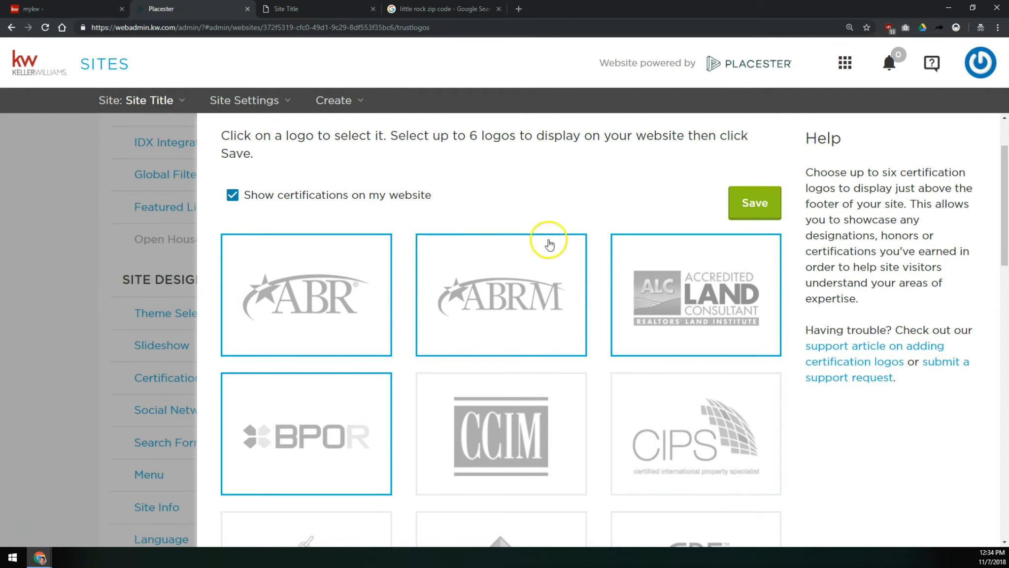
{"action": "scroll", "coordinate": [654, 308], "scroll_direction": "down", "scroll_amount": 6}
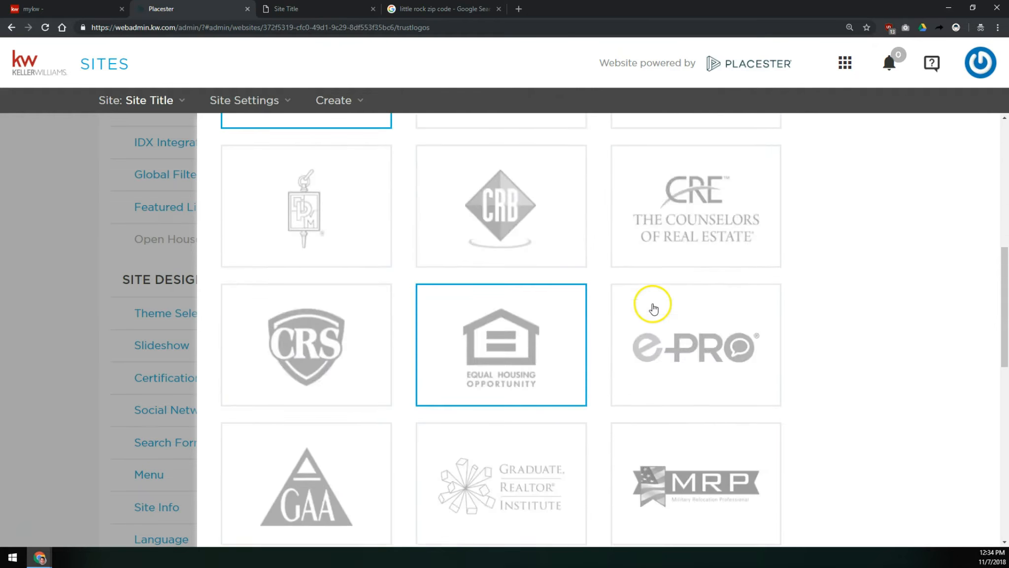
{"action": "scroll", "coordinate": [654, 307], "scroll_direction": "down", "scroll_amount": 10}
{"action": "left_click", "coordinate": [753, 507]}
{"action": "scroll", "coordinate": [764, 516], "scroll_direction": "up", "scroll_amount": 15}
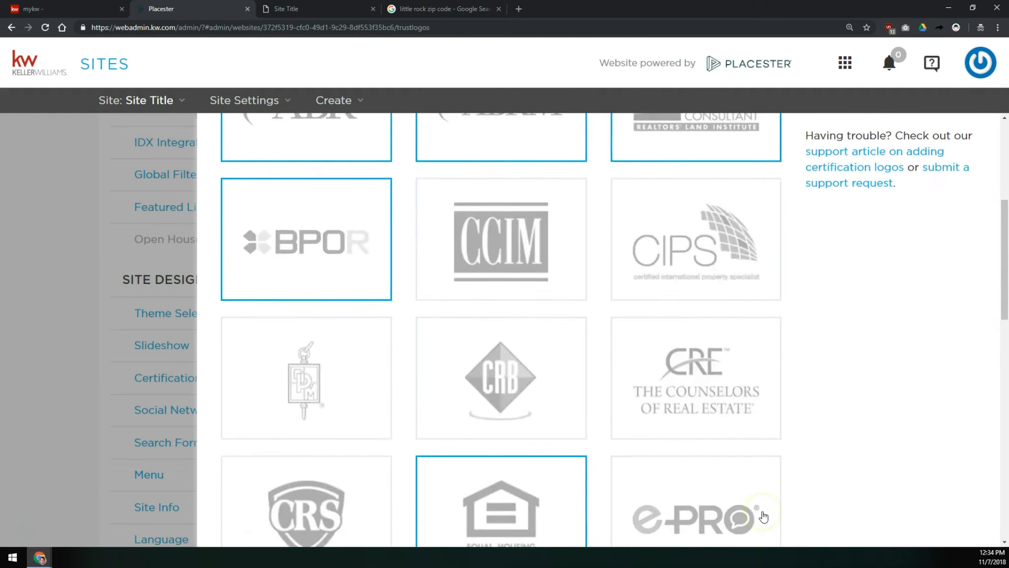
{"action": "scroll", "coordinate": [763, 516], "scroll_direction": "up", "scroll_amount": 3}
{"action": "left_click", "coordinate": [758, 290]}
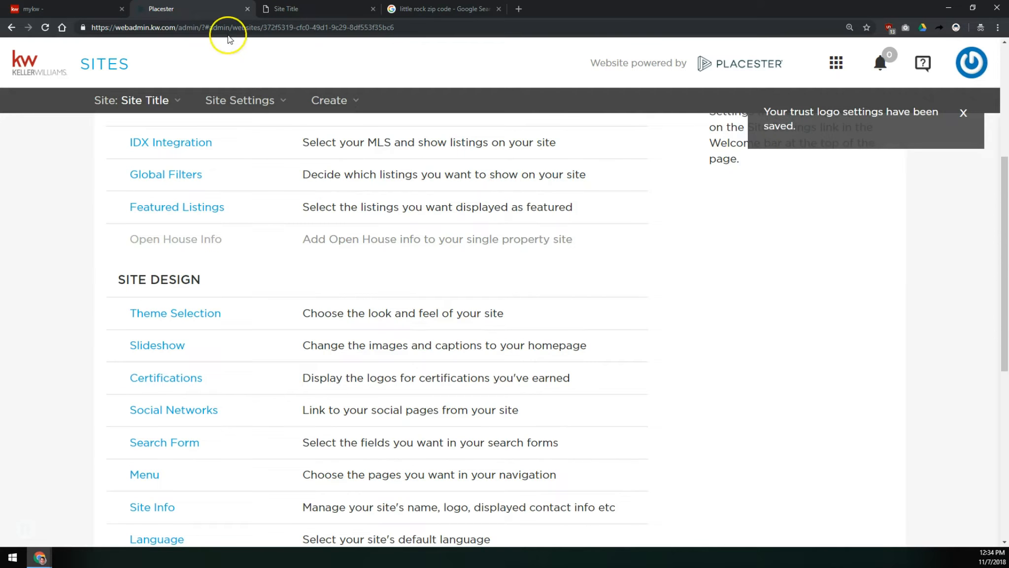
- Reload the live website and check the certification logos above the footer
{"action": "left_click", "coordinate": [290, 9]}
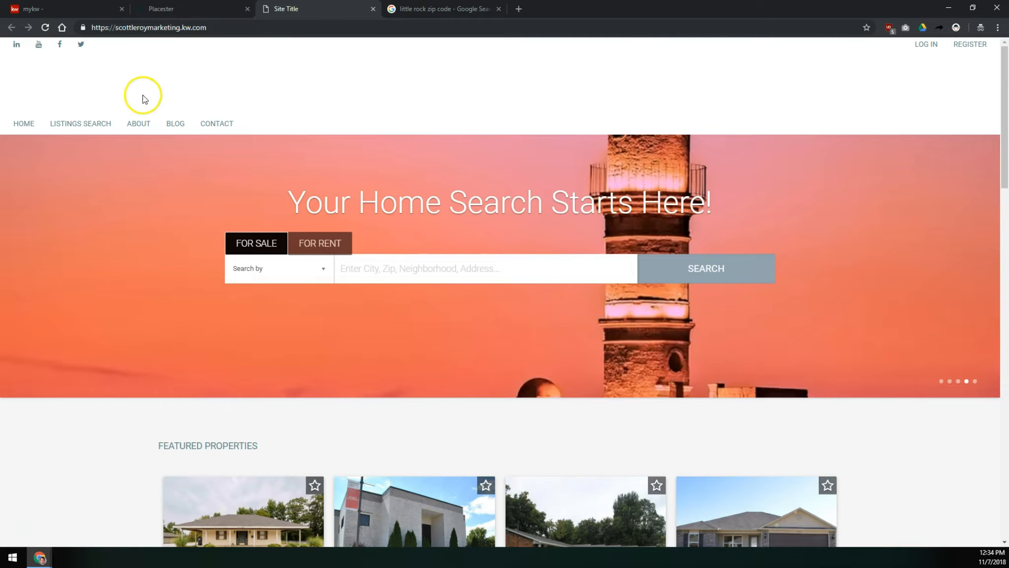
{"action": "left_click", "coordinate": [46, 28]}
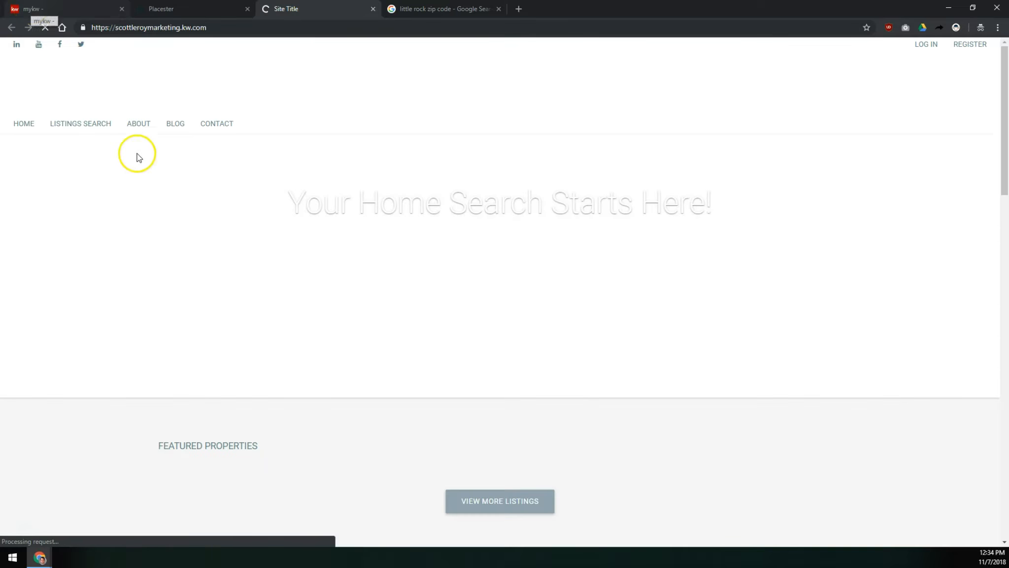
{"action": "scroll", "coordinate": [100, 450], "scroll_direction": "down", "scroll_amount": 20}
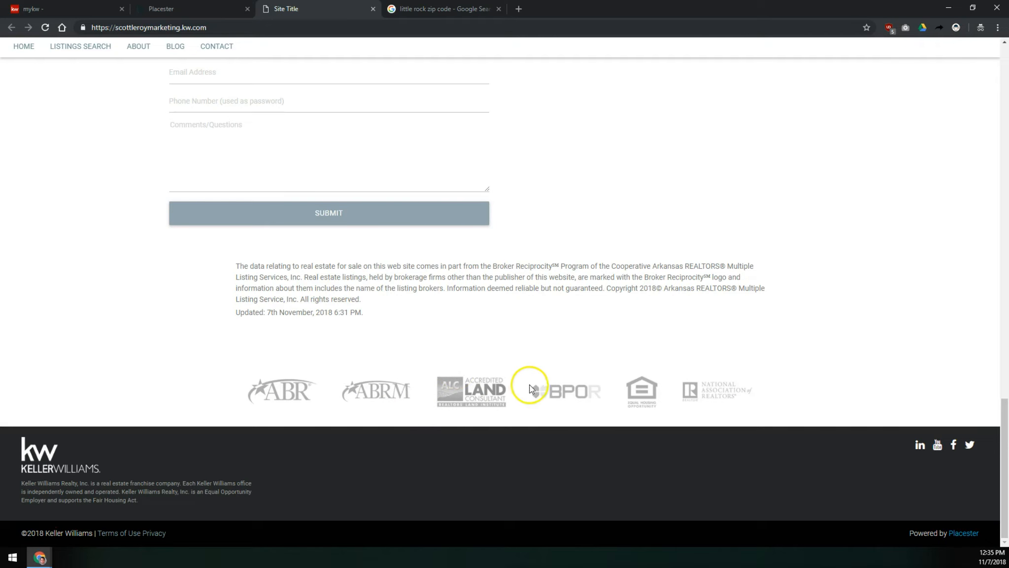
{"action": "left_click", "coordinate": [213, 8]}
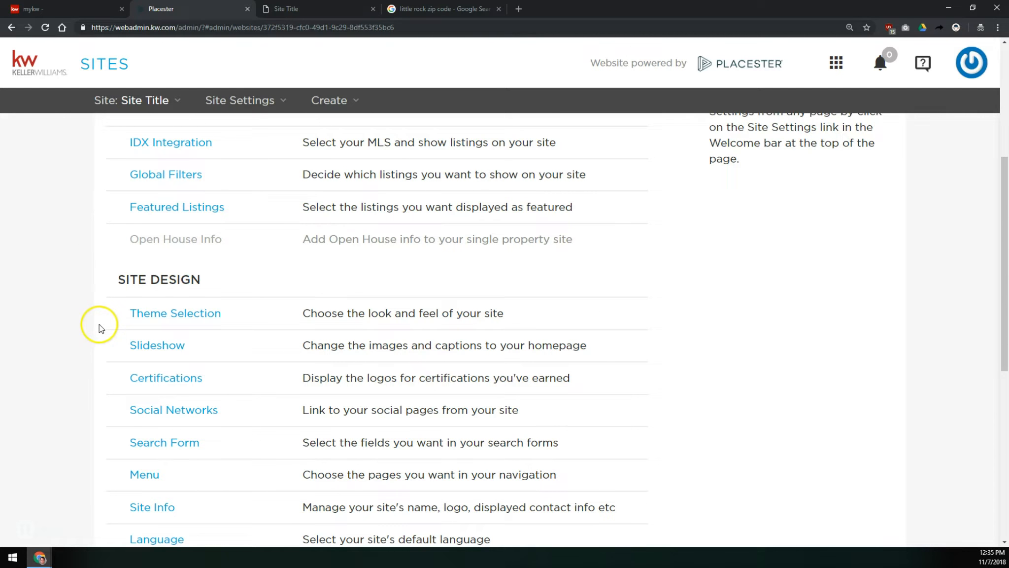
- Open Social Networks and inspect the Facebook and LinkedIn profile entries
{"action": "left_click", "coordinate": [182, 410]}
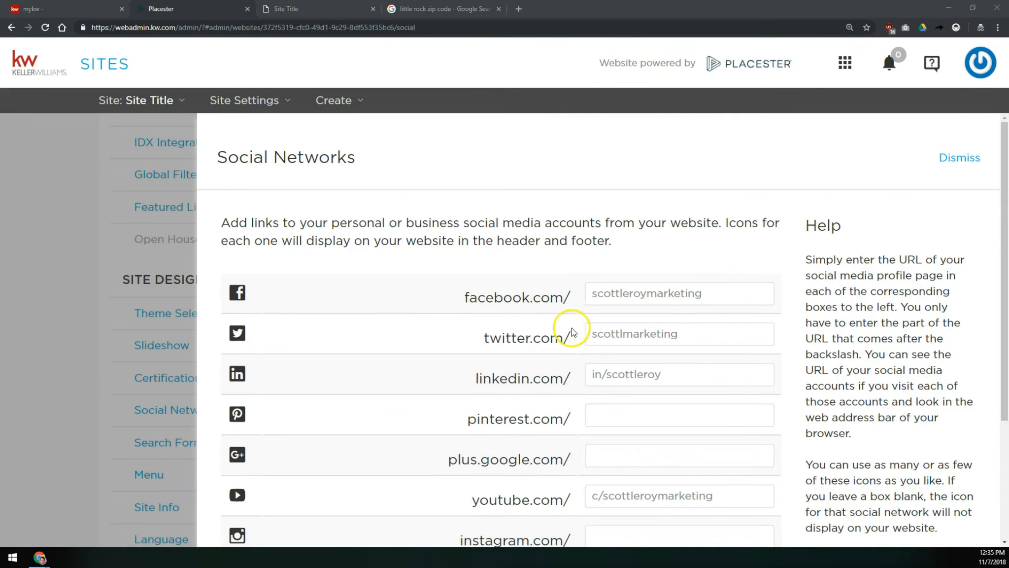
{"action": "scroll", "coordinate": [574, 301], "scroll_direction": "down", "scroll_amount": 2}
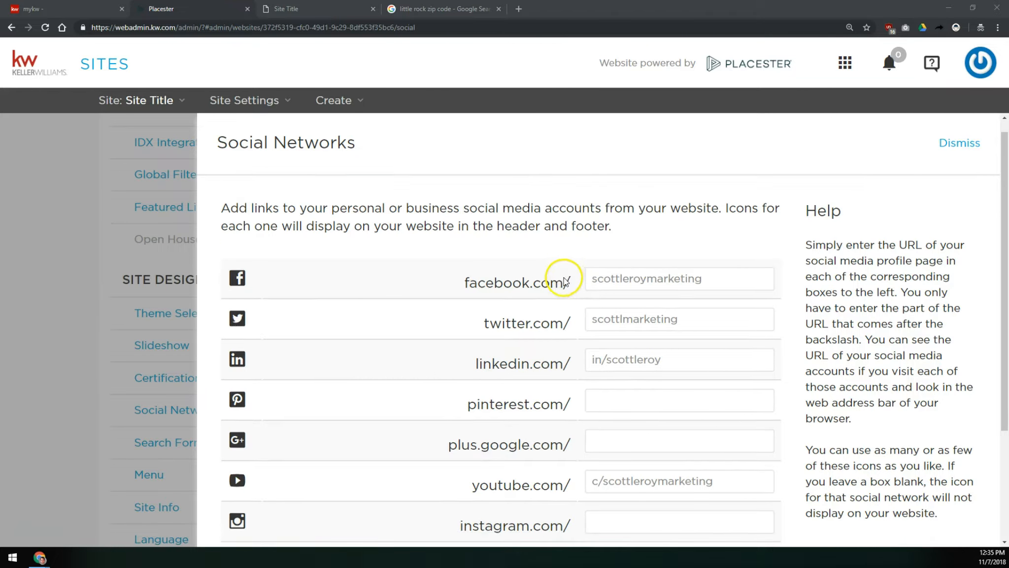
{"action": "left_click_drag", "start_coordinate": [742, 206], "coordinate": [552, 206]}
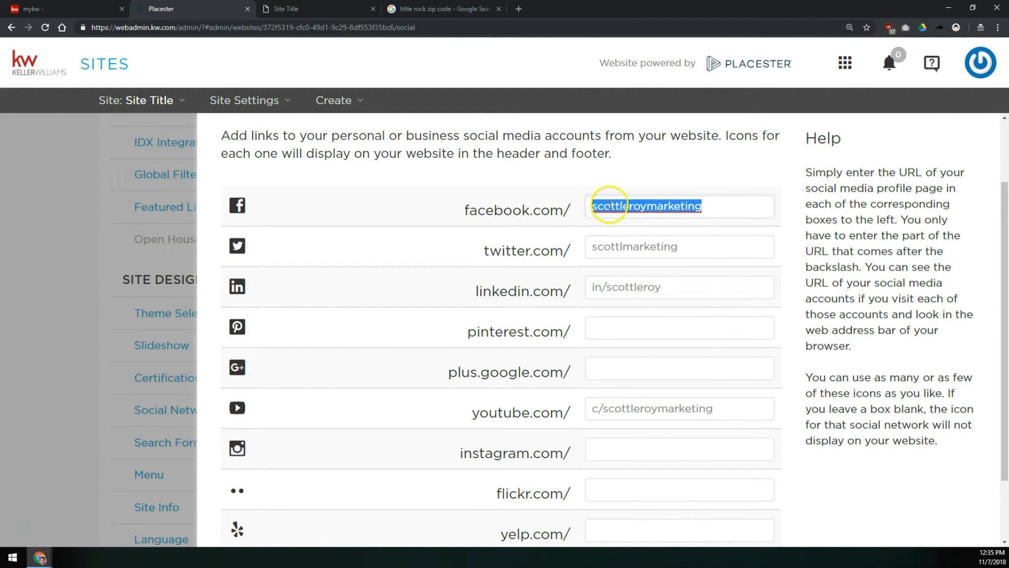
{"action": "left_click_drag", "start_coordinate": [578, 216], "coordinate": [559, 212]}
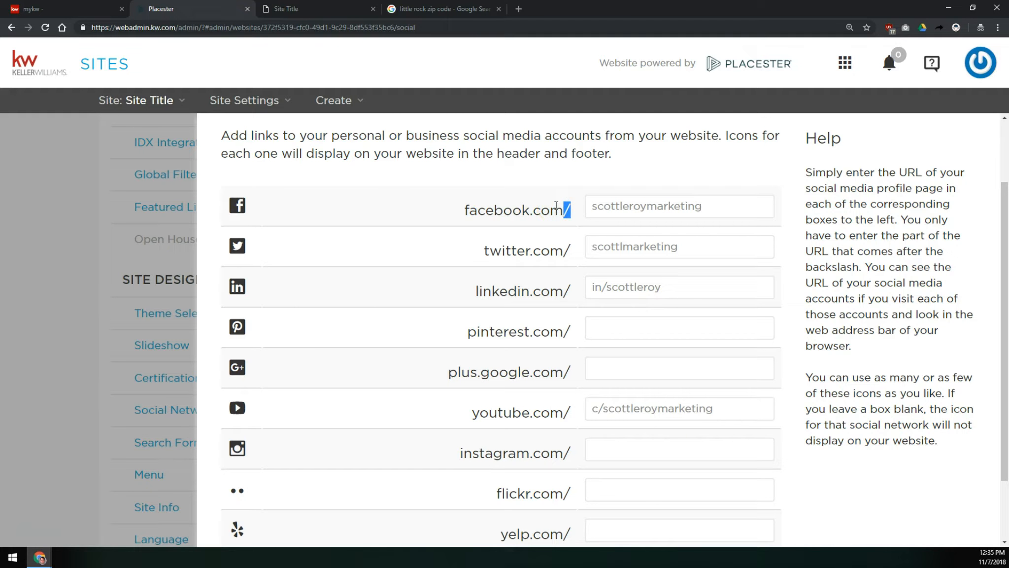
{"action": "left_click", "coordinate": [717, 200]}
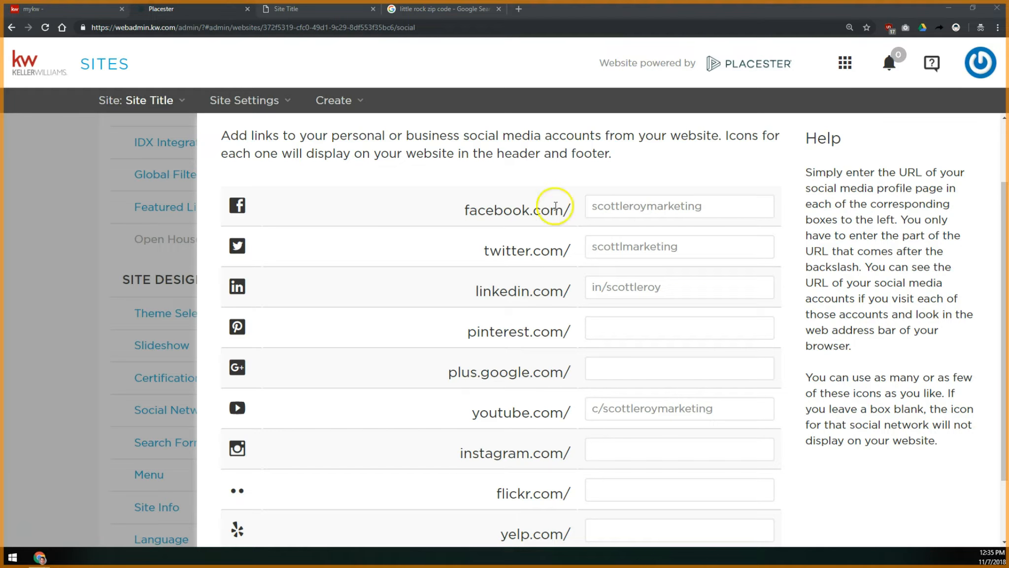
{"action": "double_click", "coordinate": [566, 291]}
{"action": "left_click", "coordinate": [606, 287]}
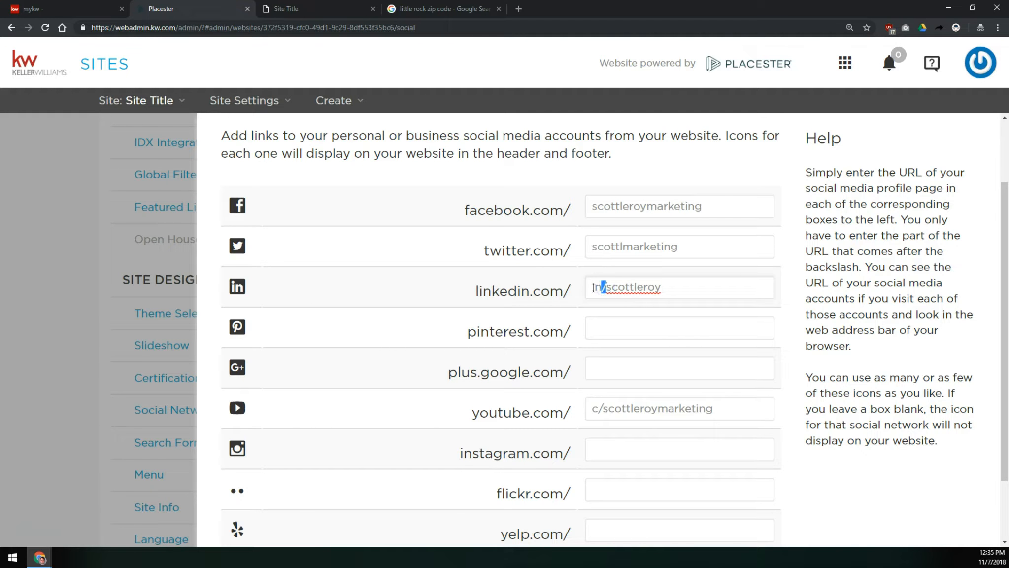
{"action": "left_click_drag", "start_coordinate": [594, 287], "coordinate": [654, 277]}
{"action": "left_click", "coordinate": [671, 285]}
- Inspect the YouTube profile entry and save the social network settings
{"action": "left_click", "coordinate": [570, 410]}
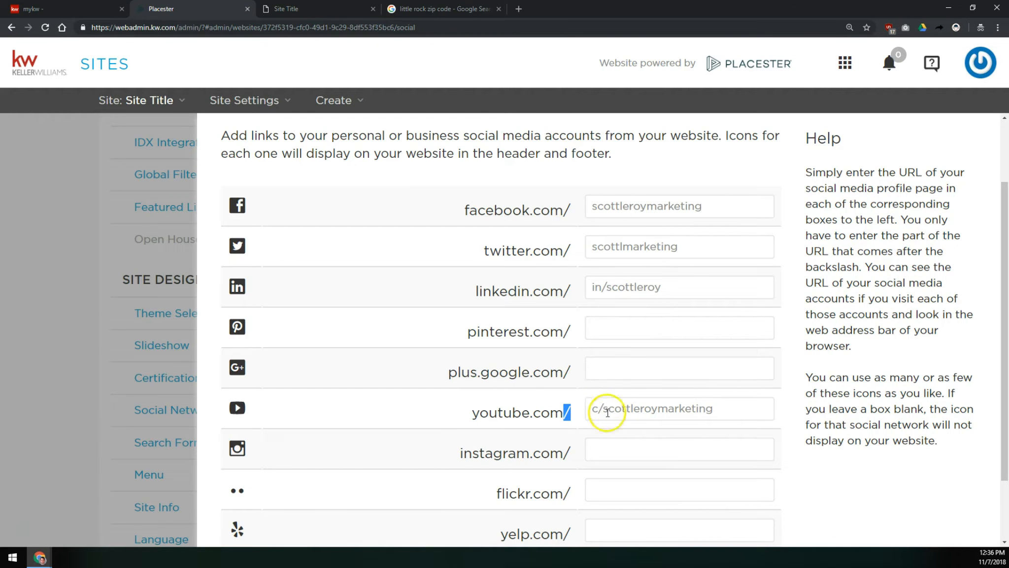
{"action": "left_click_drag", "start_coordinate": [597, 409], "coordinate": [611, 408]}
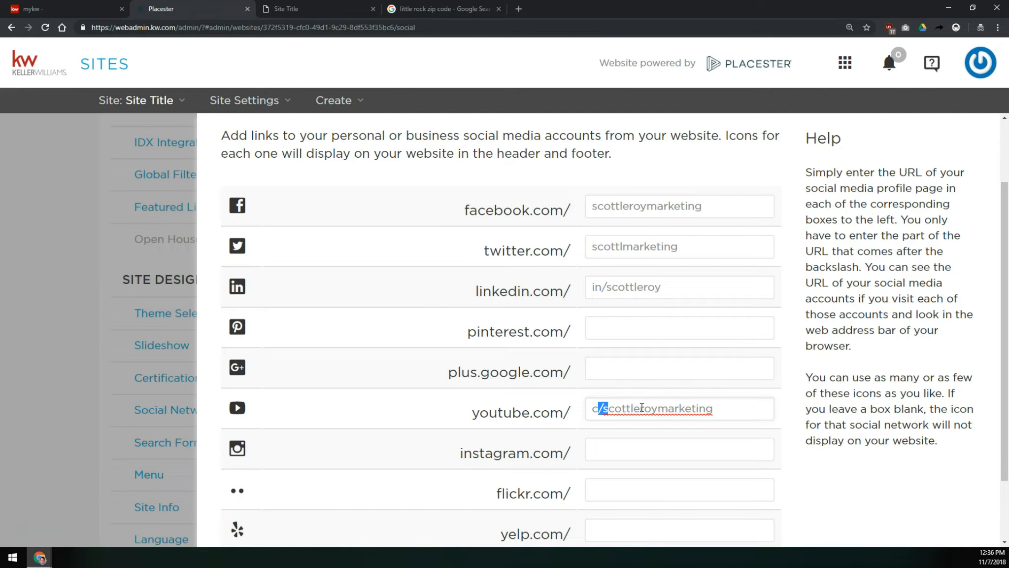
{"action": "left_click_drag", "start_coordinate": [590, 408], "coordinate": [707, 403]}
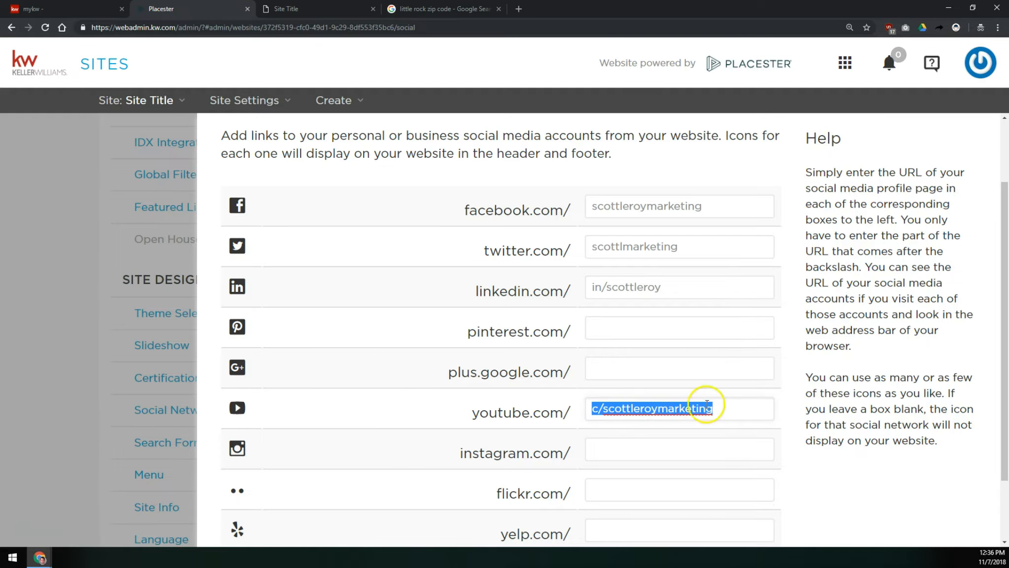
{"action": "left_click", "coordinate": [598, 409]}
{"action": "left_click", "coordinate": [598, 280]}
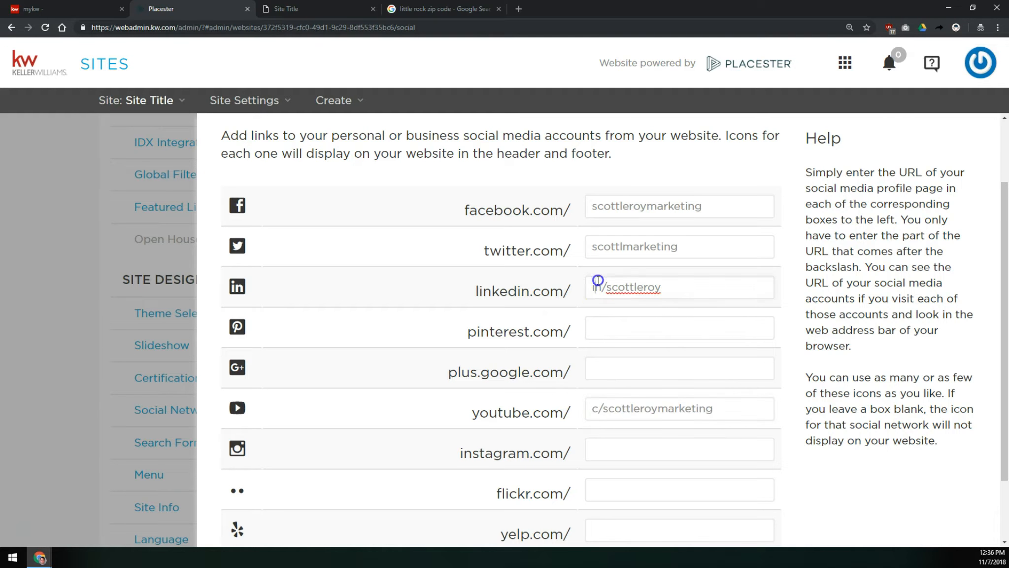
{"action": "left_click", "coordinate": [604, 401]}
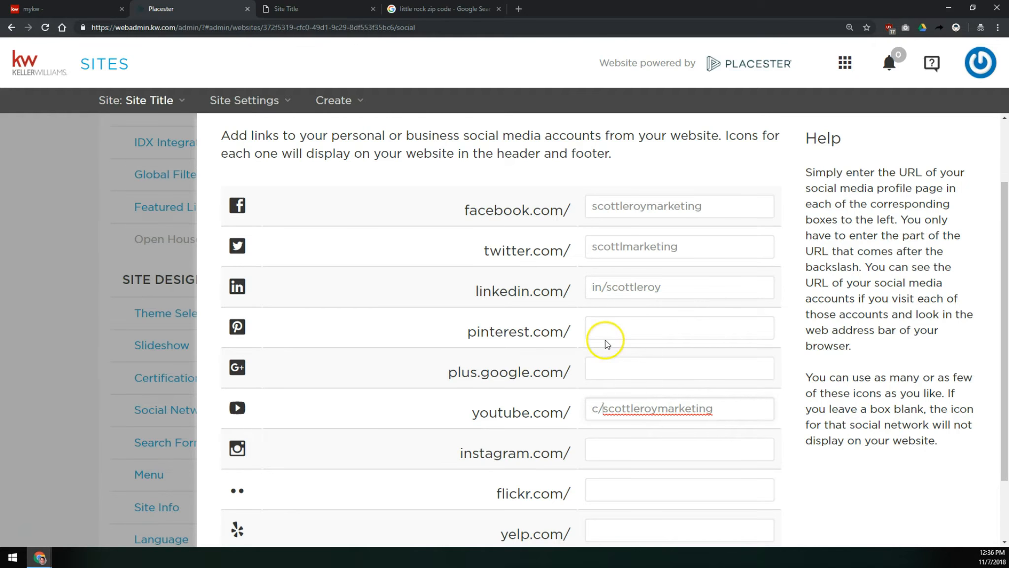
{"action": "scroll", "coordinate": [640, 320], "scroll_direction": "down", "scroll_amount": 2}
{"action": "left_click", "coordinate": [758, 507]}
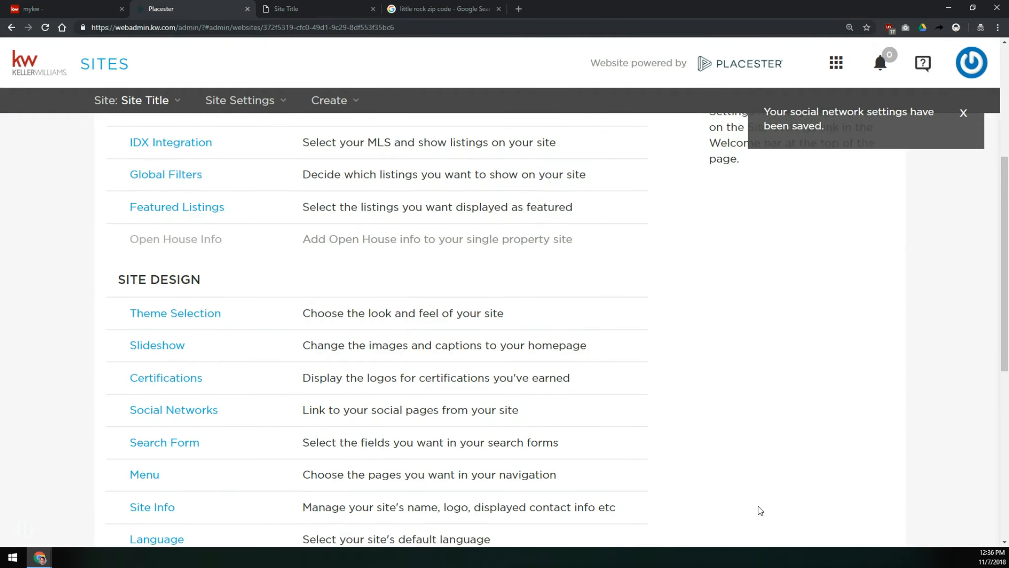
- Check the social media icons in the live site's header, then return to the admin
{"action": "key", "text": "ctrl+Tab"}
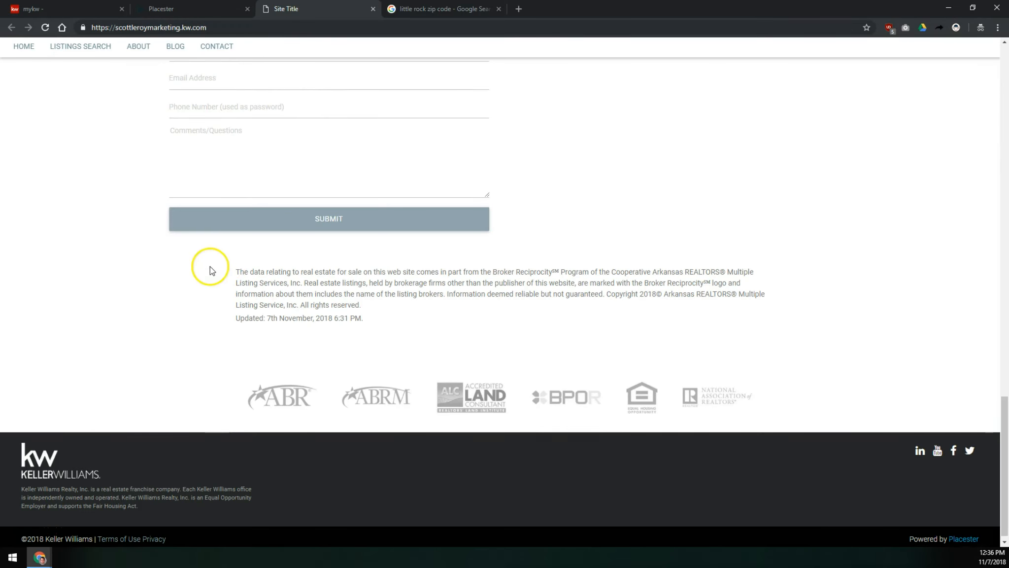
{"action": "scroll", "coordinate": [210, 267], "scroll_direction": "up", "scroll_amount": 15}
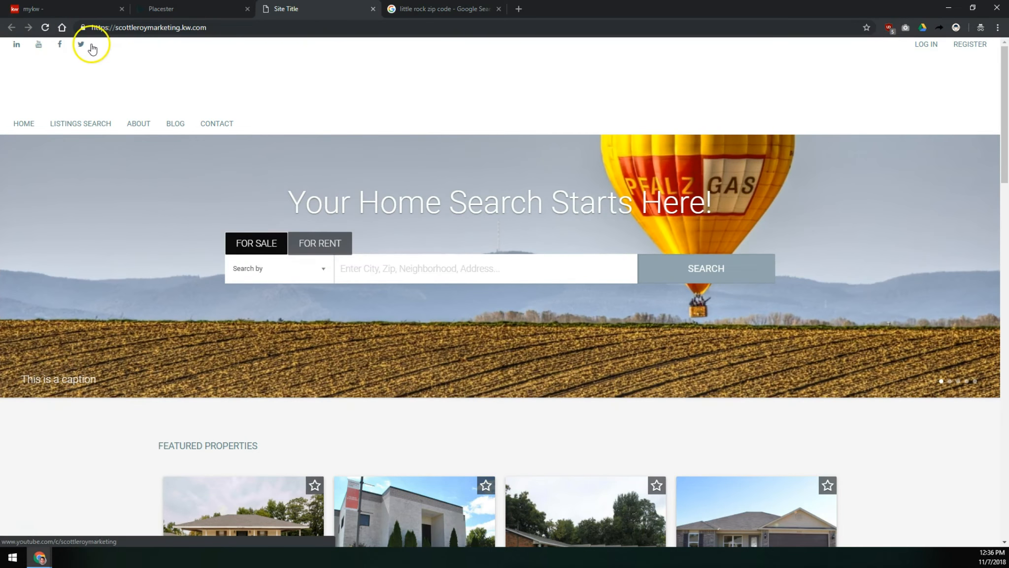
{"action": "left_click", "coordinate": [168, 9]}
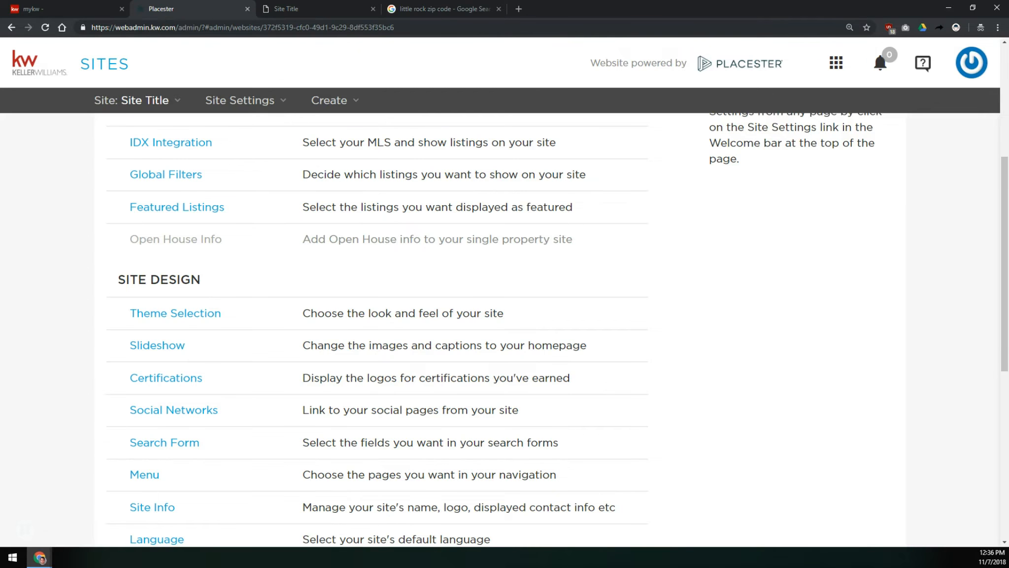
- Keep Omnibox With Autosuggest in the Search Form for both home and listings pages
{"action": "scroll", "coordinate": [130, 422], "scroll_direction": "down", "scroll_amount": 2}
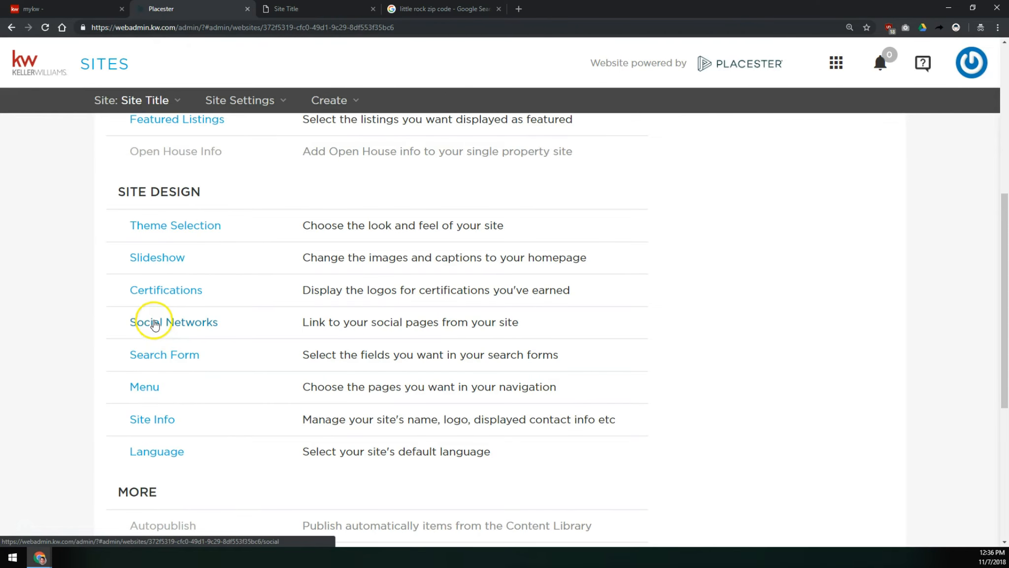
{"action": "left_click", "coordinate": [163, 357]}
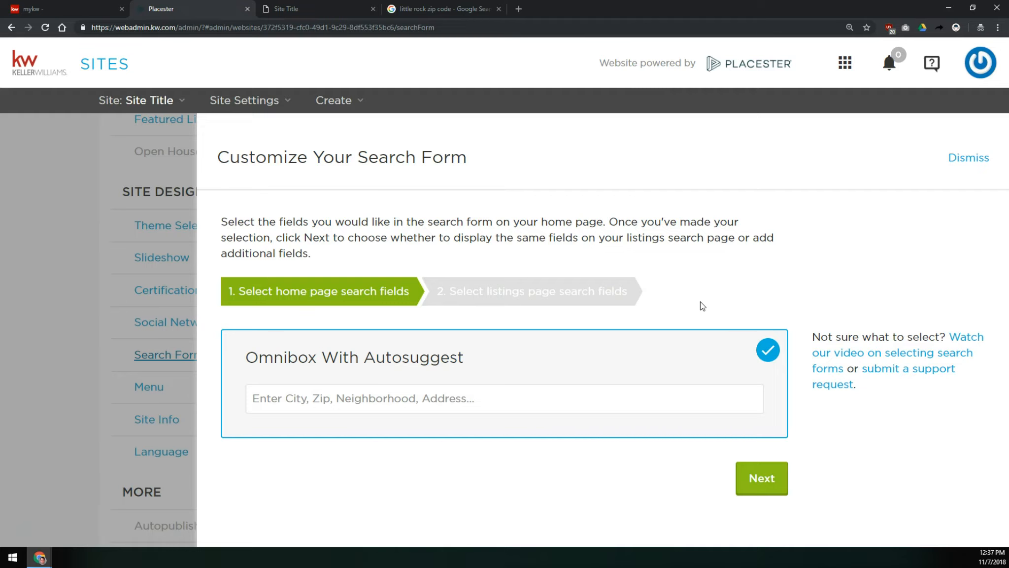
{"action": "left_click", "coordinate": [776, 486]}
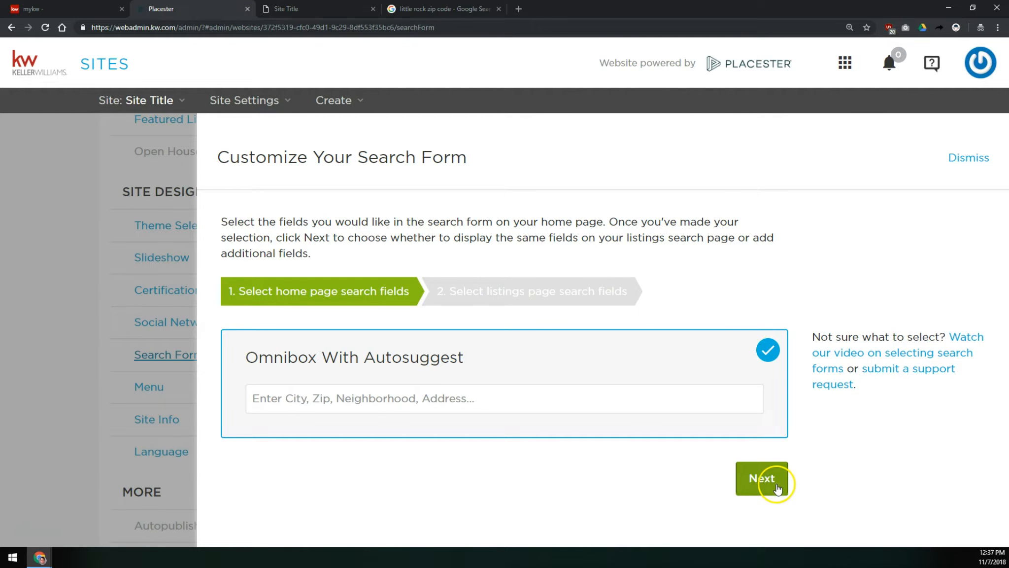
{"action": "left_click", "coordinate": [773, 481]}
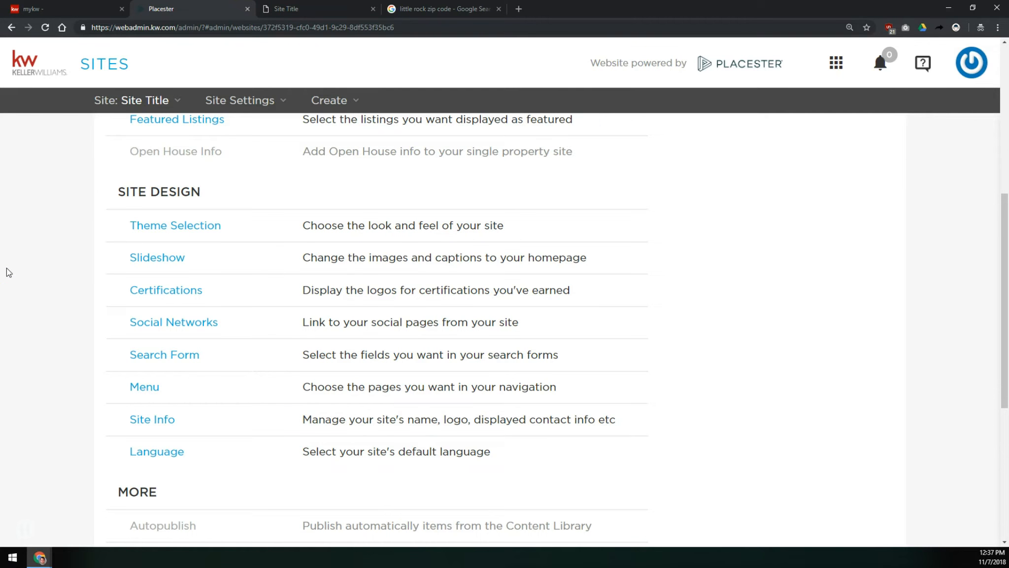
- Switch the theme to Plymouth with the grey colour scheme and save the theme settings
{"action": "left_click", "coordinate": [146, 225]}
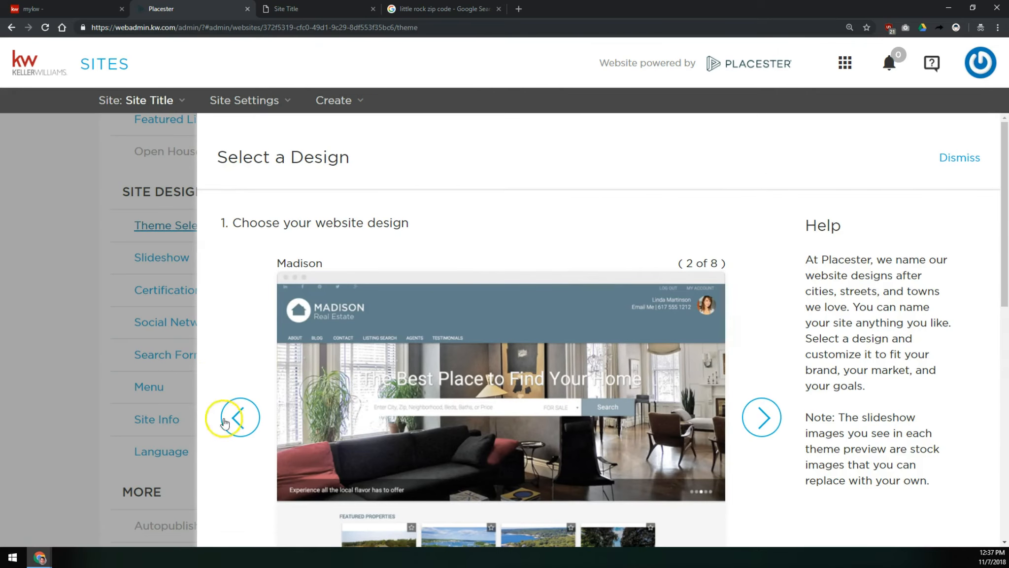
{"action": "left_click", "coordinate": [232, 419]}
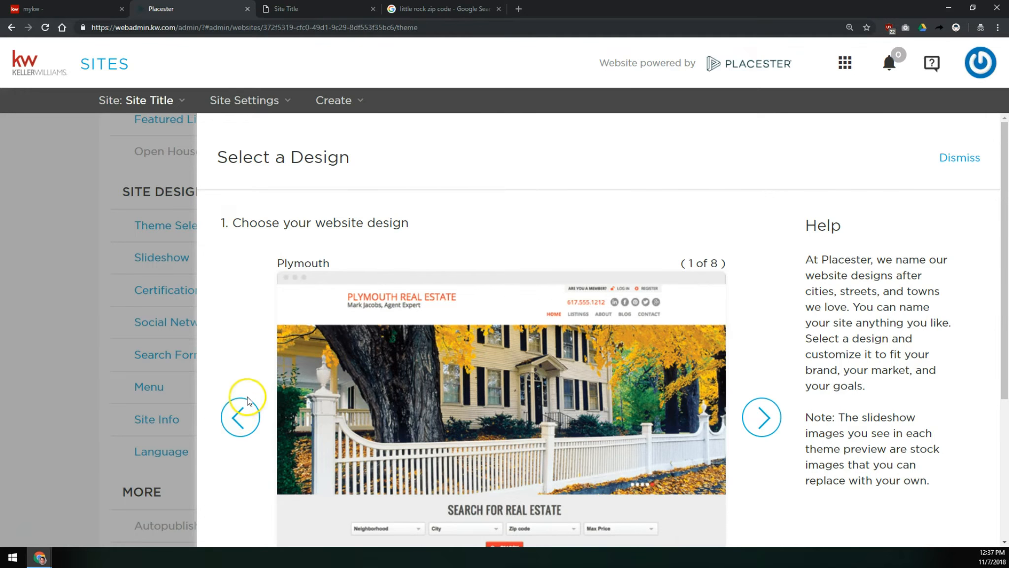
{"action": "scroll", "coordinate": [243, 413], "scroll_direction": "down", "scroll_amount": 4}
{"action": "left_click", "coordinate": [455, 424]}
{"action": "scroll", "coordinate": [460, 416], "scroll_direction": "up", "scroll_amount": 3}
{"action": "scroll", "coordinate": [460, 411], "scroll_direction": "down", "scroll_amount": 3}
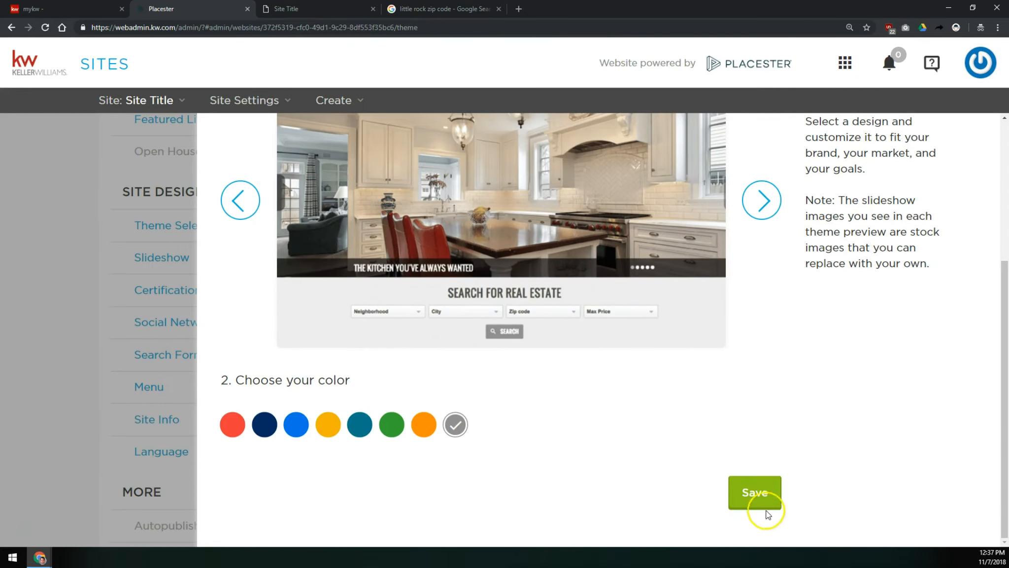
{"action": "left_click", "coordinate": [762, 492]}
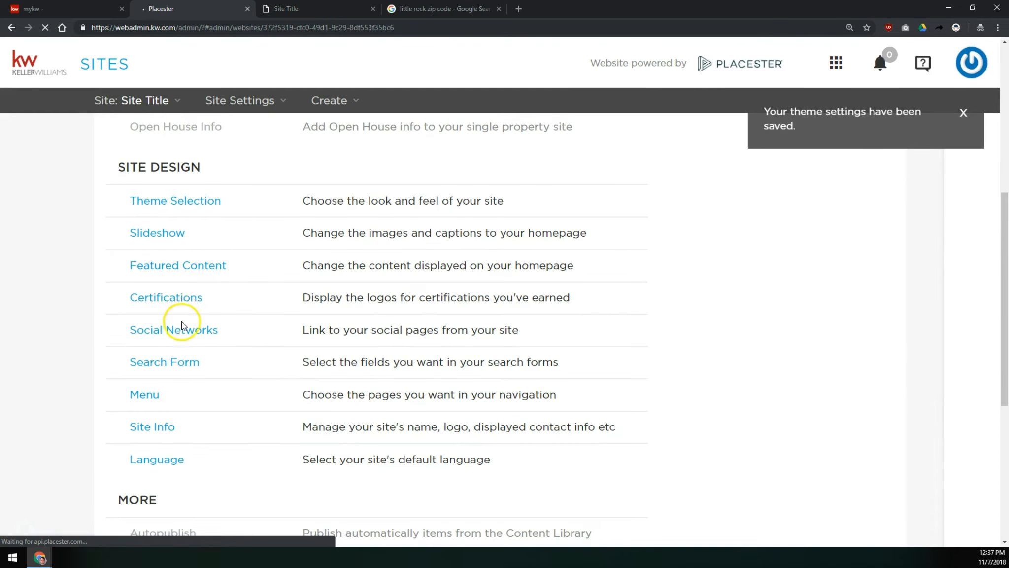
- Open the Search Form settings and keep Omnibox With Autosuggest for the home page search fields
{"action": "left_click", "coordinate": [170, 326]}
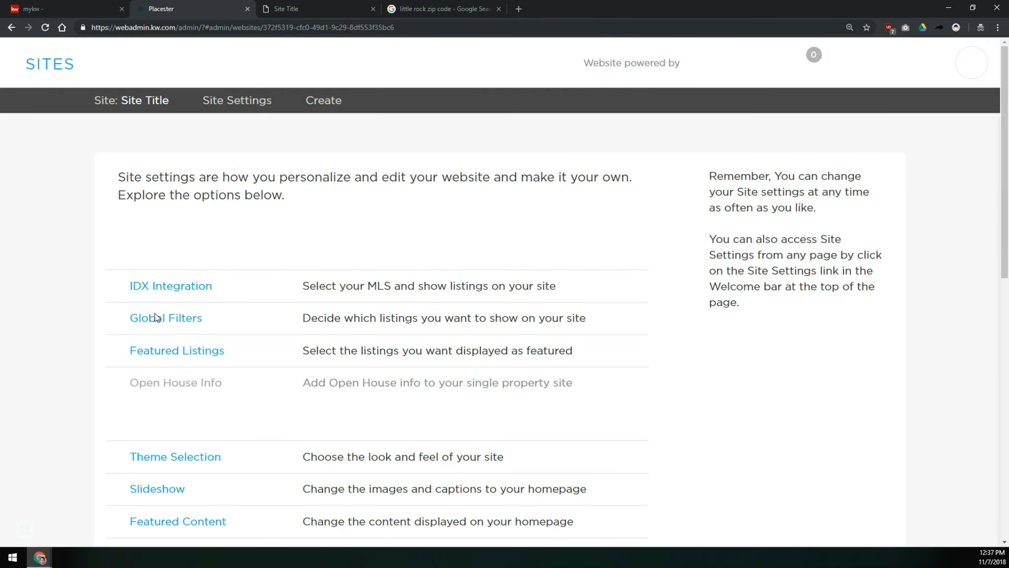
{"action": "scroll", "coordinate": [169, 343], "scroll_direction": "down", "scroll_amount": 3}
{"action": "left_click", "coordinate": [173, 411]}
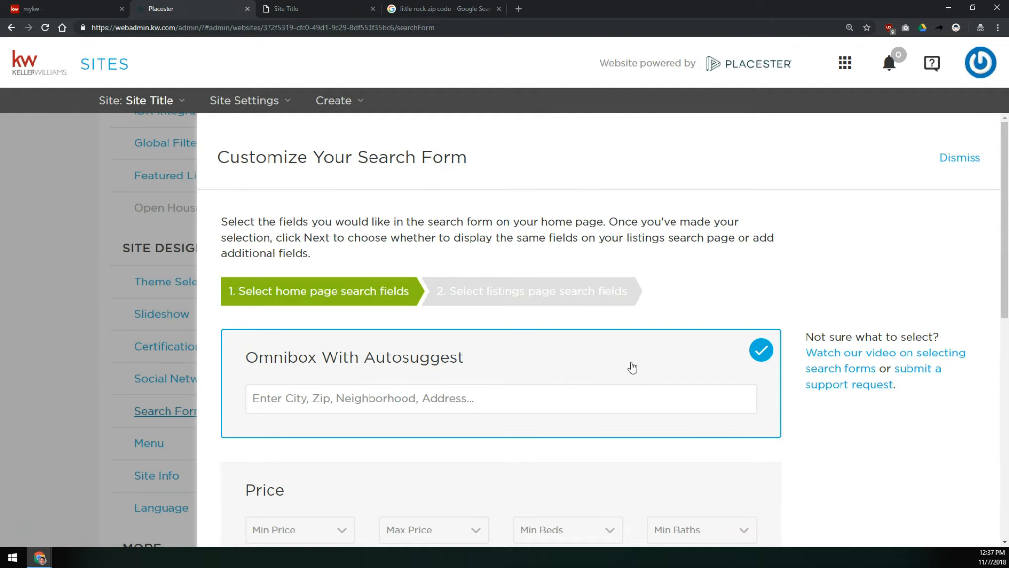
{"action": "scroll", "coordinate": [632, 367], "scroll_direction": "down", "scroll_amount": 3}
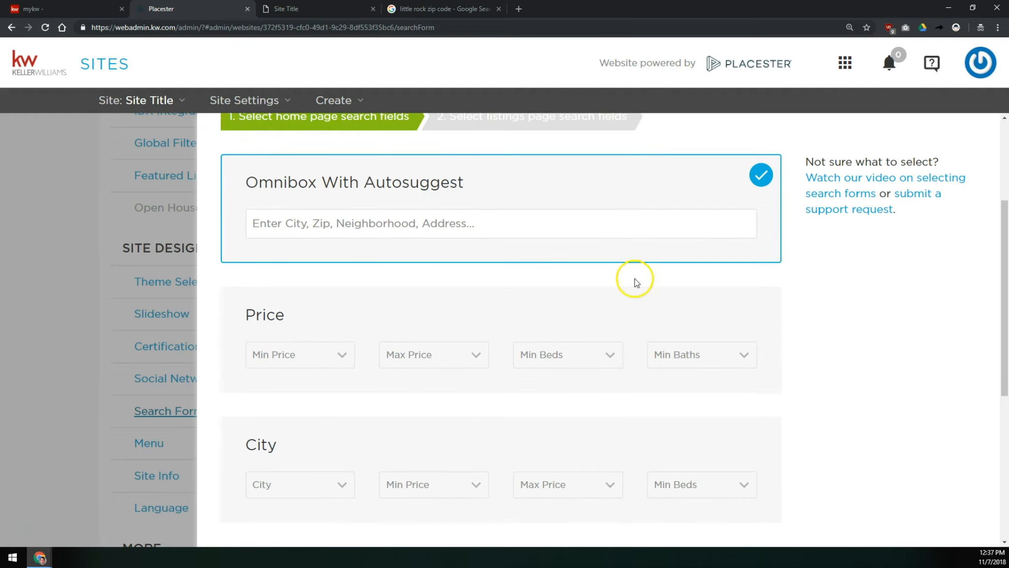
{"action": "scroll", "coordinate": [648, 283], "scroll_direction": "down", "scroll_amount": 2}
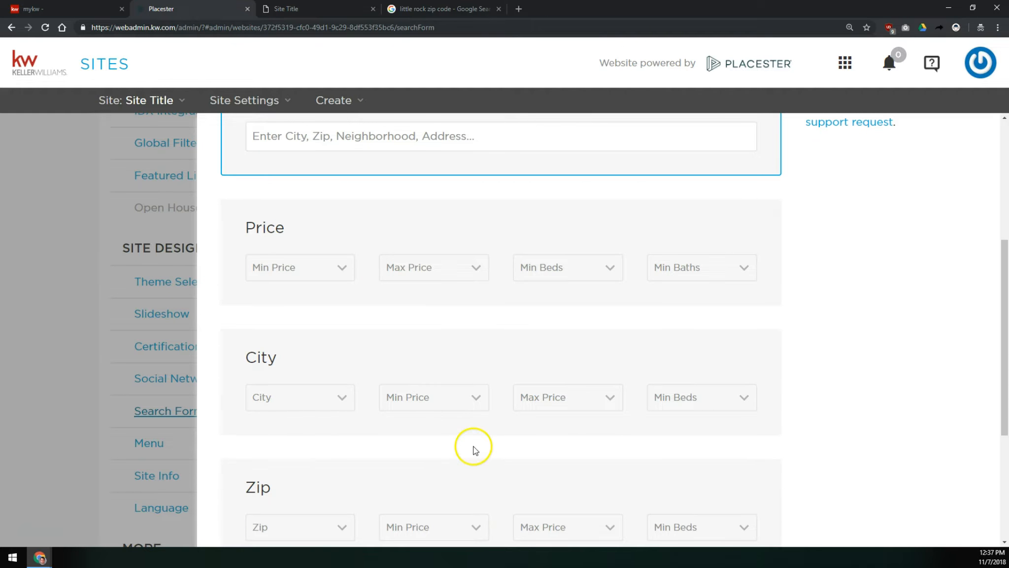
{"action": "scroll", "coordinate": [473, 447], "scroll_direction": "down", "scroll_amount": 2}
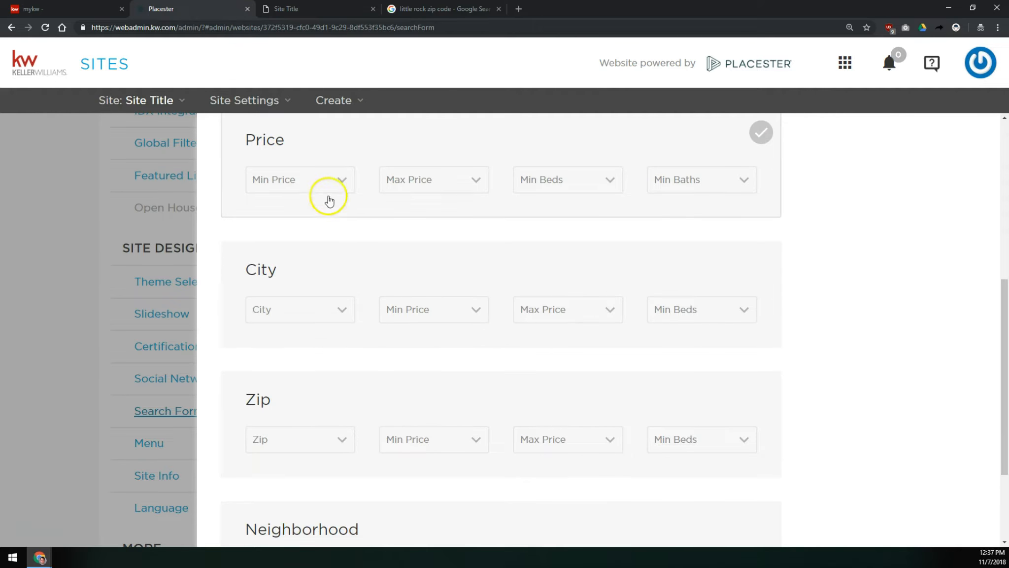
{"action": "scroll", "coordinate": [269, 198], "scroll_direction": "down", "scroll_amount": 2}
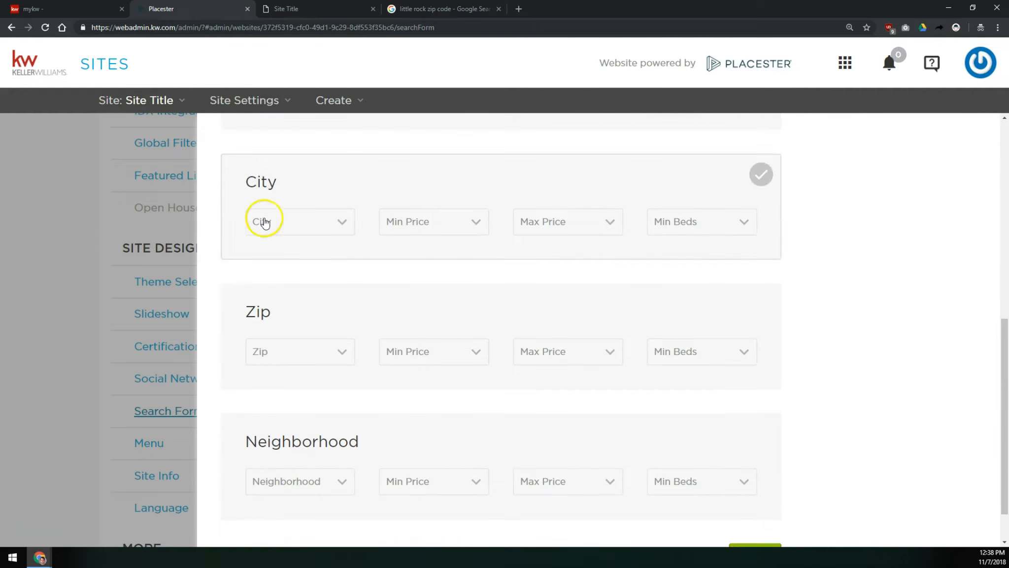
{"action": "scroll", "coordinate": [345, 384], "scroll_direction": "up", "scroll_amount": 4}
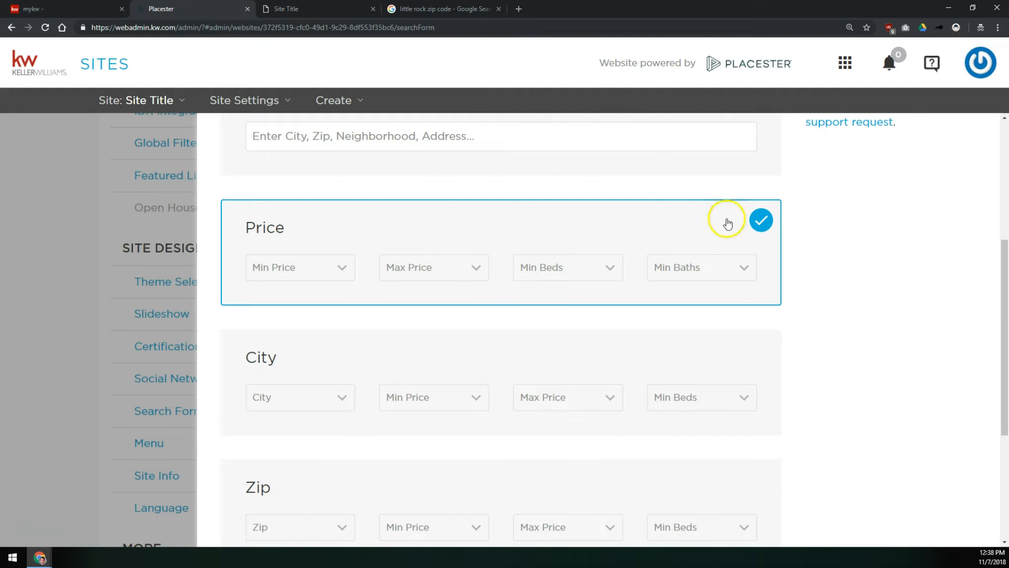
{"action": "scroll", "coordinate": [635, 405], "scroll_direction": "down", "scroll_amount": 5}
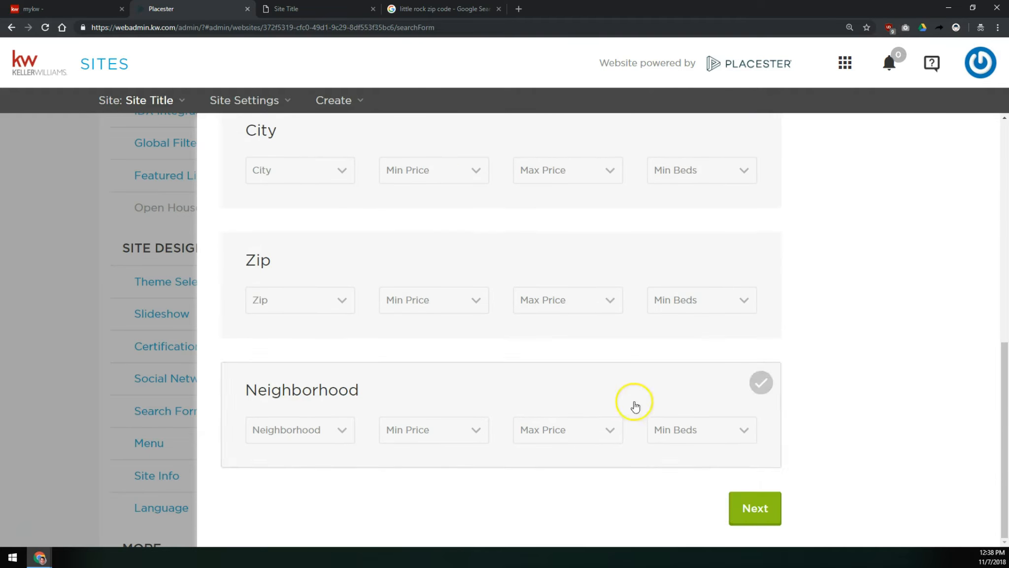
{"action": "left_click", "coordinate": [757, 509]}
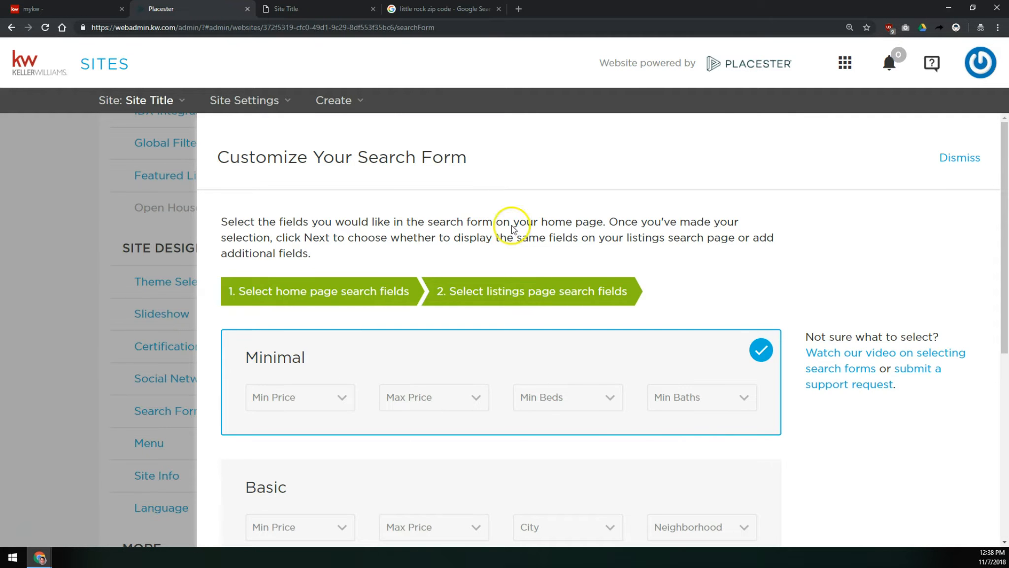
- Choose the Advanced field set for the listings page search form and save the search form settings
{"action": "scroll", "coordinate": [469, 150], "scroll_direction": "down", "scroll_amount": 3}
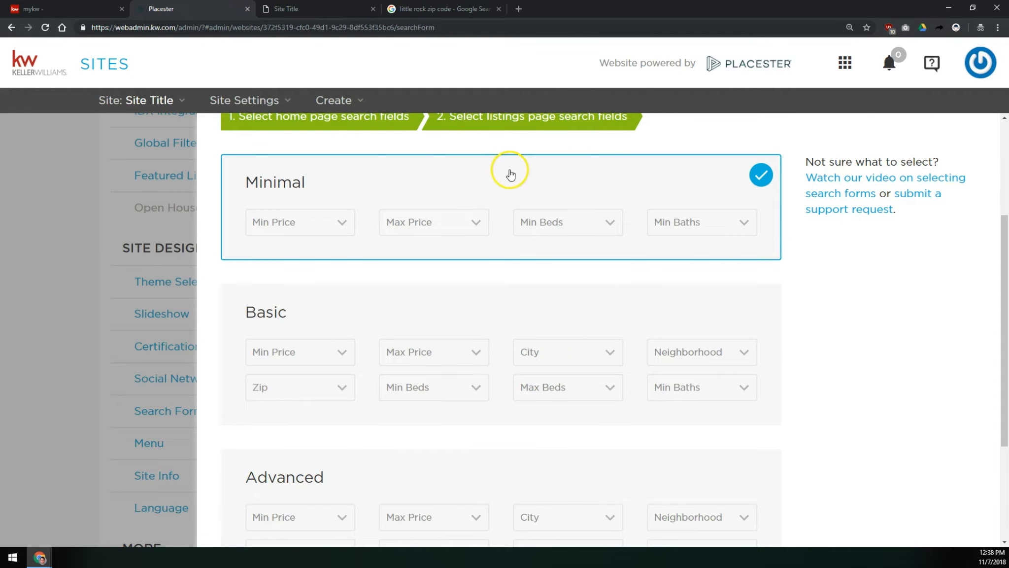
{"action": "left_click", "coordinate": [315, 8]}
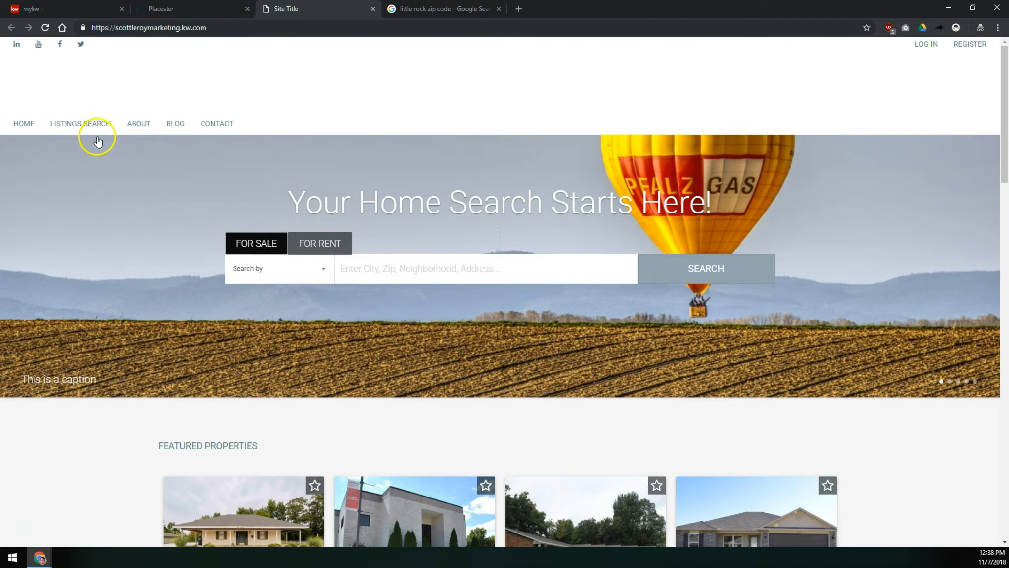
{"action": "left_click", "coordinate": [161, 9]}
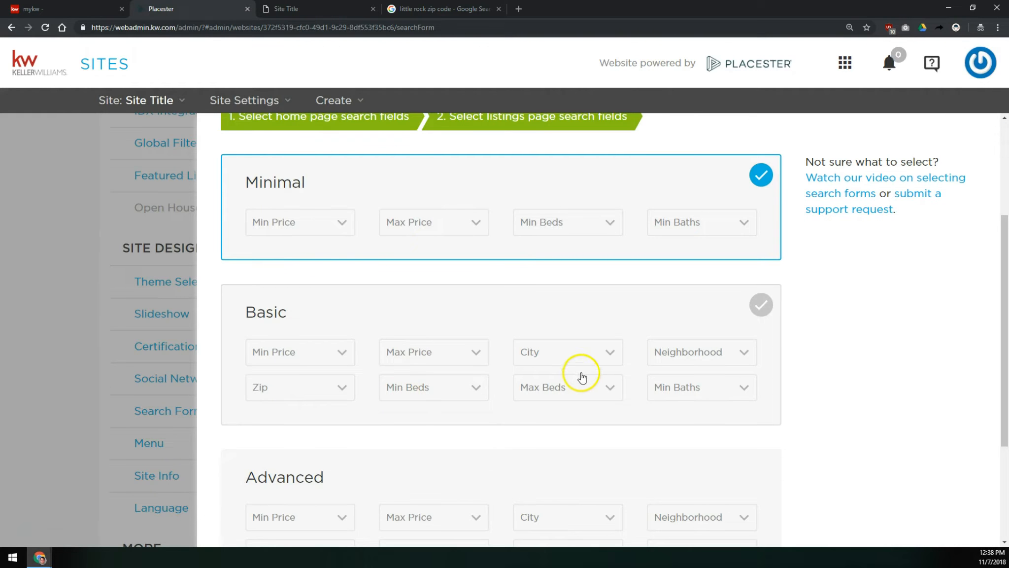
{"action": "scroll", "coordinate": [580, 375], "scroll_direction": "down", "scroll_amount": 3}
{"action": "left_click", "coordinate": [551, 355]}
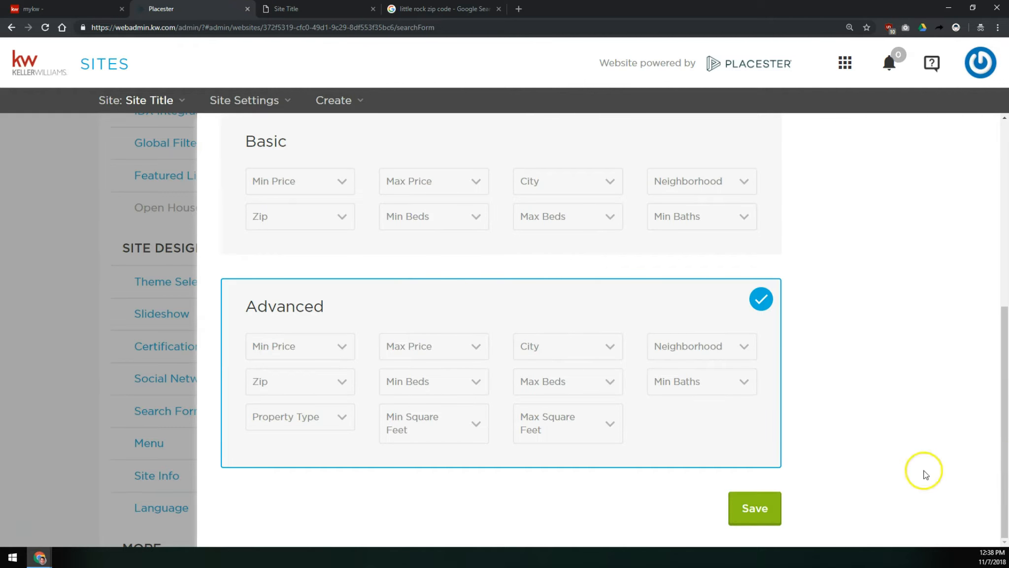
{"action": "left_click", "coordinate": [763, 512]}
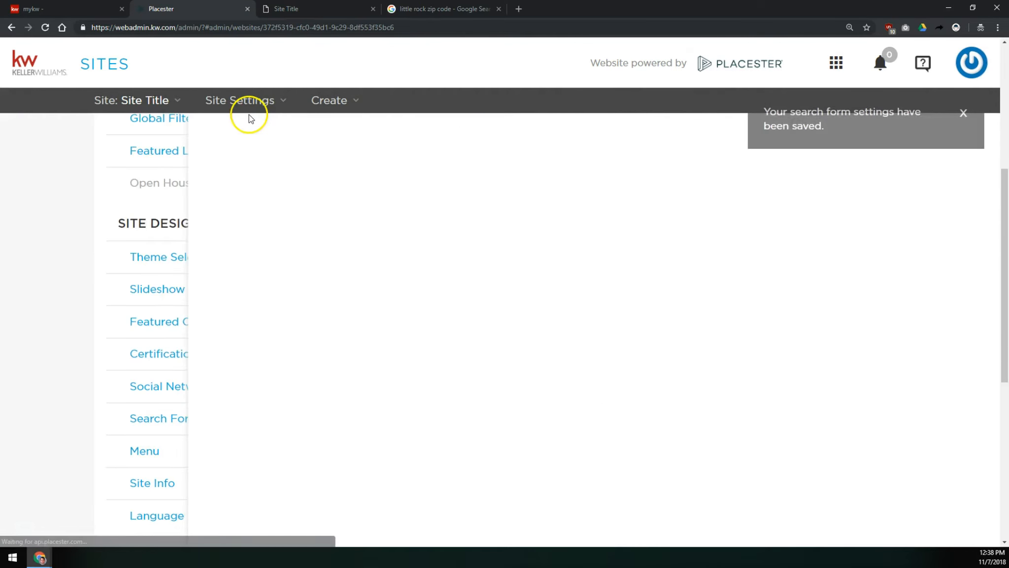
- Reload the live site and run a home page listings search with a minimum price of $150,000
{"action": "left_click", "coordinate": [285, 8]}
{"action": "left_click", "coordinate": [40, 29]}
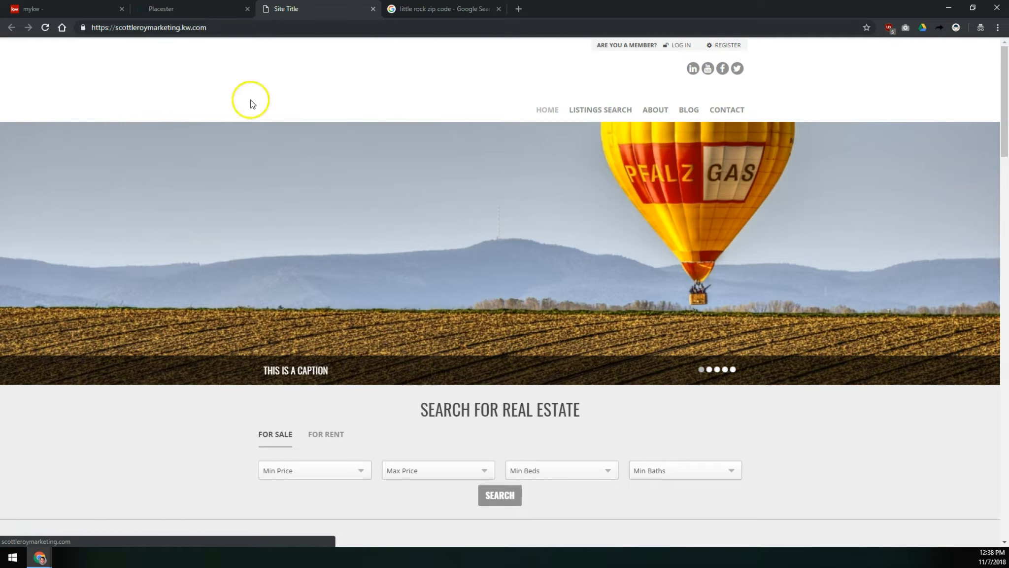
{"action": "scroll", "coordinate": [359, 416], "scroll_direction": "down", "scroll_amount": 2}
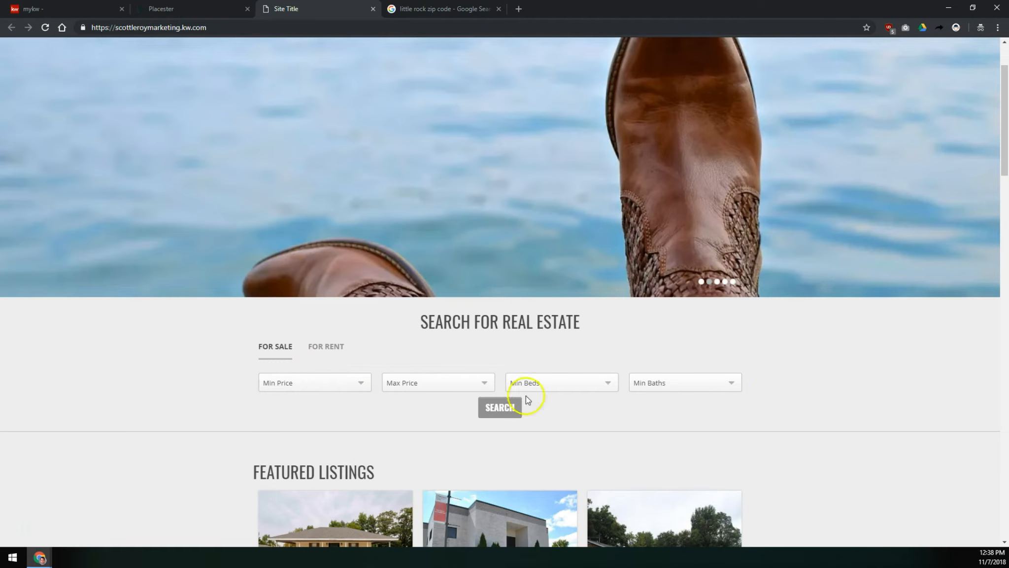
{"action": "left_click", "coordinate": [359, 385]}
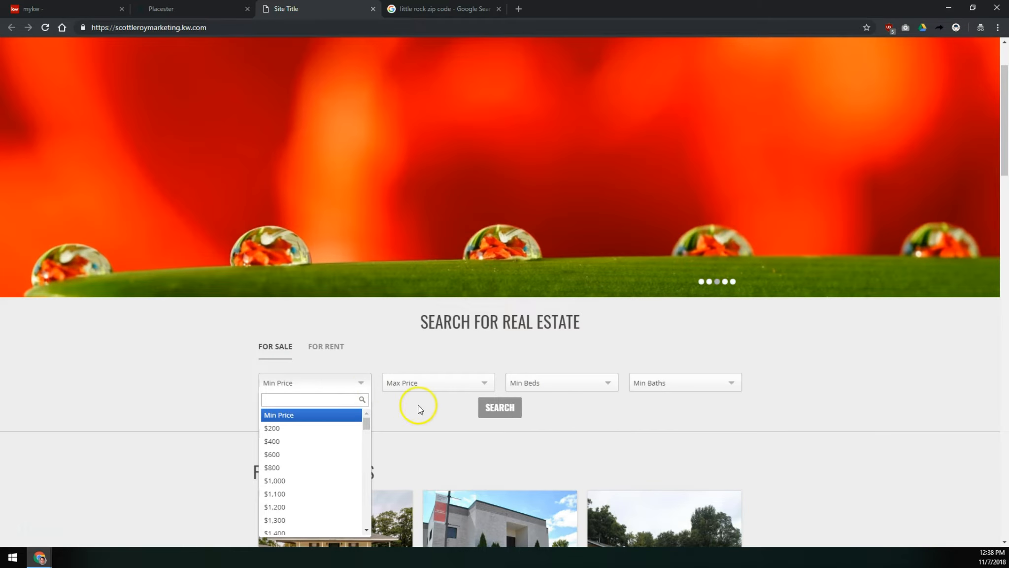
{"action": "type", "text": "1250"}
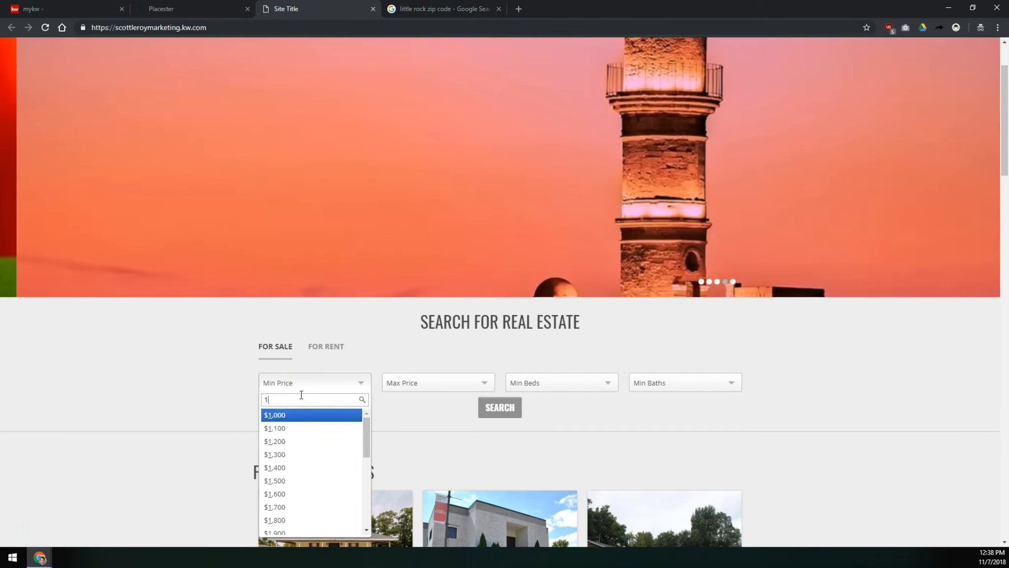
{"action": "key", "text": "BackSpace"}
{"action": "key", "text": "BackSpace"}
{"action": "type", "text": "5000"}
{"action": "key", "text": "BackSpace"}
{"action": "key", "text": "BackSpace"}
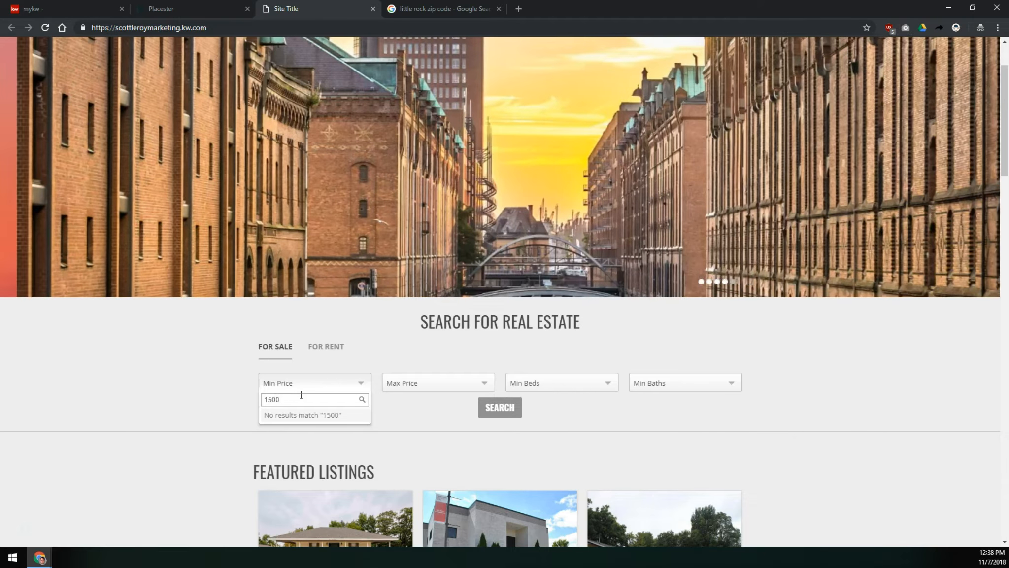
{"action": "left_click", "coordinate": [292, 414]}
{"action": "left_click", "coordinate": [506, 408]}
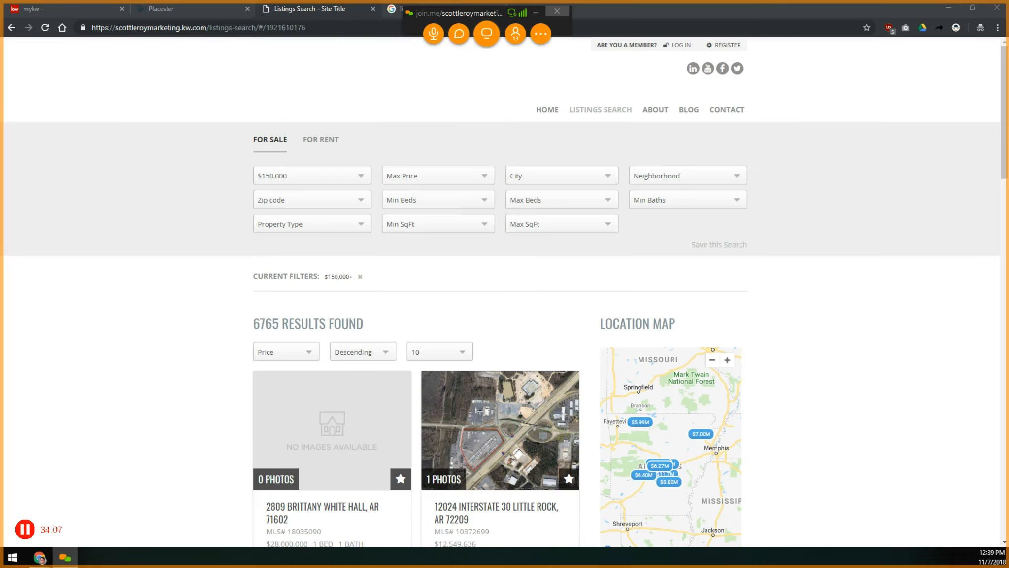
{"action": "left_click_drag", "start_coordinate": [401, 214], "coordinate": [451, 78]}
{"action": "left_click_drag", "start_coordinate": [480, 12], "coordinate": [396, 566]}
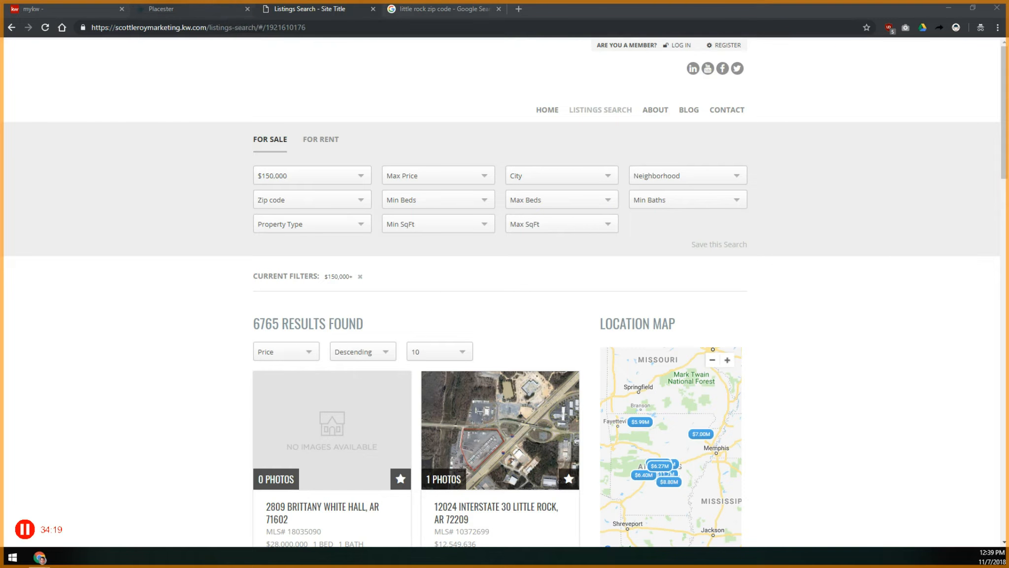
- Open the Menu configuration and add the Your Favorite Listings page to the navigation
{"action": "left_click", "coordinate": [217, 9]}
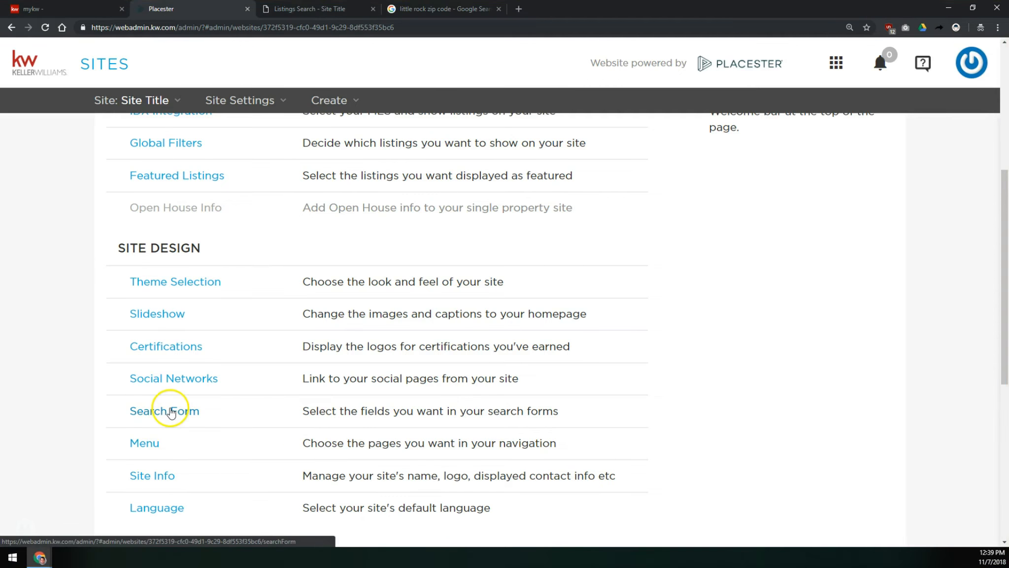
{"action": "left_click", "coordinate": [142, 442]}
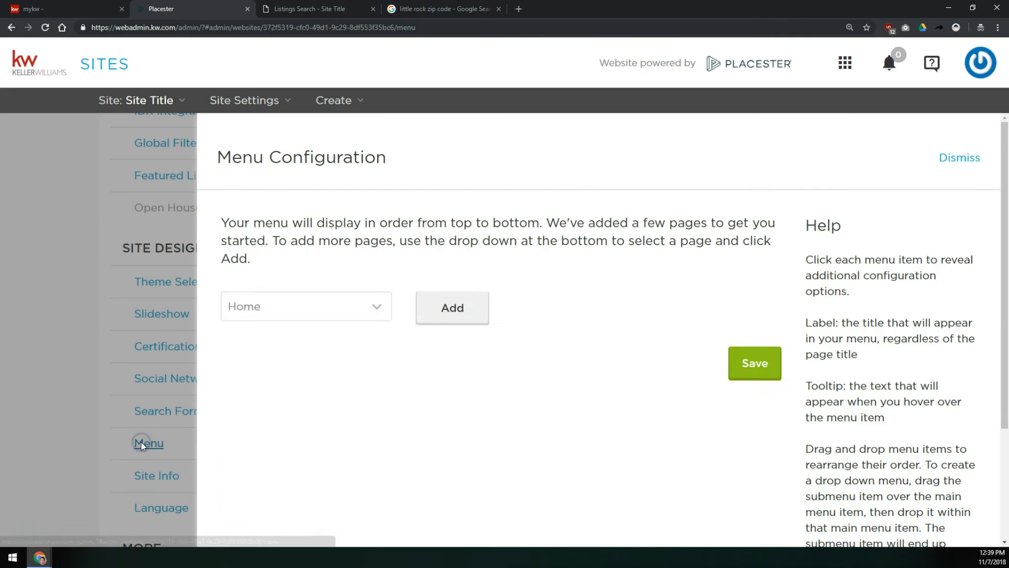
{"action": "scroll", "coordinate": [493, 306], "scroll_direction": "down", "scroll_amount": 2}
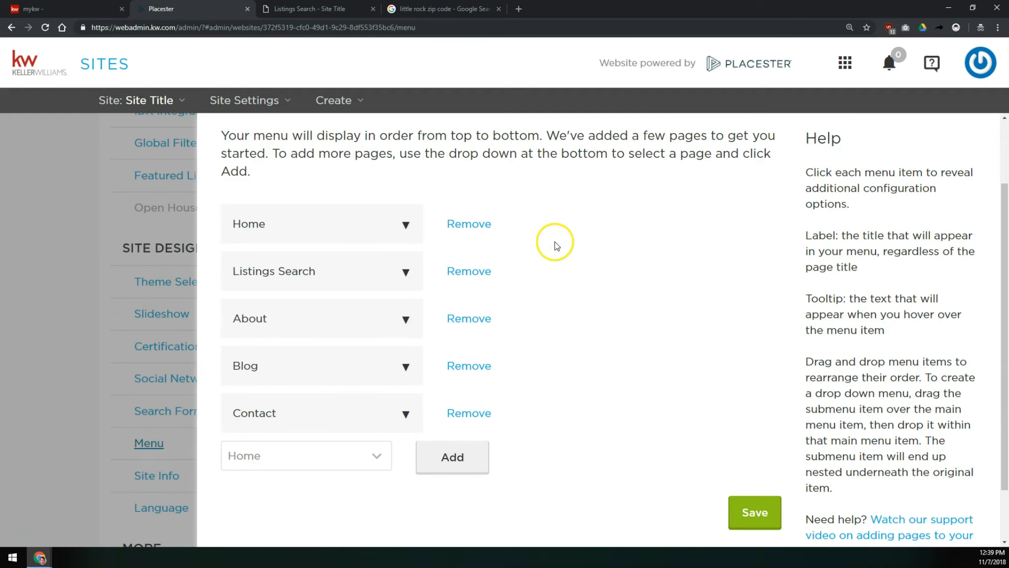
{"action": "left_click", "coordinate": [521, 279]}
{"action": "left_click", "coordinate": [327, 267]}
{"action": "left_click", "coordinate": [355, 457]}
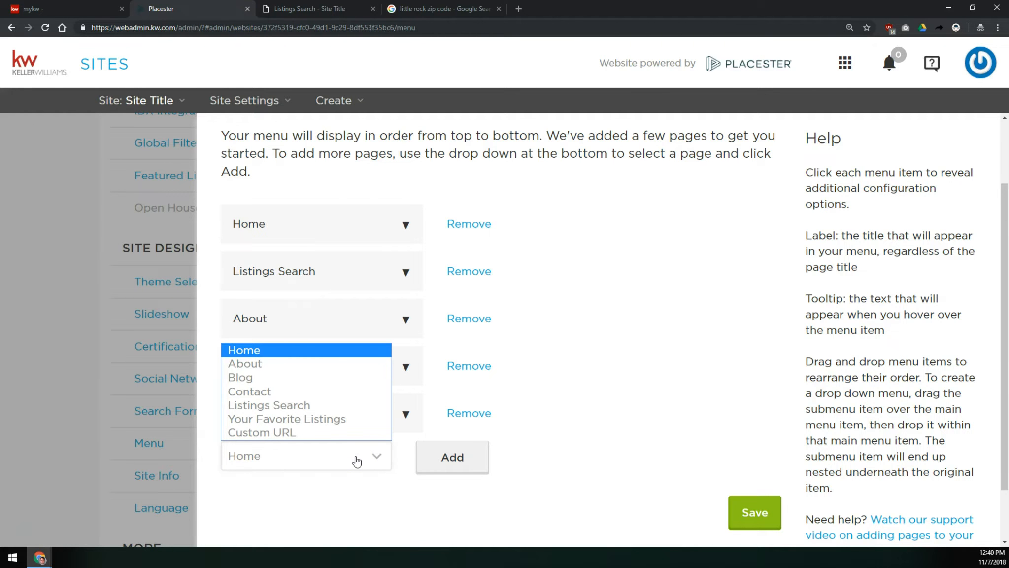
{"action": "left_click", "coordinate": [290, 419]}
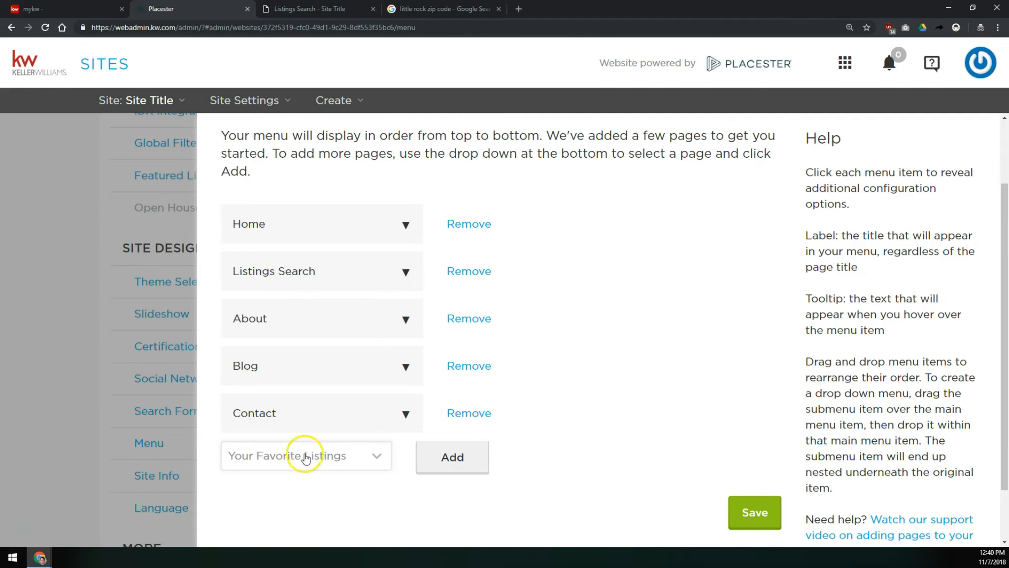
{"action": "left_click", "coordinate": [458, 458]}
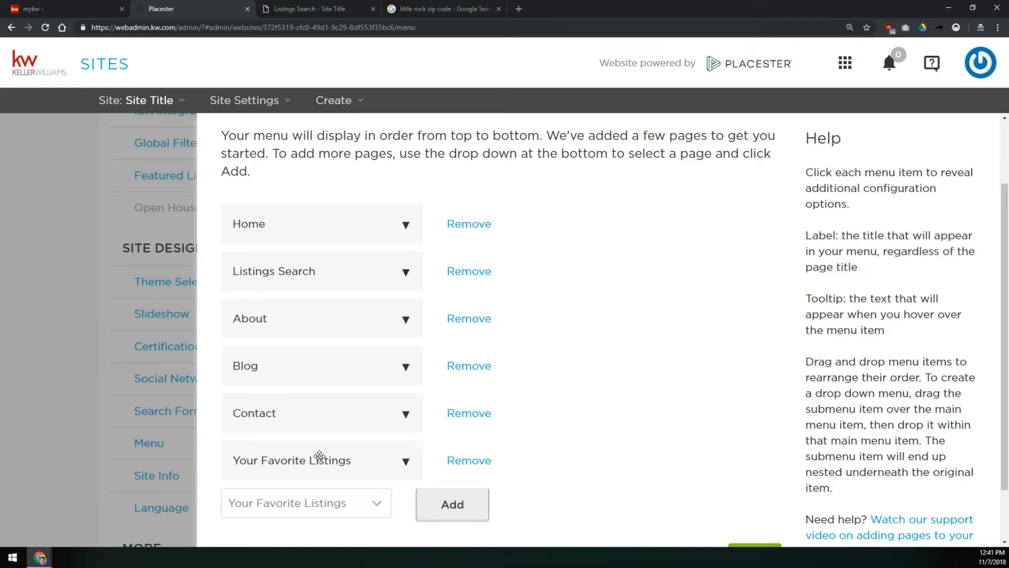
- Nest Your Favorite Listings as a submenu item beneath Listings Search
{"action": "left_click_drag", "start_coordinate": [319, 455], "coordinate": [315, 309]}
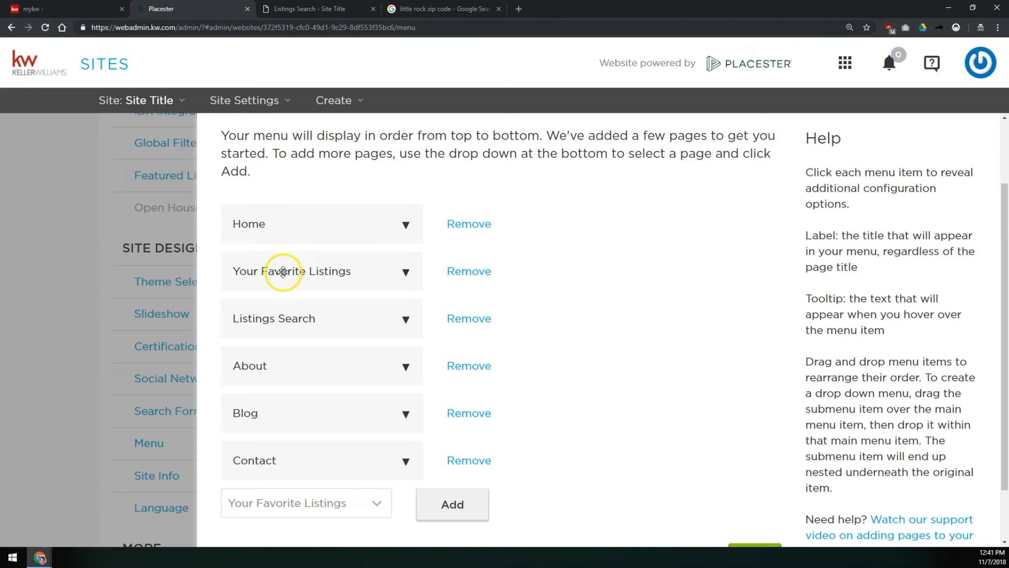
{"action": "left_click_drag", "start_coordinate": [299, 272], "coordinate": [324, 364]}
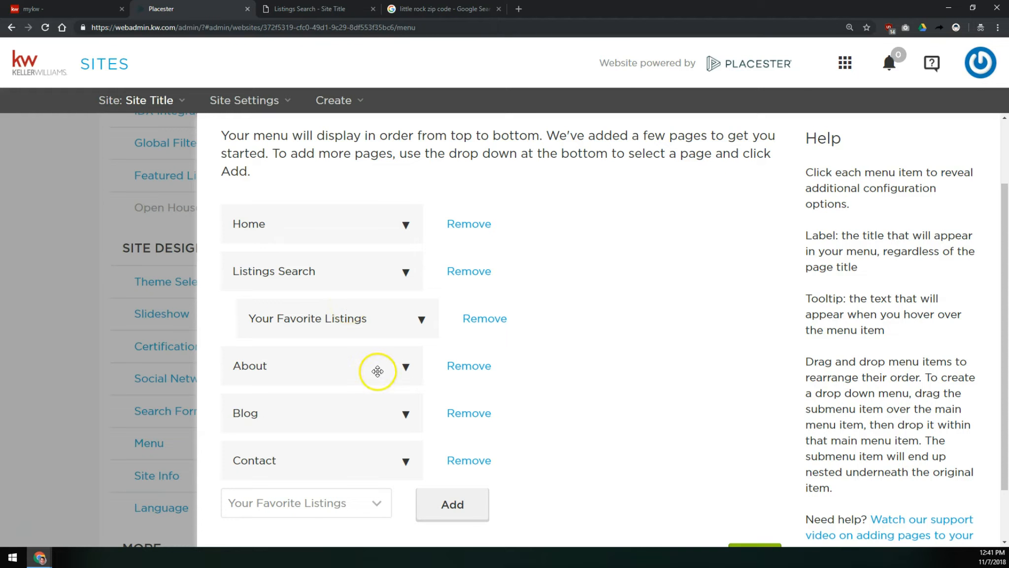
- Add a Custom URL item to the navigation menu and expand its settings
{"action": "left_click", "coordinate": [289, 505]}
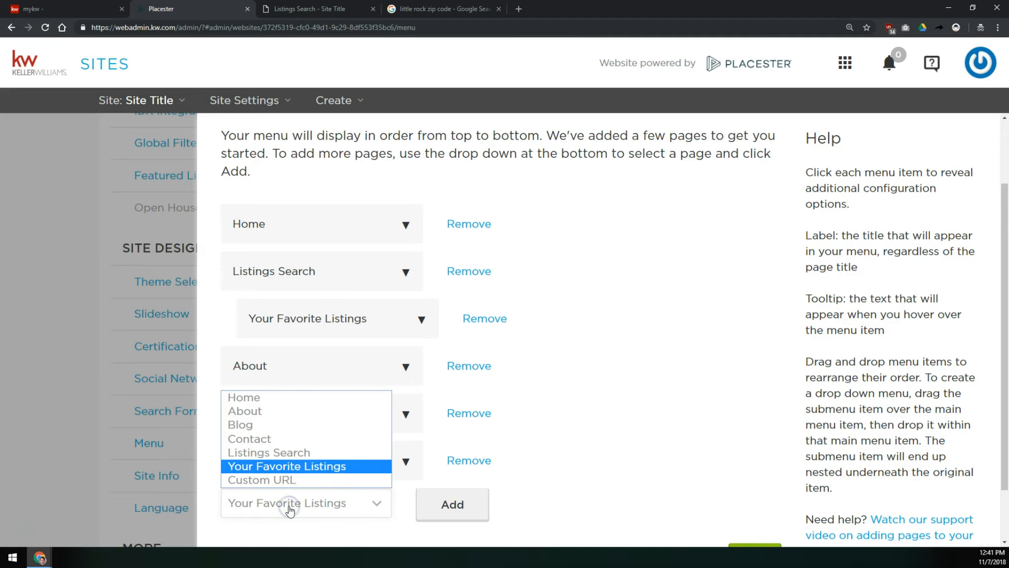
{"action": "left_click", "coordinate": [279, 481]}
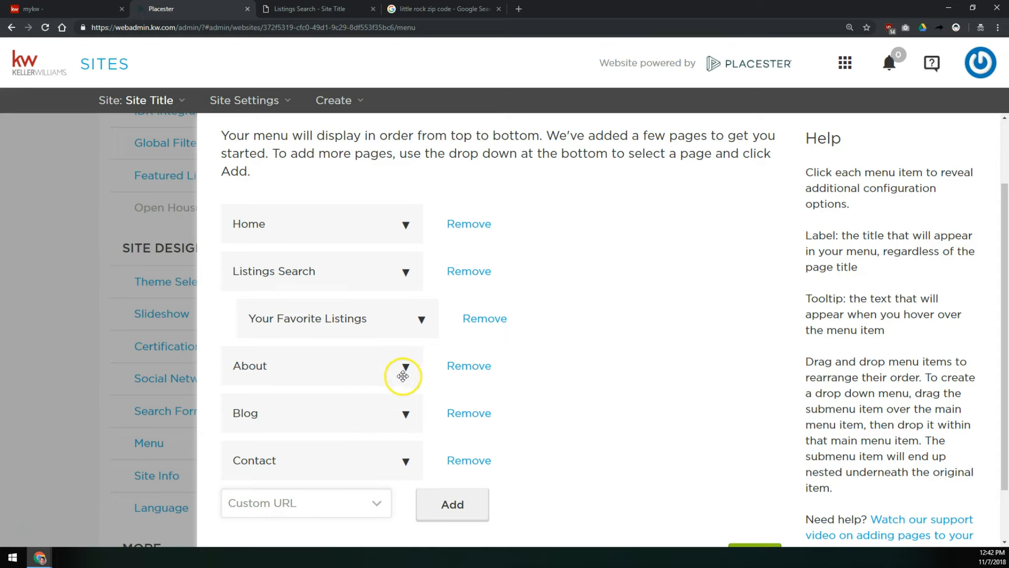
{"action": "left_click", "coordinate": [449, 503]}
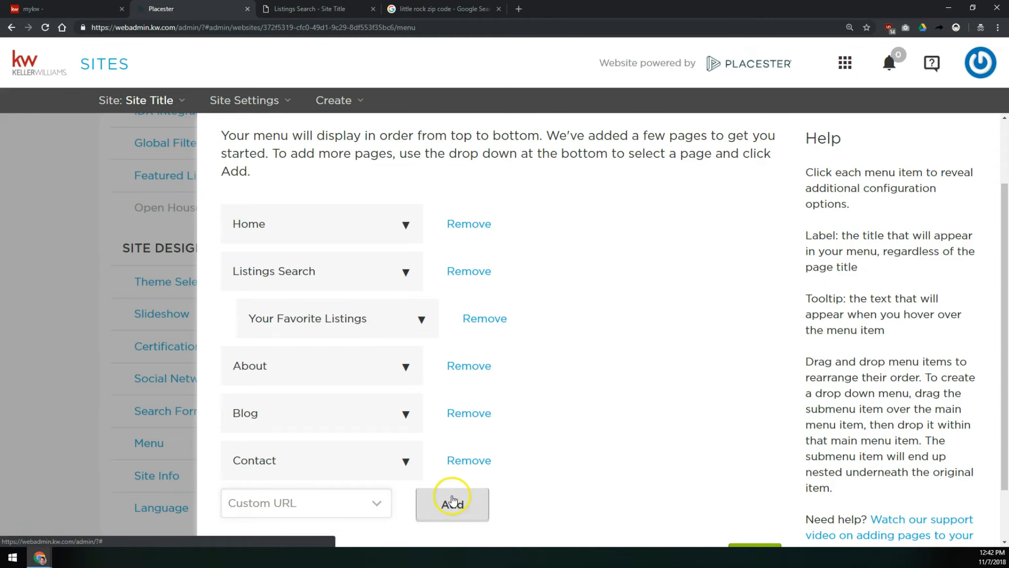
{"action": "scroll", "coordinate": [392, 434], "scroll_direction": "down", "scroll_amount": 3}
{"action": "left_click", "coordinate": [399, 373]}
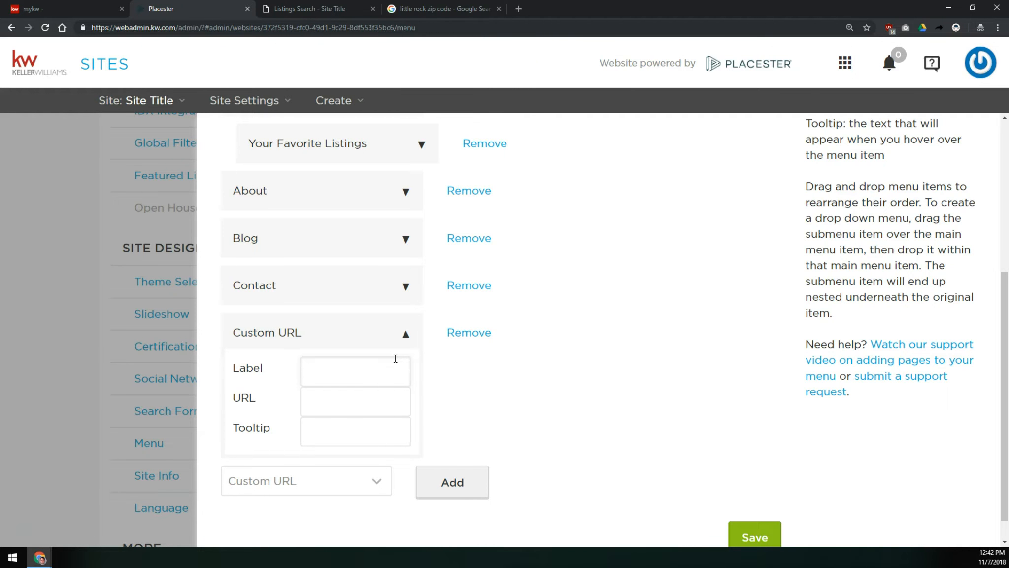
- Label the custom menu item Search Homes On The Go Free
{"action": "type", "text": "Search Homes On The Go Free"}
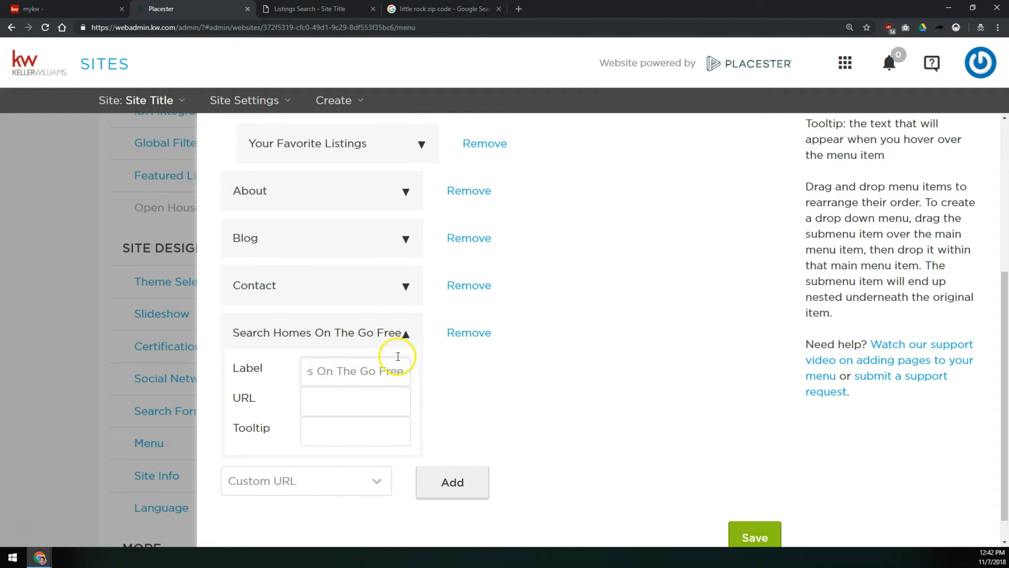
- Examine the myMarketing options on the mykw dashboard
{"action": "left_click", "coordinate": [388, 399]}
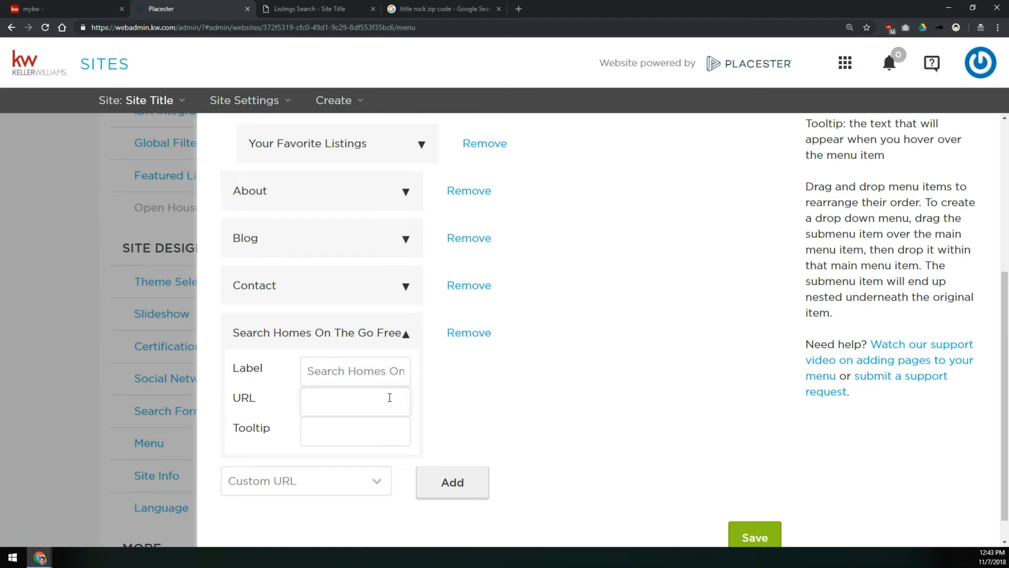
{"action": "left_click", "coordinate": [64, 9]}
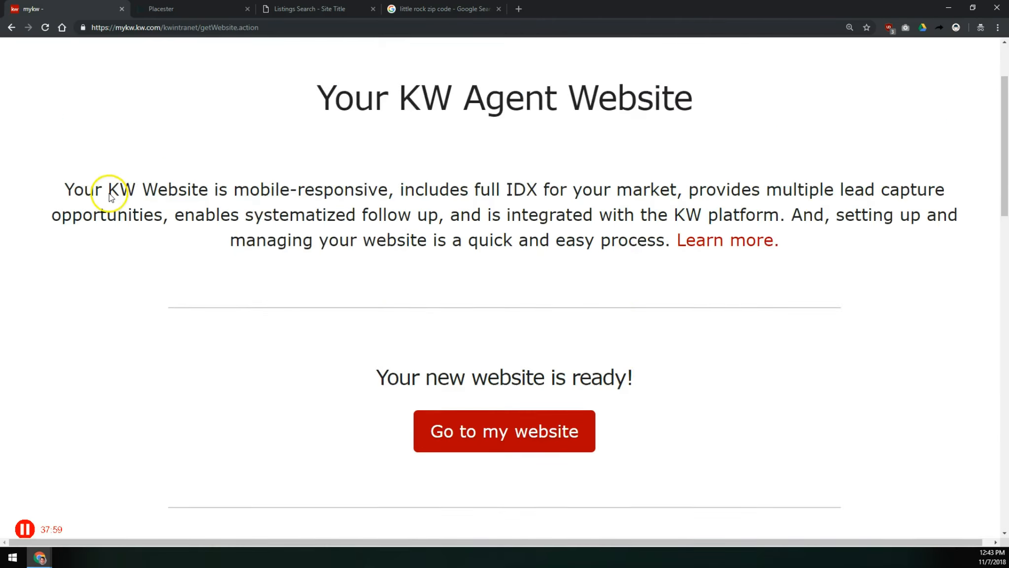
{"action": "scroll", "coordinate": [109, 193], "scroll_direction": "up", "scroll_amount": 3}
{"action": "left_click", "coordinate": [46, 58]}
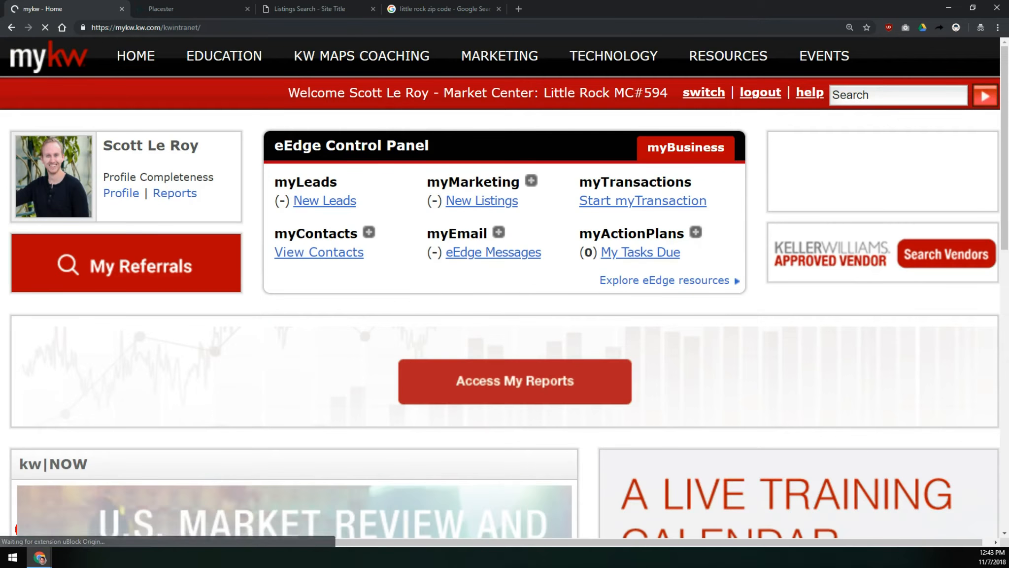
{"action": "left_click", "coordinate": [163, 9]}
{"action": "left_click", "coordinate": [58, 9]}
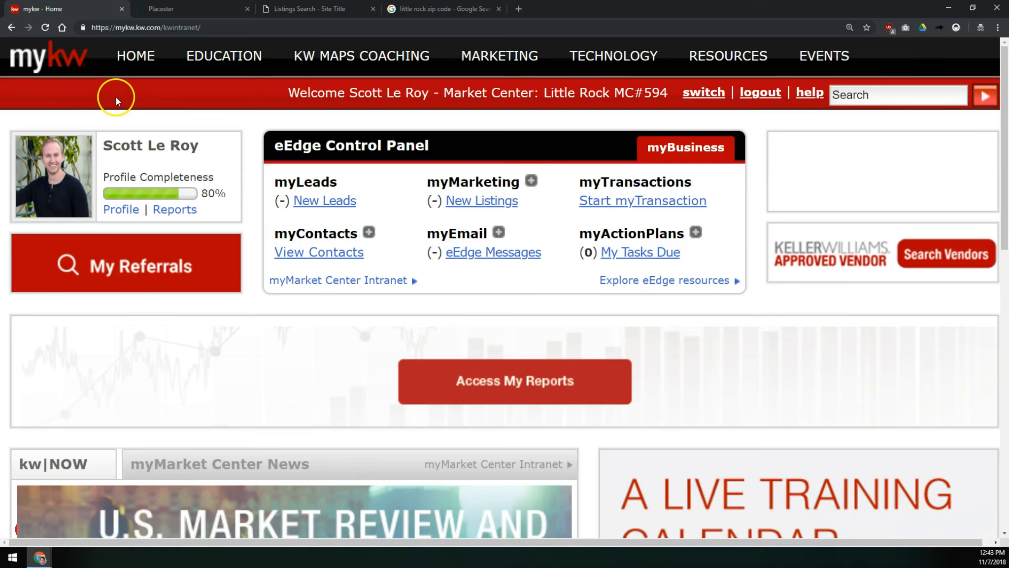
{"action": "left_click_drag", "start_coordinate": [274, 146], "coordinate": [434, 148]}
{"action": "left_click_drag", "start_coordinate": [423, 182], "coordinate": [495, 179]}
{"action": "left_click", "coordinate": [495, 178]}
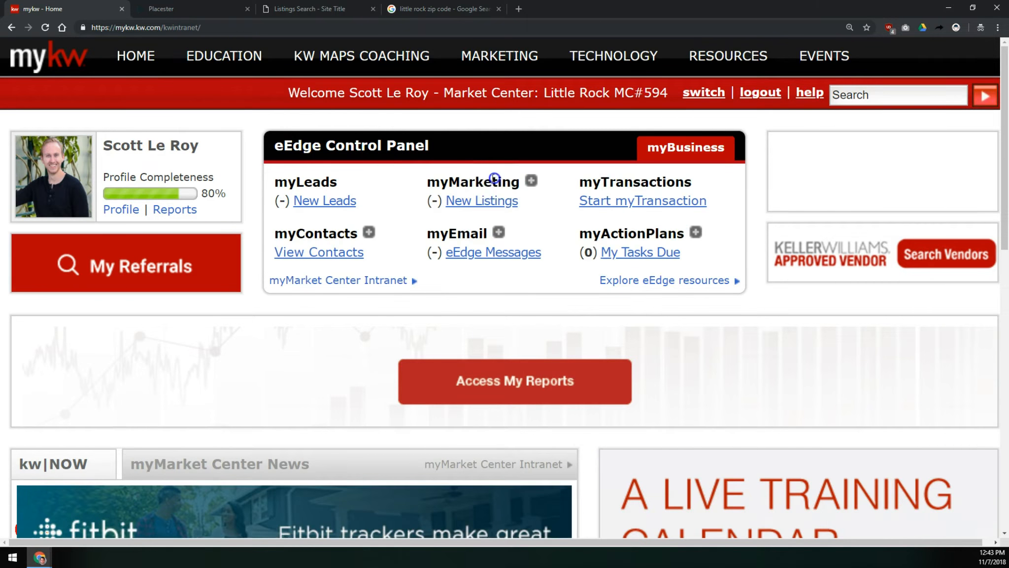
{"action": "double_click", "coordinate": [494, 178]}
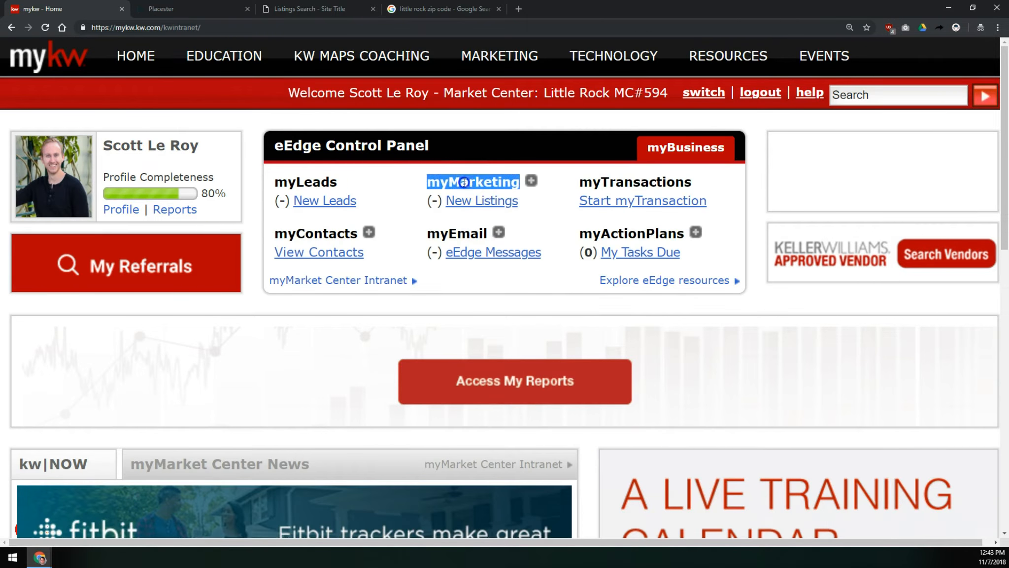
{"action": "left_click", "coordinate": [532, 182]}
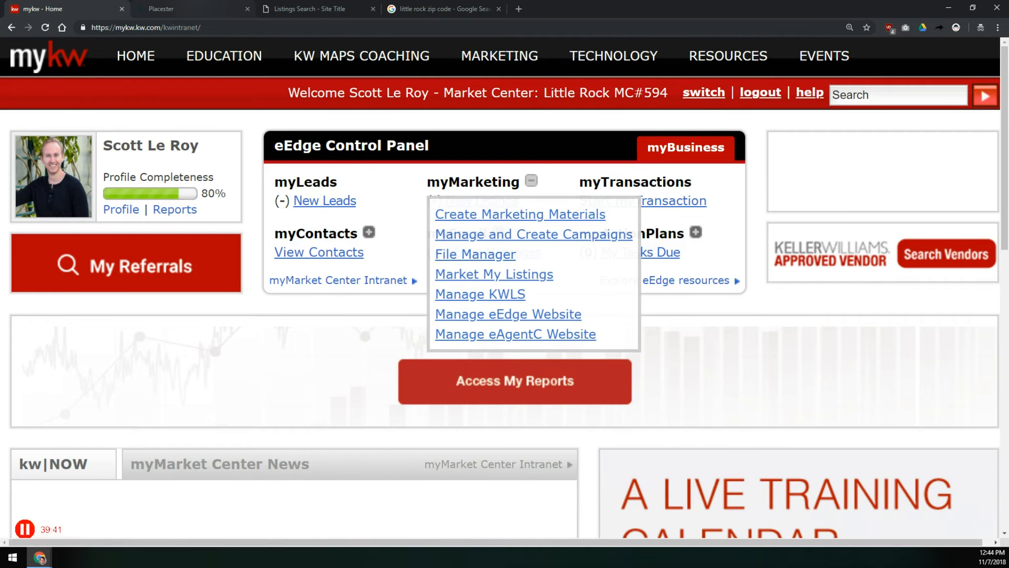
{"action": "left_click", "coordinate": [207, 10]}
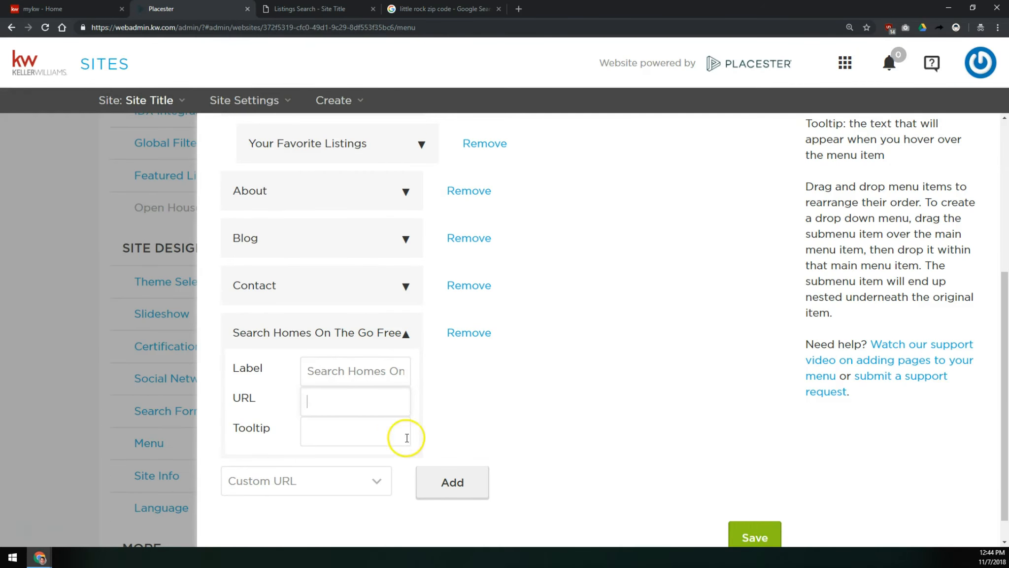
{"action": "right_click", "coordinate": [374, 401]}
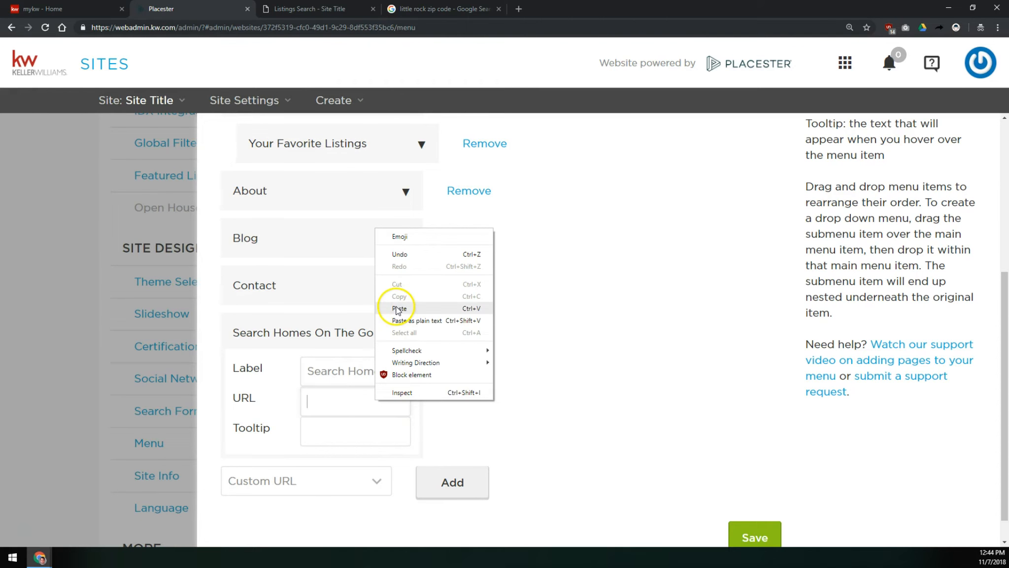
{"action": "left_click", "coordinate": [343, 403]}
{"action": "type", "text": "http:"}
{"action": "type", "text": "//app.kw.clm"}
{"action": "type", "text": "com/"}
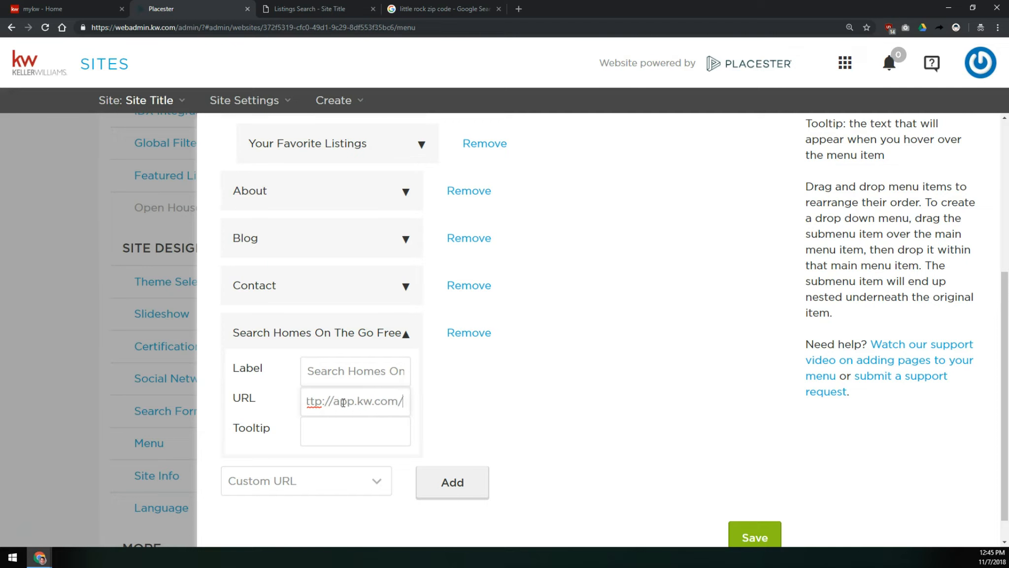
{"action": "type", "text": "kw/12345"}
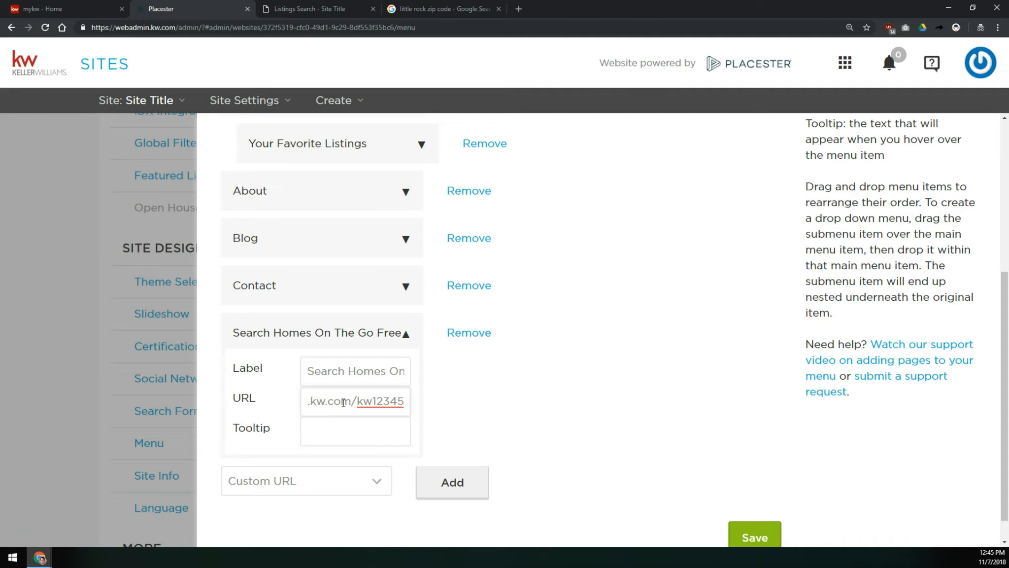
{"action": "key", "text": "shift+Left"}
{"action": "key", "text": "shift+Left"}
{"action": "key", "text": "shift+Left"}
{"action": "key", "text": "shift+Left"}
{"action": "key", "text": "shift+Left"}
{"action": "key", "text": "shift+Left"}
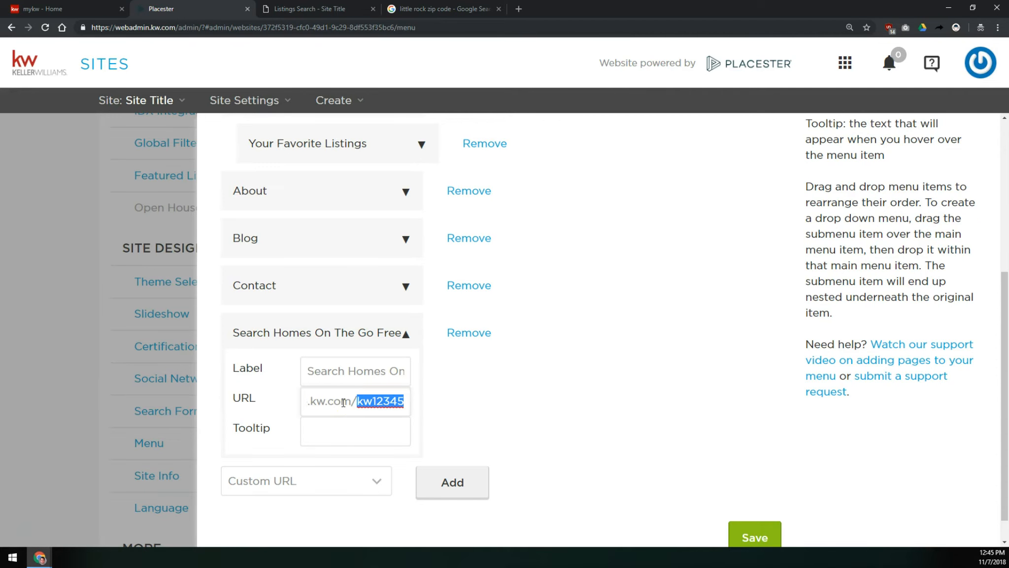
- Set the custom item's tooltip to This is a tooltip and save the menu settings
{"action": "left_click", "coordinate": [335, 428]}
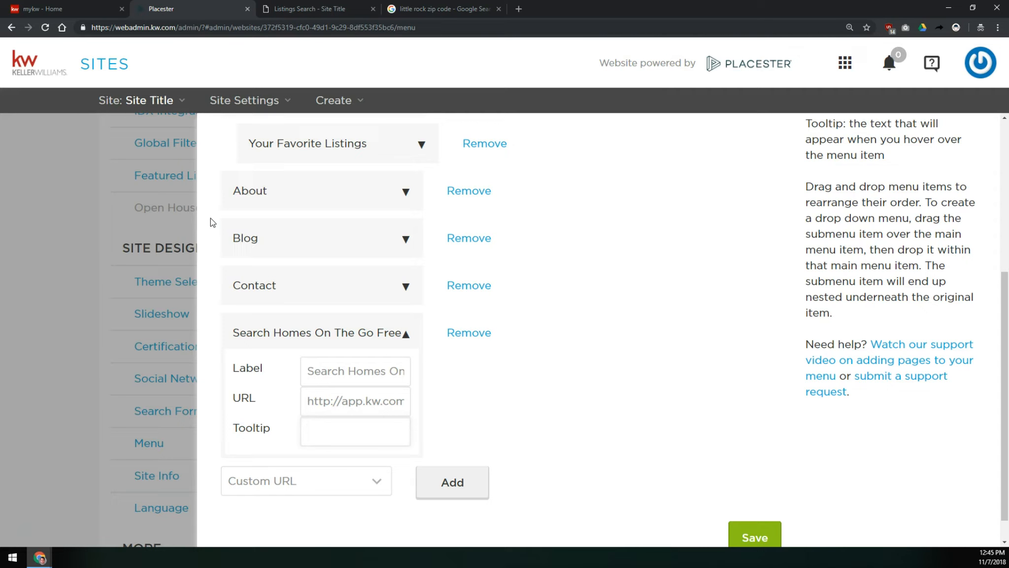
{"action": "type", "text": "This is a tooltip"}
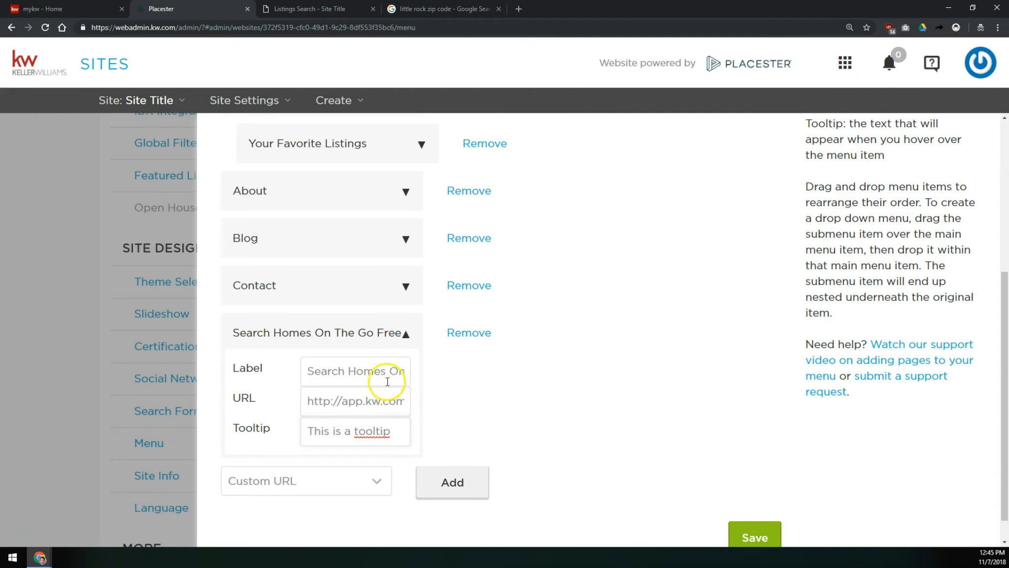
{"action": "left_click", "coordinate": [739, 528]}
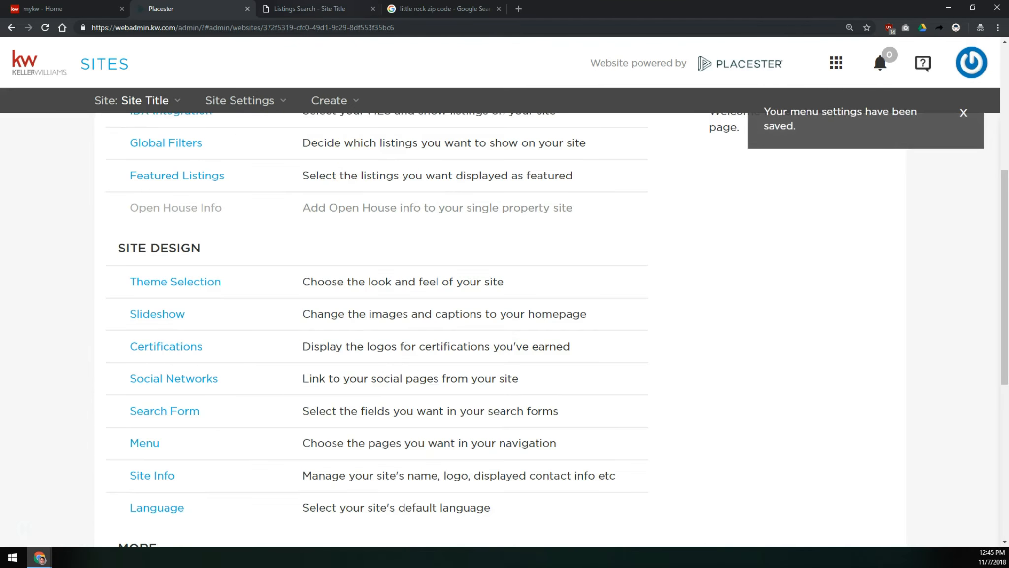
- Open the live site's home page and follow the Search Homes On The Go Free link
{"action": "left_click", "coordinate": [309, 8]}
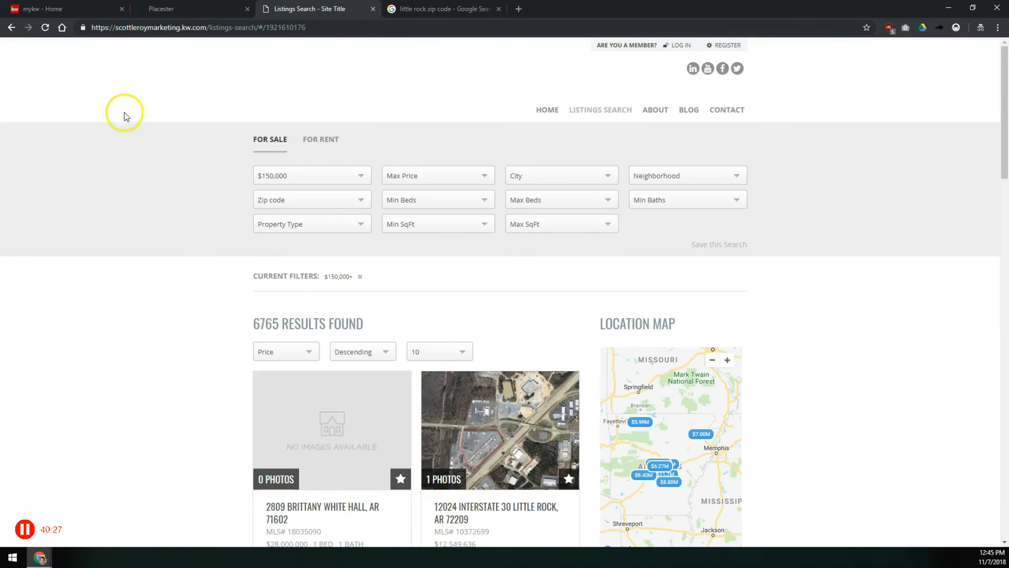
{"action": "left_click", "coordinate": [546, 109]}
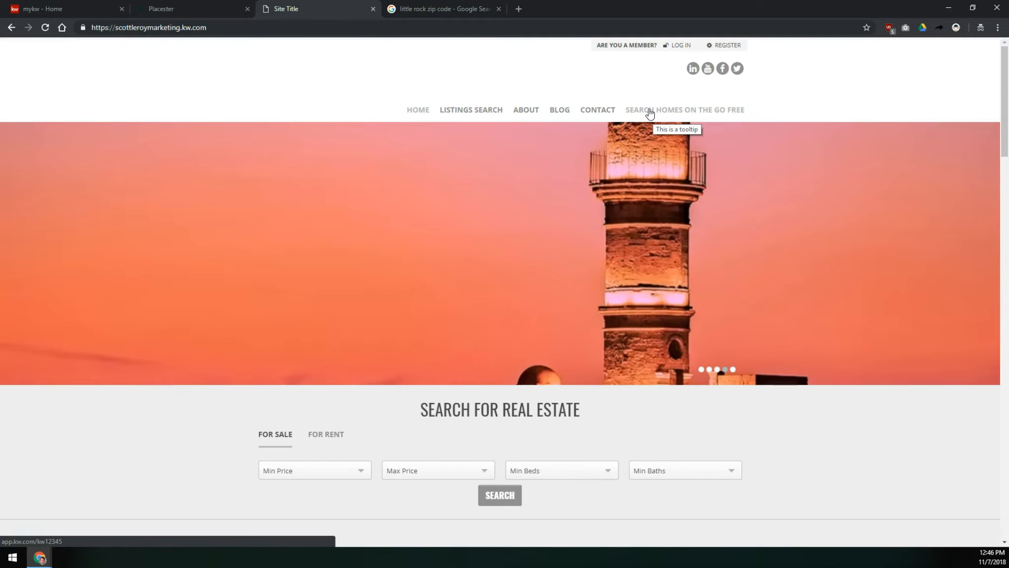
{"action": "left_click", "coordinate": [650, 111]}
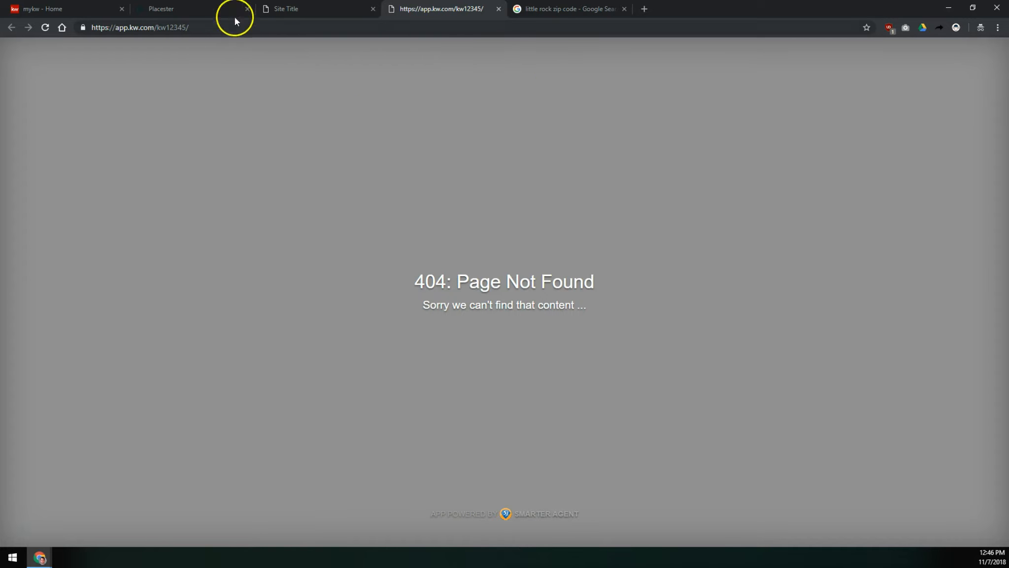
{"action": "left_click_drag", "start_coordinate": [196, 27], "coordinate": [154, 27]}
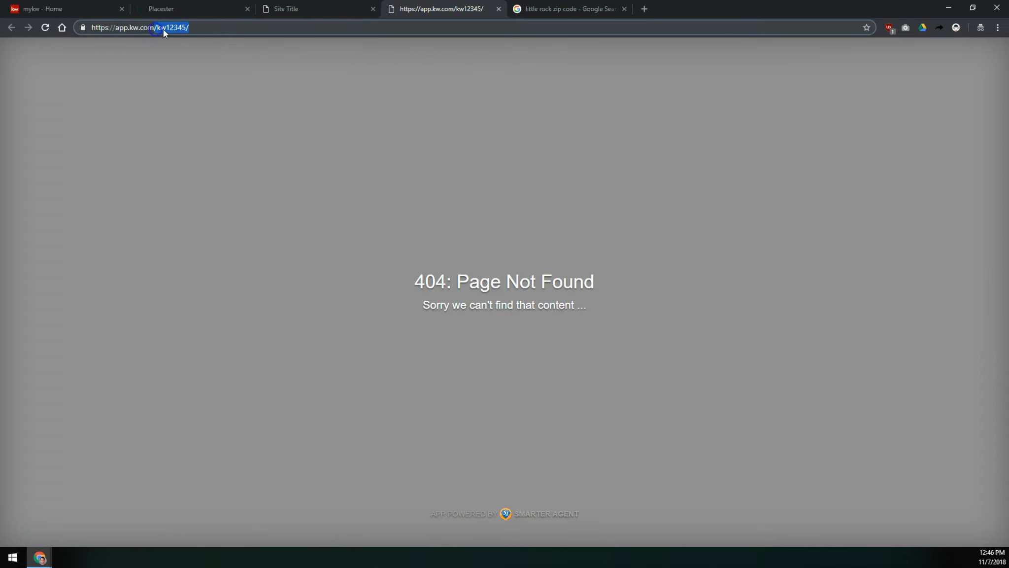
- Trim the end of the Search Homes On The Go Free item's URL and save the menu settings
{"action": "left_click", "coordinate": [313, 8]}
{"action": "left_click", "coordinate": [236, 10]}
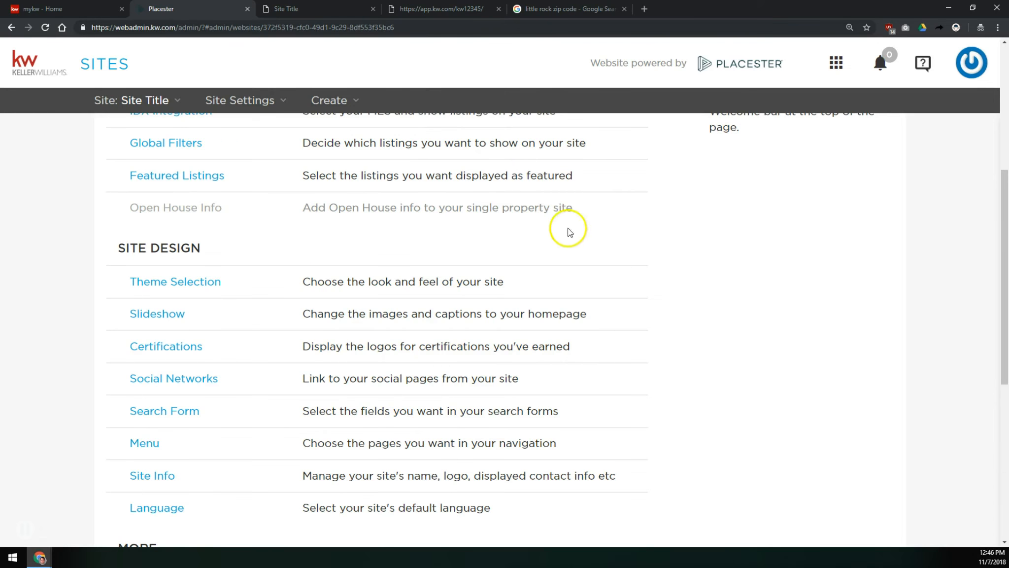
{"action": "left_click", "coordinate": [146, 442]}
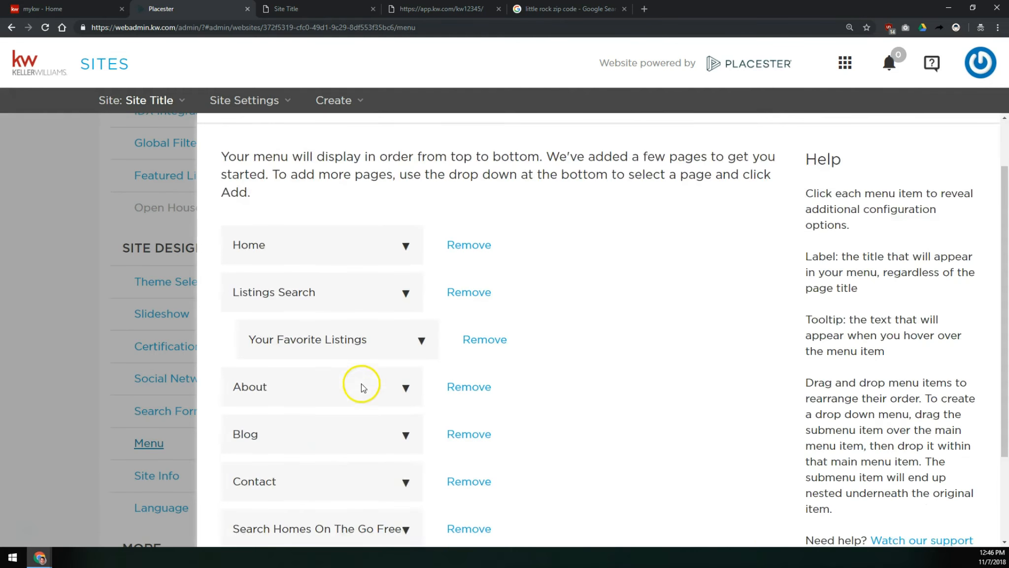
{"action": "scroll", "coordinate": [360, 385], "scroll_direction": "down", "scroll_amount": 2}
{"action": "left_click", "coordinate": [328, 418]}
{"action": "left_click", "coordinate": [380, 488]}
{"action": "key", "text": "End"}
{"action": "key", "text": "BackSpace"}
{"action": "key", "text": "BackSpace"}
{"action": "key", "text": "BackSpace"}
{"action": "key", "text": "BackSpace"}
{"action": "key", "text": "BackSpace"}
{"action": "key", "text": "BackSpace"}
{"action": "key", "text": "BackSpace"}
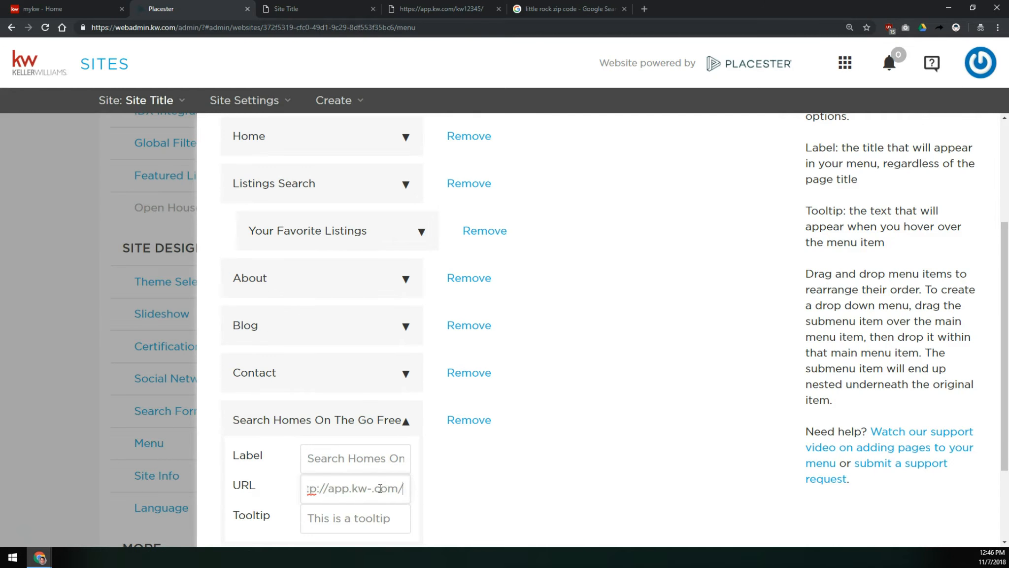
{"action": "scroll", "coordinate": [464, 496], "scroll_direction": "down", "scroll_amount": 3}
{"action": "left_click", "coordinate": [753, 506]}
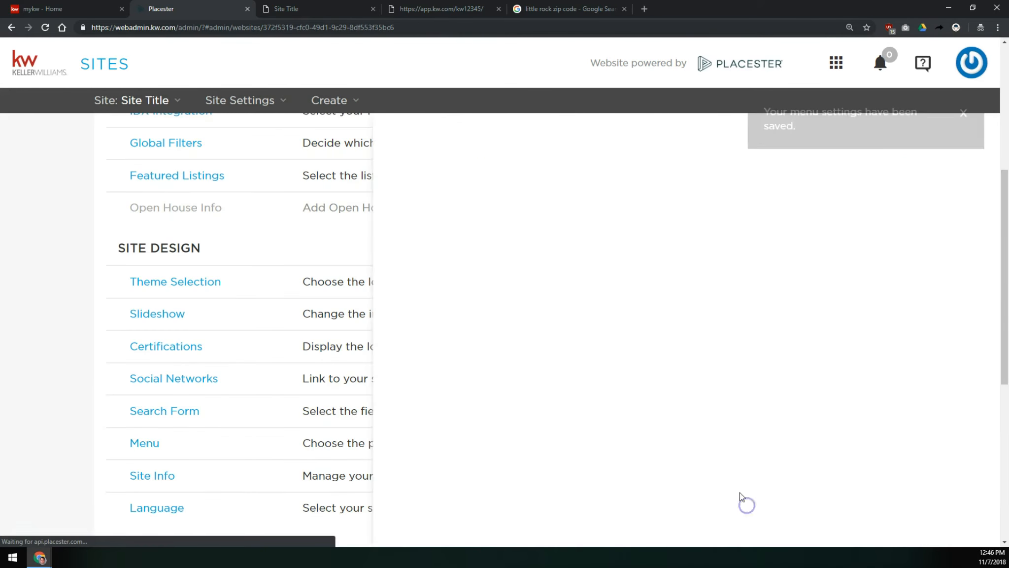
- Close the link's tab, reload the live site and follow the Search Homes On The Go Free link again
{"action": "left_click", "coordinate": [499, 9]}
{"action": "left_click", "coordinate": [259, 13]}
{"action": "left_click", "coordinate": [45, 27]}
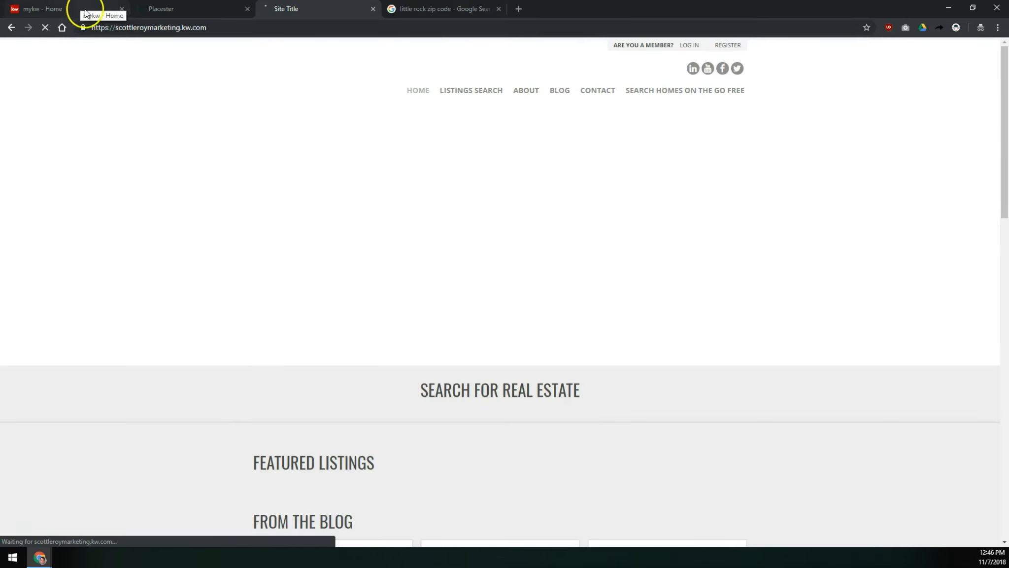
{"action": "left_click", "coordinate": [680, 109]}
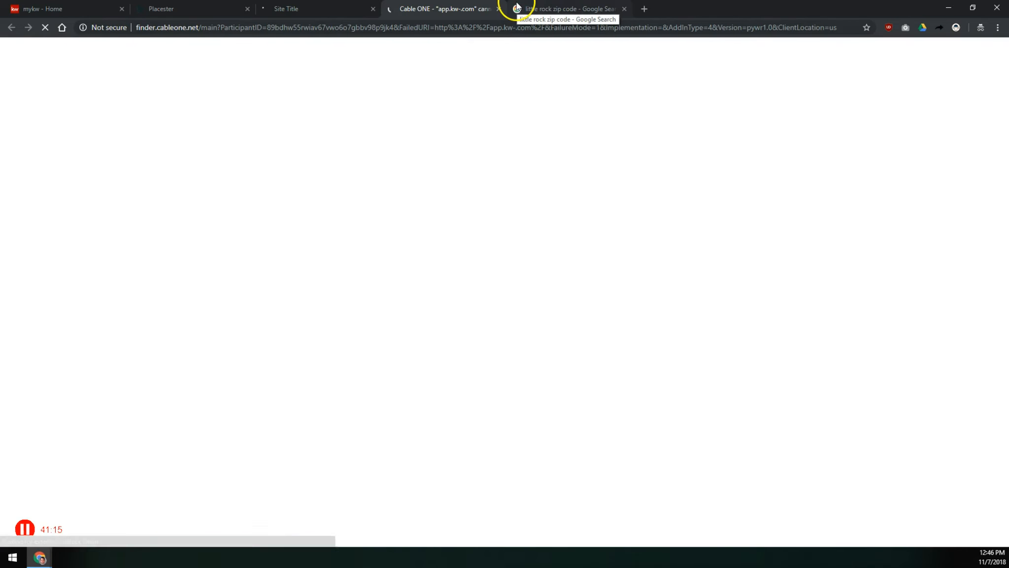
- Reopen the Search Homes On The Go Free item's URL in the menu and save the menu settings again
{"action": "left_click", "coordinate": [197, 9]}
{"action": "left_click", "coordinate": [284, 9]}
{"action": "left_click", "coordinate": [187, 9]}
{"action": "left_click", "coordinate": [147, 443]}
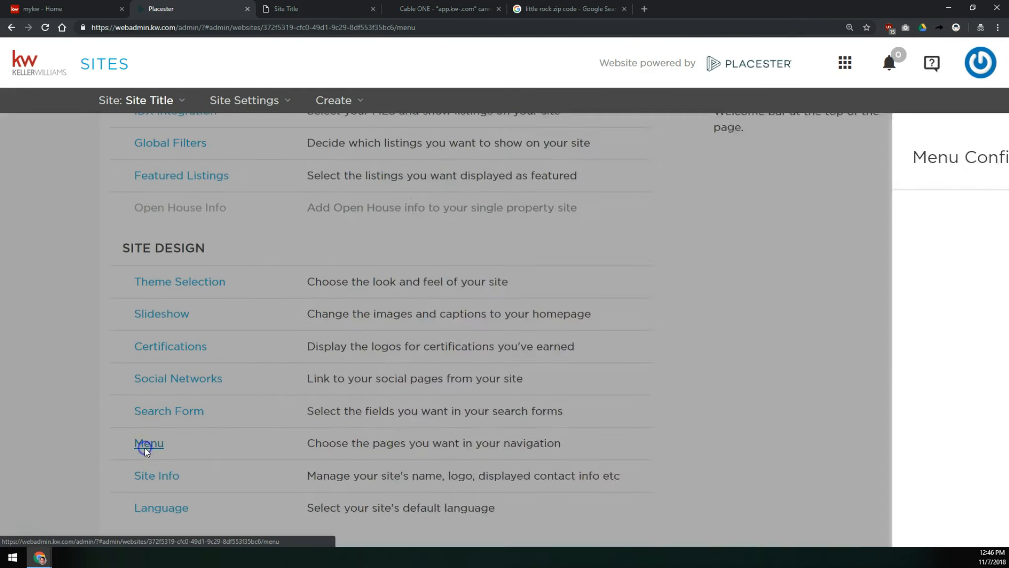
{"action": "scroll", "coordinate": [331, 444], "scroll_direction": "down", "scroll_amount": 3}
{"action": "left_click", "coordinate": [343, 420]}
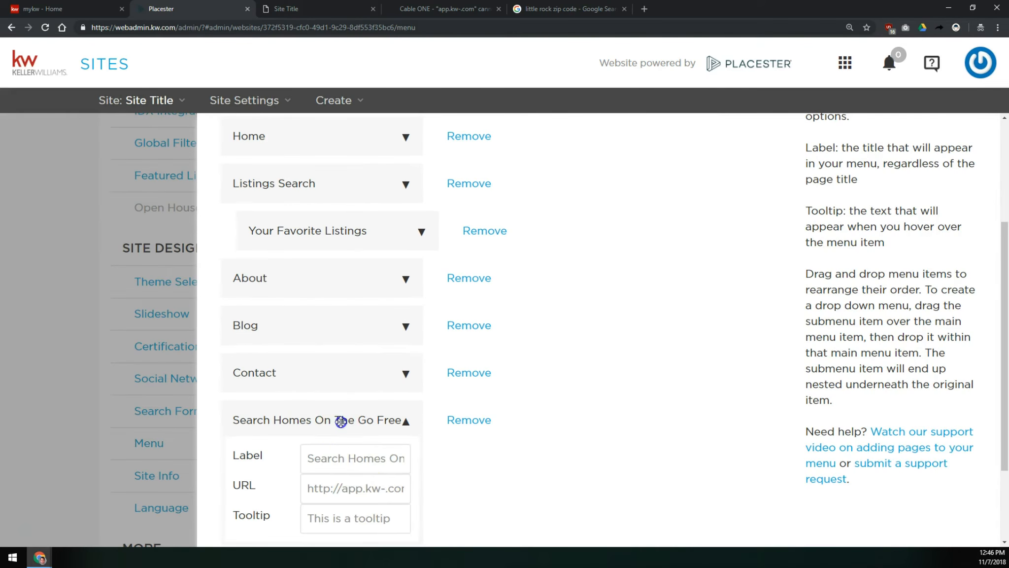
{"action": "left_click", "coordinate": [380, 488]}
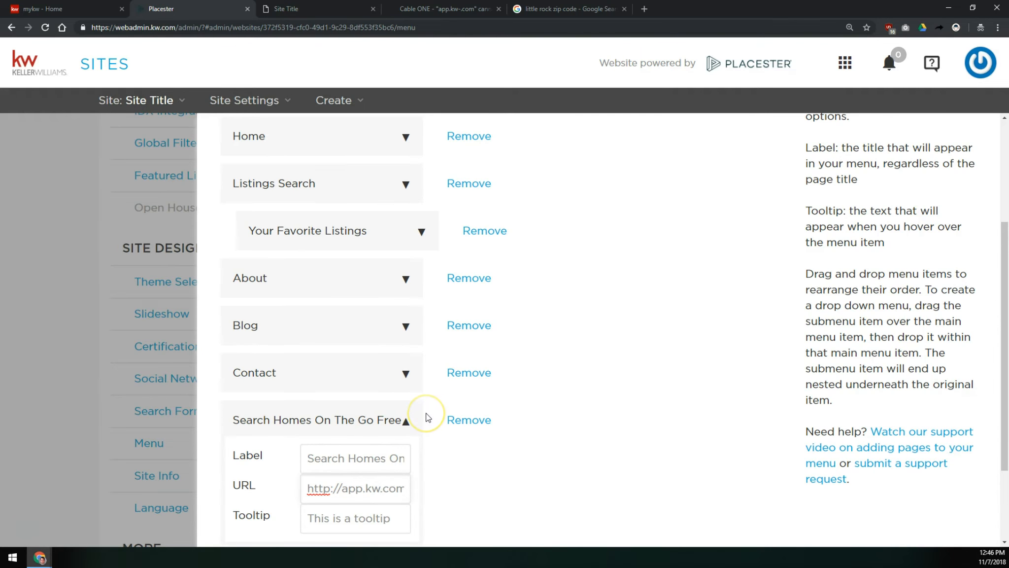
{"action": "scroll", "coordinate": [444, 414], "scroll_direction": "down", "scroll_amount": 2}
{"action": "left_click", "coordinate": [753, 503]}
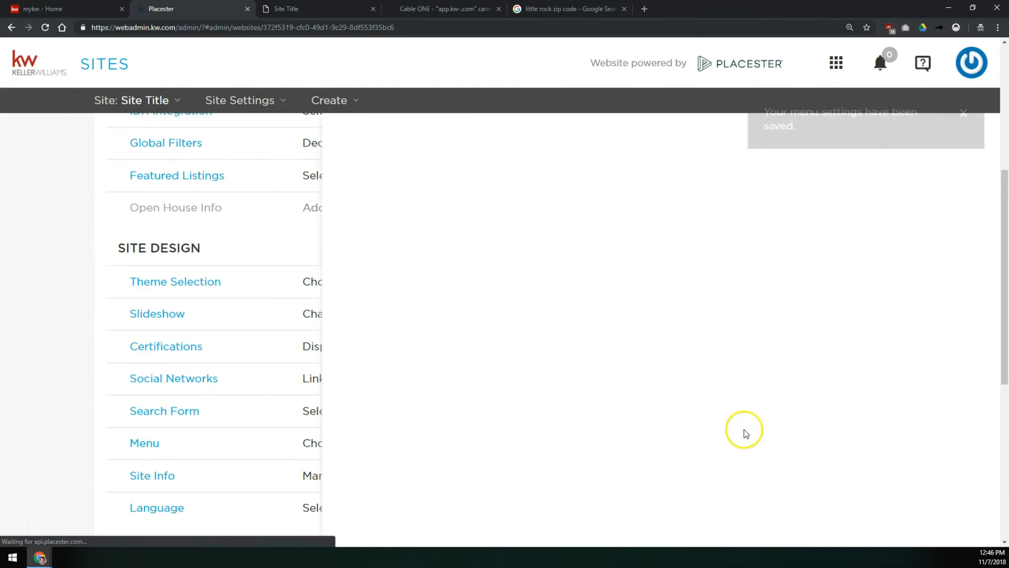
- Close the error tab and reload the live site
{"action": "left_click", "coordinate": [499, 10]}
{"action": "left_click", "coordinate": [295, 8]}
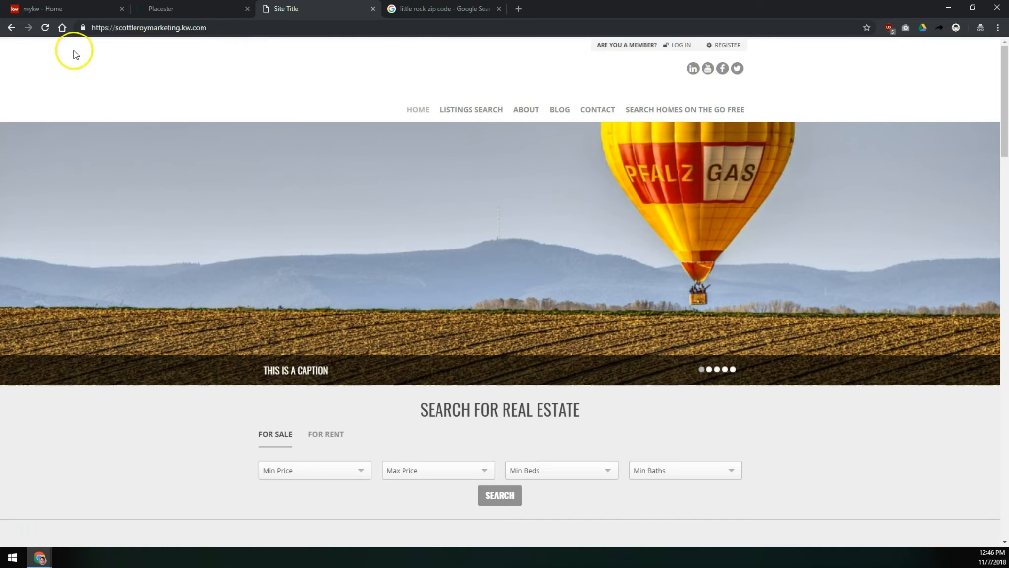
- Reload the live site and follow the Search Homes On The Go Free navigation link
{"action": "left_click", "coordinate": [47, 28]}
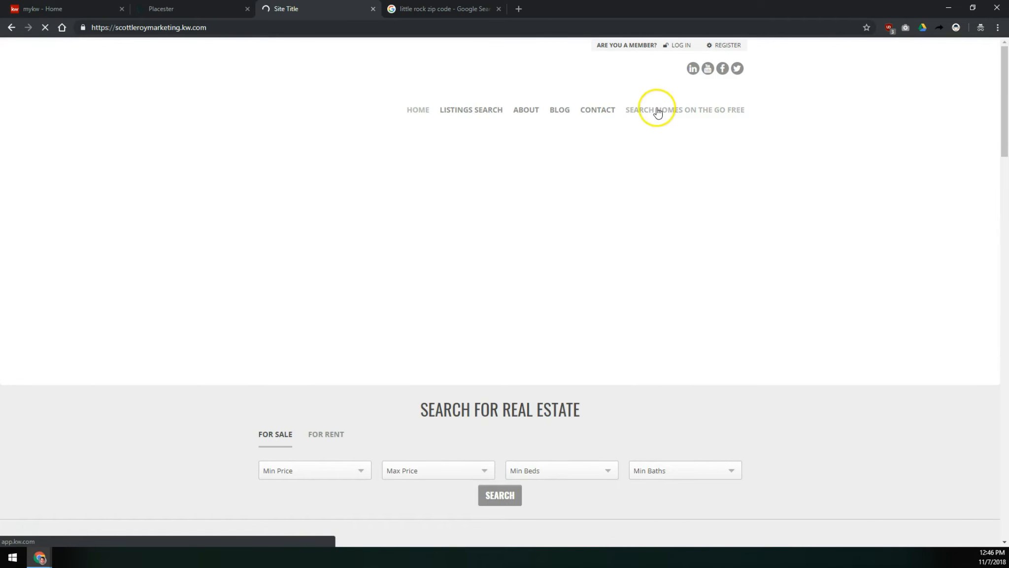
{"action": "left_click", "coordinate": [656, 107]}
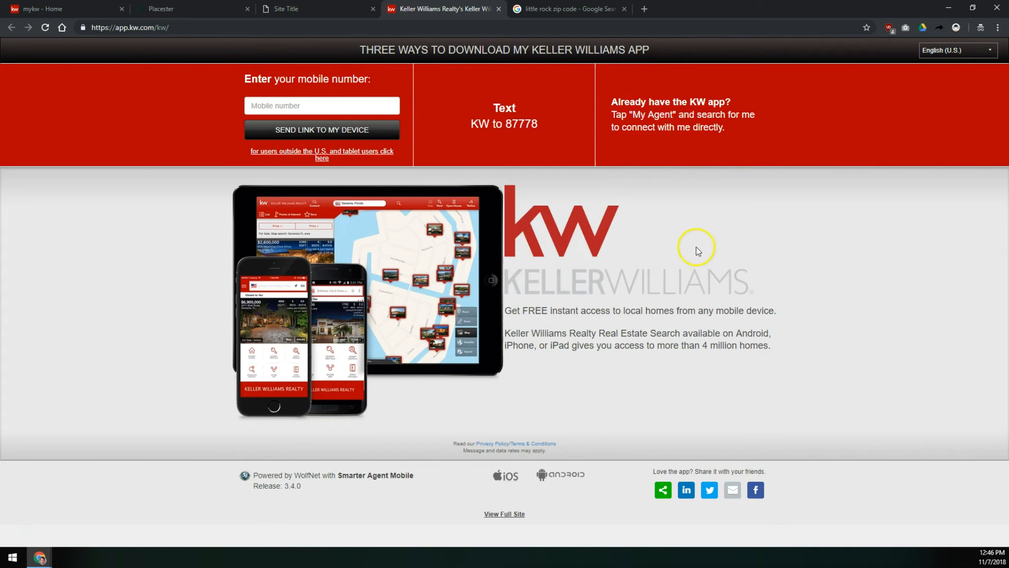
- Open the Site Info panel and review its brand fields against the live site's header
{"action": "left_click", "coordinate": [170, 9]}
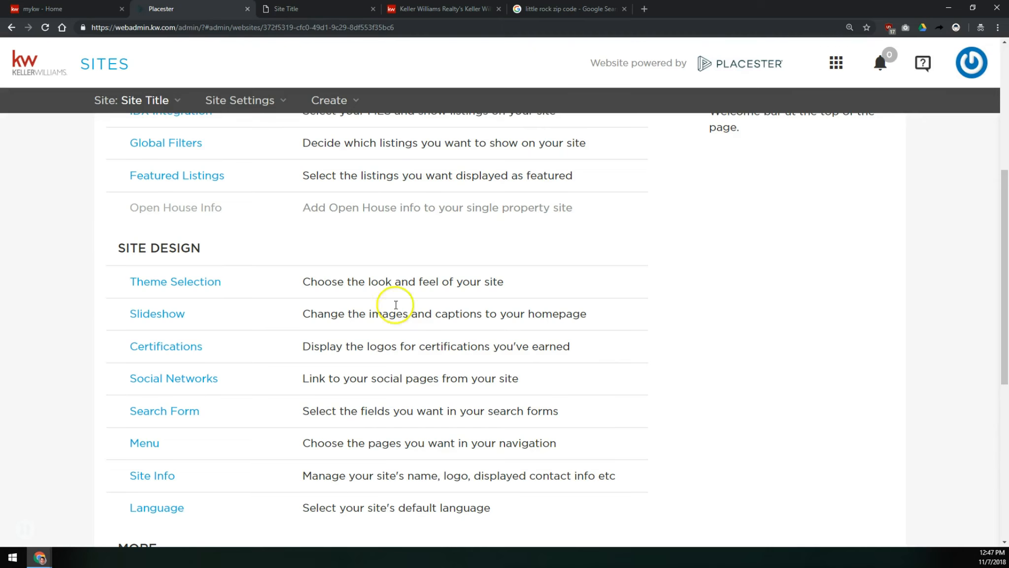
{"action": "scroll", "coordinate": [204, 256], "scroll_direction": "down", "scroll_amount": 3}
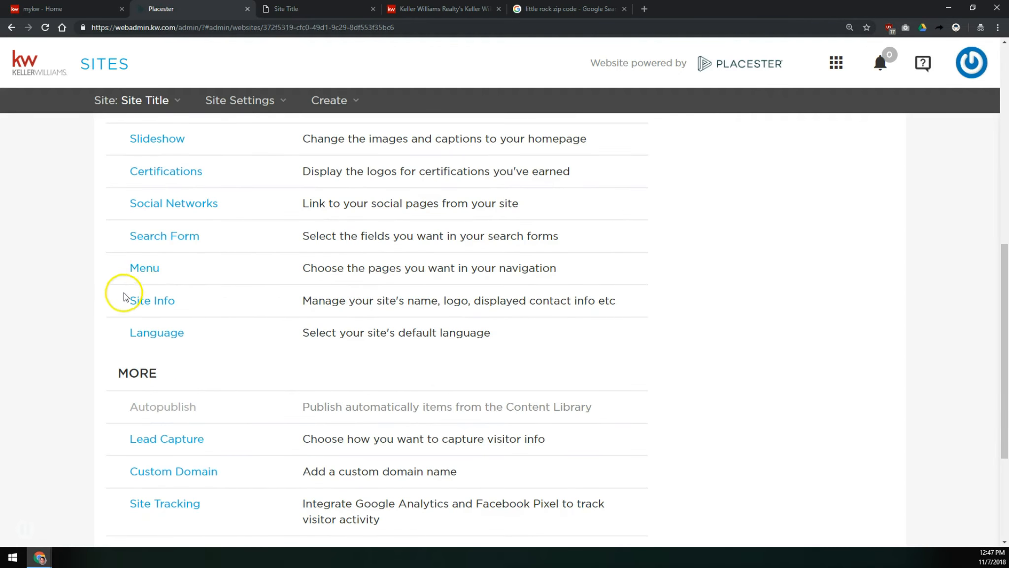
{"action": "left_click", "coordinate": [148, 307]}
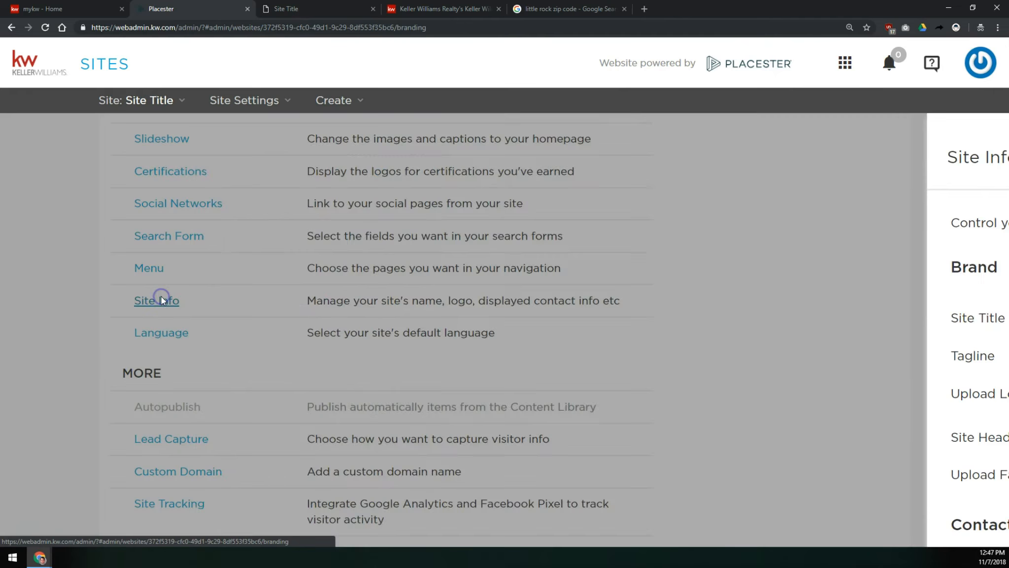
{"action": "left_click", "coordinate": [161, 287]}
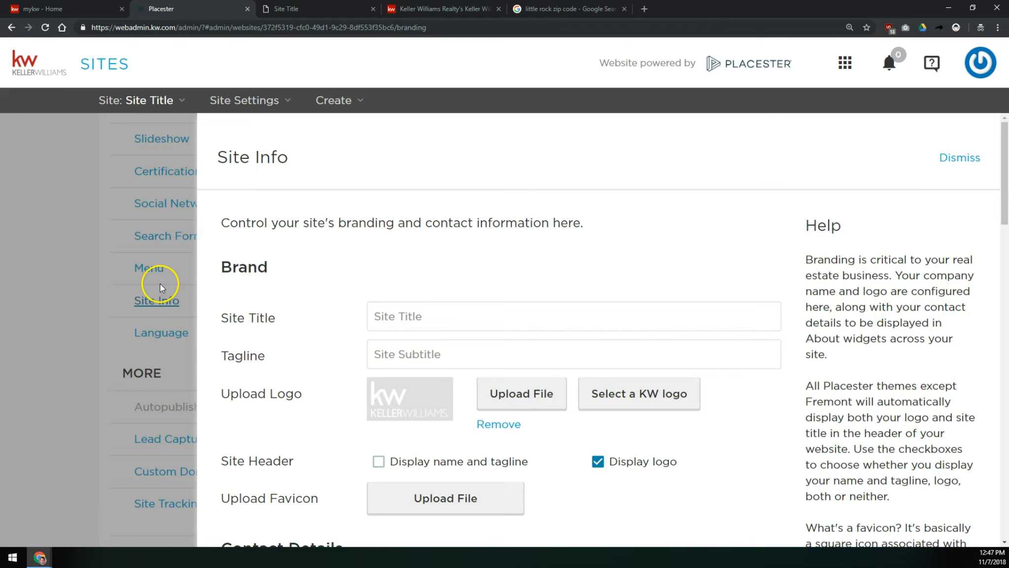
{"action": "scroll", "coordinate": [248, 281], "scroll_direction": "down", "scroll_amount": 15}
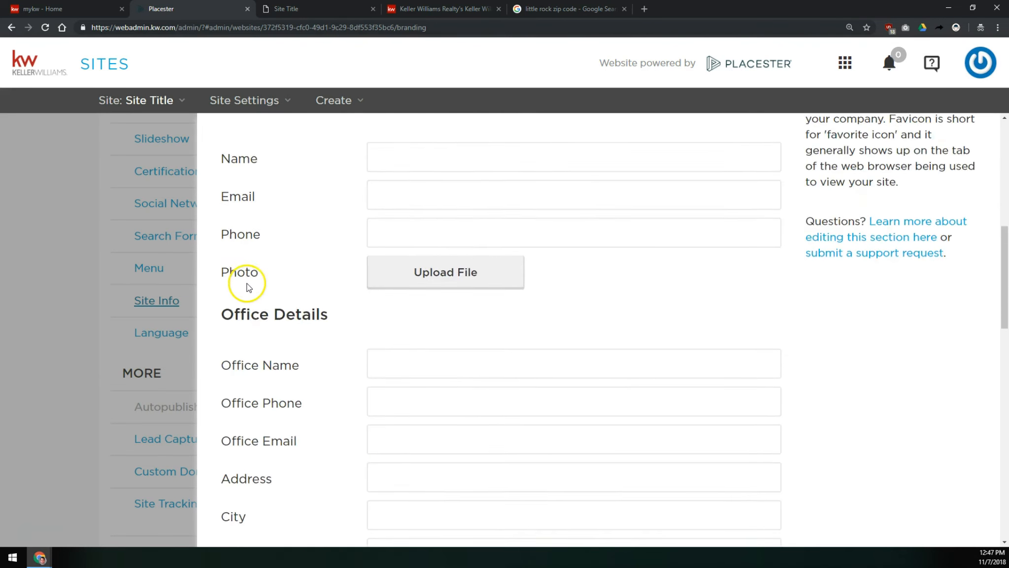
{"action": "scroll", "coordinate": [275, 274], "scroll_direction": "up", "scroll_amount": 12}
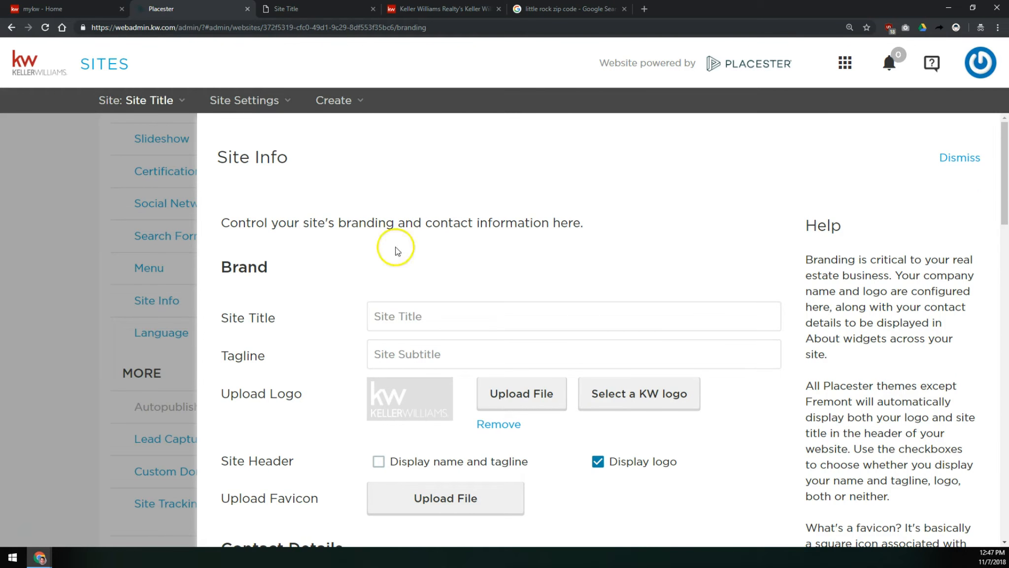
{"action": "left_click_drag", "start_coordinate": [453, 321], "coordinate": [320, 321]}
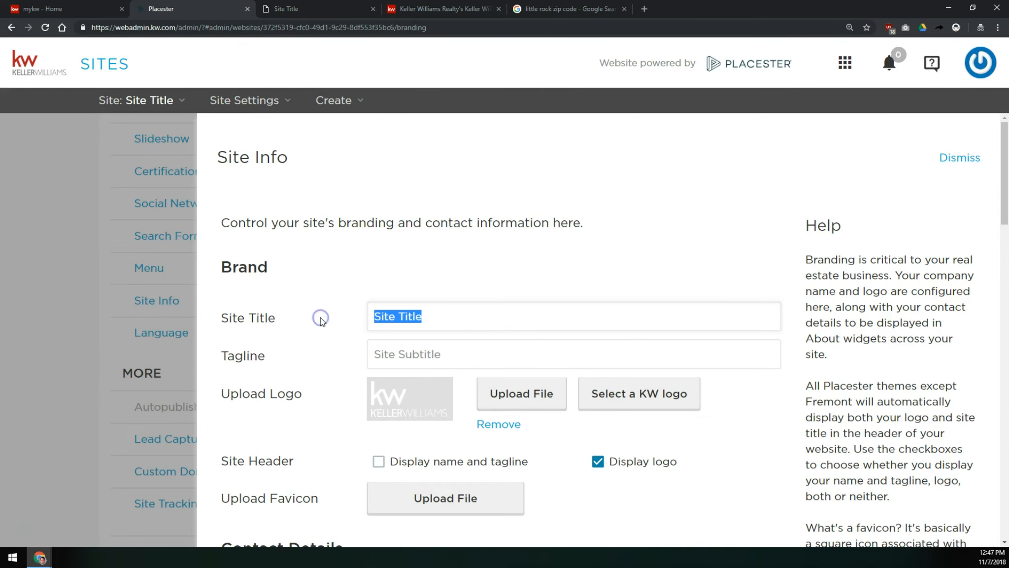
{"action": "left_click", "coordinate": [397, 9]}
{"action": "left_click", "coordinate": [261, 10]}
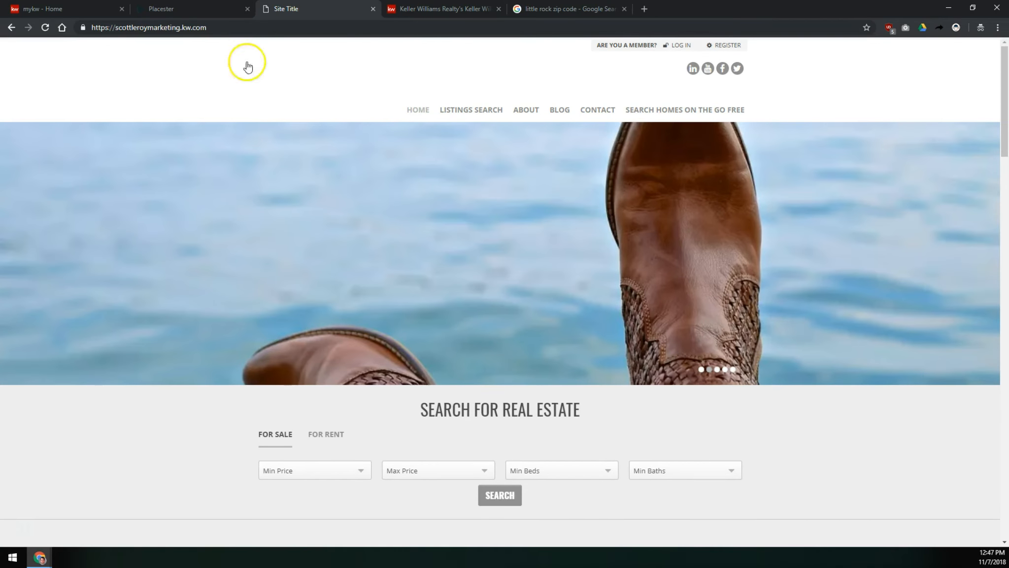
- Open Theme Selection, switch to the next website design and save it
{"action": "left_click", "coordinate": [161, 9]}
{"action": "mouse_move", "coordinate": [98, 138]}
{"action": "left_click", "coordinate": [106, 234]}
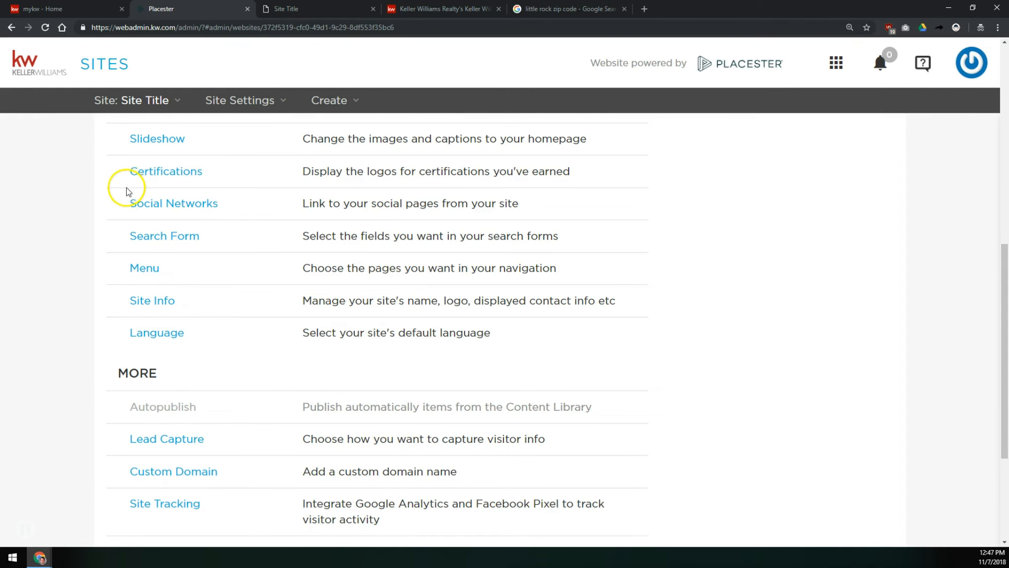
{"action": "scroll", "coordinate": [118, 188], "scroll_direction": "up", "scroll_amount": 2}
{"action": "left_click", "coordinate": [144, 196]}
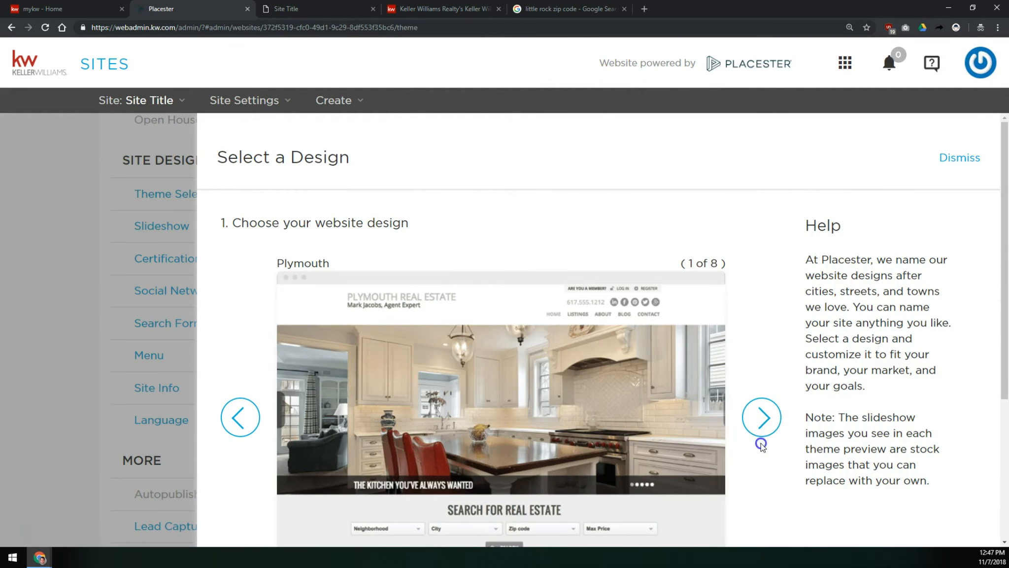
{"action": "left_click", "coordinate": [761, 419]}
{"action": "scroll", "coordinate": [342, 297], "scroll_direction": "down", "scroll_amount": 10}
{"action": "left_click", "coordinate": [759, 486]}
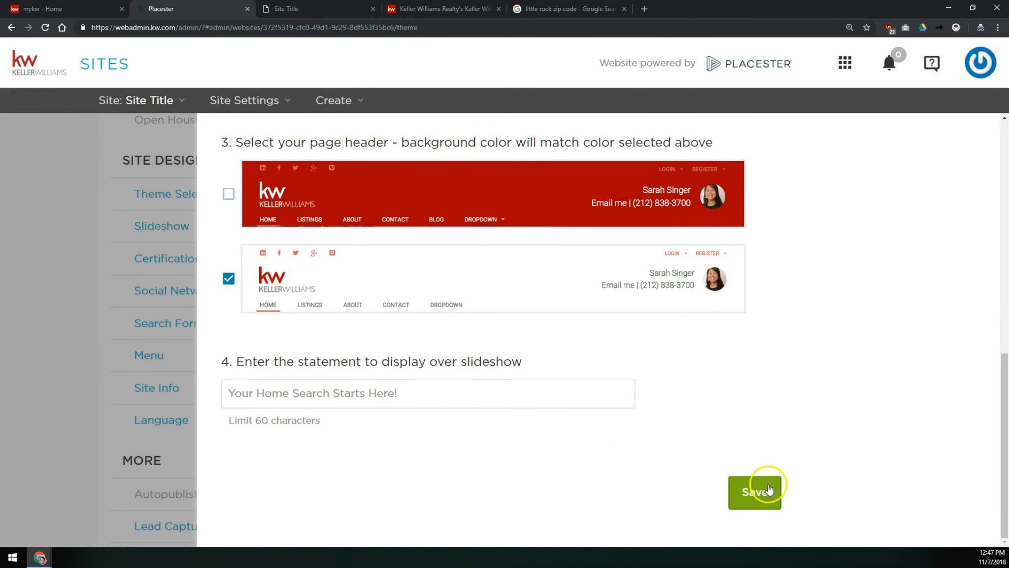
- Reload the live site to examine the new theme's homepage search form
{"action": "left_click", "coordinate": [328, 7]}
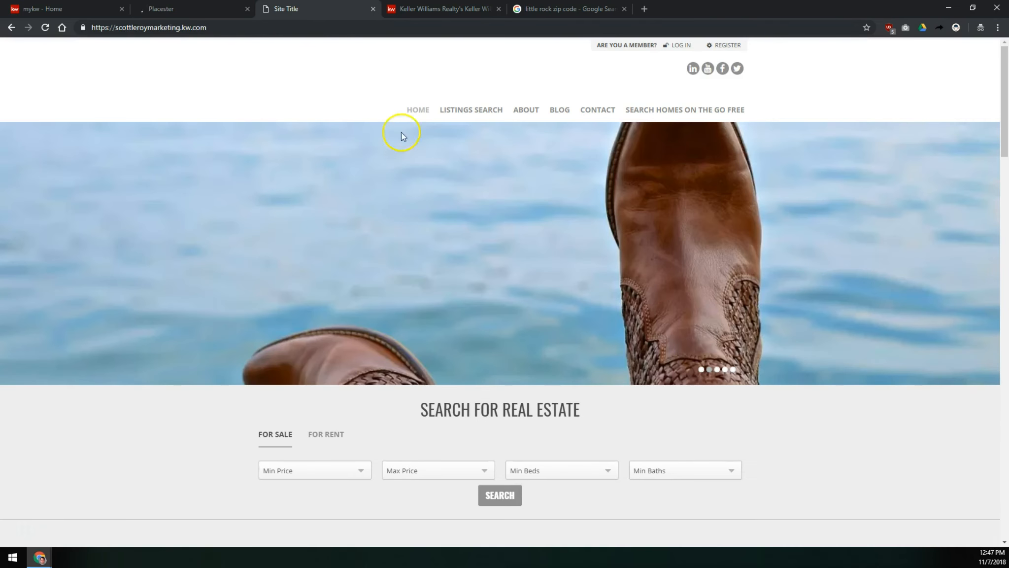
{"action": "left_click", "coordinate": [423, 111]}
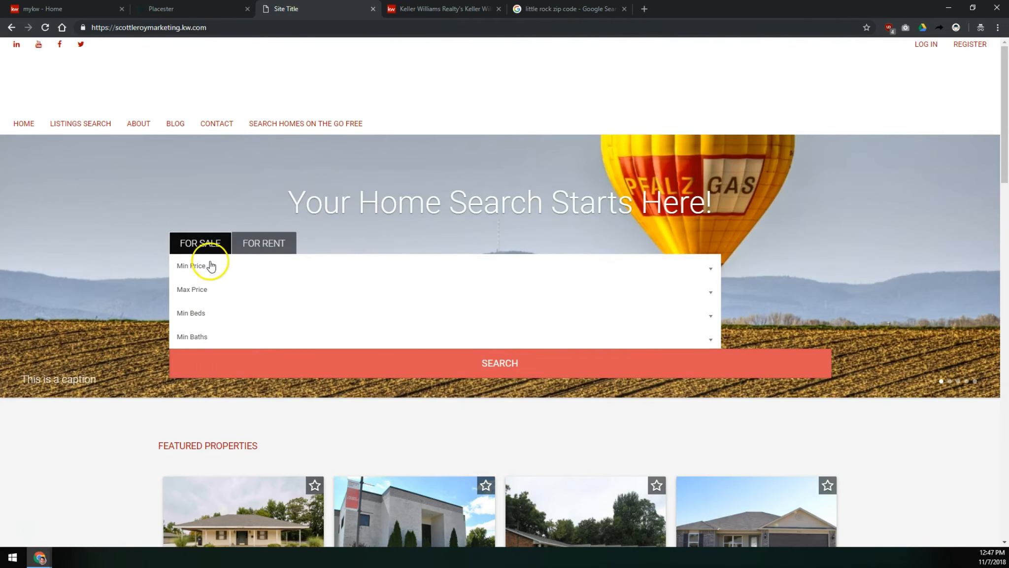
{"action": "left_click", "coordinate": [211, 266]}
{"action": "left_click", "coordinate": [210, 265]}
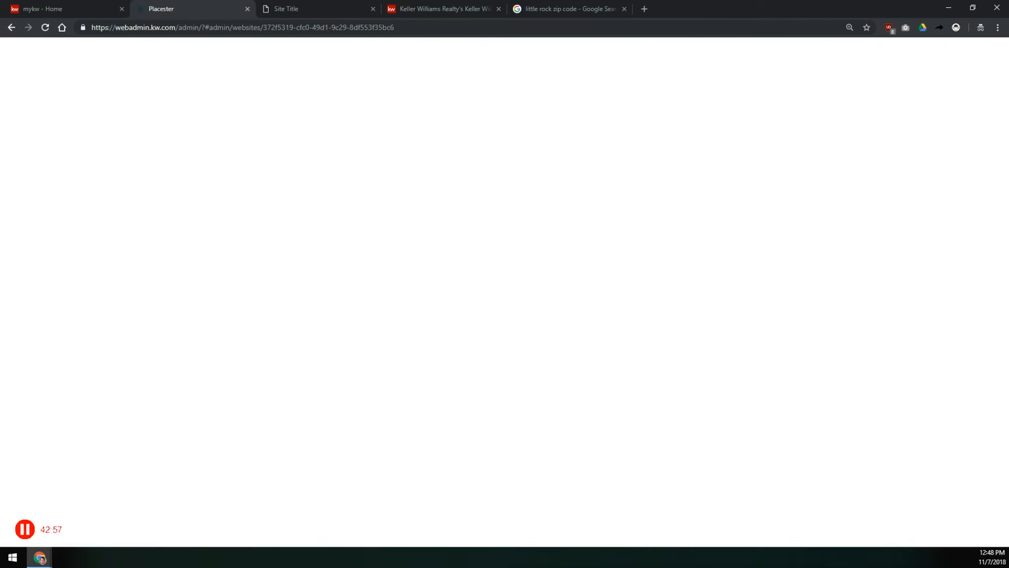
- Open Search Form, keep Omnibox With Autosuggest for the home and listings page searches, and save
{"action": "left_click", "coordinate": [168, 203]}
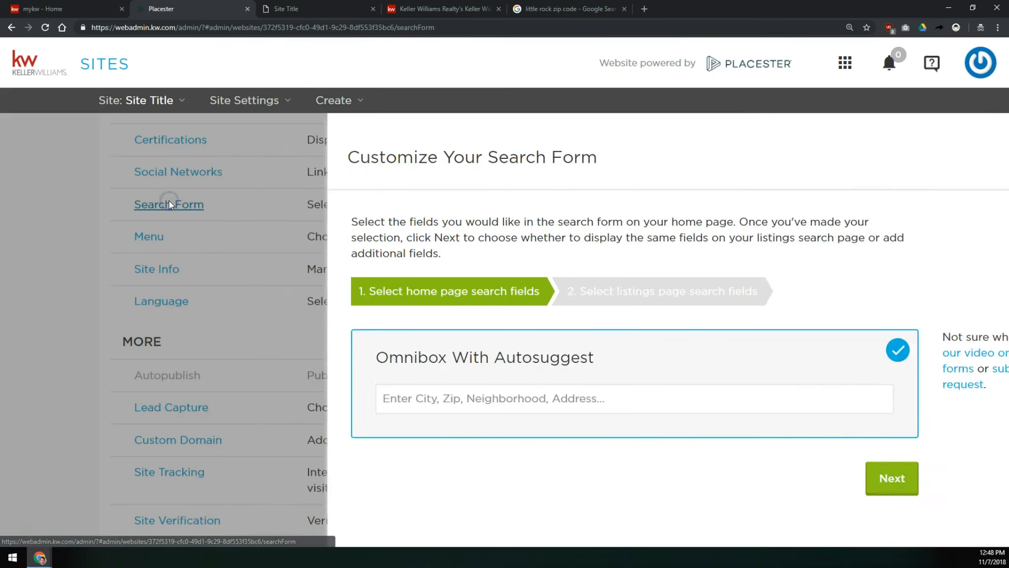
{"action": "left_click", "coordinate": [778, 482]}
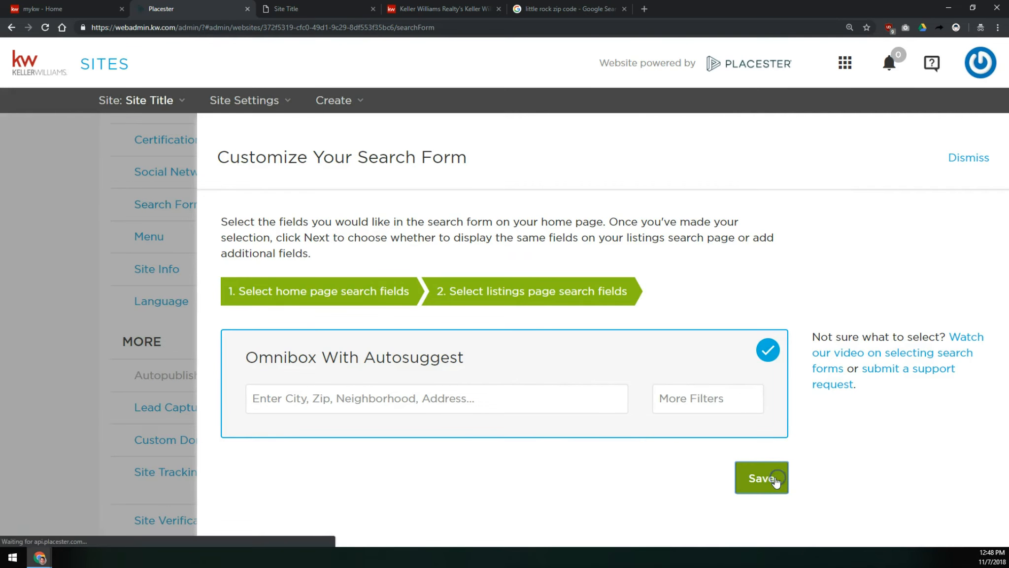
{"action": "left_click", "coordinate": [777, 479]}
- Reload the live site to check the updated search form
{"action": "left_click", "coordinate": [296, 8]}
{"action": "left_click", "coordinate": [44, 27]}
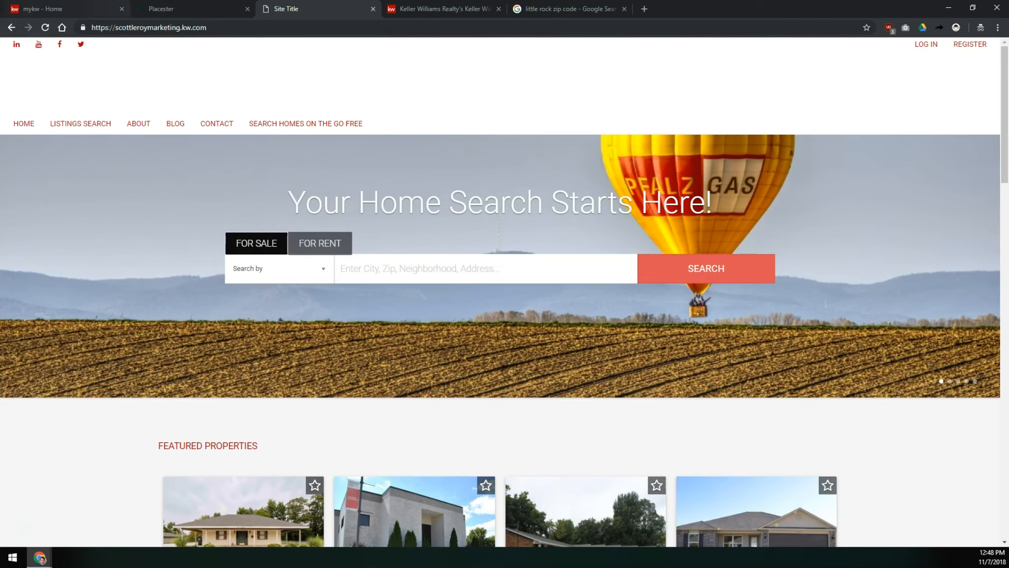
{"action": "left_click", "coordinate": [161, 8]}
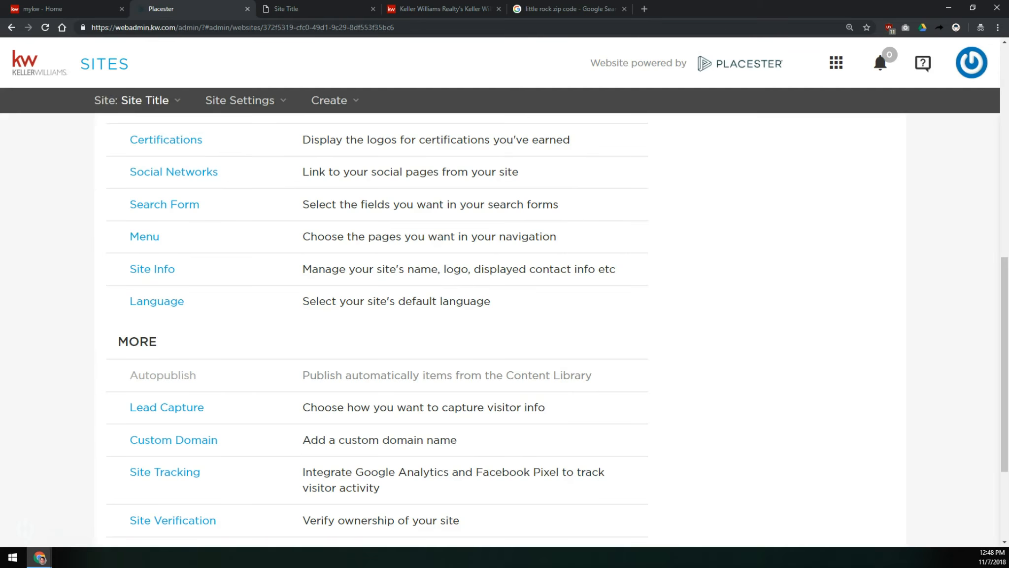
- Open the Site Info panel and close the Keller Williams app download tab
{"action": "left_click", "coordinate": [151, 266]}
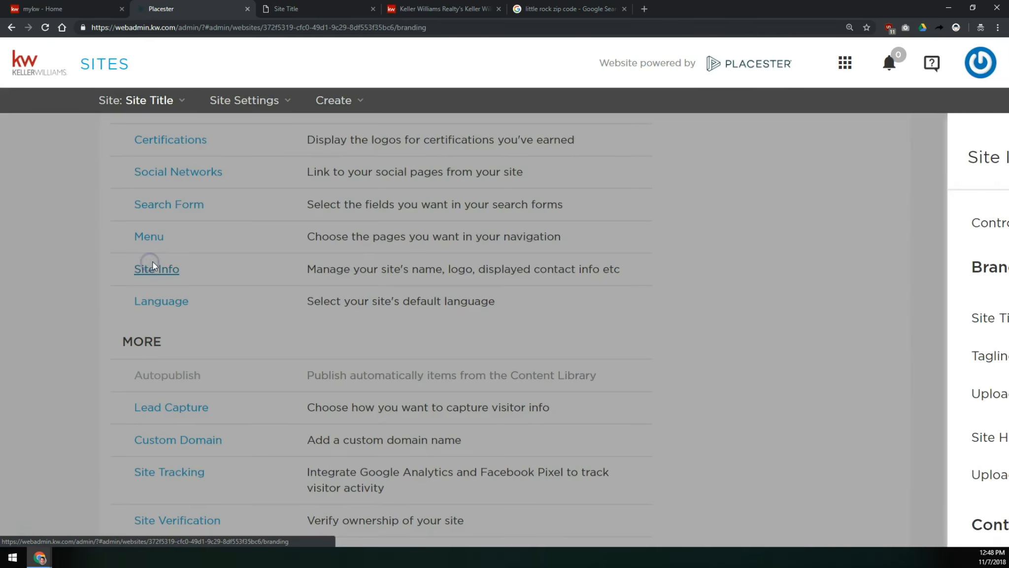
{"action": "triple_click", "coordinate": [389, 318]}
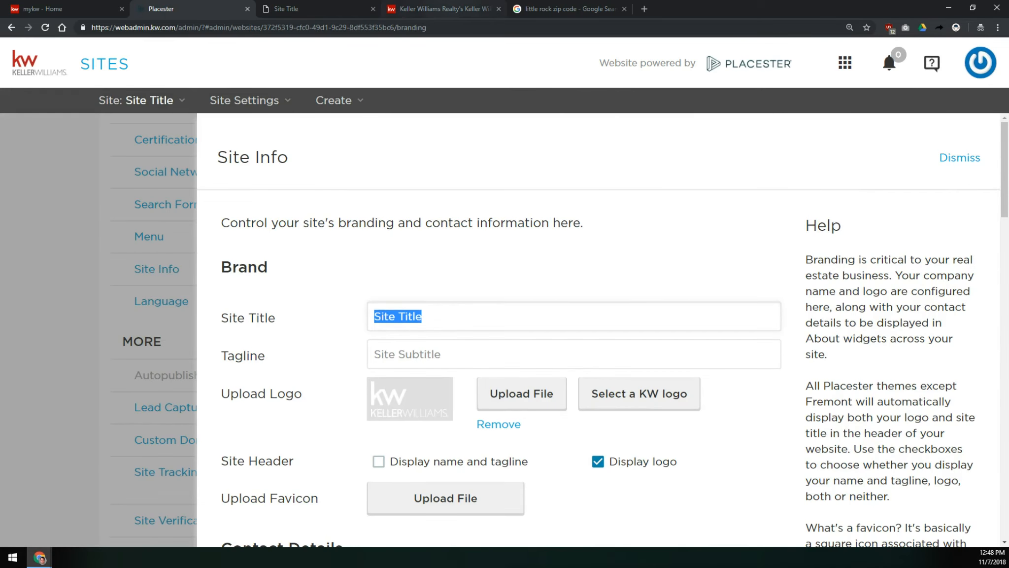
{"action": "left_click", "coordinate": [444, 8]}
{"action": "left_click", "coordinate": [305, 8]}
{"action": "left_click", "coordinate": [498, 9]}
{"action": "left_click", "coordinate": [499, 8]}
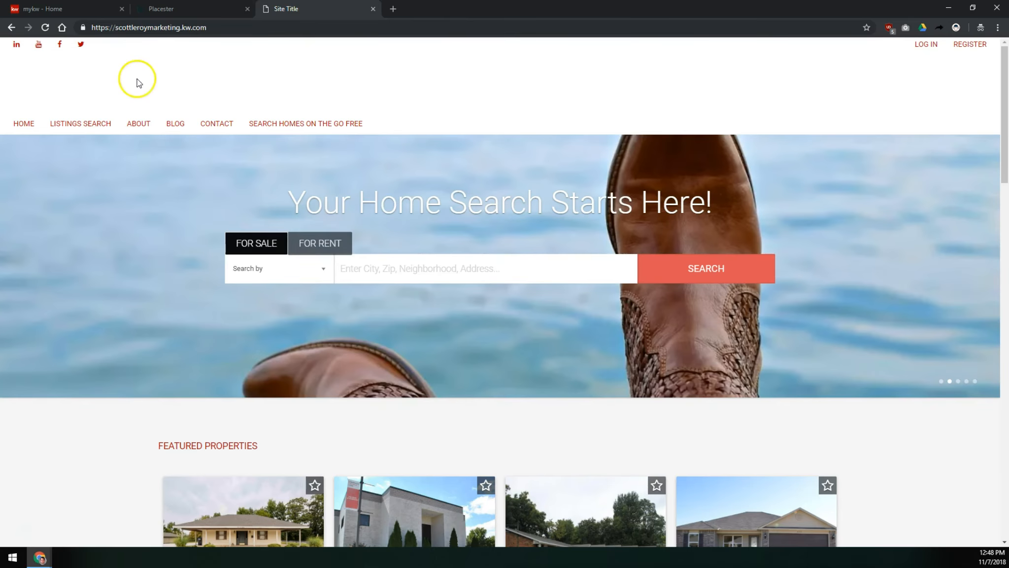
- Set the Site Title to the agent's name and the Tagline to "Your Local Real Estate Resource!"
{"action": "left_click", "coordinate": [177, 8]}
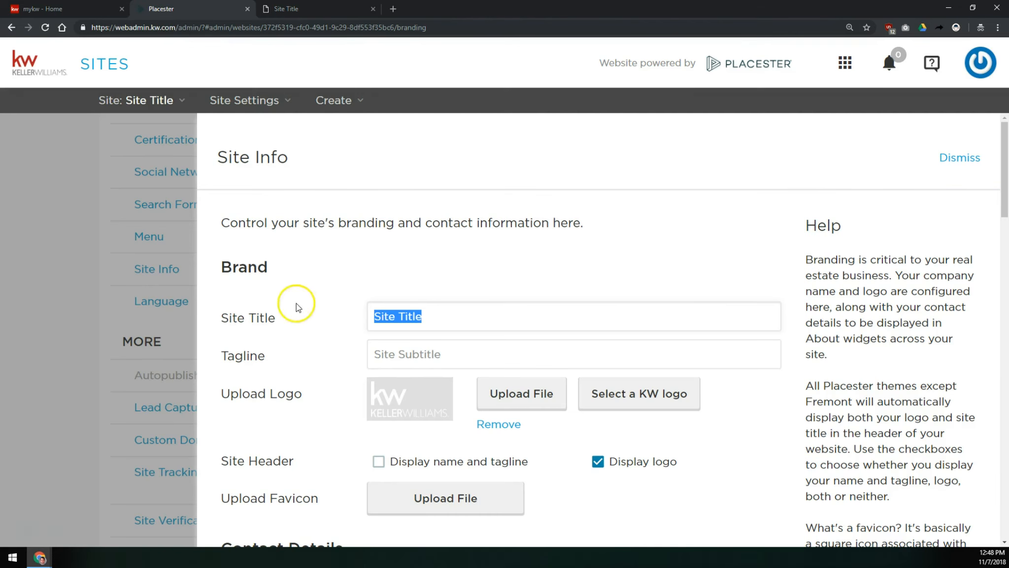
{"action": "left_click", "coordinate": [447, 352]}
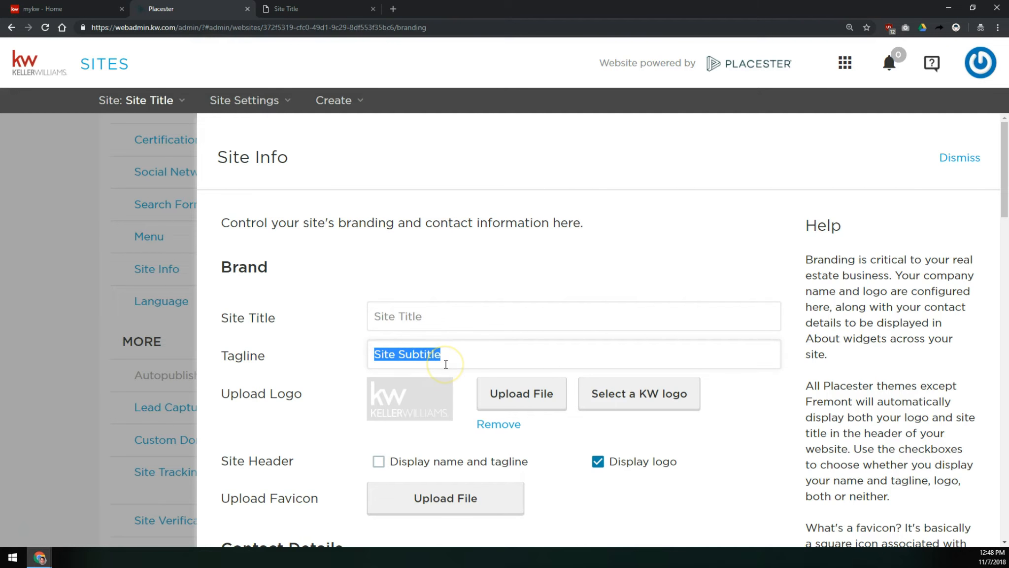
{"action": "left_click", "coordinate": [335, 8]}
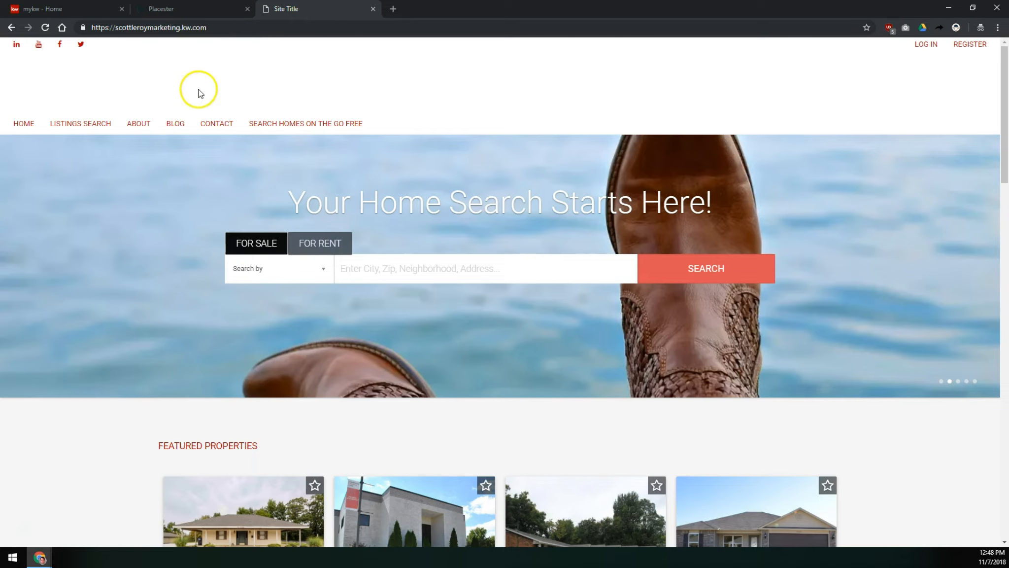
{"action": "left_click", "coordinate": [207, 9]}
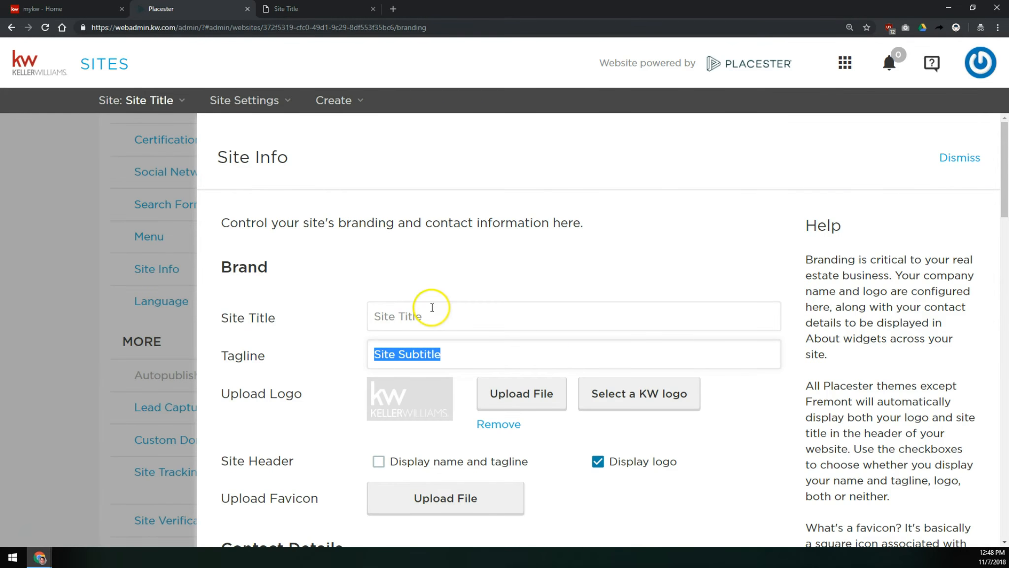
{"action": "left_click", "coordinate": [432, 308]}
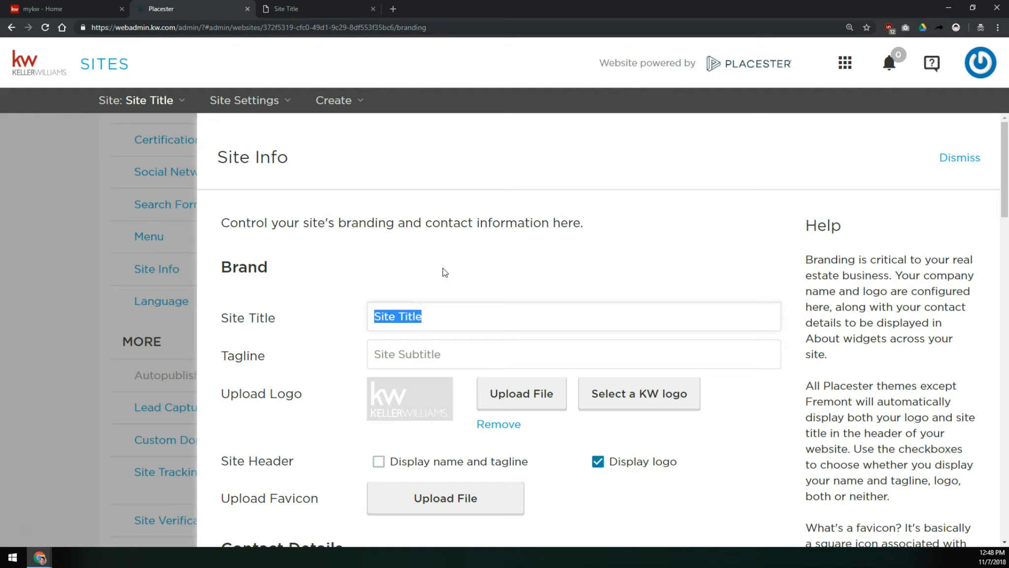
{"action": "type", "text": "Scott Le Roy"}
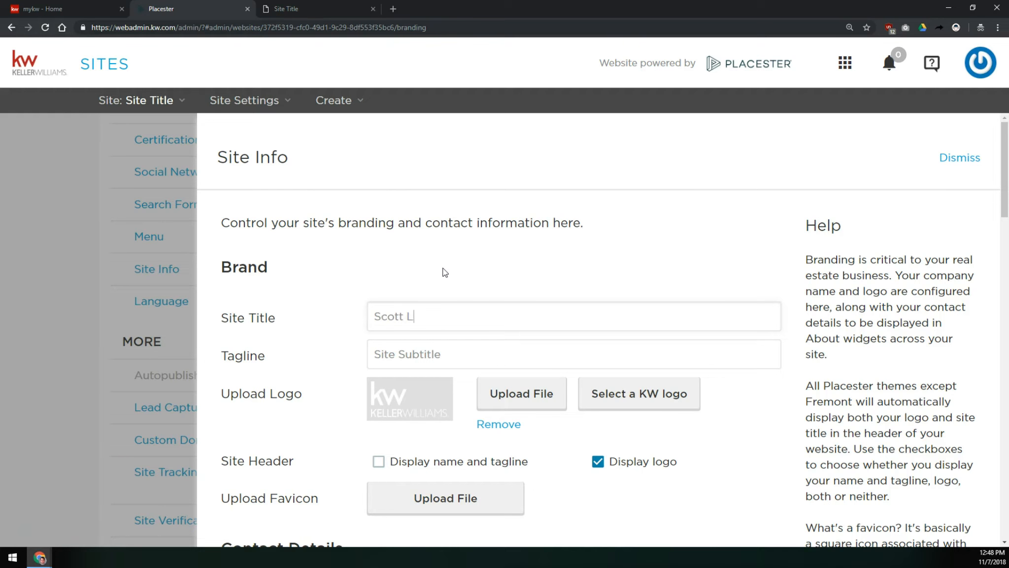
{"action": "key", "text": "Tab"}
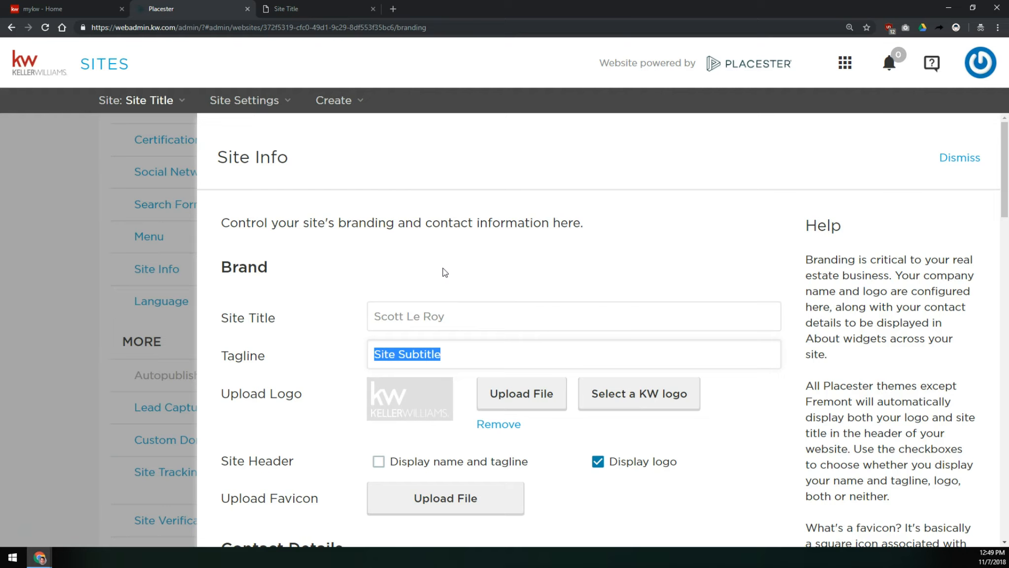
{"action": "type", "text": "@sloga"}
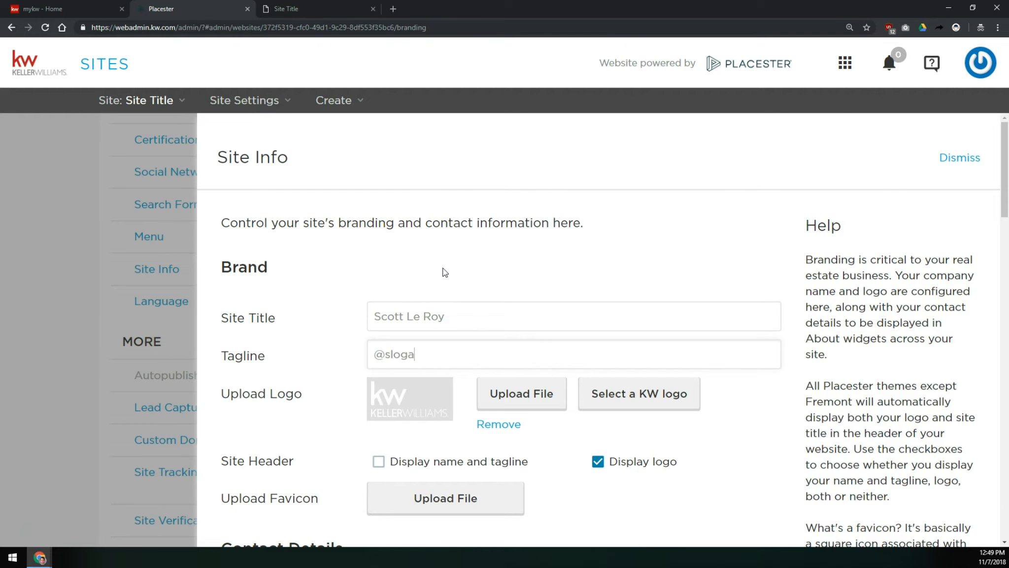
{"action": "type", "text": "n"}
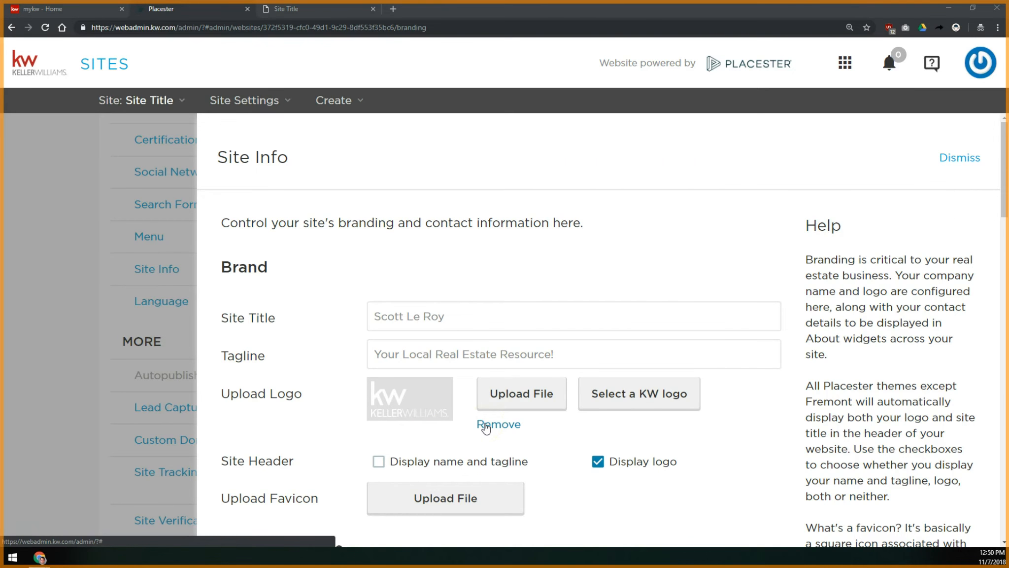
- Turn off both the name-and-tagline and the logo display options for the site header
{"action": "scroll", "coordinate": [444, 396], "scroll_direction": "down", "scroll_amount": 3}
{"action": "scroll", "coordinate": [443, 323], "scroll_direction": "up", "scroll_amount": 1}
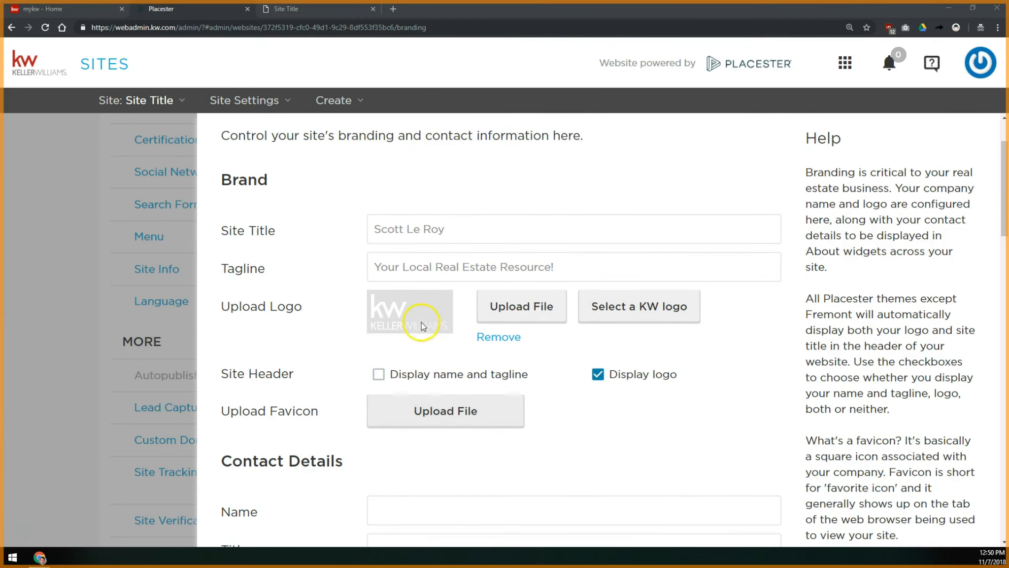
{"action": "left_click", "coordinate": [387, 380]}
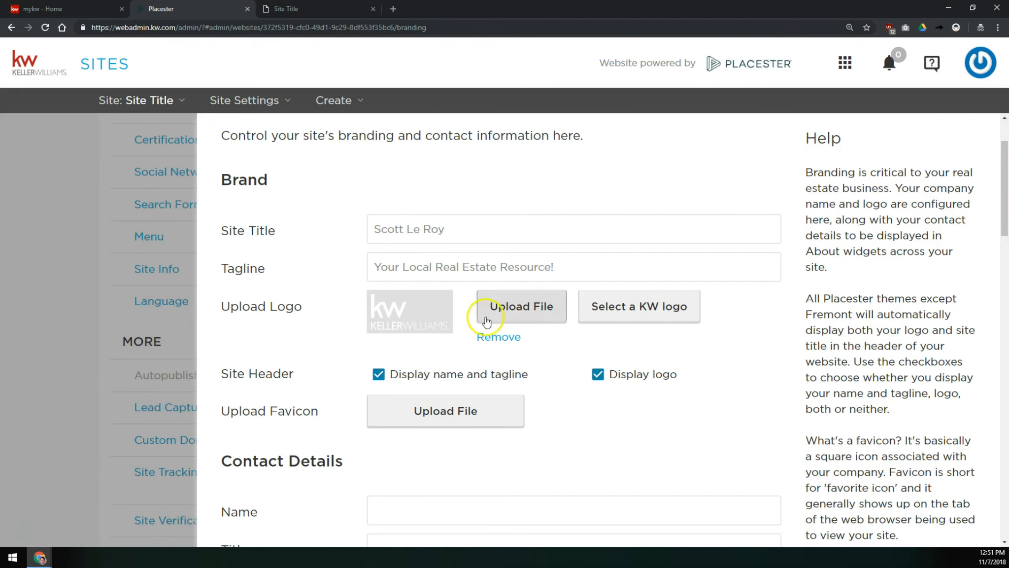
{"action": "left_click", "coordinate": [393, 376]}
{"action": "left_click", "coordinate": [624, 379]}
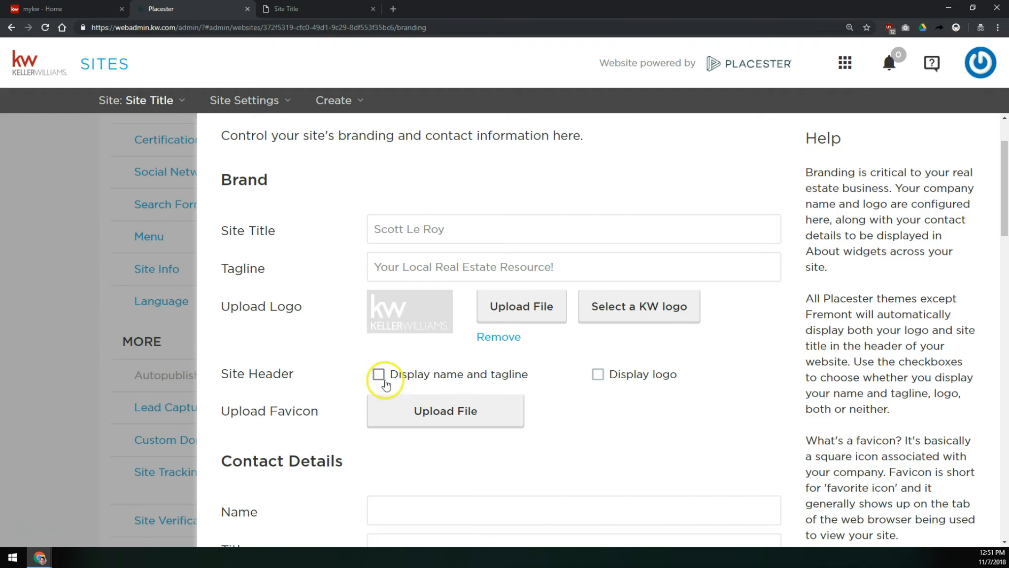
- Turn both the name-and-tagline and the logo display options for the site header back on
{"action": "left_click", "coordinate": [415, 382]}
{"action": "left_click", "coordinate": [671, 384]}
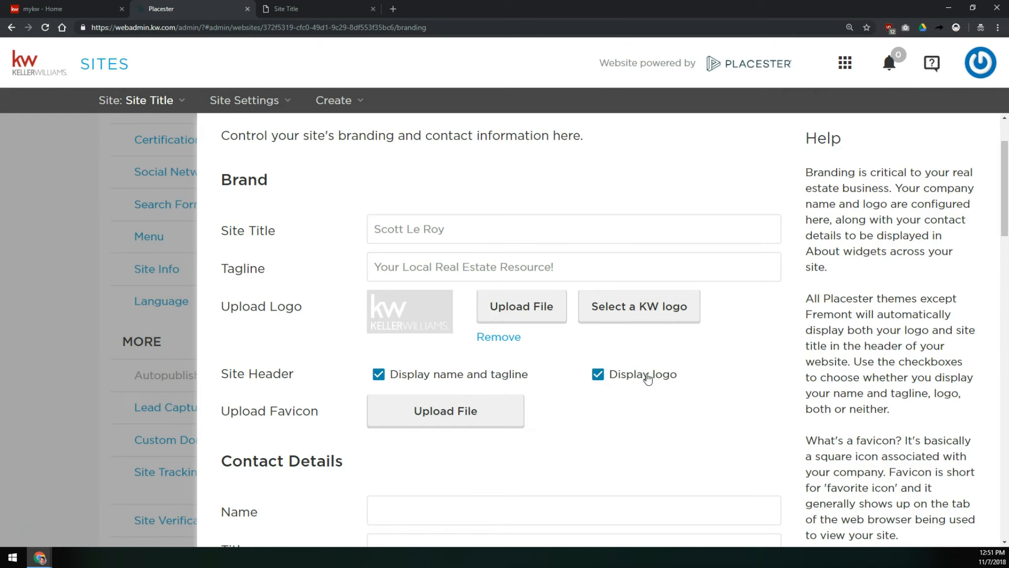
- Upload favicon.png from the Downloads Work folder as the site favicon
{"action": "scroll", "coordinate": [453, 390], "scroll_direction": "down", "scroll_amount": 2}
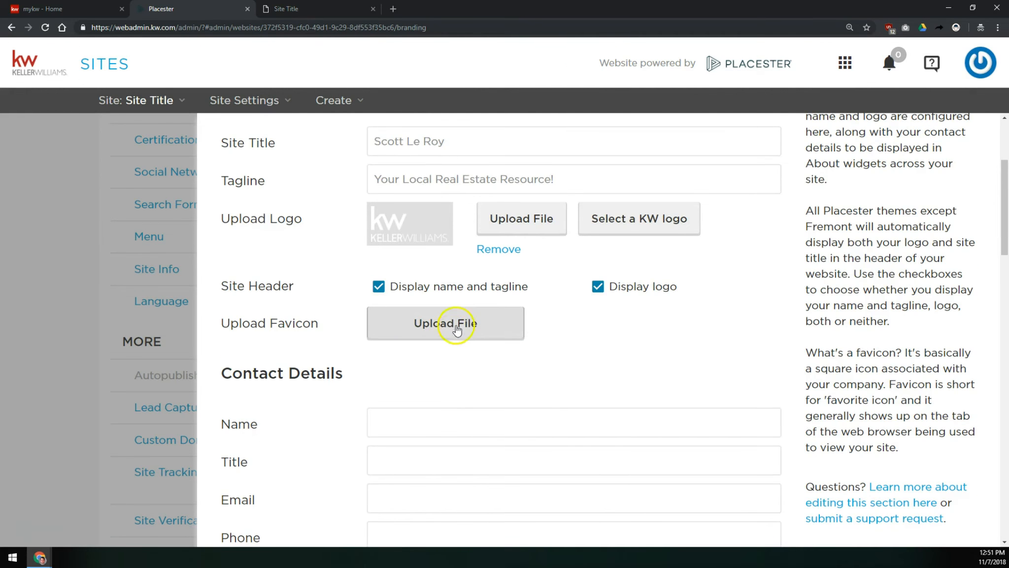
{"action": "left_click", "coordinate": [458, 324]}
{"action": "left_click", "coordinate": [329, 250]}
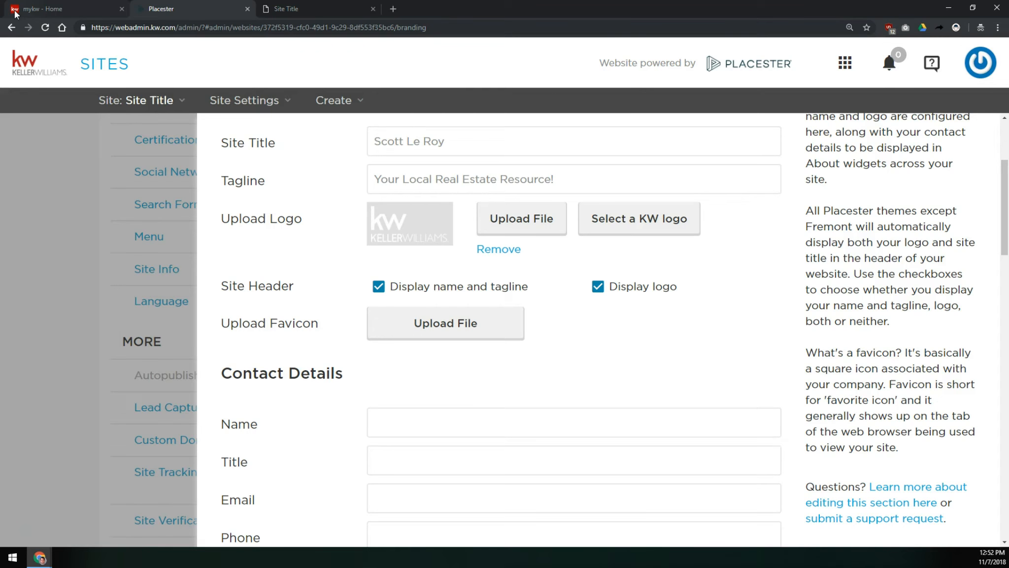
{"action": "left_click", "coordinate": [463, 318]}
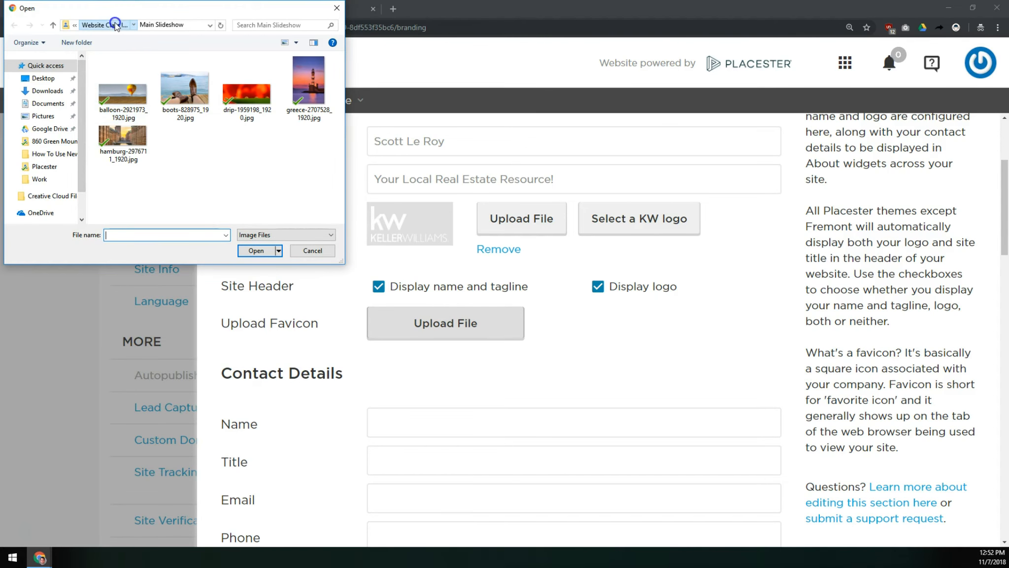
{"action": "left_click", "coordinate": [115, 23]}
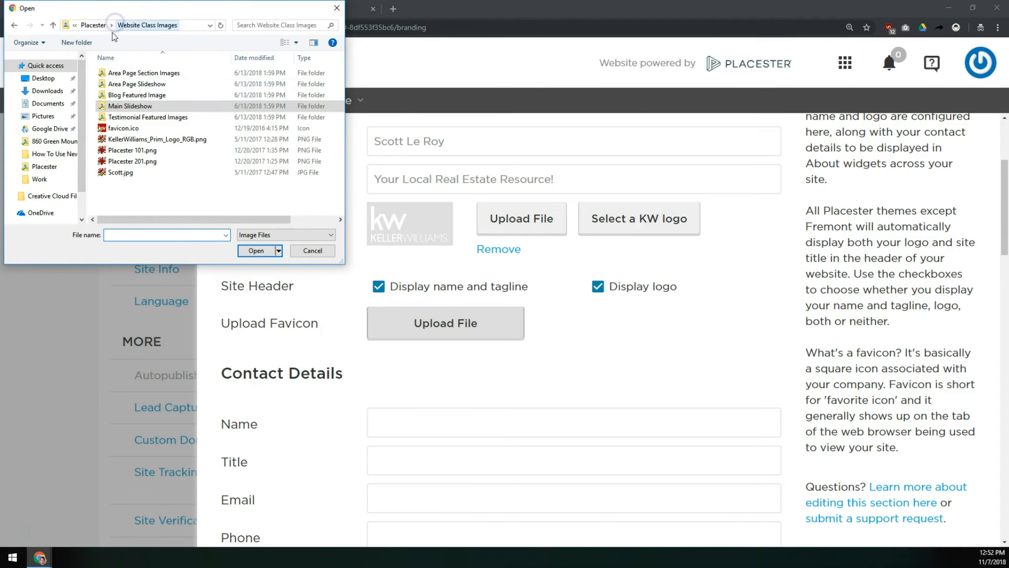
{"action": "left_click", "coordinate": [134, 129]}
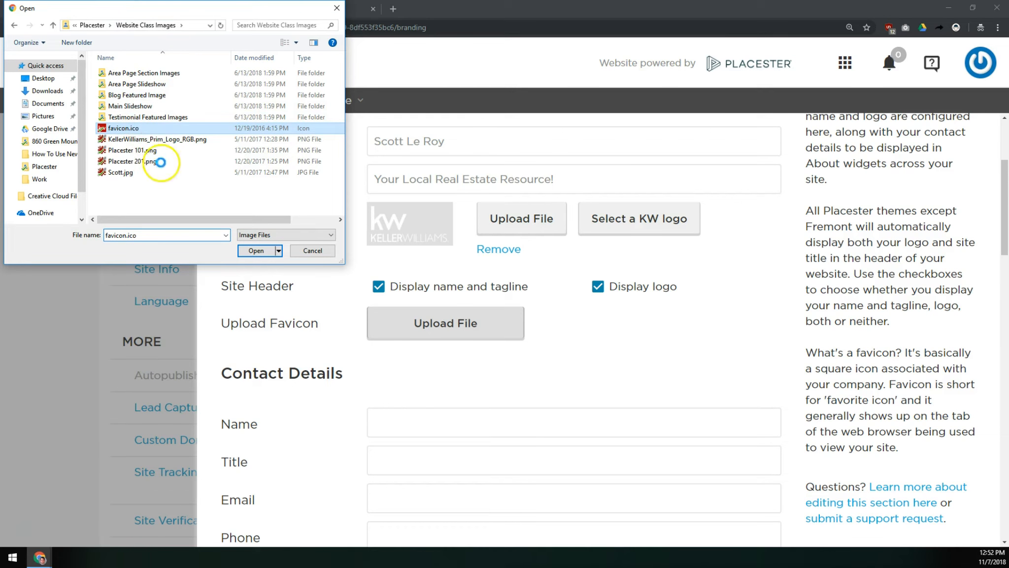
{"action": "left_click", "coordinate": [197, 187]}
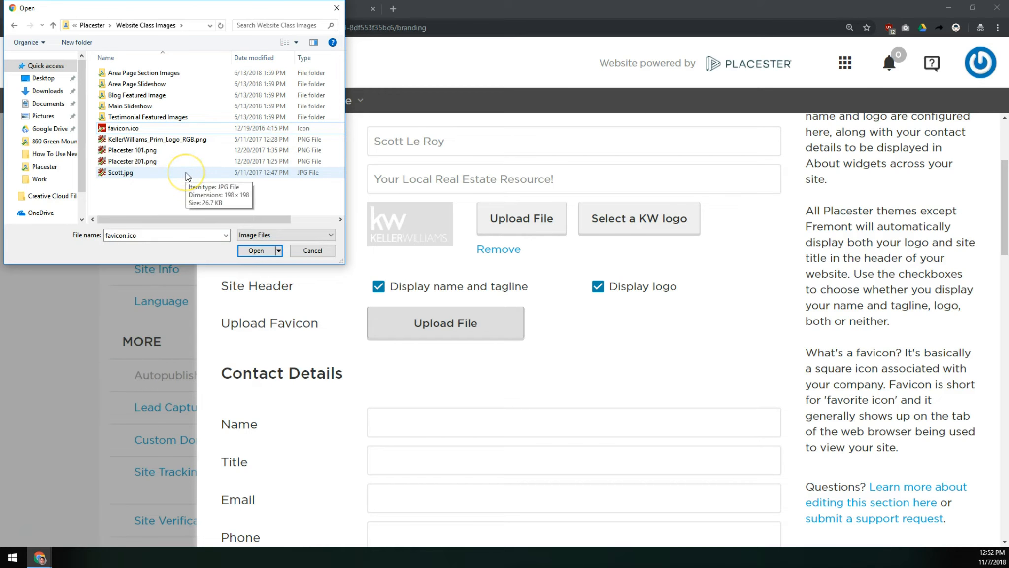
{"action": "left_click", "coordinate": [43, 78]}
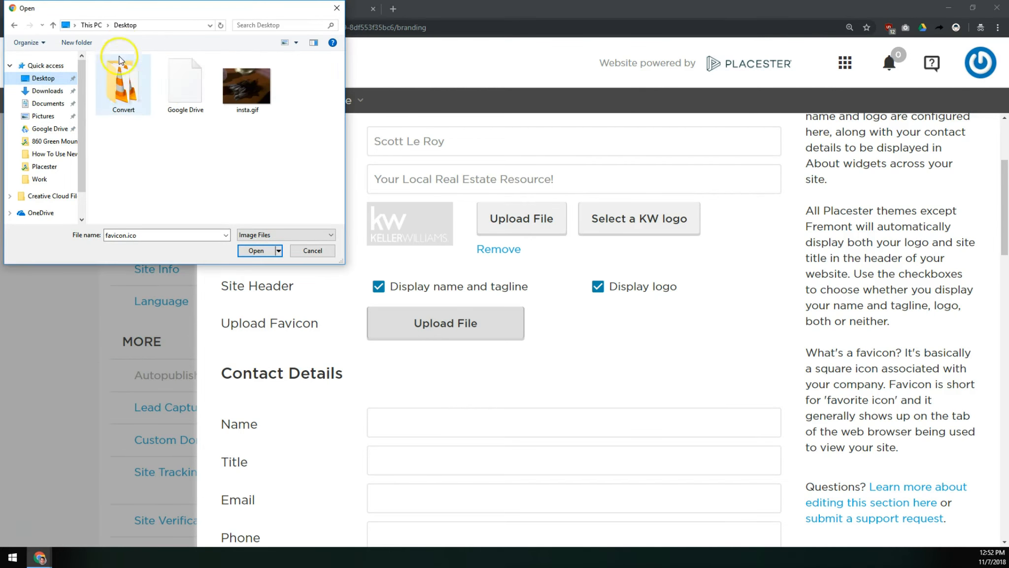
{"action": "double_click", "coordinate": [137, 91]}
{"action": "left_click", "coordinate": [40, 70]}
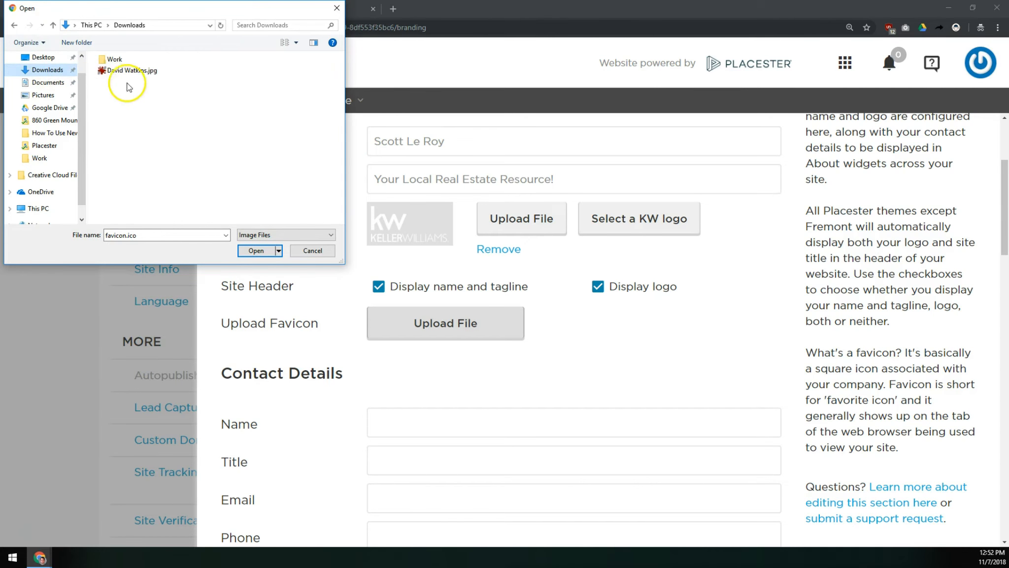
{"action": "double_click", "coordinate": [132, 60]}
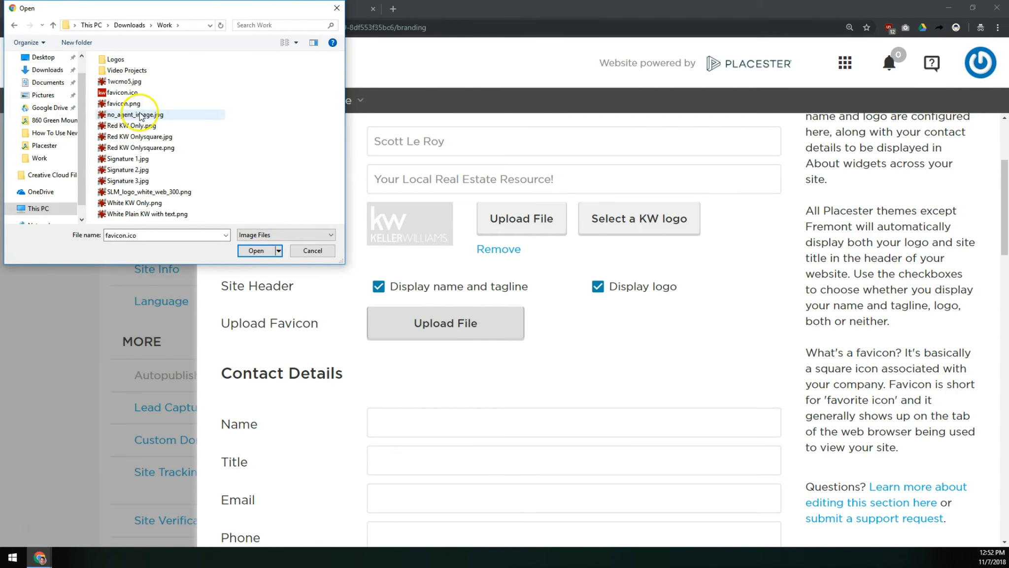
{"action": "double_click", "coordinate": [130, 104]}
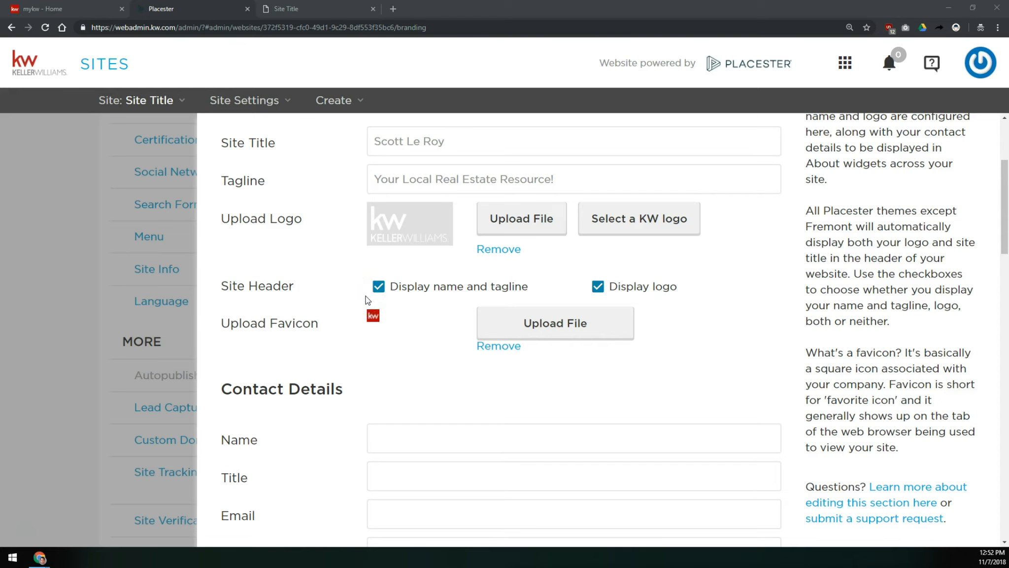
- Enter the agent's full name in the contact details Name field
{"action": "scroll", "coordinate": [533, 374], "scroll_direction": "down", "scroll_amount": 3}
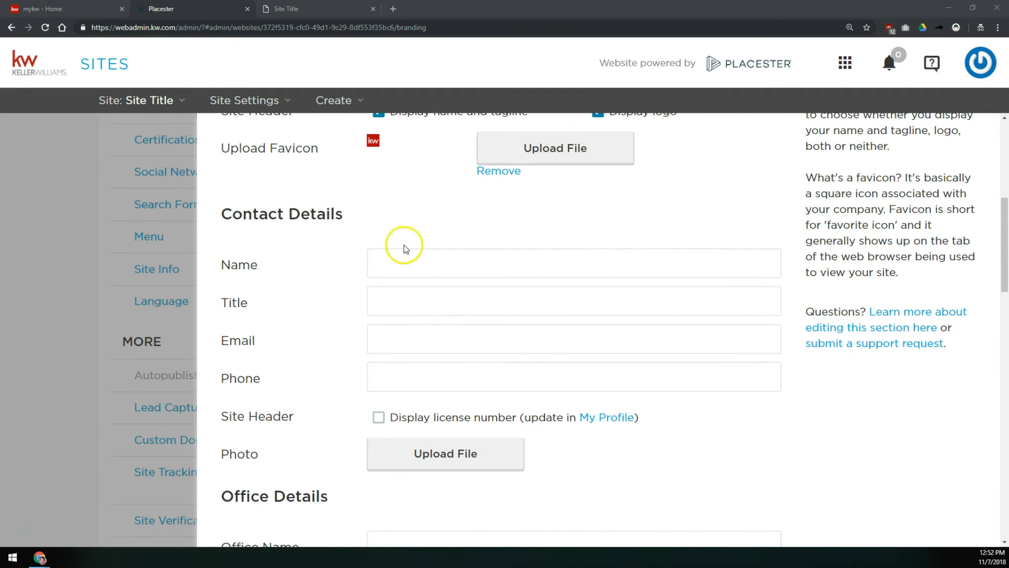
{"action": "left_click", "coordinate": [396, 260]}
{"action": "left_click", "coordinate": [400, 262]}
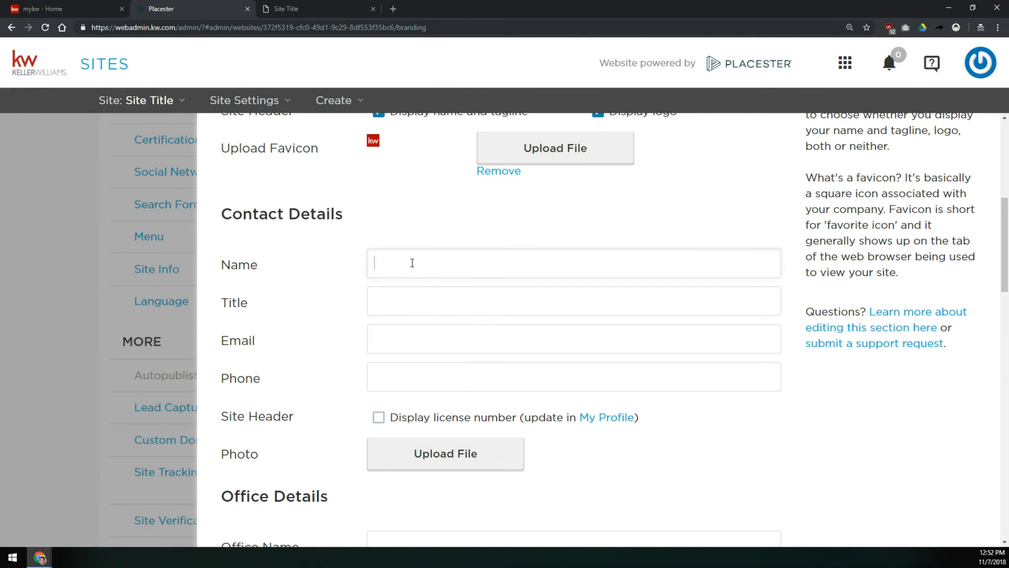
{"action": "left_click", "coordinate": [412, 262]}
{"action": "type", "text": "Scott Le Roy"}
{"action": "key", "text": "Tab"}
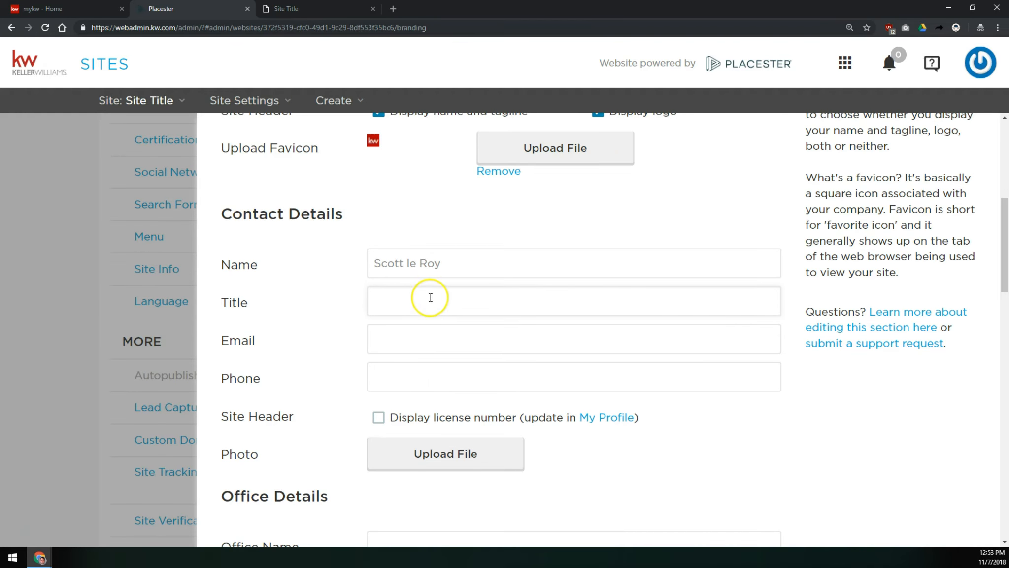
- Set the contact Title to Real Estate Salesperson
{"action": "type", "text": "REALTOR®"}
{"action": "key", "text": "shift+Tab"}
{"action": "type", "text": "Real Estate Salesperson"}
- Fill in the agent's e-mail address and phone number, prefixing the phone with Cell:
{"action": "left_click", "coordinate": [427, 336]}
{"action": "key", "text": "Tab"}
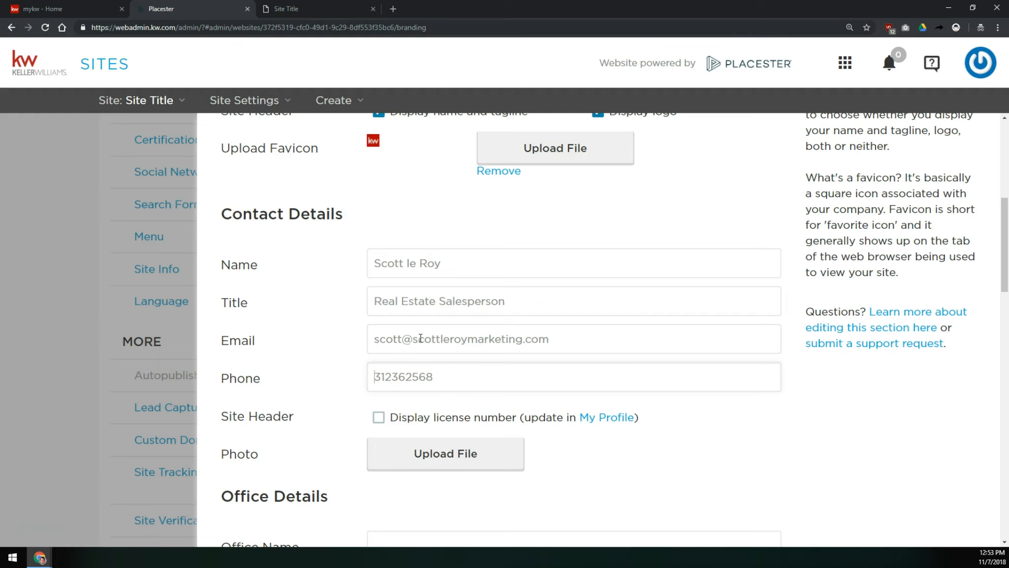
{"action": "key", "text": "Home"}
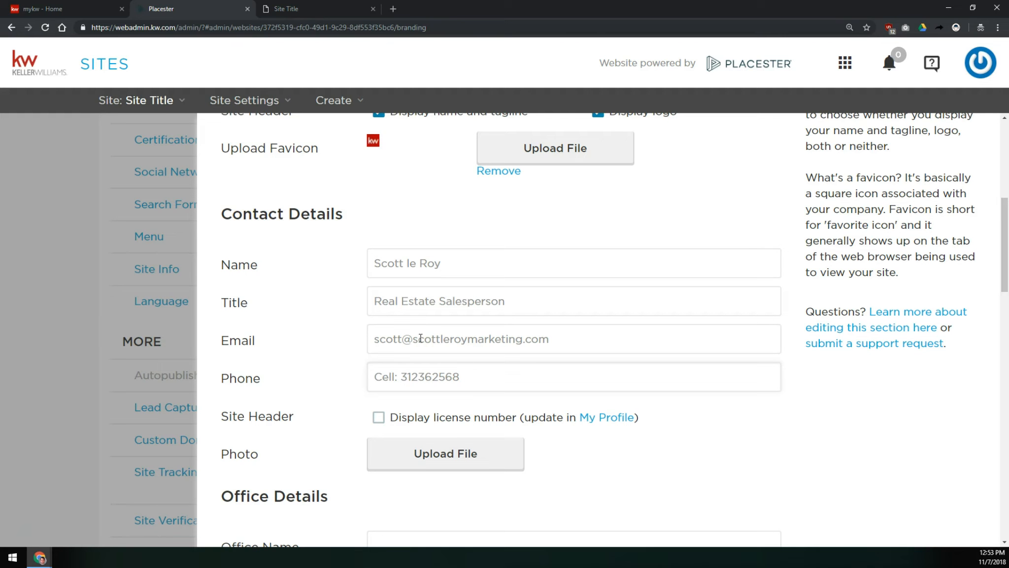
- Turn on the license-number display for the contact header and open My Profile in a new tab
{"action": "left_click", "coordinate": [377, 419]}
{"action": "left_click", "coordinate": [379, 417]}
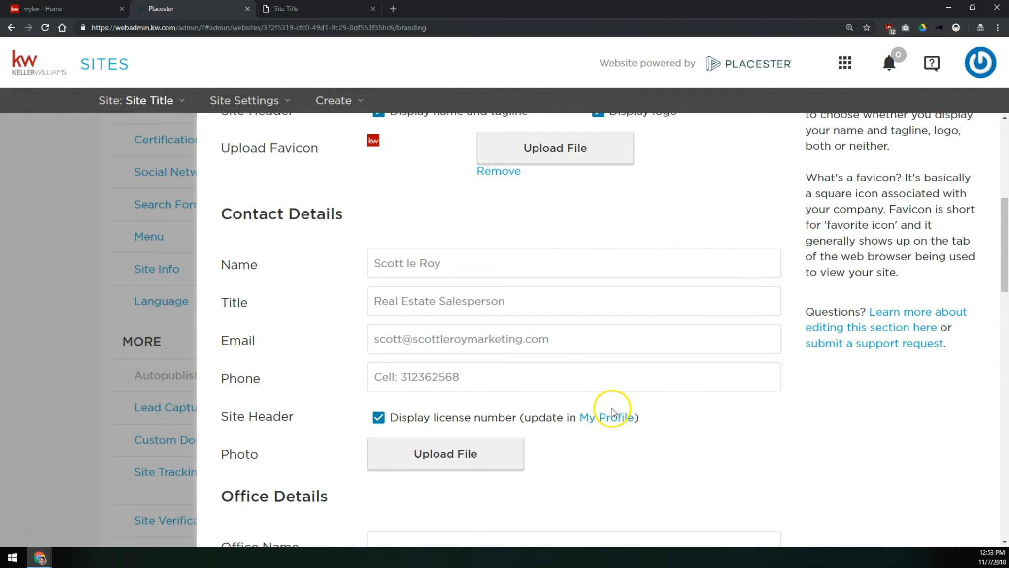
{"action": "right_click", "coordinate": [604, 423]}
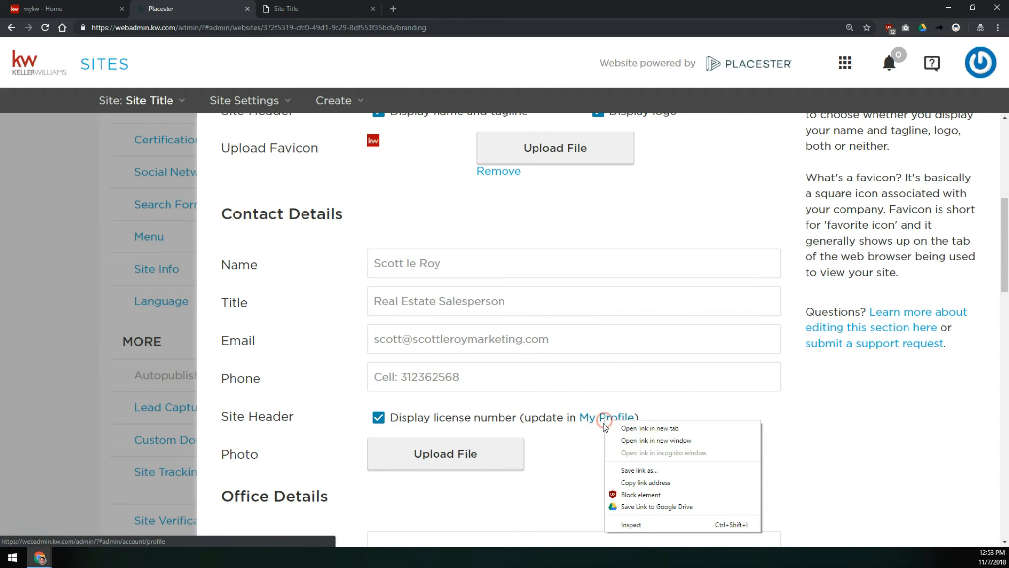
{"action": "left_click", "coordinate": [673, 428]}
{"action": "left_click", "coordinate": [287, 10]}
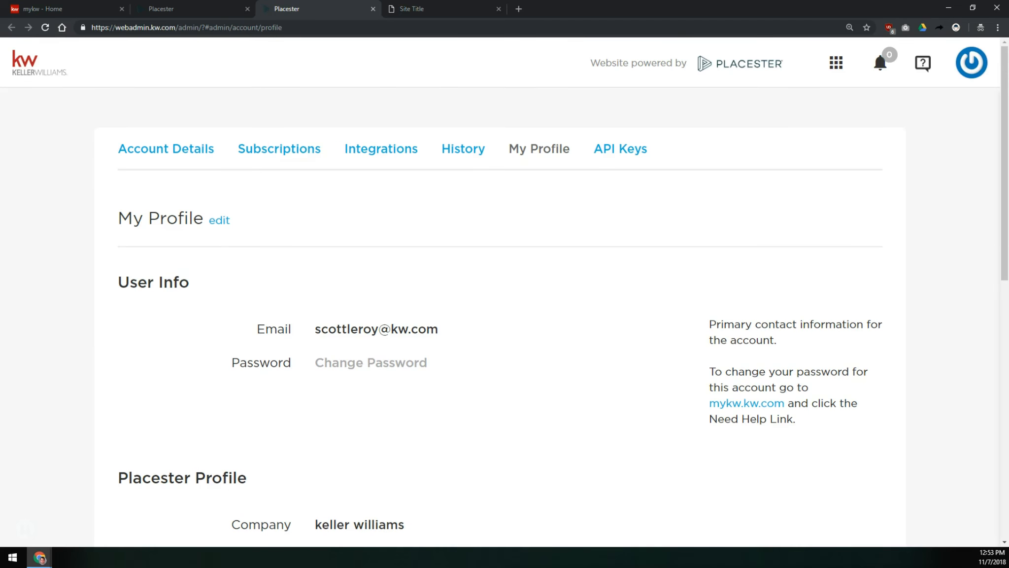
- Open the profile for editing and examine its Phone and License Display fields
{"action": "left_click", "coordinate": [222, 220]}
{"action": "scroll", "coordinate": [276, 204], "scroll_direction": "down", "scroll_amount": 10}
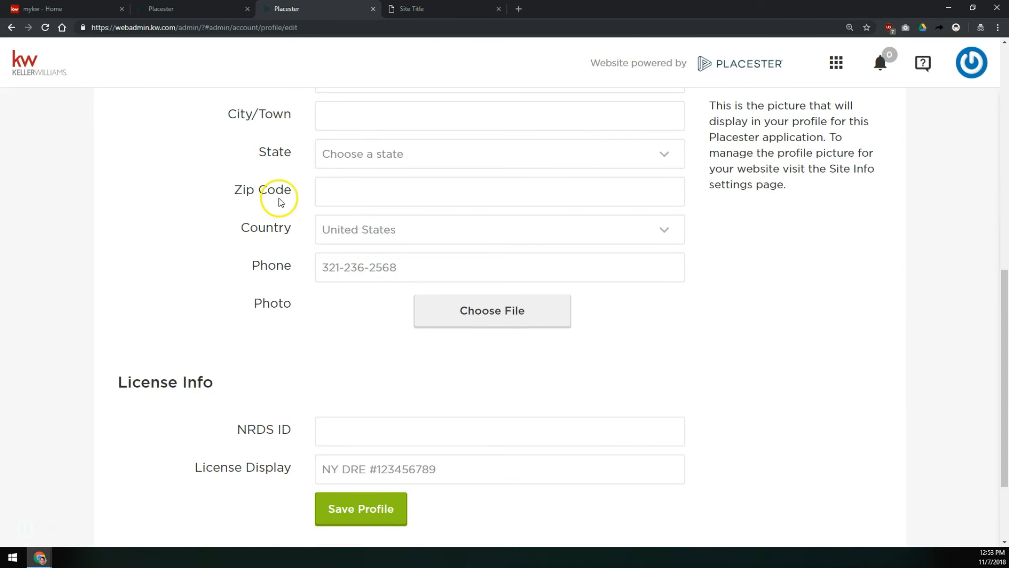
{"action": "left_click_drag", "start_coordinate": [446, 469], "coordinate": [321, 469]}
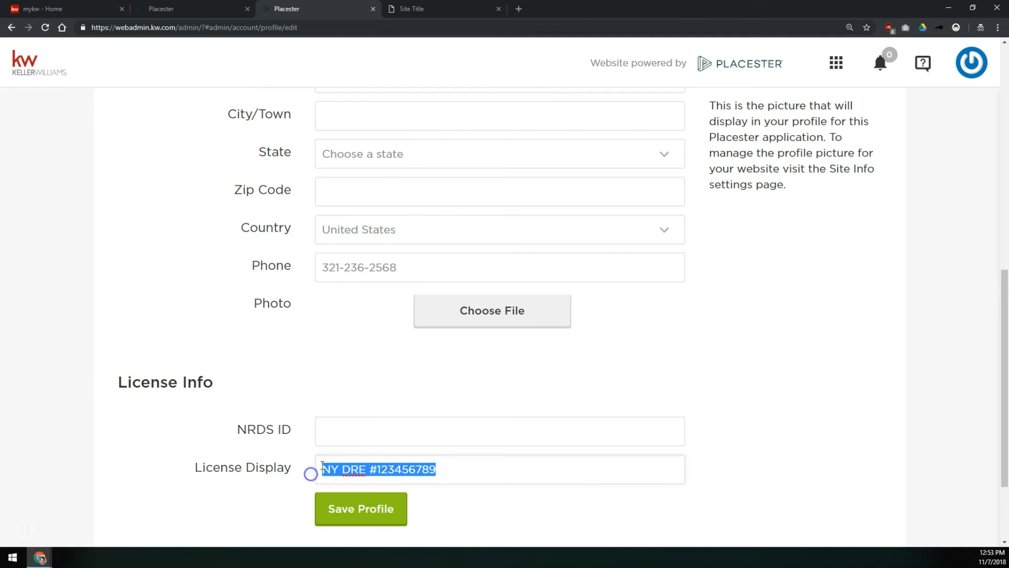
{"action": "left_click", "coordinate": [383, 469]}
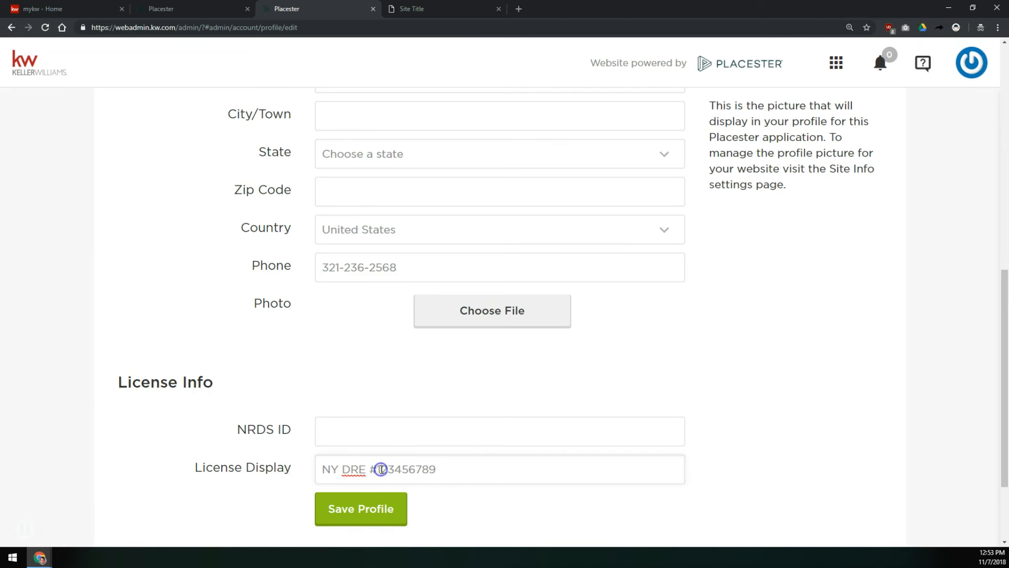
{"action": "left_click_drag", "start_coordinate": [375, 469], "coordinate": [269, 469]}
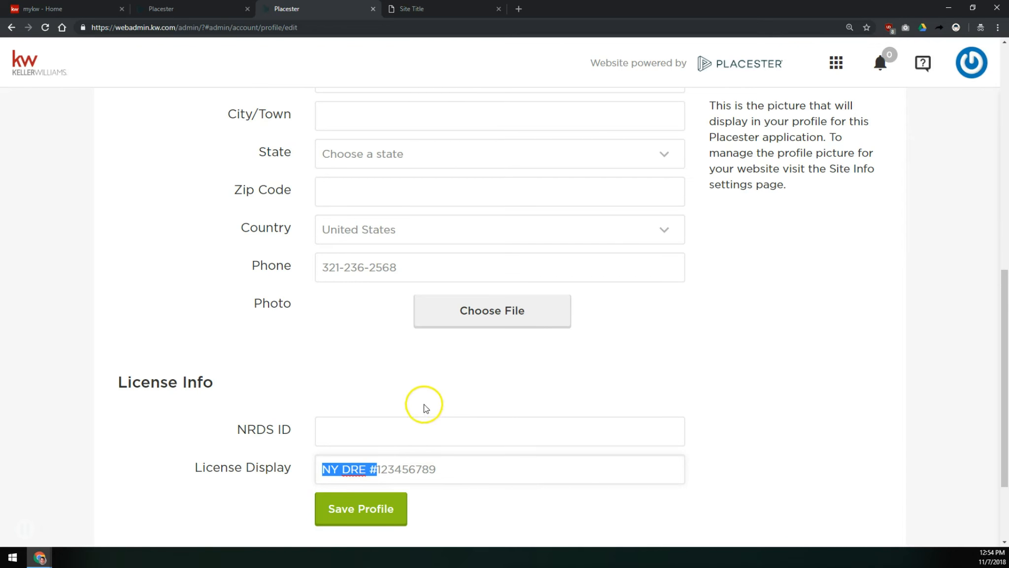
{"action": "left_click", "coordinate": [338, 473]}
{"action": "left_click_drag", "start_coordinate": [325, 468], "coordinate": [376, 475]}
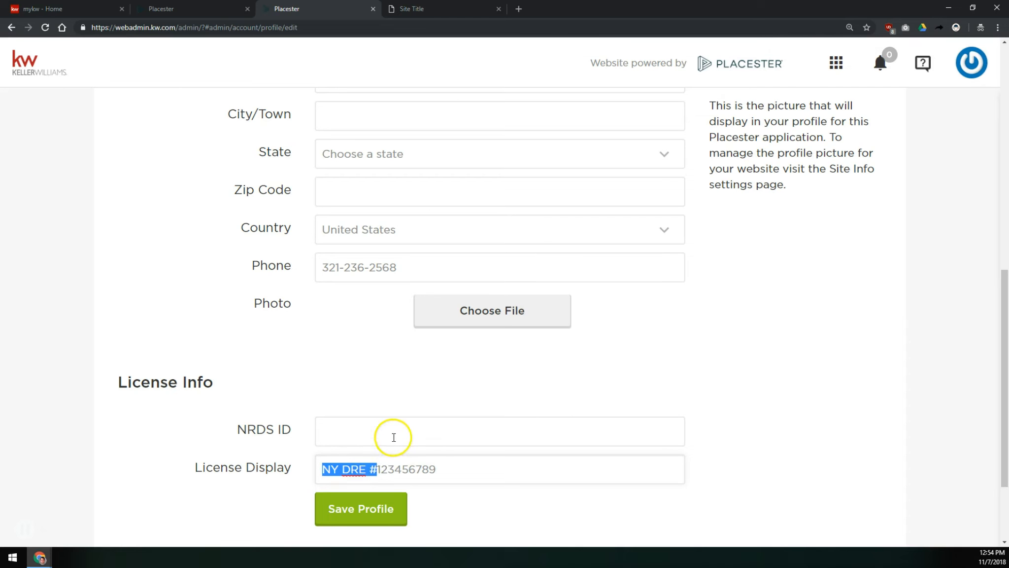
{"action": "left_click", "coordinate": [377, 472]}
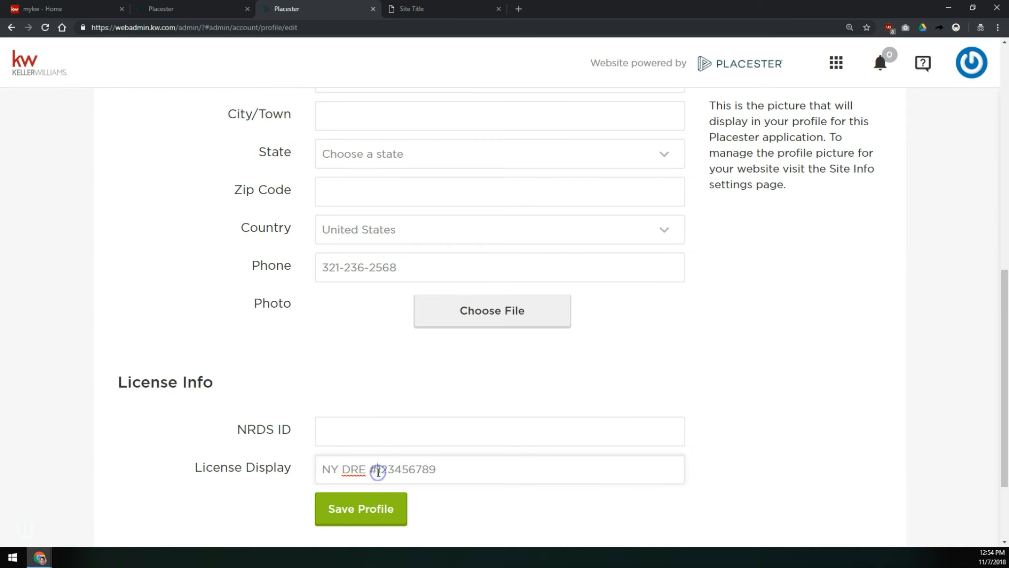
{"action": "left_click_drag", "start_coordinate": [416, 266], "coordinate": [270, 273]}
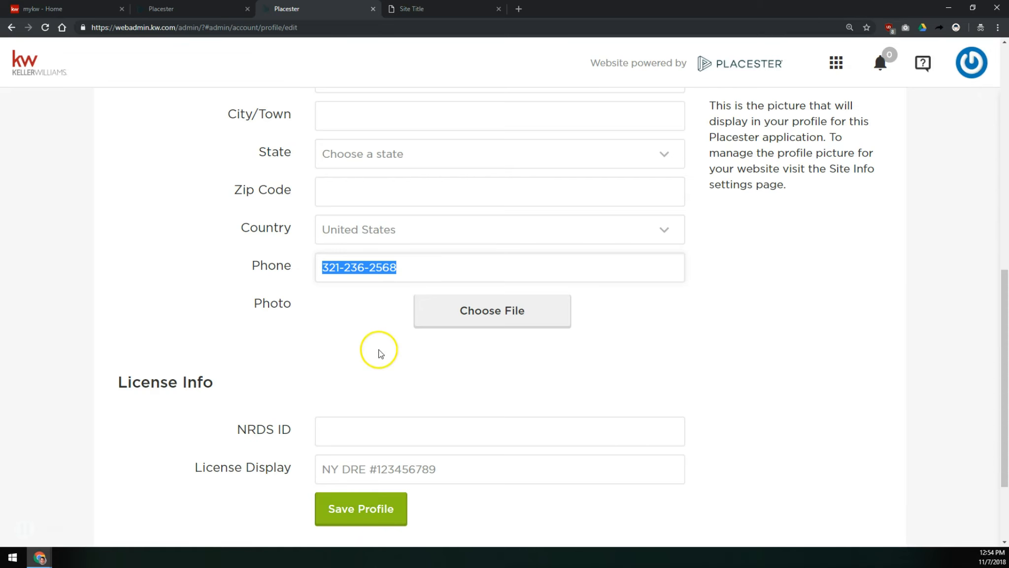
- Upload the agent's headshot from the Website Class Images folder as the contact photo
{"action": "left_click", "coordinate": [192, 9]}
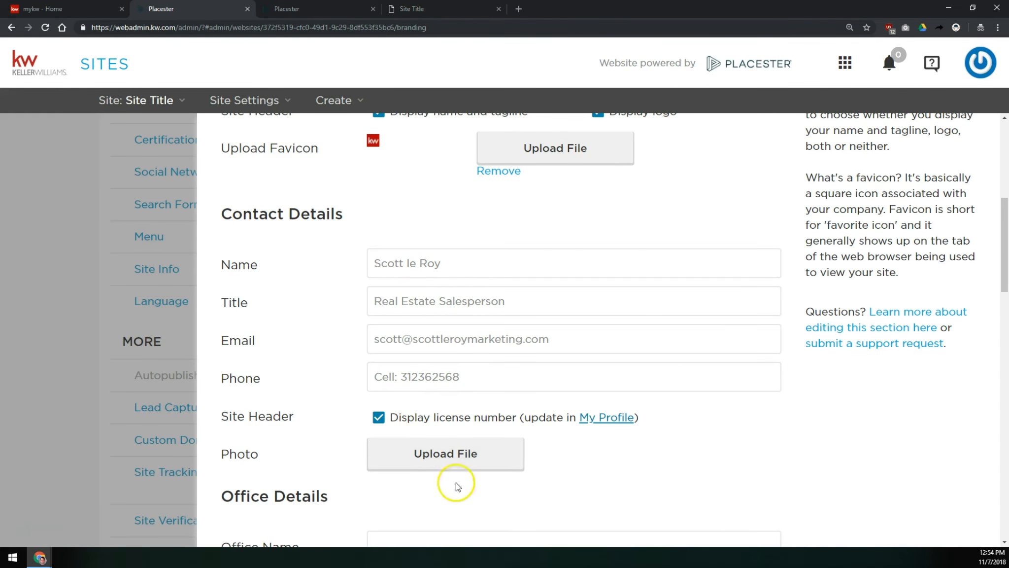
{"action": "left_click", "coordinate": [456, 454]}
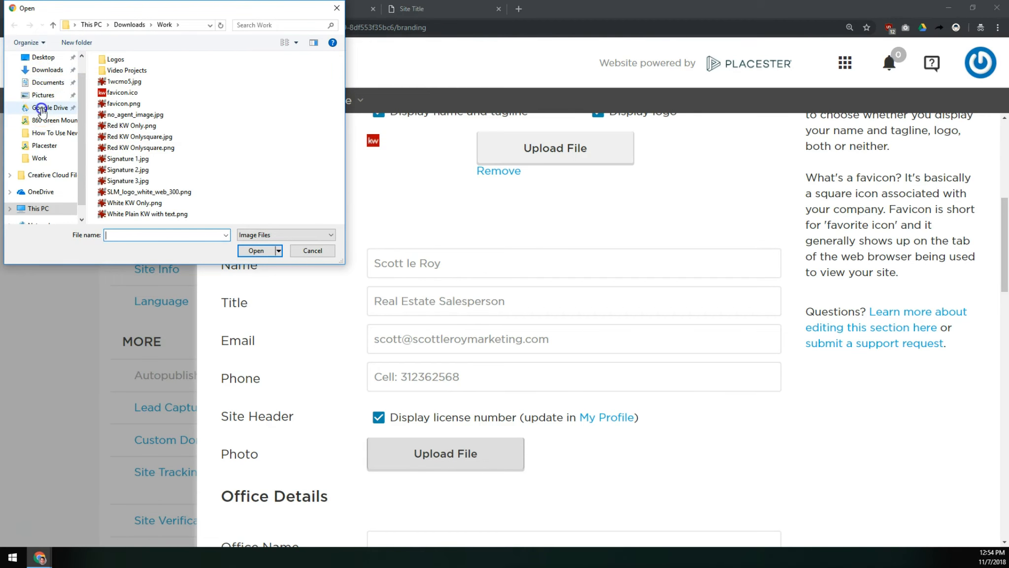
{"action": "left_click", "coordinate": [43, 108]}
{"action": "left_click", "coordinate": [43, 145]}
{"action": "double_click", "coordinate": [116, 85]}
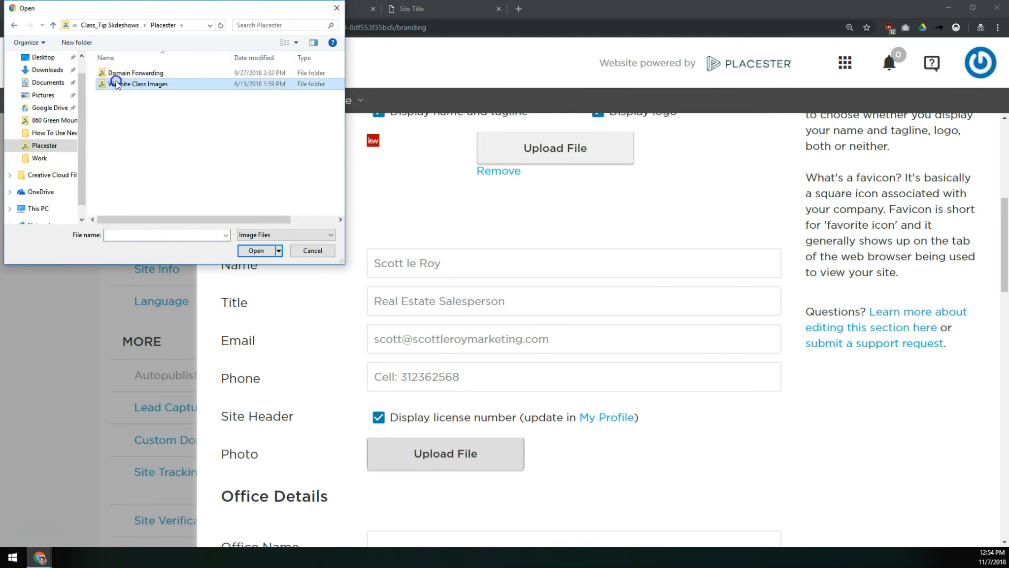
{"action": "double_click", "coordinate": [117, 173]}
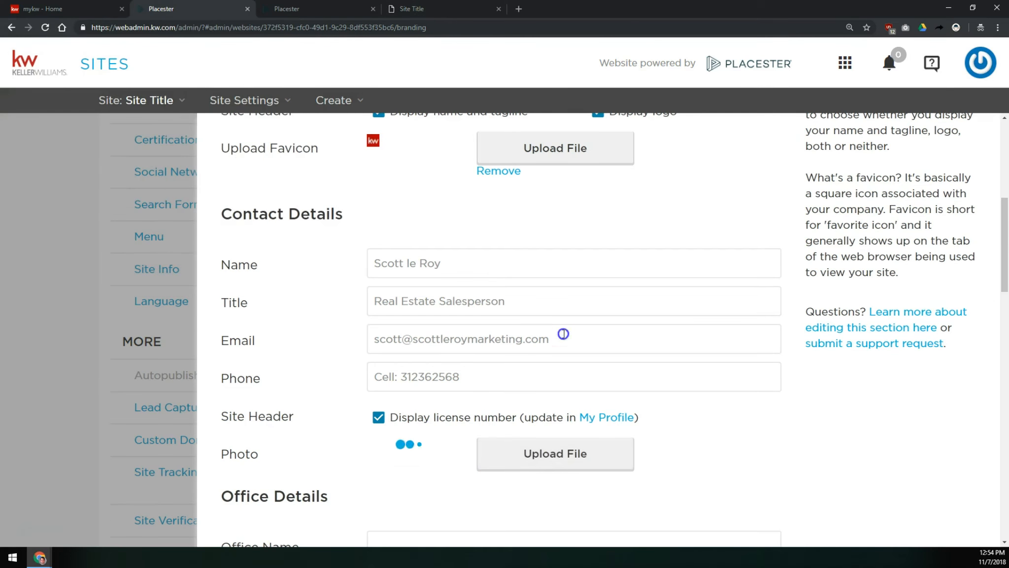
- Set the Office Name to Keller Williams Realty
{"action": "scroll", "coordinate": [476, 300], "scroll_direction": "down", "scroll_amount": 9}
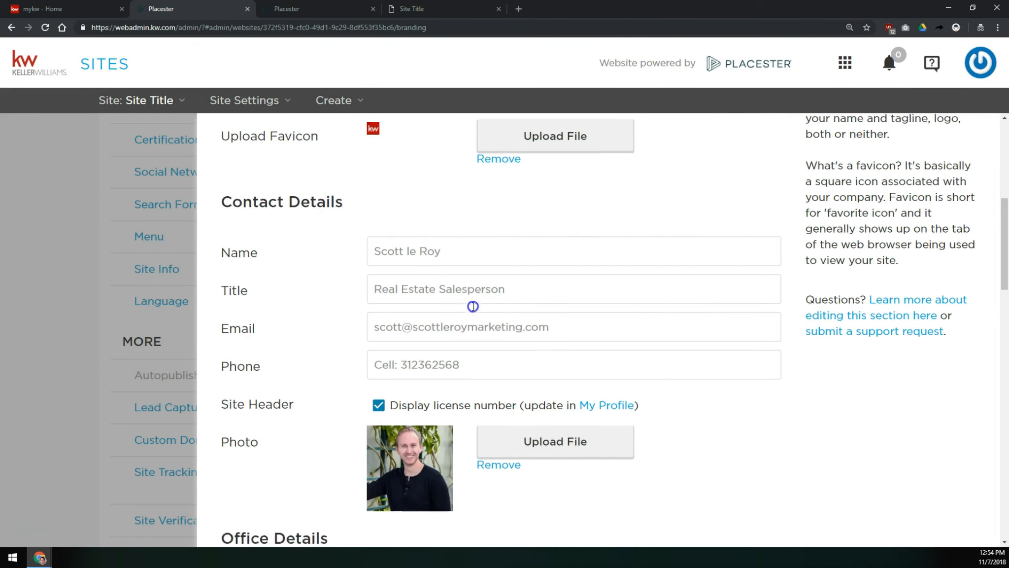
{"action": "left_click", "coordinate": [494, 162]}
{"action": "type", "text": "Kell"}
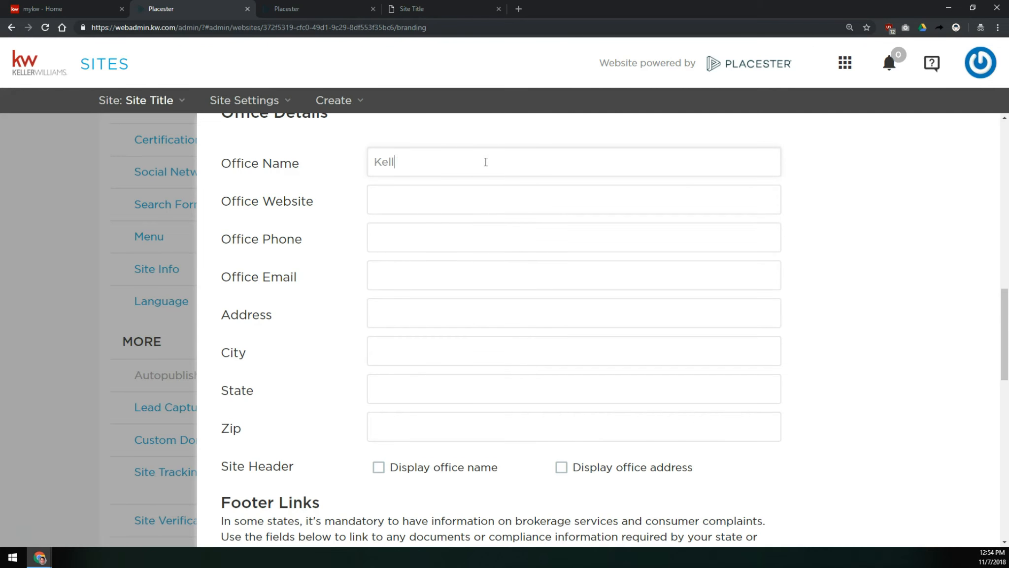
{"action": "type", "text": "er Williams rEAL"}
{"action": "key", "text": "BackSpace"}
{"action": "key", "text": "BackSpace"}
{"action": "key", "text": "BackSpace"}
{"action": "key", "text": "BackSpace"}
{"action": "type", "text": "Realty"}
{"action": "type", "text": "http://"}
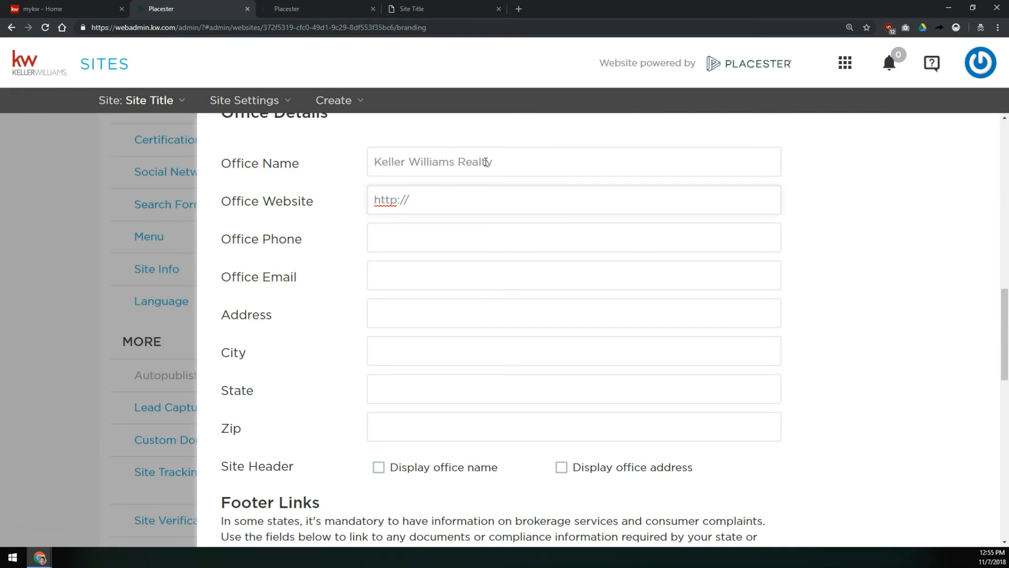
{"action": "type", "text": "kwstfl.com"}
{"action": "key", "text": "Tab"}
{"action": "type", "text": "123"}
{"action": "key", "text": "BackSpace"}
{"action": "key", "text": "BackSpace"}
{"action": "key", "text": "BackSpace"}
{"action": "type", "text": "1234567890"}
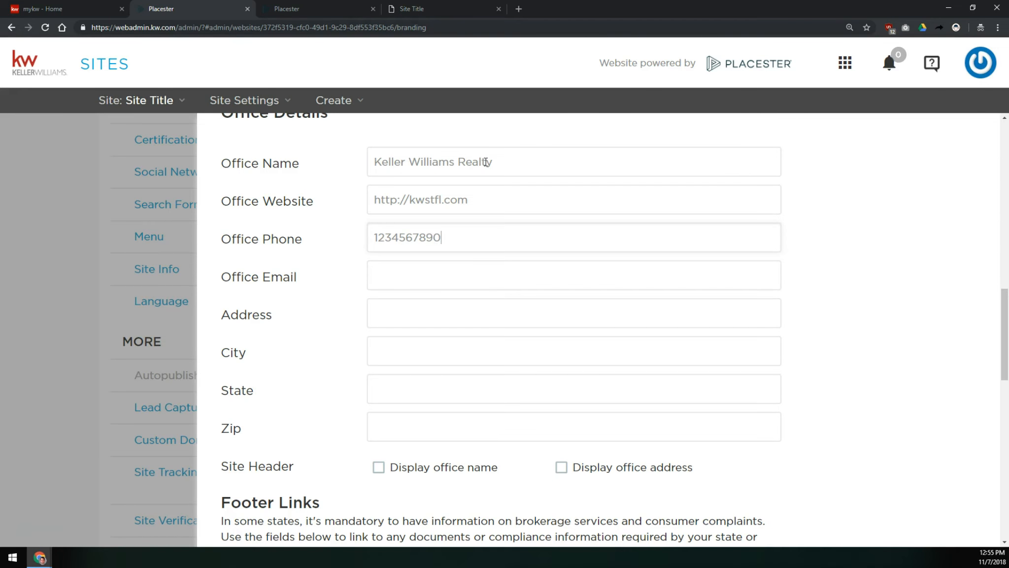
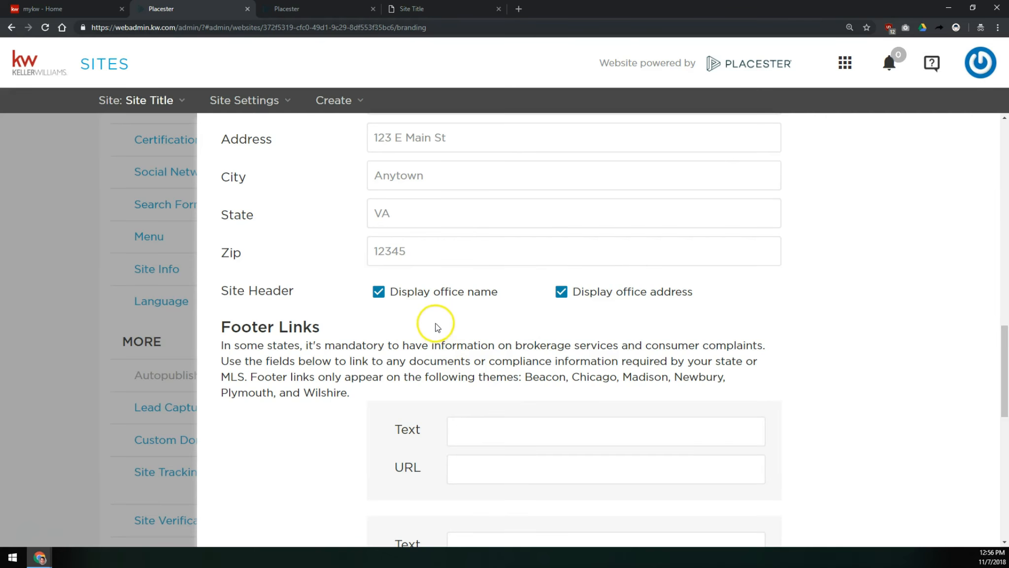
- Enter "Texas Real Estate Commision ....." as the text of the first footer link
{"action": "scroll", "coordinate": [496, 334], "scroll_direction": "up", "scroll_amount": 2}
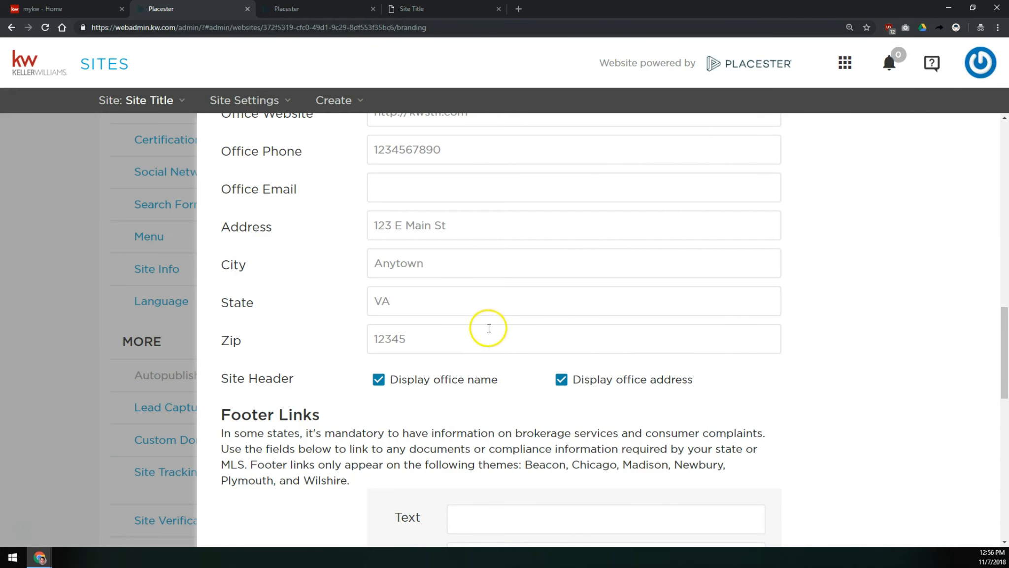
{"action": "scroll", "coordinate": [475, 261], "scroll_direction": "down", "scroll_amount": 6}
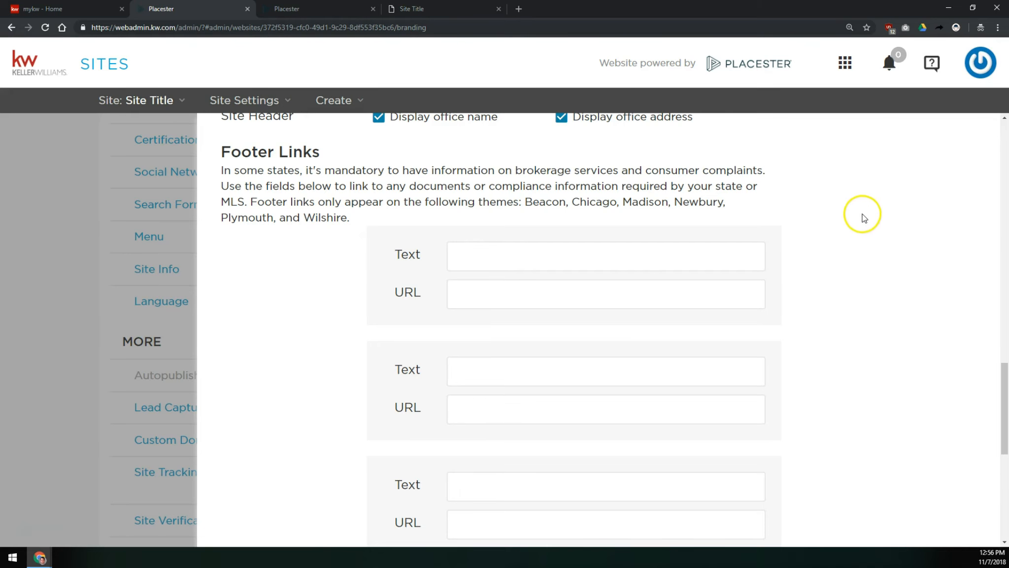
{"action": "left_click", "coordinate": [577, 265]}
{"action": "left_click", "coordinate": [570, 263]}
{"action": "type", "text": "Texas Real "}
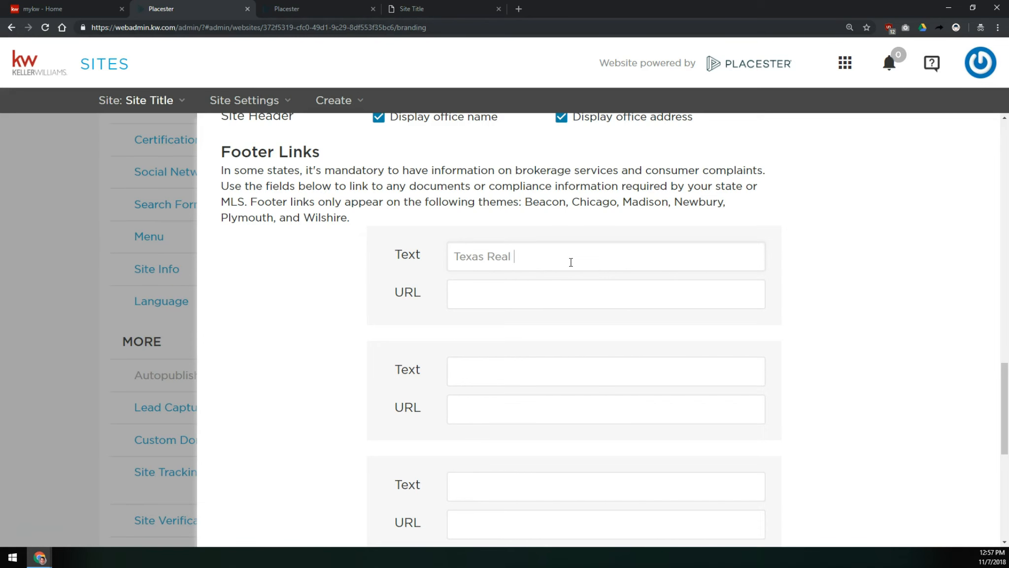
{"action": "type", "text": "Estate Commision ...."}
- Enter "Consumer Protection..." as the text of the second footer link
{"action": "left_click", "coordinate": [571, 284]}
{"action": "left_click", "coordinate": [537, 360]}
{"action": "type", "text": "Consu"}
{"action": "type", "text": "mper"}
{"action": "key", "text": "BackSpace"}
{"action": "key", "text": "BackSpace"}
{"action": "key", "text": "BackSpace"}
{"action": "key", "text": "BackSpace"}
{"action": "type", "text": "er Prote"}
{"action": "key", "text": "BackSpace"}
{"action": "key", "text": "BackSpace"}
{"action": "key", "text": "BackSpace"}
{"action": "type", "text": "rotection..."}
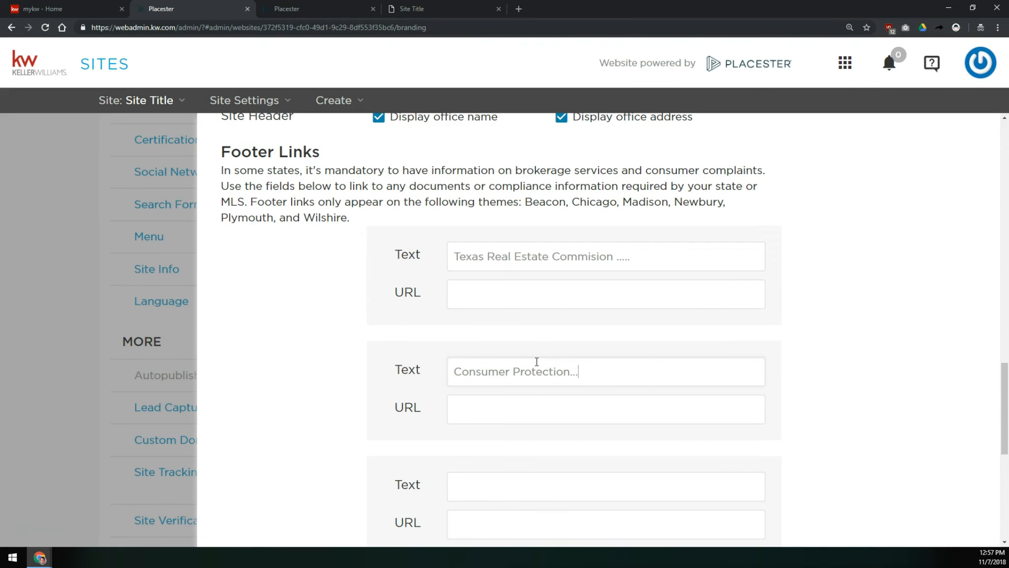
- Examine the note listing which themes display footer links
{"action": "left_click", "coordinate": [519, 396]}
{"action": "left_click_drag", "start_coordinate": [249, 202], "coordinate": [360, 214]}
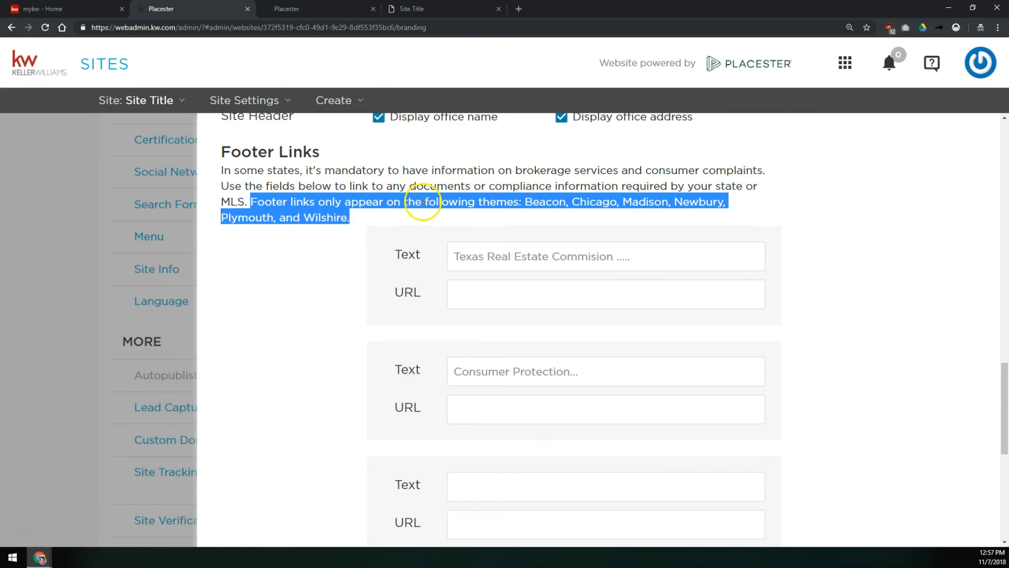
{"action": "left_click", "coordinate": [533, 203]}
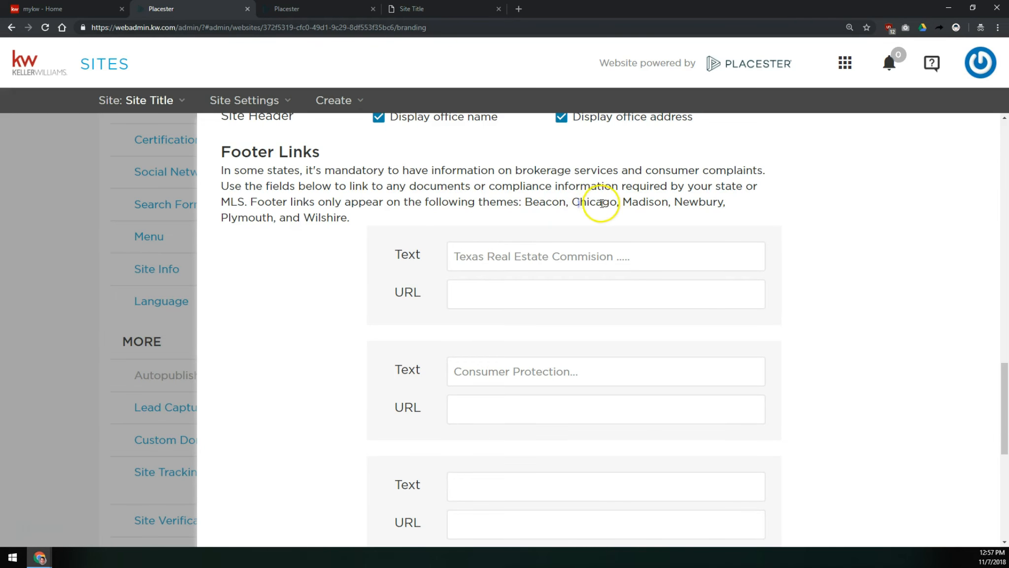
{"action": "left_click_drag", "start_coordinate": [538, 203], "coordinate": [608, 205]}
{"action": "left_click", "coordinate": [632, 197]}
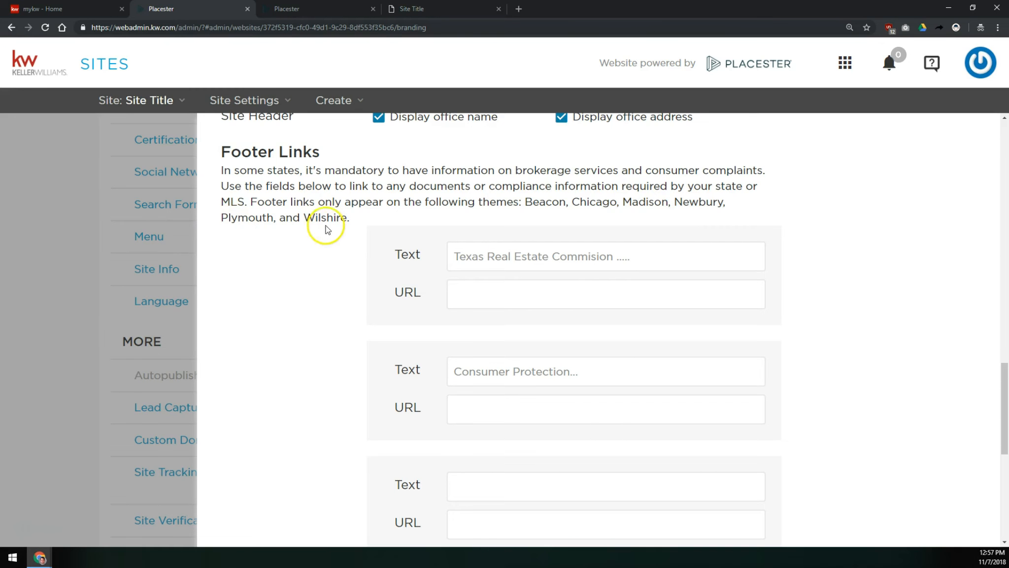
{"action": "double_click", "coordinate": [251, 218]}
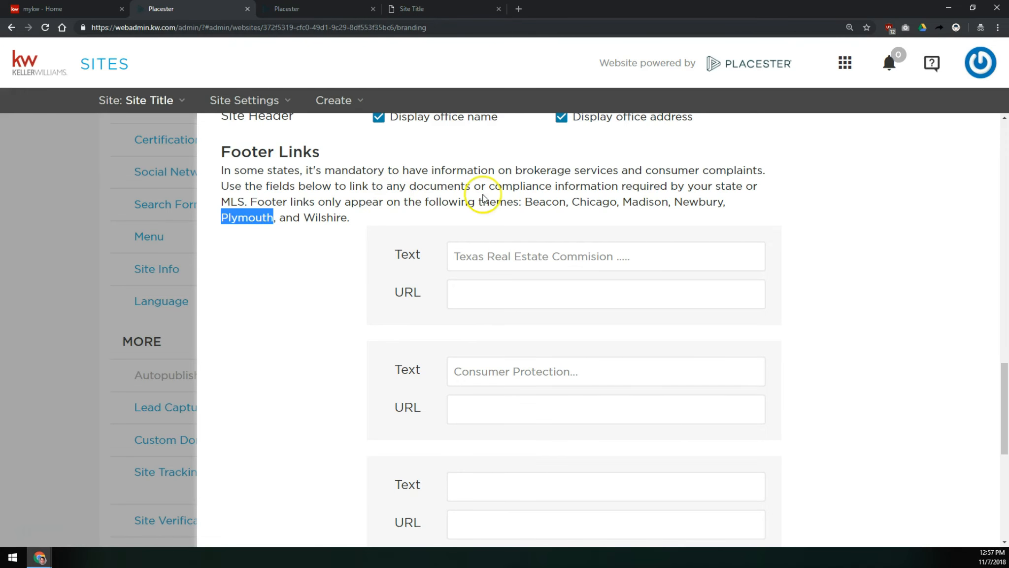
{"action": "double_click", "coordinate": [646, 202]}
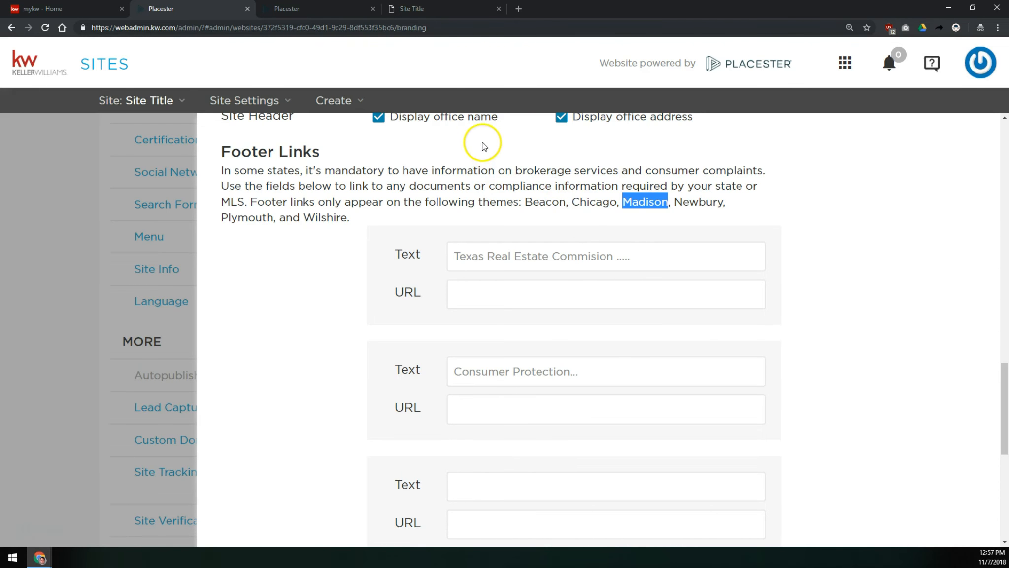
- Save the Site Info settings
{"action": "scroll", "coordinate": [509, 217], "scroll_direction": "down", "scroll_amount": 5}
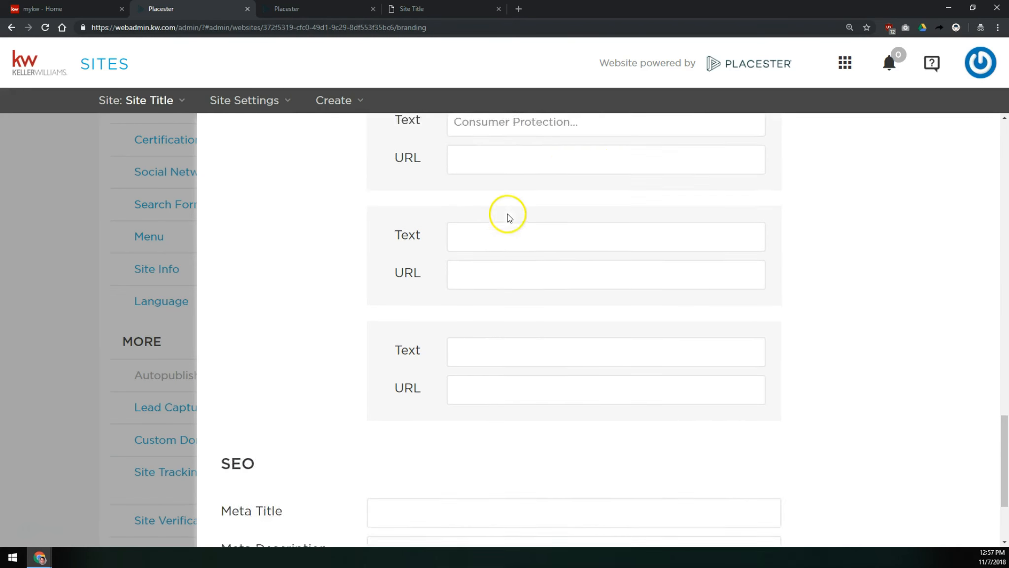
{"action": "scroll", "coordinate": [509, 218], "scroll_direction": "down", "scroll_amount": 3}
{"action": "left_click", "coordinate": [492, 372]}
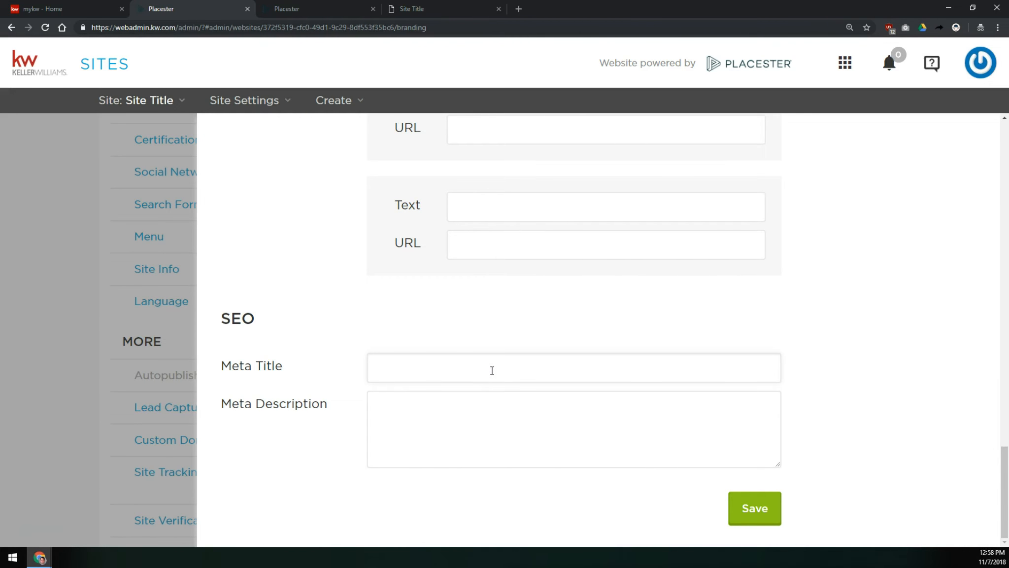
{"action": "left_click", "coordinate": [387, 403]}
{"action": "scroll", "coordinate": [386, 407], "scroll_direction": "up", "scroll_amount": 15}
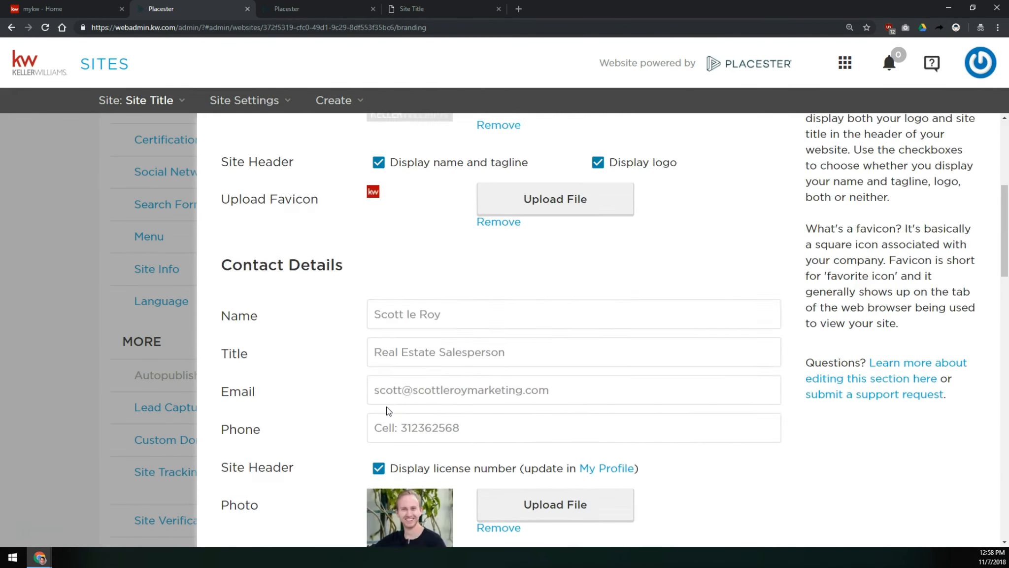
{"action": "scroll", "coordinate": [389, 410], "scroll_direction": "up", "scroll_amount": 3}
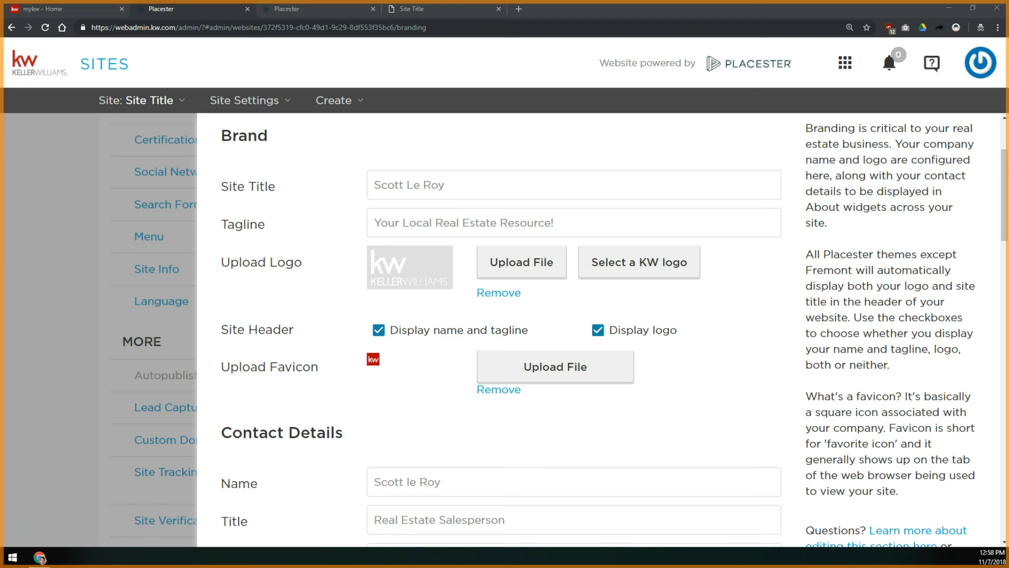
{"action": "scroll", "coordinate": [581, 417], "scroll_direction": "down", "scroll_amount": 5}
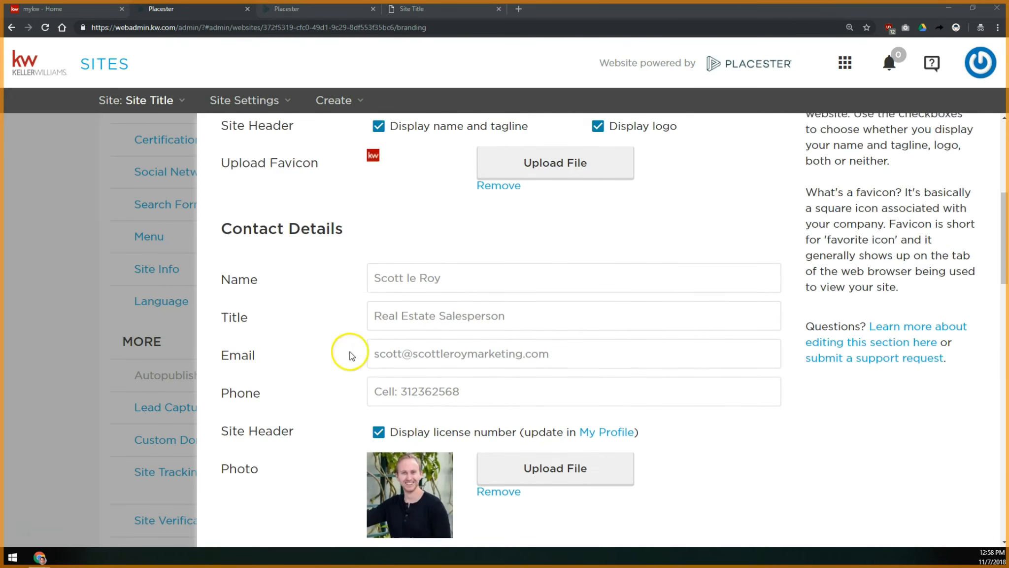
{"action": "scroll", "coordinate": [574, 432], "scroll_direction": "down", "scroll_amount": 20}
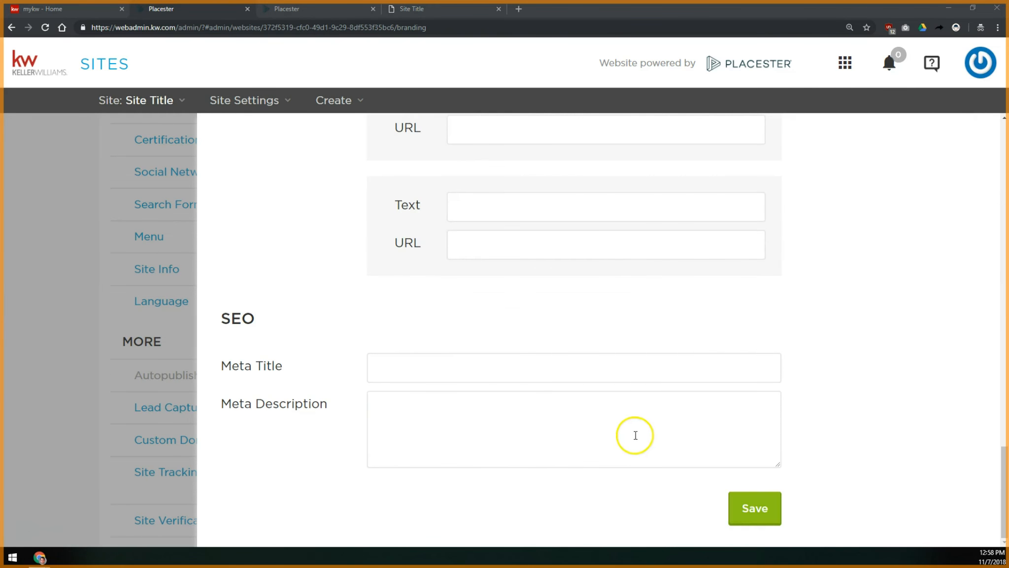
{"action": "left_click", "coordinate": [744, 506]}
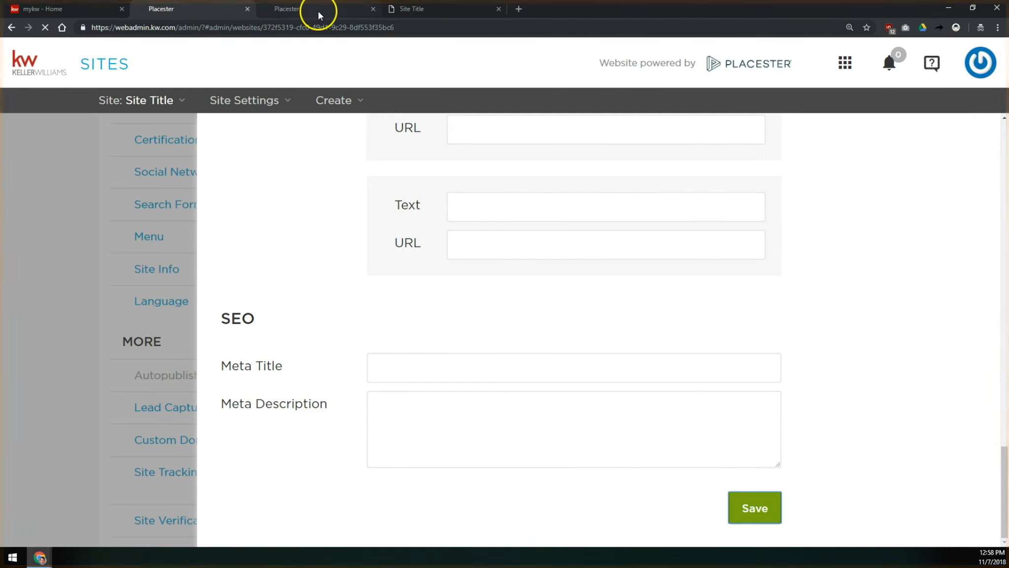
- Reload the live site in its tab to check the updated header contact details
{"action": "left_click", "coordinate": [318, 10]}
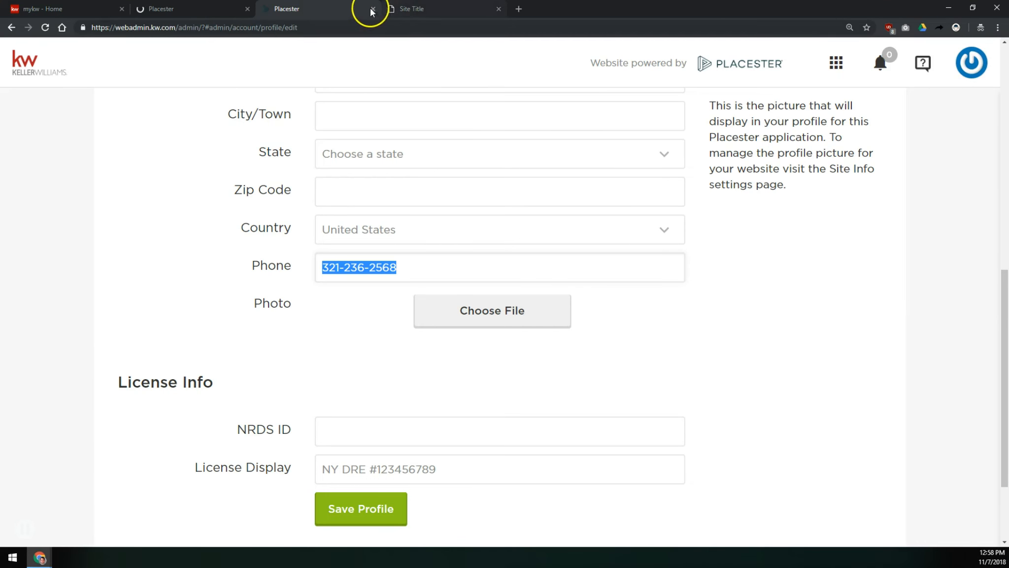
{"action": "left_click", "coordinate": [217, 9]}
{"action": "left_click", "coordinate": [372, 9]}
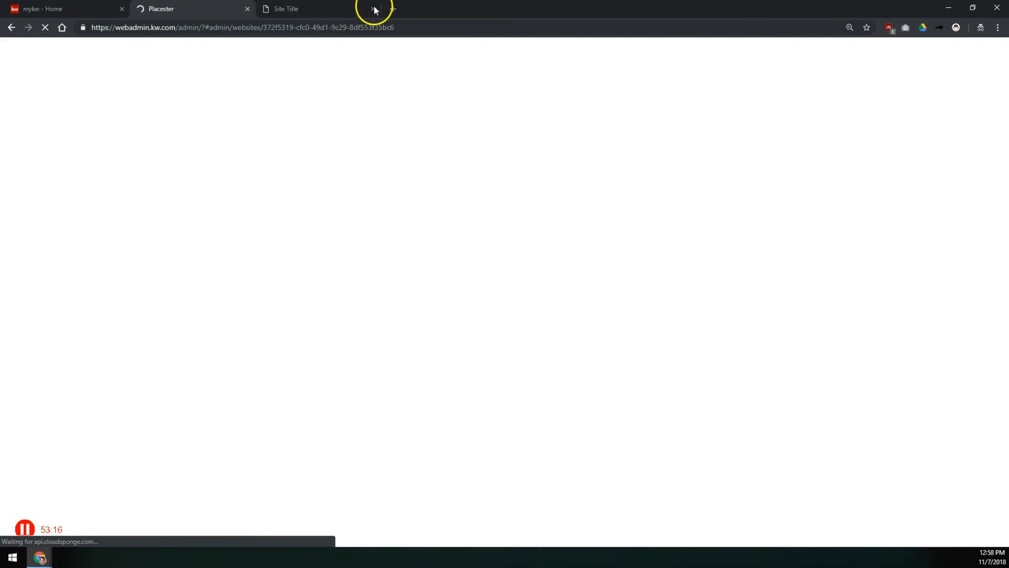
{"action": "left_click", "coordinate": [317, 9]}
{"action": "left_click", "coordinate": [44, 27]}
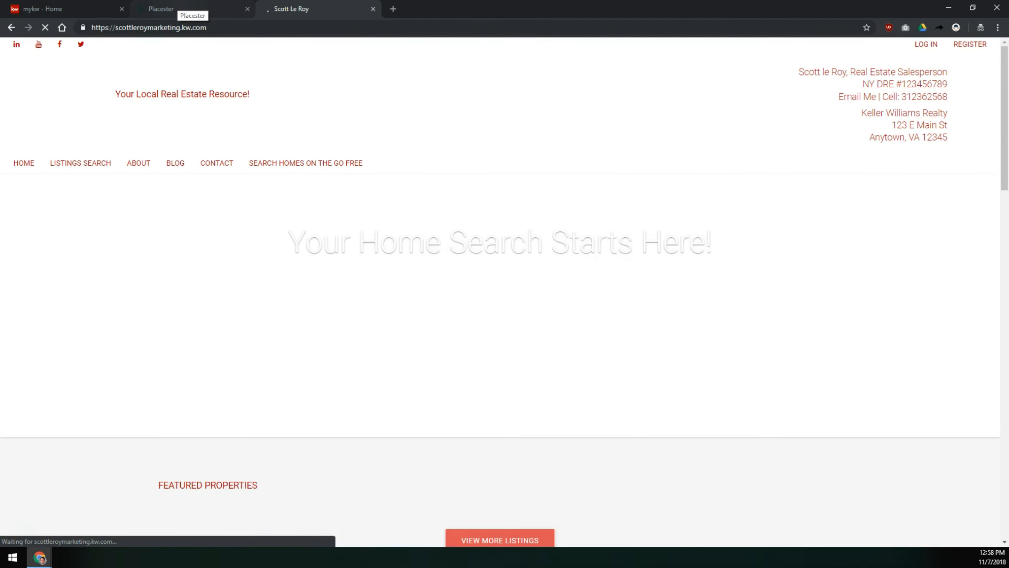
{"action": "left_click", "coordinate": [180, 8]}
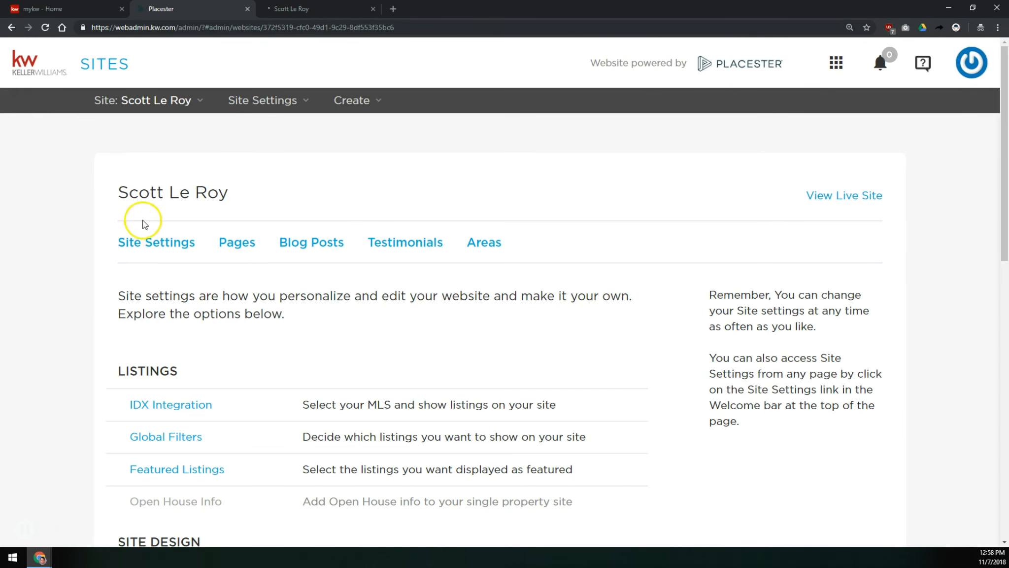
- Reopen the Site Info settings and go to the SEO Meta Title field
{"action": "scroll", "coordinate": [134, 253], "scroll_direction": "down", "scroll_amount": 10}
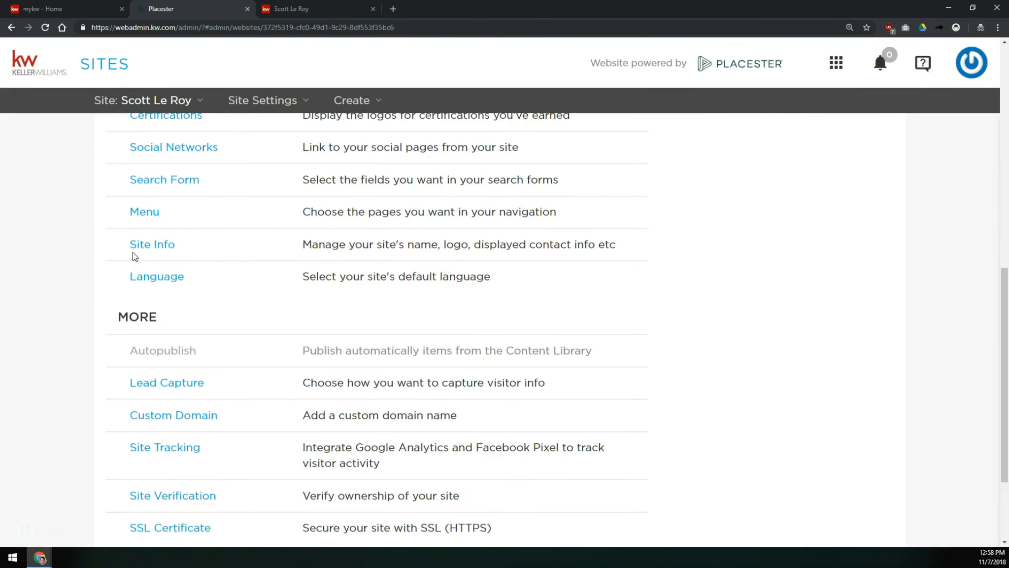
{"action": "left_click", "coordinate": [157, 245]}
{"action": "scroll", "coordinate": [616, 345], "scroll_direction": "down", "scroll_amount": 8}
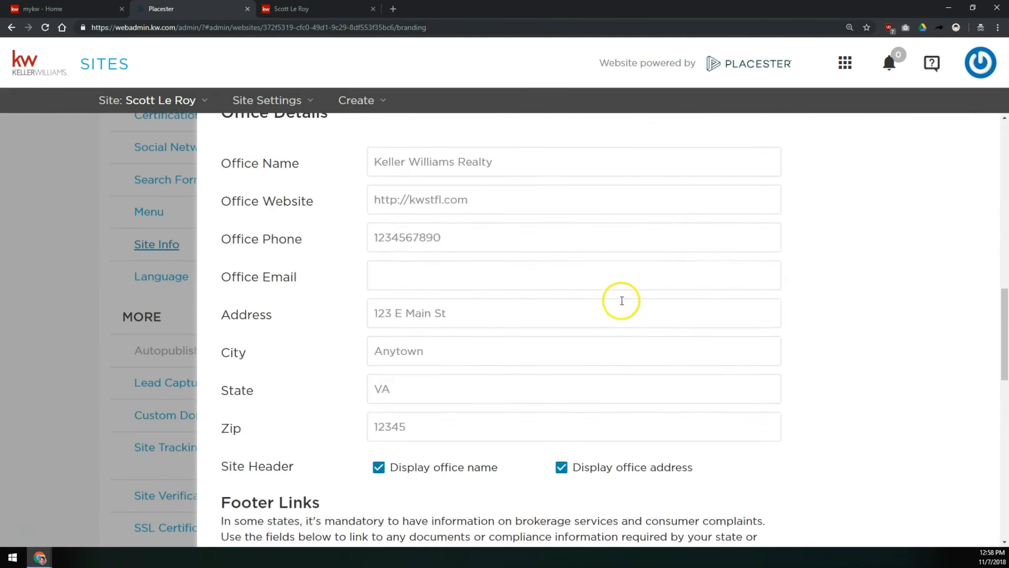
{"action": "scroll", "coordinate": [616, 302], "scroll_direction": "down", "scroll_amount": 10}
{"action": "left_click", "coordinate": [489, 367]}
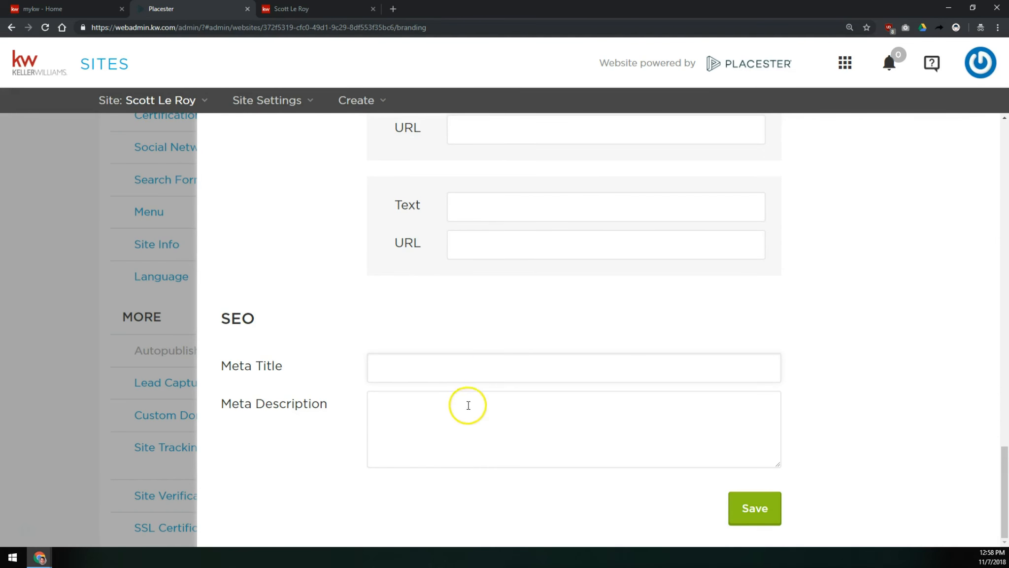
{"action": "left_click", "coordinate": [488, 365]}
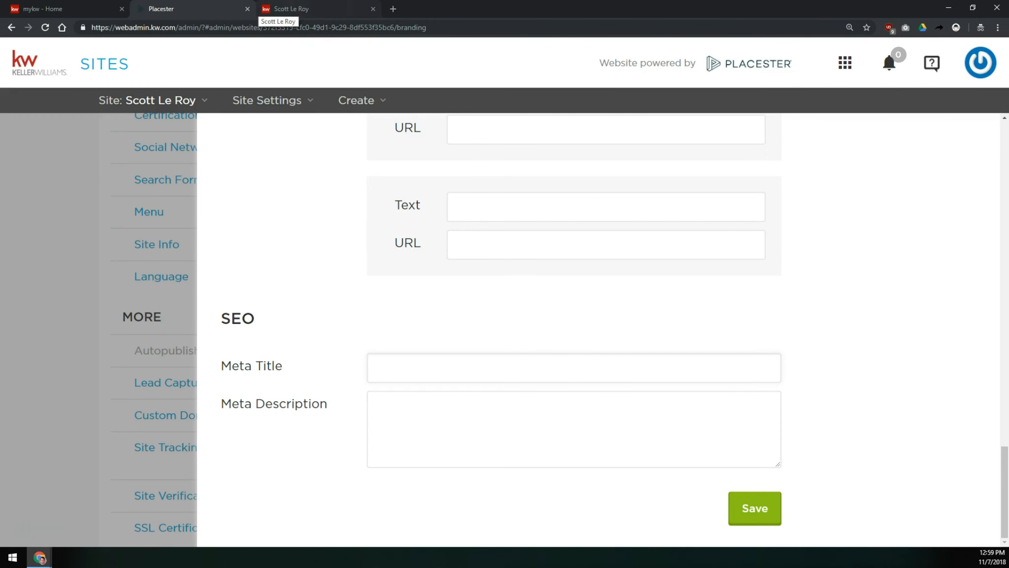
- Search Google for "scott le roy marketing" in a new incognito tab
{"action": "key", "text": "ctrl+t"}
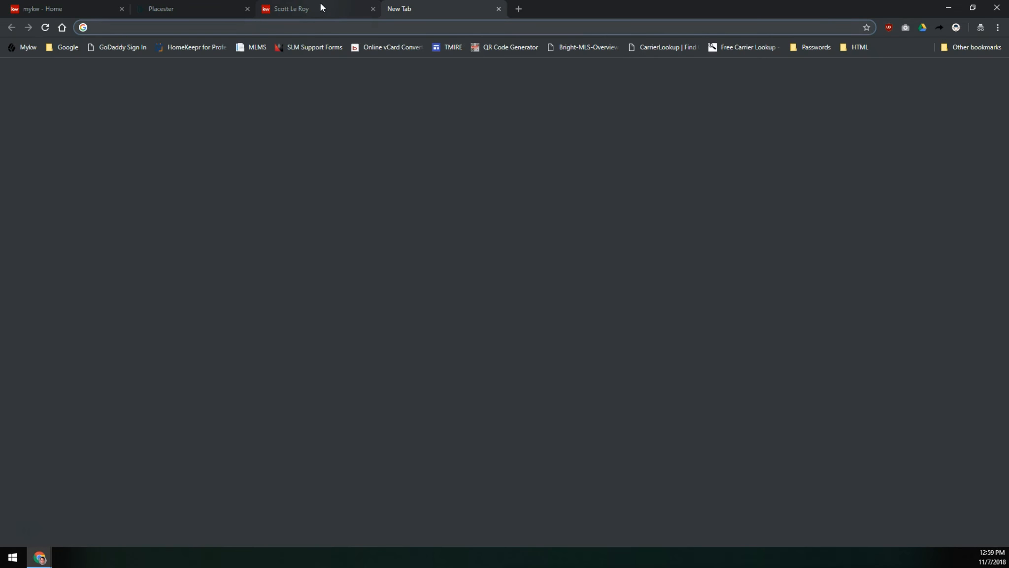
{"action": "type", "text": "scott le roy m"}
{"action": "type", "text": "arketing"}
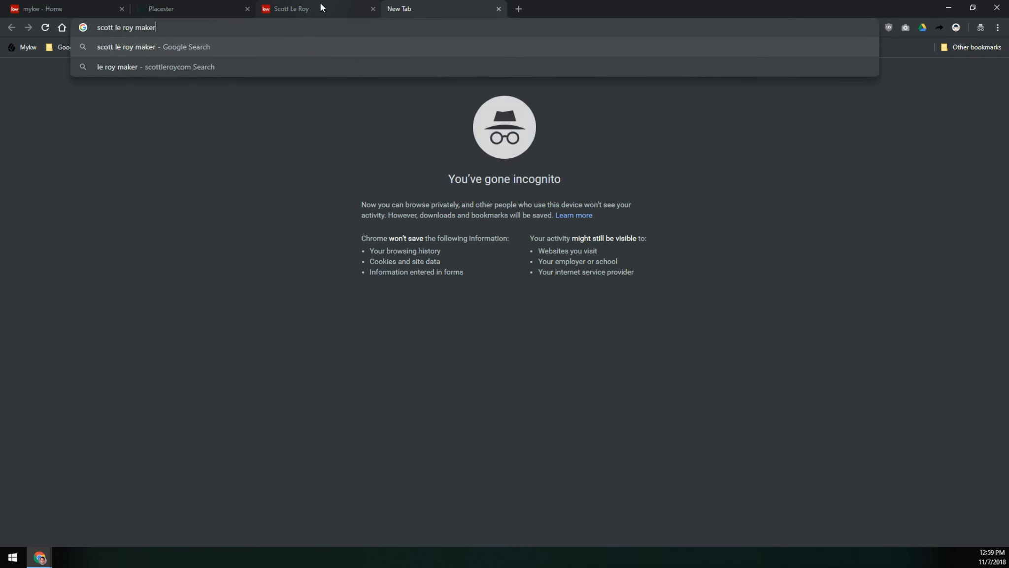
{"action": "key", "text": "Return"}
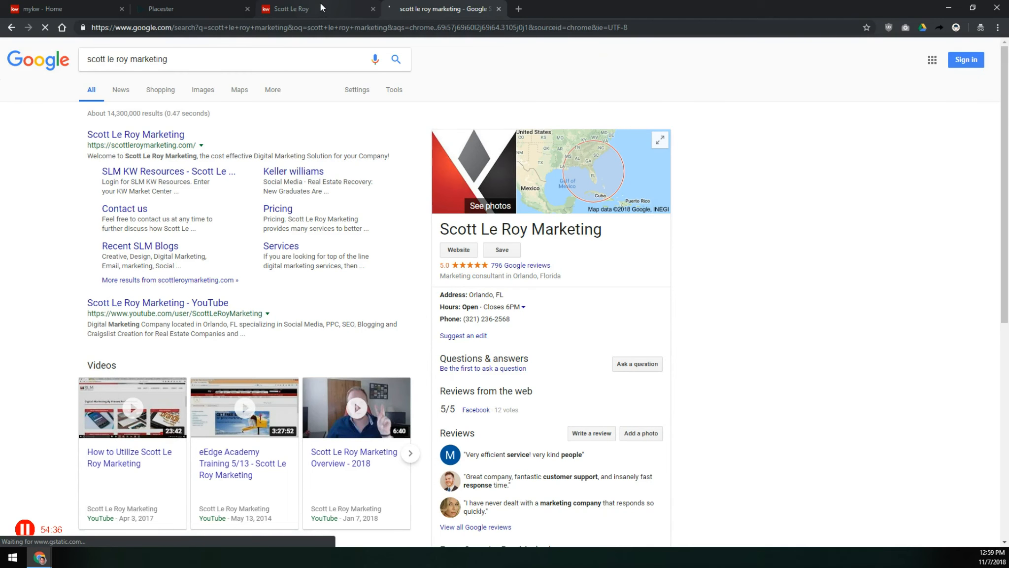
- Compare the search result titles with the empty SEO Meta Title field
{"action": "left_click", "coordinate": [162, 166]}
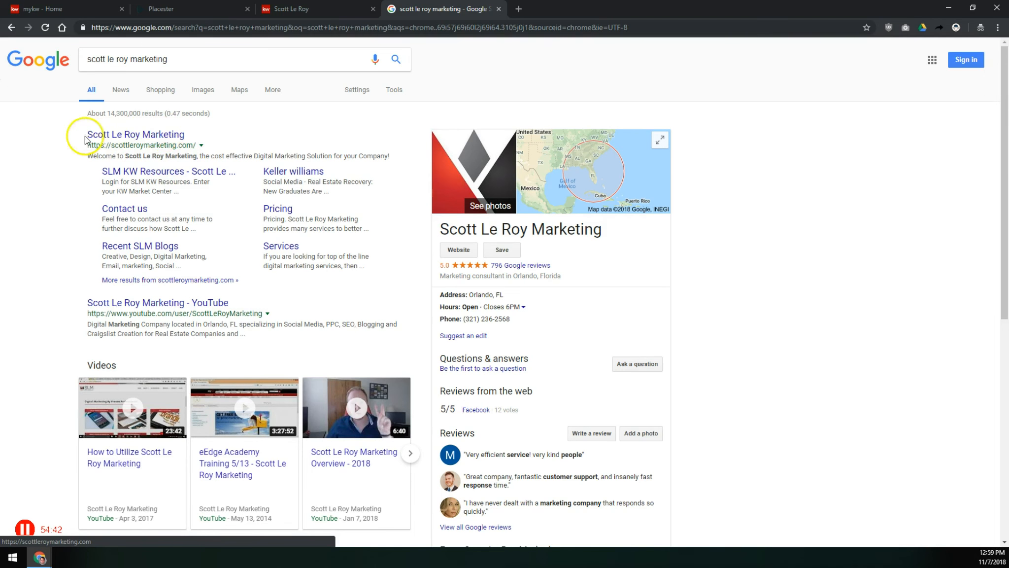
{"action": "left_click", "coordinate": [180, 9]}
{"action": "left_click", "coordinate": [418, 373]}
{"action": "left_click", "coordinate": [429, 370]}
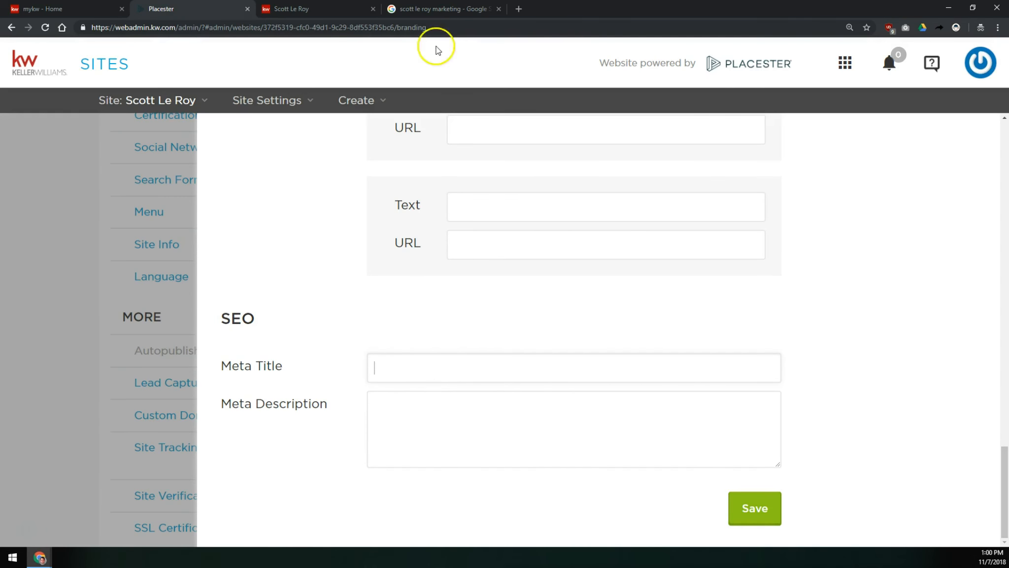
{"action": "left_click", "coordinate": [442, 9]}
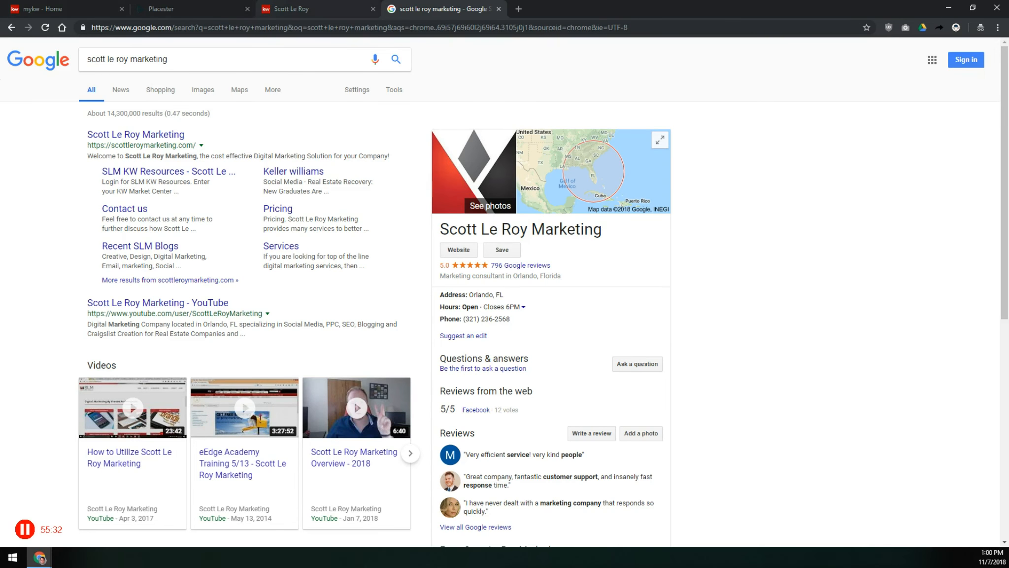
{"action": "left_click", "coordinate": [291, 8]}
{"action": "left_click", "coordinate": [228, 8]}
{"action": "left_click", "coordinate": [486, 377]}
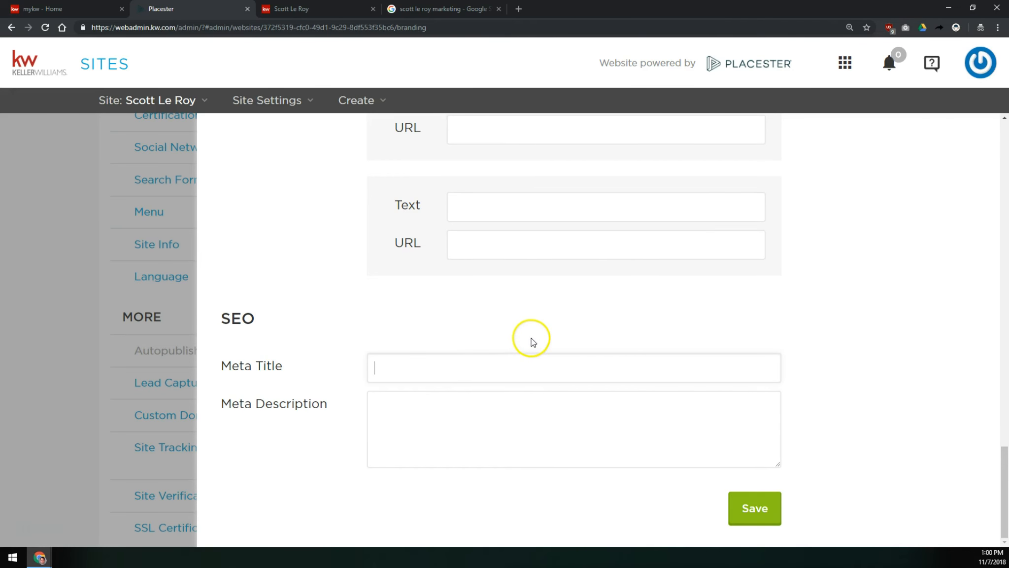
{"action": "left_click", "coordinate": [443, 9]}
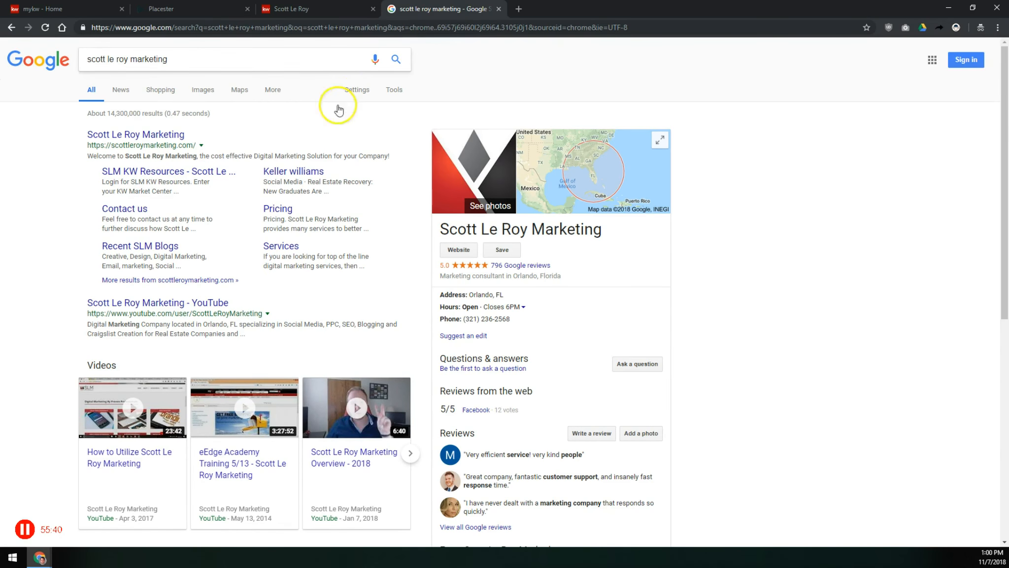
- Browse to the second page of the search results
{"action": "scroll", "coordinate": [248, 180], "scroll_direction": "down", "scroll_amount": 3}
{"action": "scroll", "coordinate": [247, 181], "scroll_direction": "down", "scroll_amount": 5}
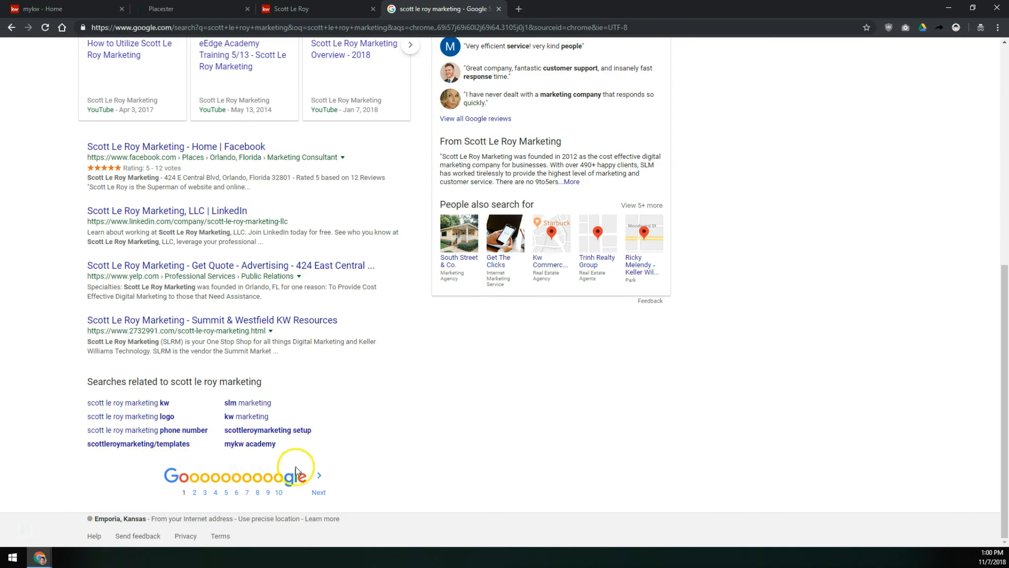
{"action": "left_click", "coordinate": [317, 476]}
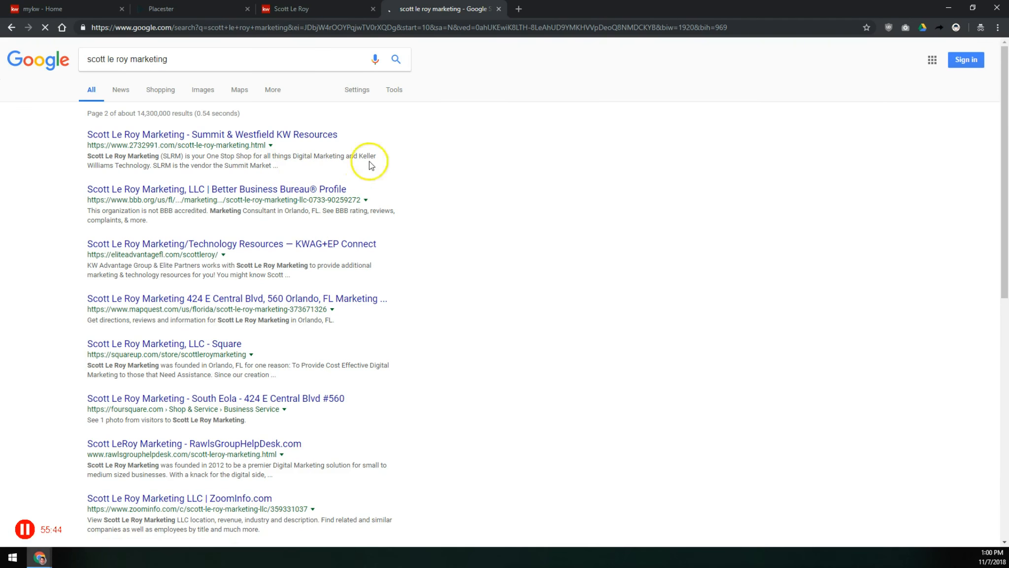
{"action": "mouse_move", "coordinate": [383, 299]}
{"action": "left_mouse_down"}
{"action": "mouse_move", "coordinate": [379, 308]}
{"action": "mouse_move", "coordinate": [384, 299]}
{"action": "left_mouse_up"}
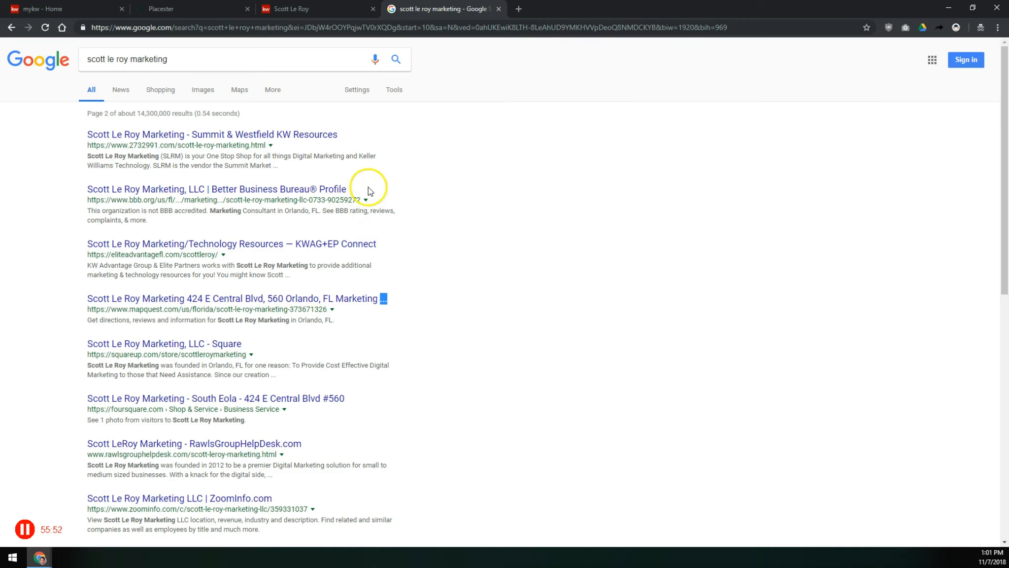
- Enter a Meta Title of the agent's name followed by " - Search Homes For Sale In Orlando, FL - Keller Williams Realty"
{"action": "left_click", "coordinate": [212, 9]}
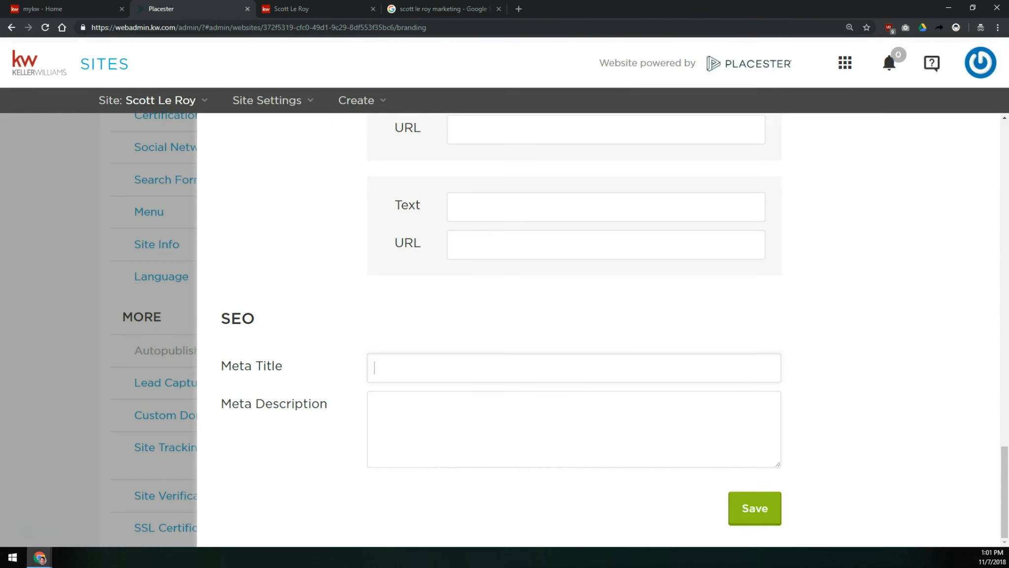
{"action": "left_click", "coordinate": [565, 362]}
{"action": "type", "text": "Scott Le Roy - Sear"}
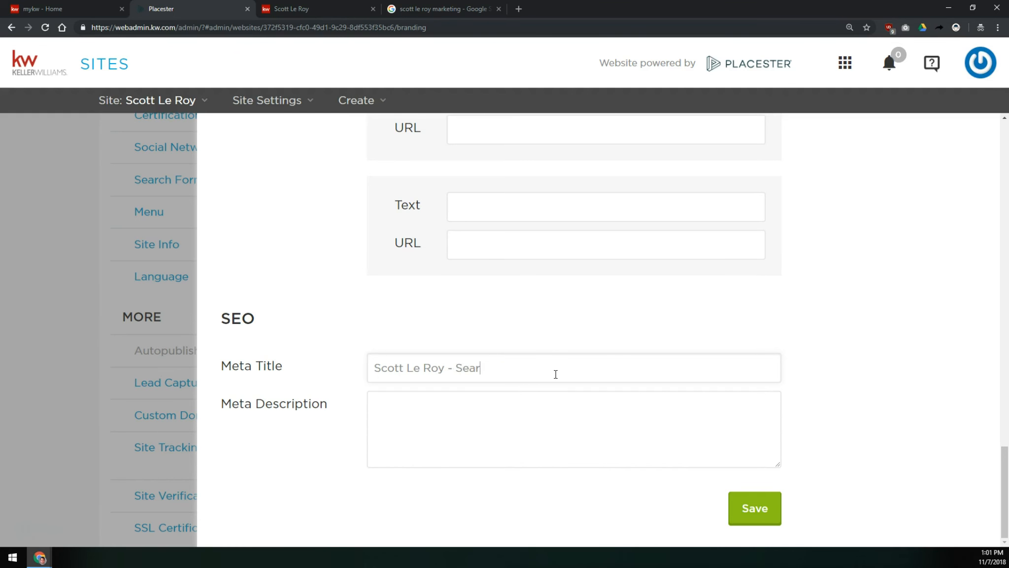
{"action": "type", "text": "ch Homes For Sale In Orlando, FL"}
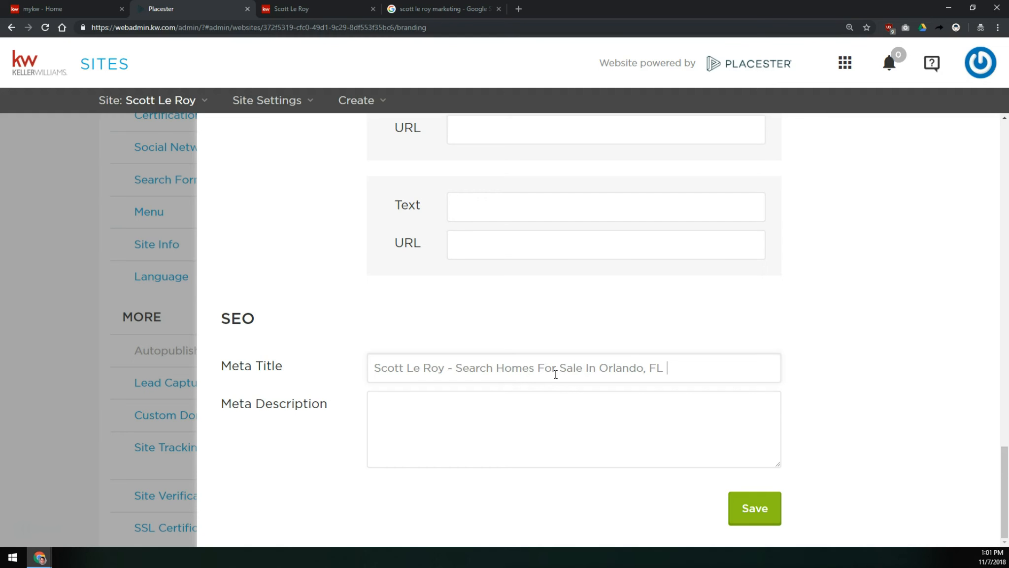
{"action": "type", "text": " - Keller Williams Realty"}
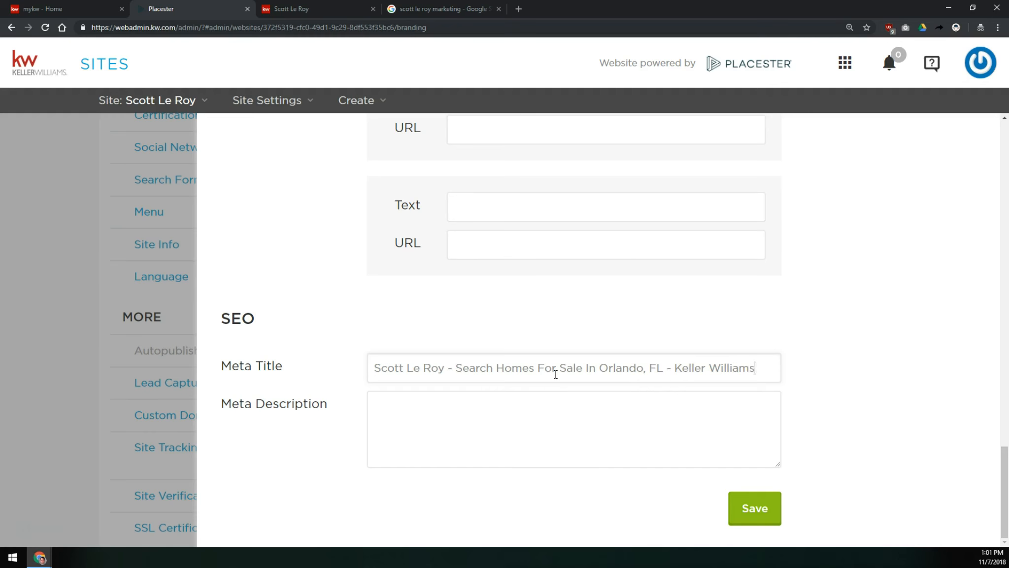
- Insert the agent's phone number after the name in the Meta Title, separated by dashes
{"action": "left_click", "coordinate": [426, 364]}
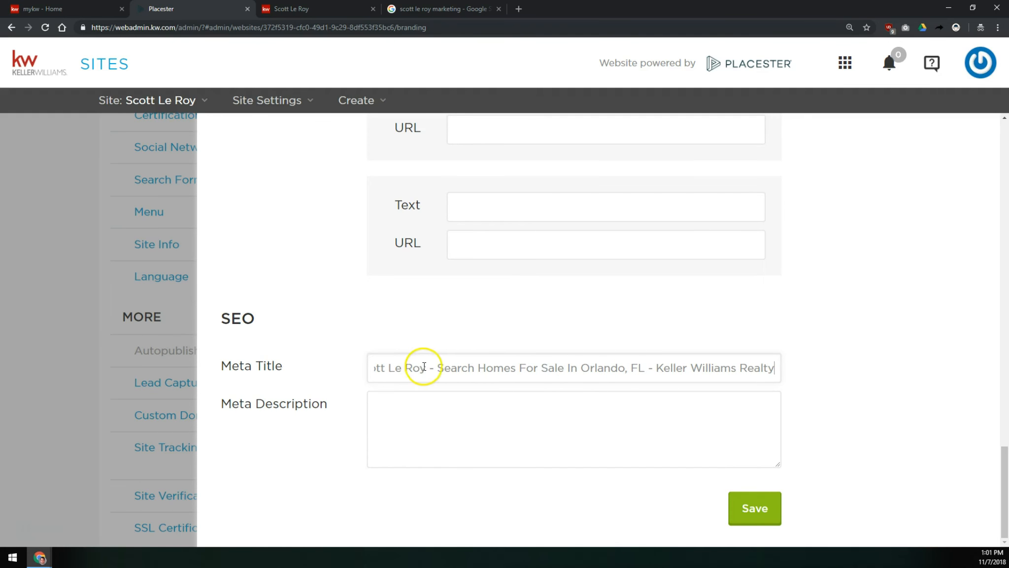
{"action": "type", "text": "- "}
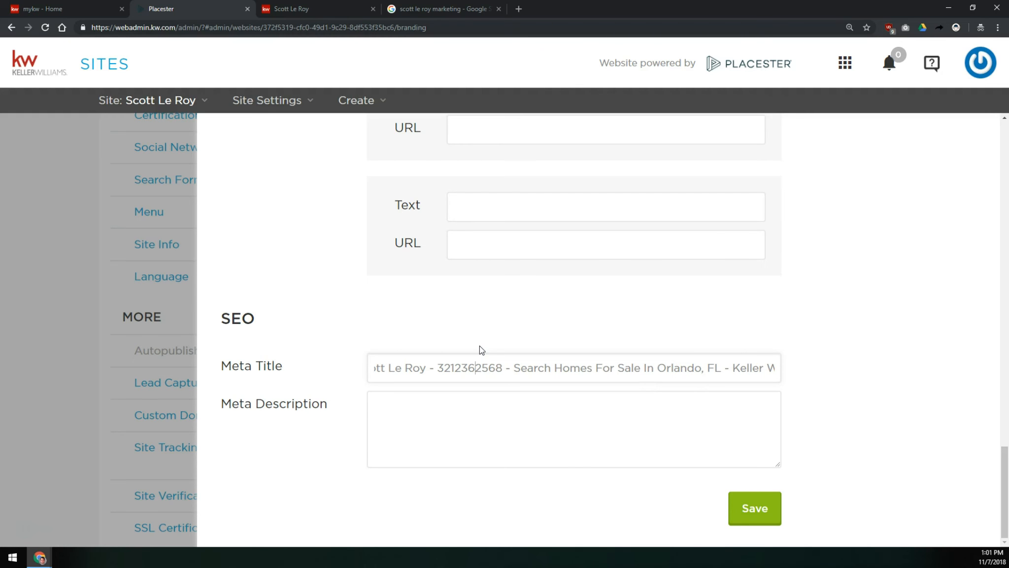
{"action": "type", "text": "-"}
{"action": "key", "text": "Left"}
{"action": "key", "text": "Left"}
{"action": "key", "text": "Left"}
{"action": "key", "text": "Left"}
{"action": "type", "text": "-"}
{"action": "left_click", "coordinate": [478, 328]}
{"action": "left_click", "coordinate": [526, 361]}
{"action": "left_click", "coordinate": [508, 359]}
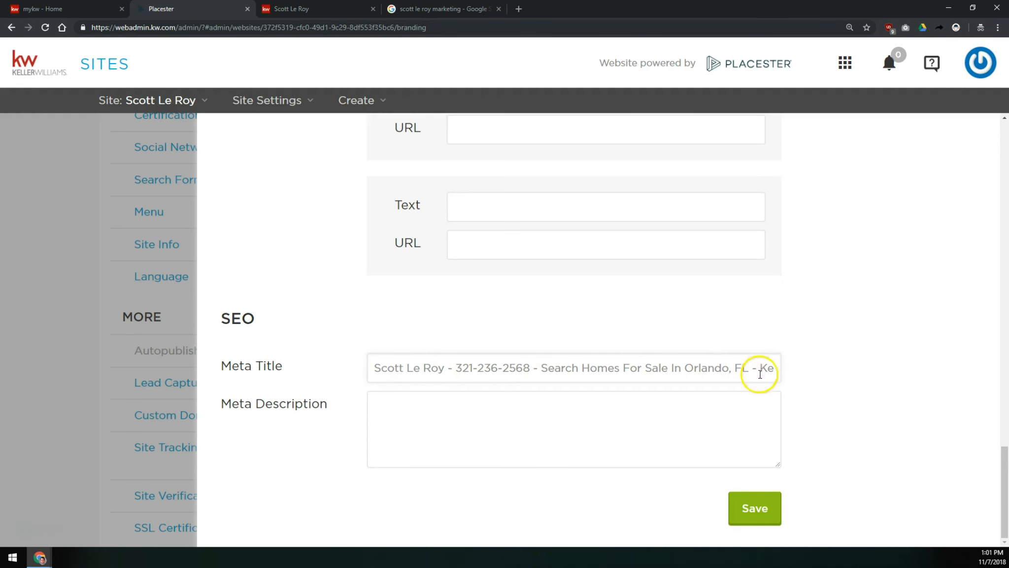
{"action": "left_click_drag", "start_coordinate": [744, 368], "coordinate": [789, 369]}
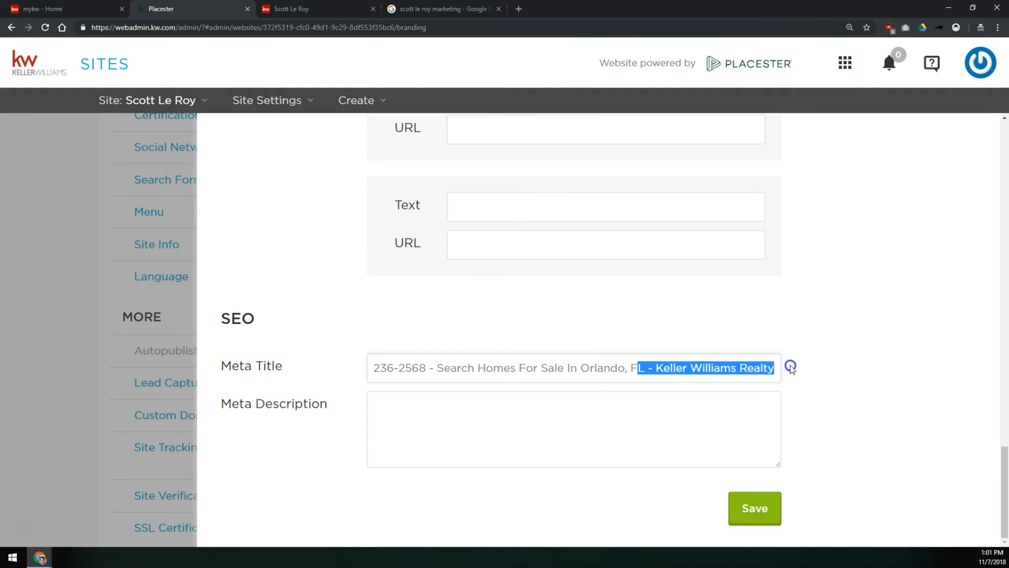
{"action": "left_click", "coordinate": [749, 373]}
{"action": "key", "text": "Home"}
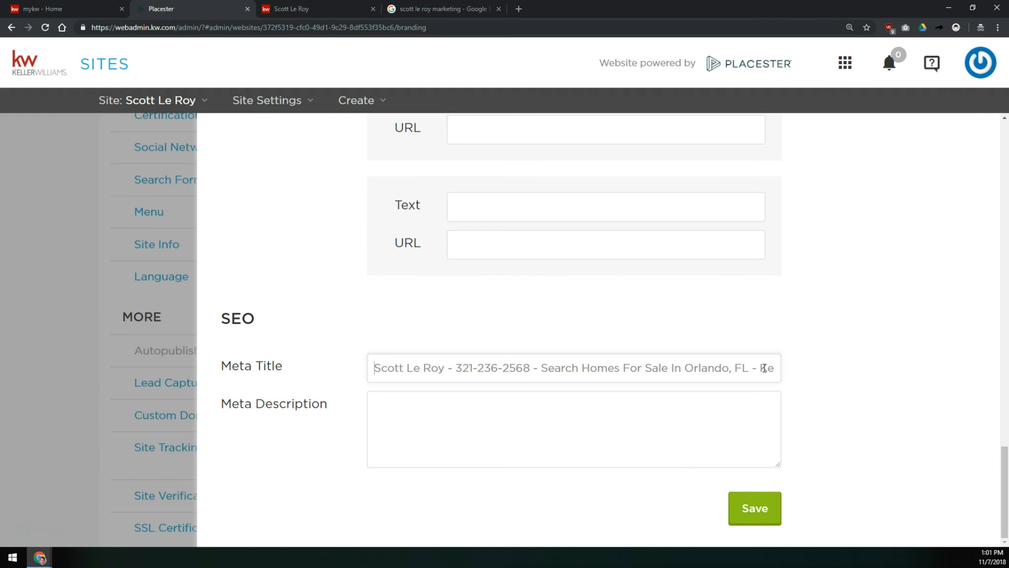
- Write a Meta Description of "homes for sale in orlando, property for sale in orlando, real estate for sale in orlando"
{"action": "left_click", "coordinate": [688, 418]}
{"action": "left_click", "coordinate": [418, 8]}
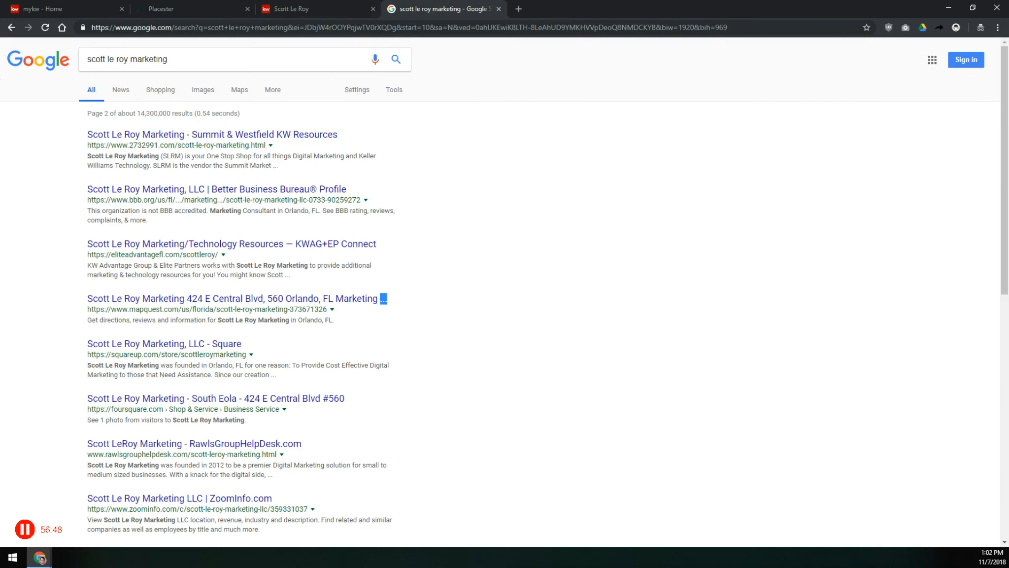
{"action": "left_click_drag", "start_coordinate": [295, 167], "coordinate": [90, 158]}
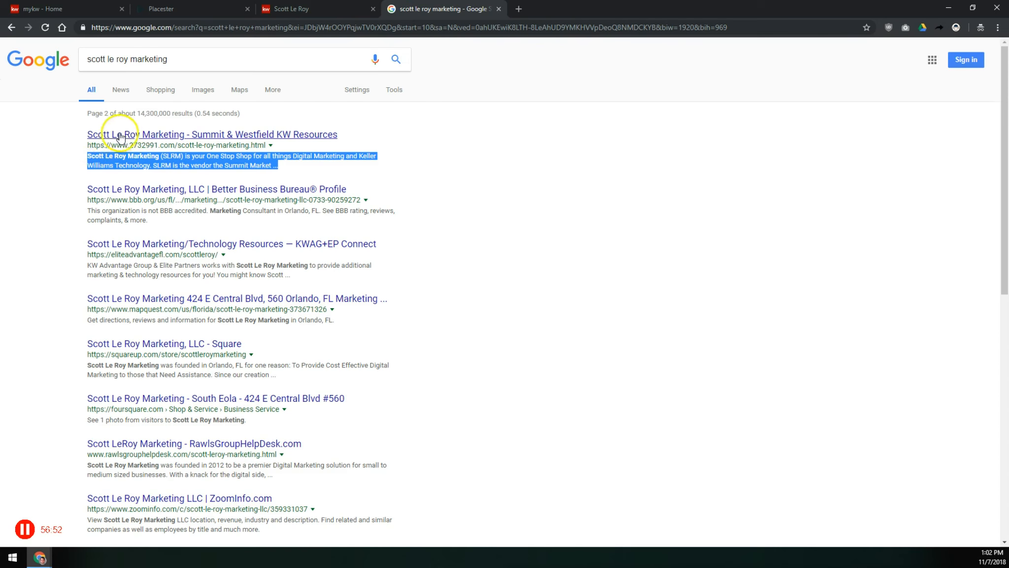
{"action": "left_click", "coordinate": [288, 168]}
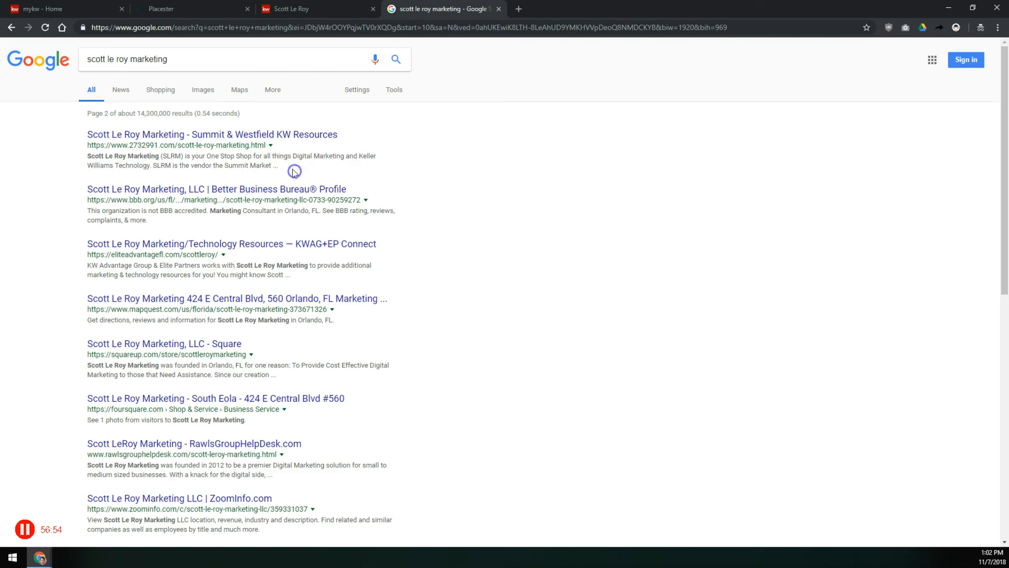
{"action": "double_click", "coordinate": [275, 166]}
{"action": "left_click", "coordinate": [197, 9]}
{"action": "left_click", "coordinate": [415, 403]}
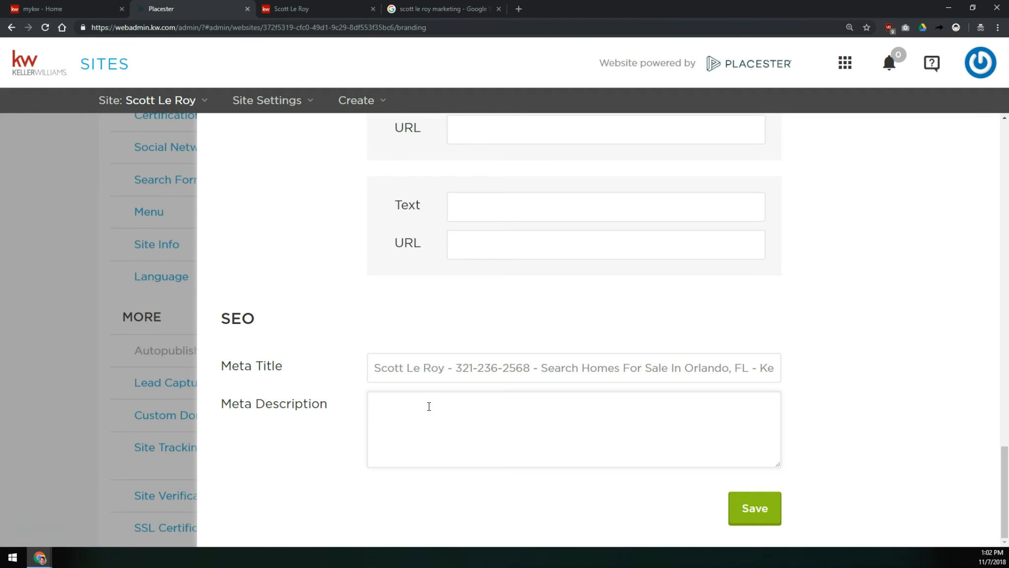
{"action": "type", "text": "homes for sale in orlando,"}
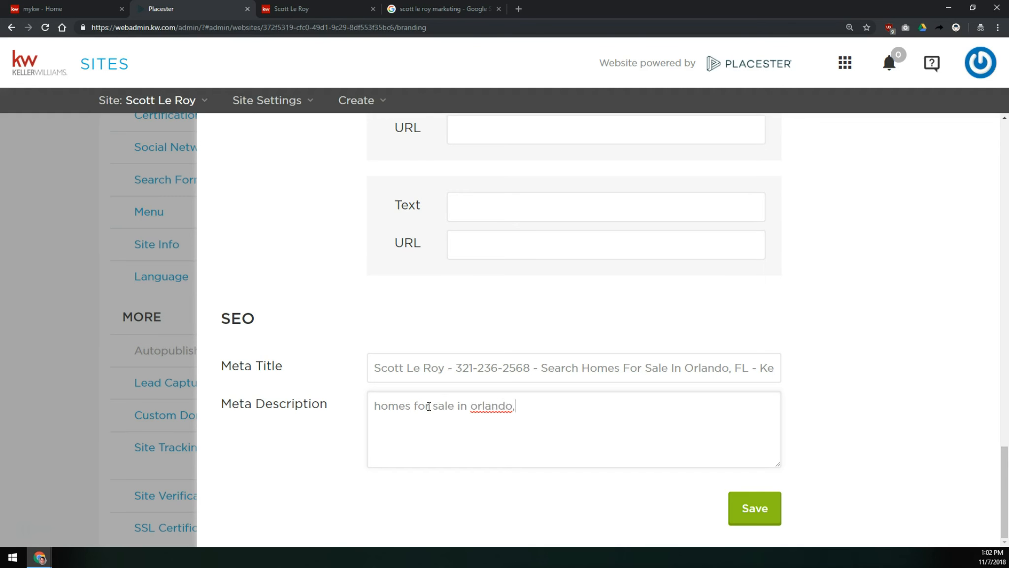
{"action": "type", "text": " propety for"}
{"action": "key", "text": "BackSpace"}
{"action": "key", "text": "BackSpace"}
{"action": "key", "text": "BackSpace"}
{"action": "key", "text": "BackSpace"}
{"action": "key", "text": "BackSpace"}
{"action": "key", "text": "BackSpace"}
{"action": "type", "text": "rty for sale in orland"}
{"action": "key", "text": "BackSpace"}
{"action": "key", "text": "BackSpace"}
{"action": "type", "text": "ando, real estate for sale in orlando"}
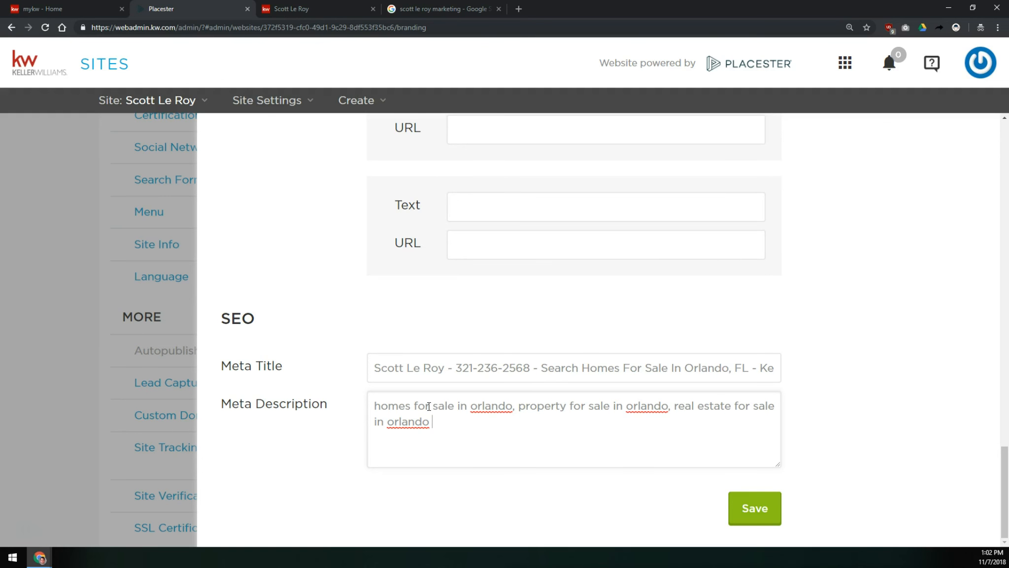
- Replace the Meta Description with the agent's name plus "is your local resource to buy, sell, rent, or invest, in real estate, in Winter Park, Winter Haven, and the greater Orlando Area."
{"action": "left_click", "coordinate": [473, 9]}
{"action": "left_click_drag", "start_coordinate": [280, 168], "coordinate": [87, 157]}
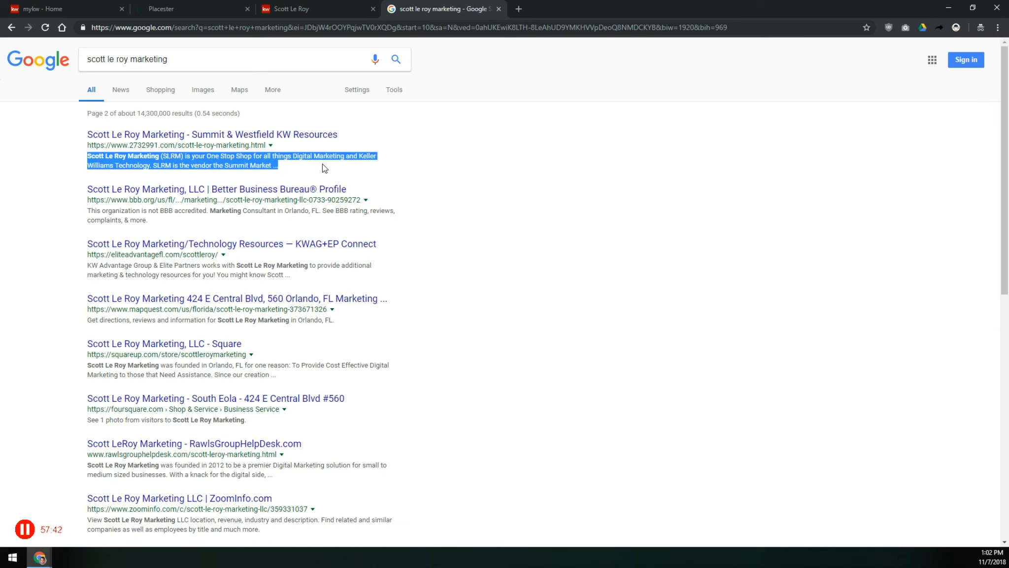
{"action": "left_click", "coordinate": [177, 9]}
{"action": "left_click", "coordinate": [464, 417]}
{"action": "key", "text": "ctrl+a"}
{"action": "key", "text": "BackSpace"}
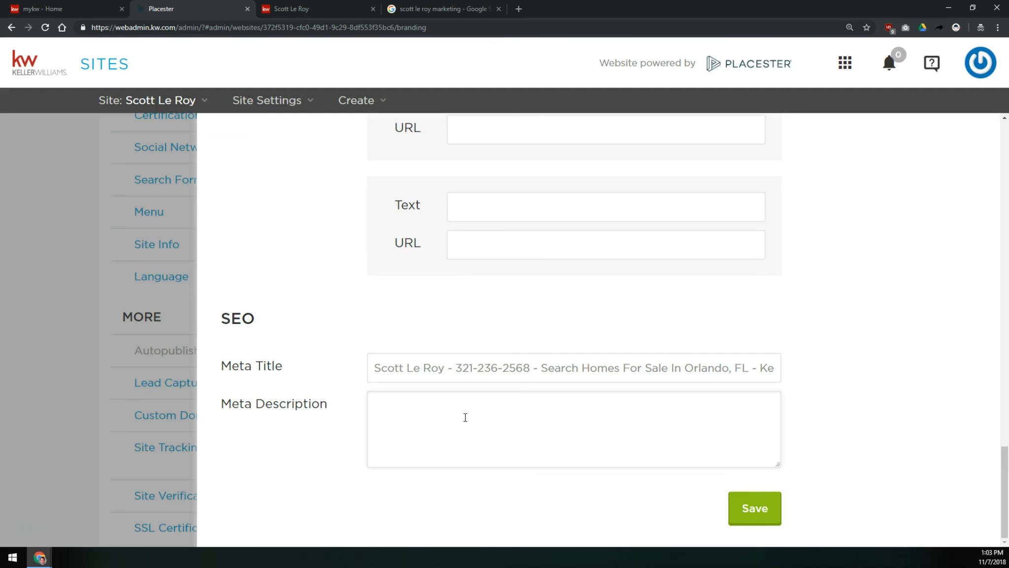
{"action": "type", "text": "Scott Le Roy is your local resource to buy, sell, rent, or invest, in real estate, in"}
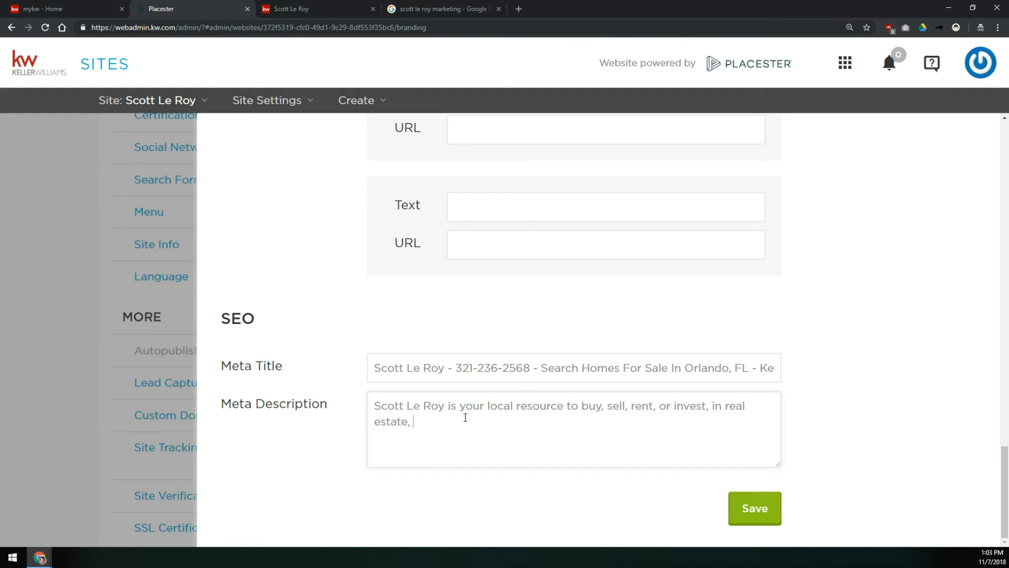
{"action": "type", "text": " Winter Park, Wint"}
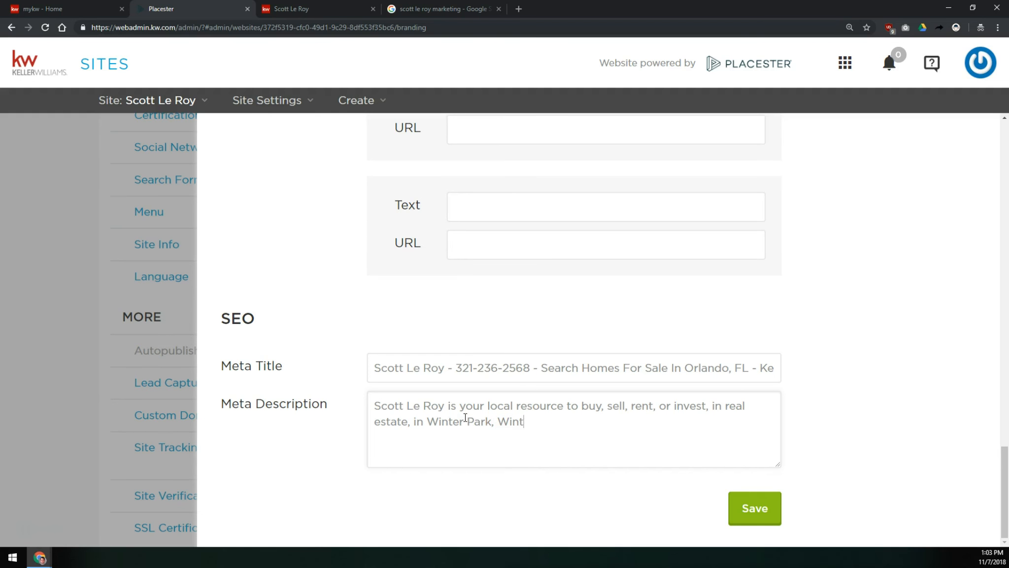
{"action": "type", "text": "er Haven, and the greater Orlando Area"}
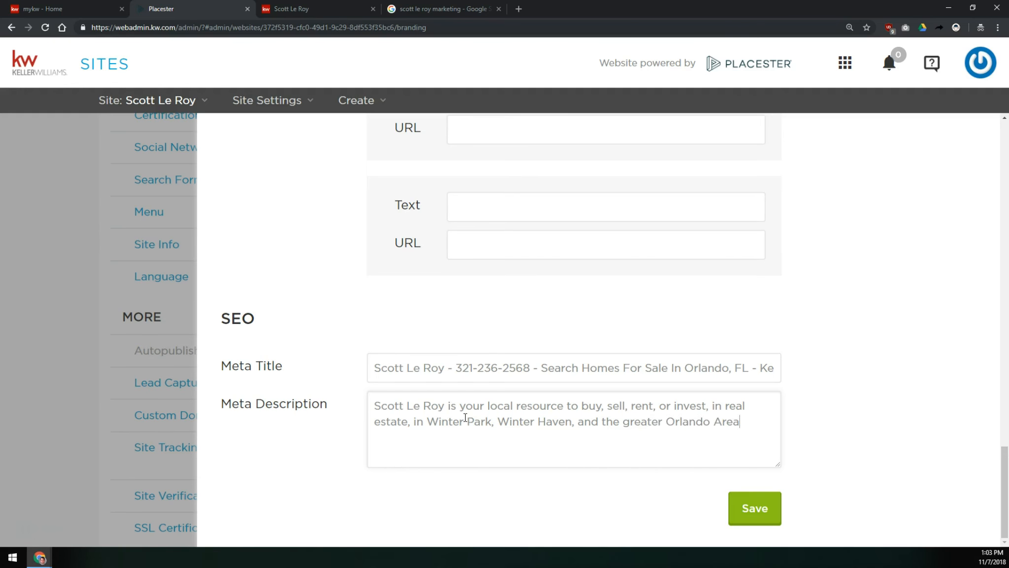
{"action": "type", "text": "."}
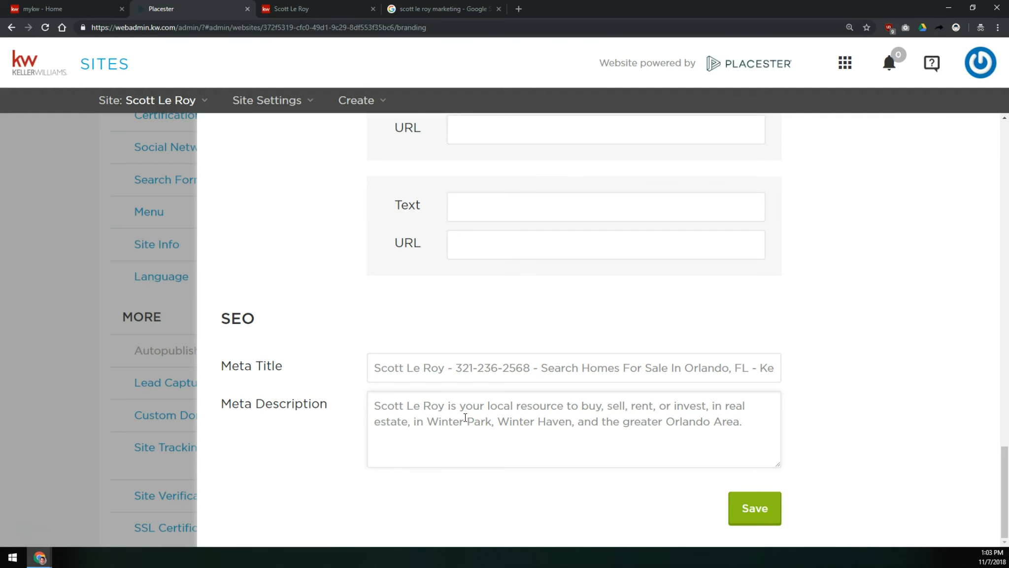
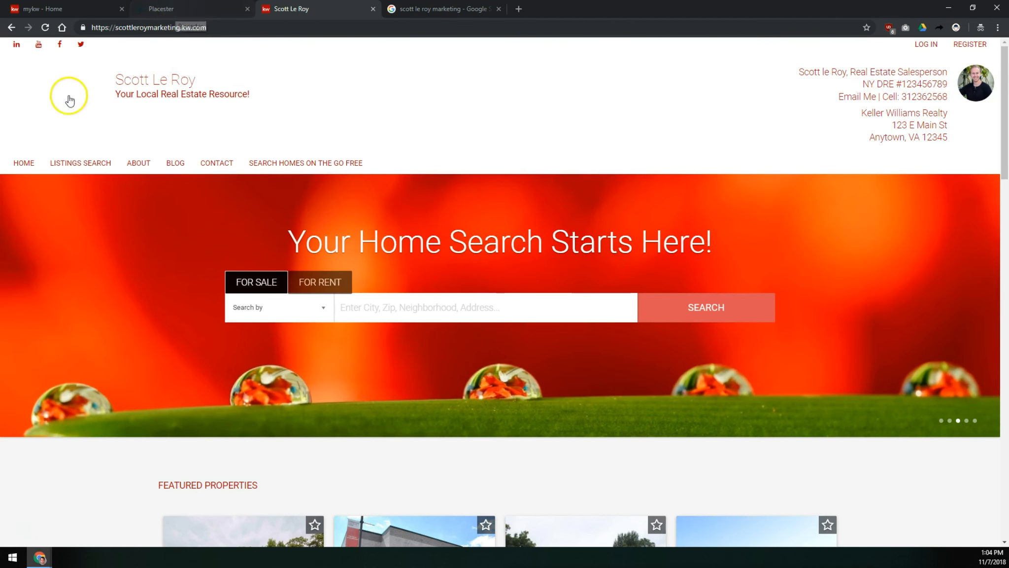
- Examine the agent's name, licence and contact details in the live site's header
{"action": "left_click_drag", "start_coordinate": [53, 91], "coordinate": [75, 124]}
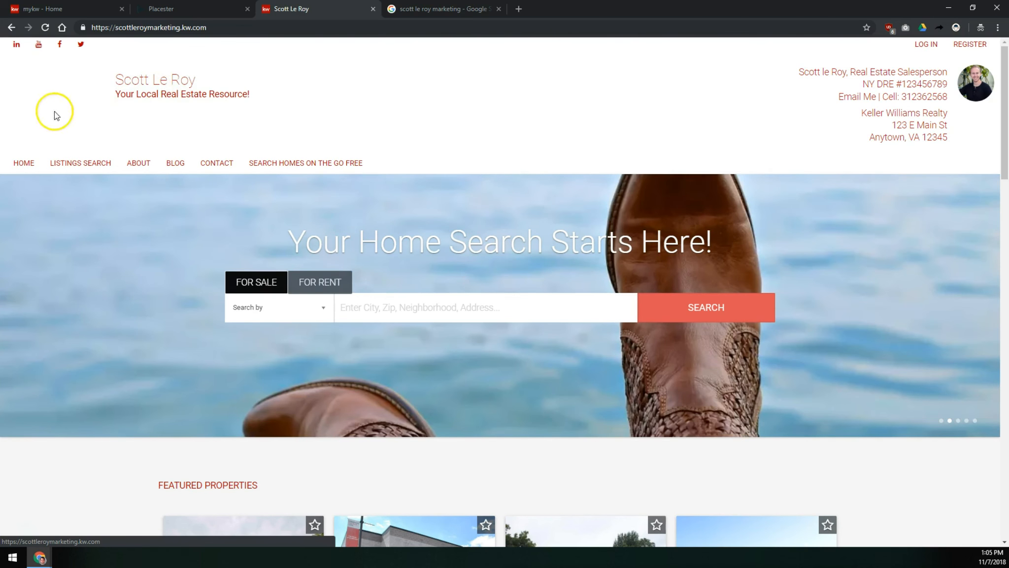
{"action": "left_click_drag", "start_coordinate": [799, 74], "coordinate": [943, 97]}
{"action": "left_click", "coordinate": [824, 93]}
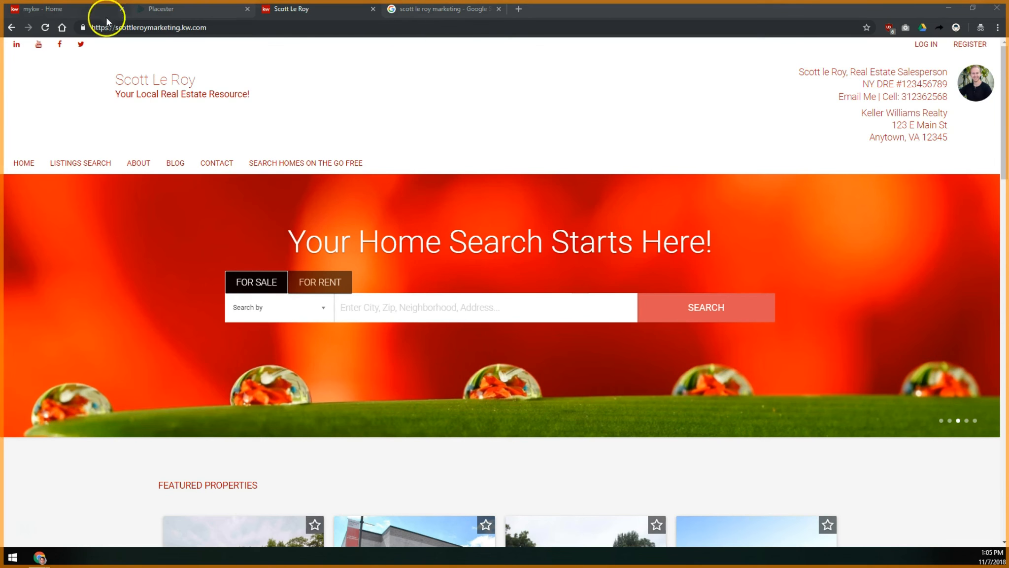
- Examine the agent's contact and office details in the live site's footer
{"action": "scroll", "coordinate": [577, 329], "scroll_direction": "down", "scroll_amount": 2}
{"action": "scroll", "coordinate": [578, 329], "scroll_direction": "down", "scroll_amount": 15}
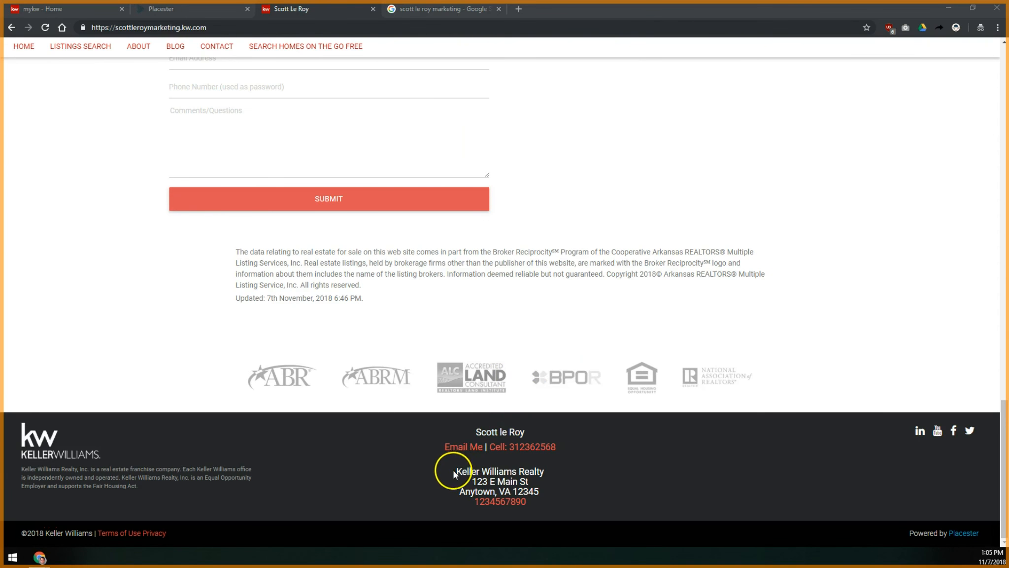
{"action": "scroll", "coordinate": [656, 339], "scroll_direction": "up", "scroll_amount": 1}
{"action": "scroll", "coordinate": [656, 339], "scroll_direction": "up", "scroll_amount": 17}
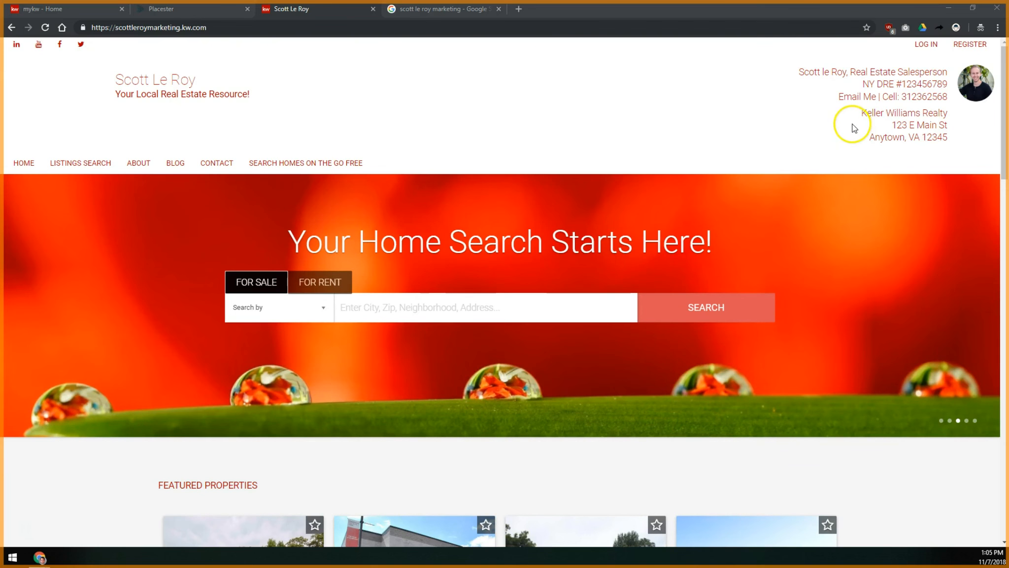
{"action": "scroll", "coordinate": [662, 541], "scroll_direction": "down", "scroll_amount": 2}
{"action": "scroll", "coordinate": [664, 540], "scroll_direction": "down", "scroll_amount": 15}
{"action": "left_click_drag", "start_coordinate": [423, 447], "coordinate": [559, 514]}
{"action": "left_click", "coordinate": [556, 499]}
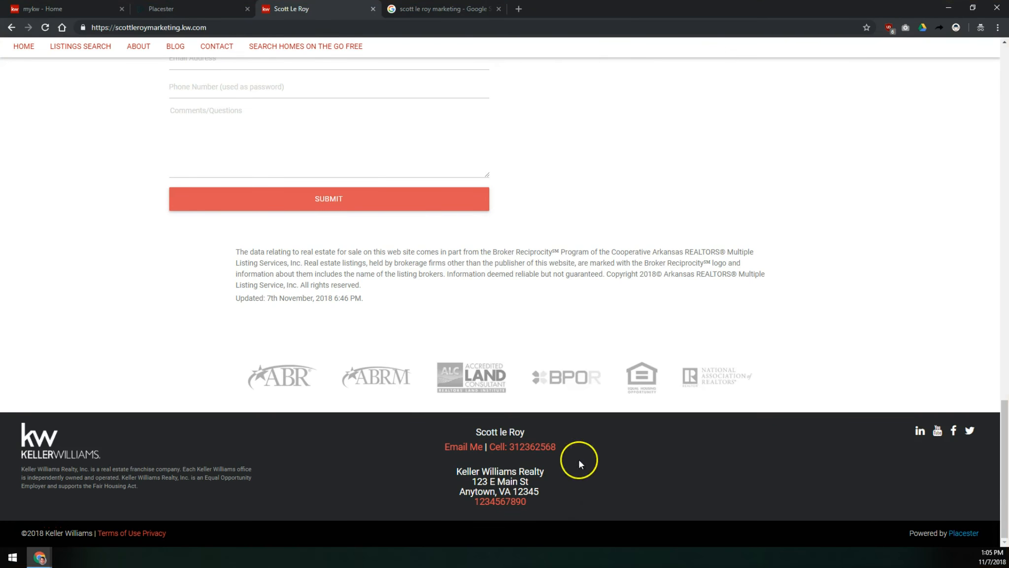
{"action": "scroll", "coordinate": [533, 526], "scroll_direction": "up", "scroll_amount": 17}
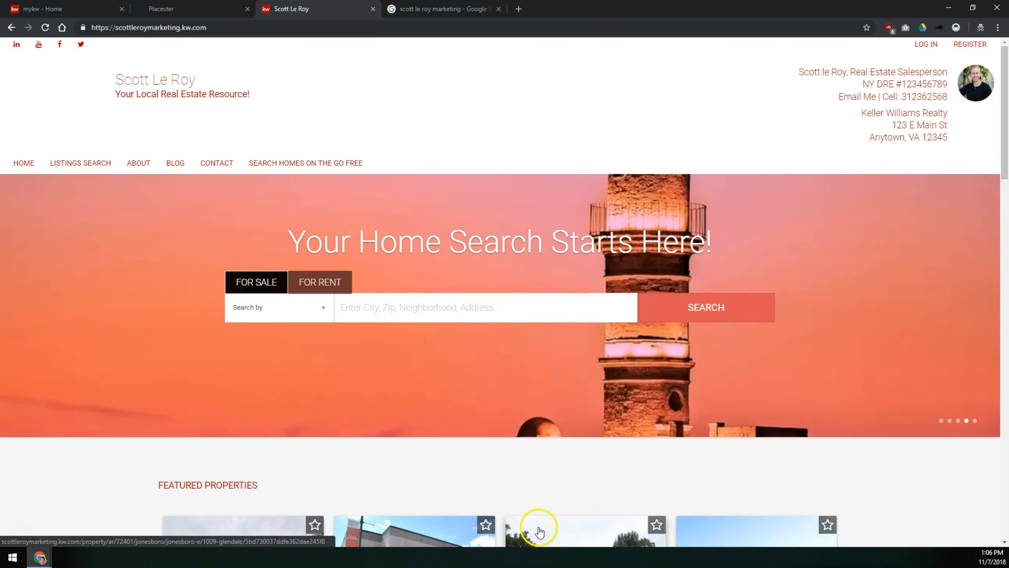
{"action": "scroll", "coordinate": [609, 443], "scroll_direction": "down", "scroll_amount": 15}
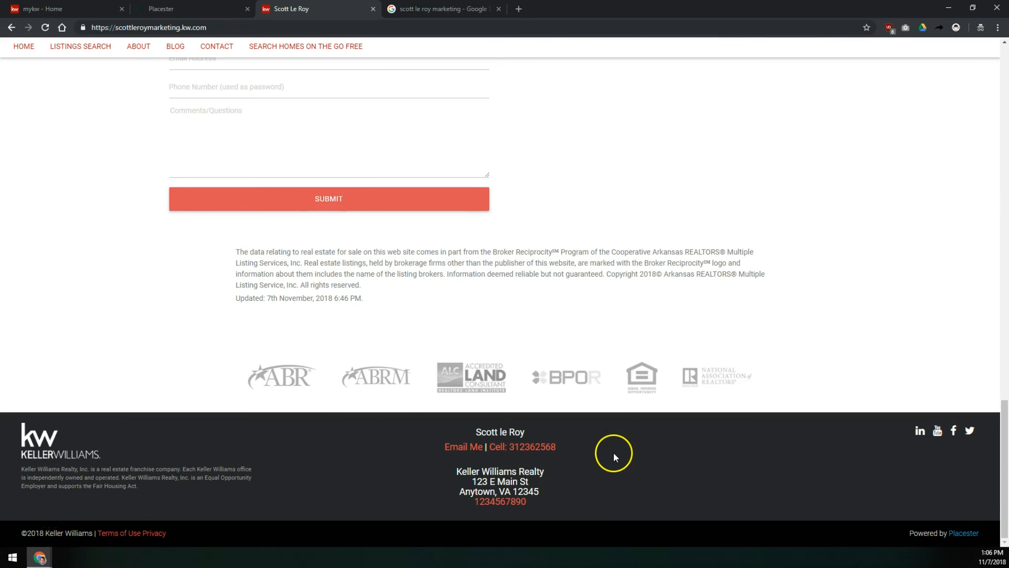
{"action": "left_click_drag", "start_coordinate": [461, 471], "coordinate": [509, 497]}
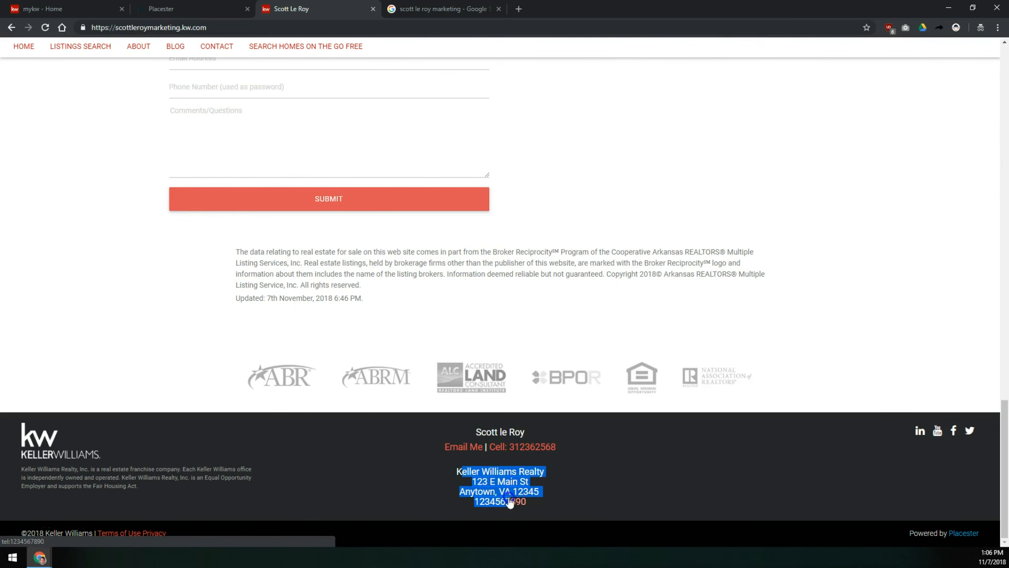
{"action": "left_click", "coordinate": [512, 495]}
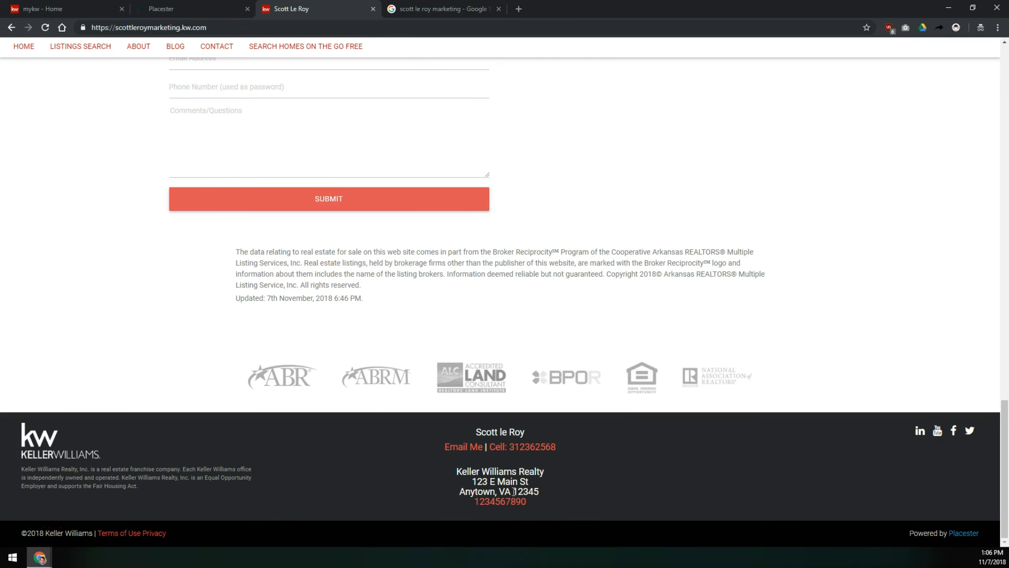
{"action": "scroll", "coordinate": [513, 491], "scroll_direction": "up", "scroll_amount": 15}
- Open the site's Language settings and review the default site language choices without saving
{"action": "left_click", "coordinate": [161, 8]}
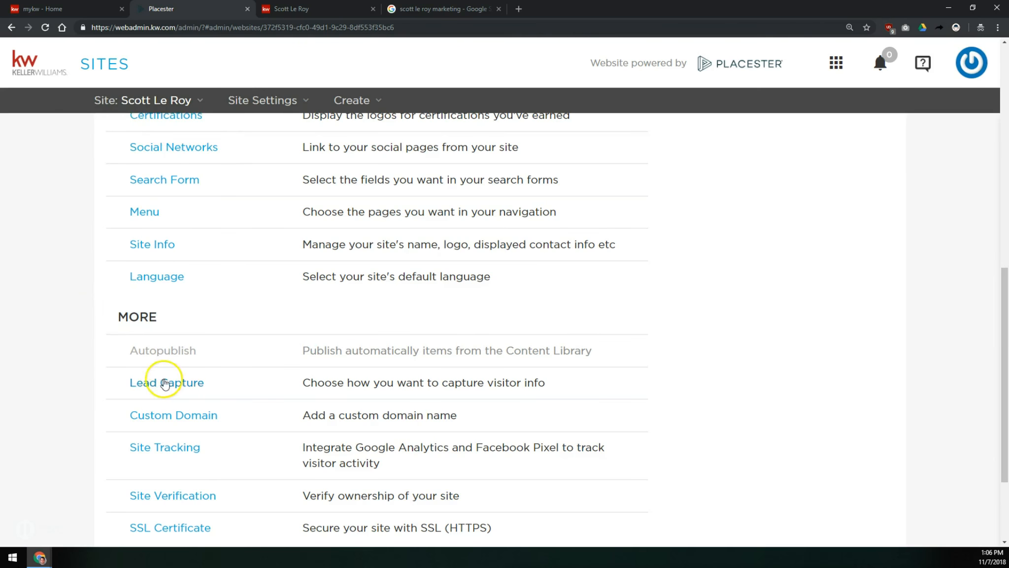
{"action": "scroll", "coordinate": [107, 376], "scroll_direction": "down", "scroll_amount": 3}
{"action": "scroll", "coordinate": [137, 234], "scroll_direction": "up", "scroll_amount": 4}
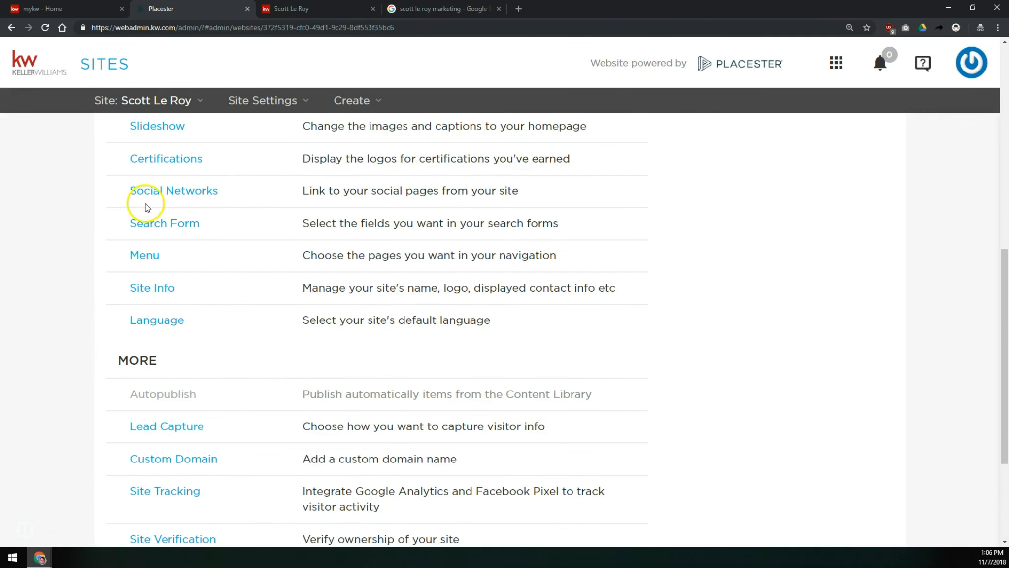
{"action": "left_click", "coordinate": [176, 321]}
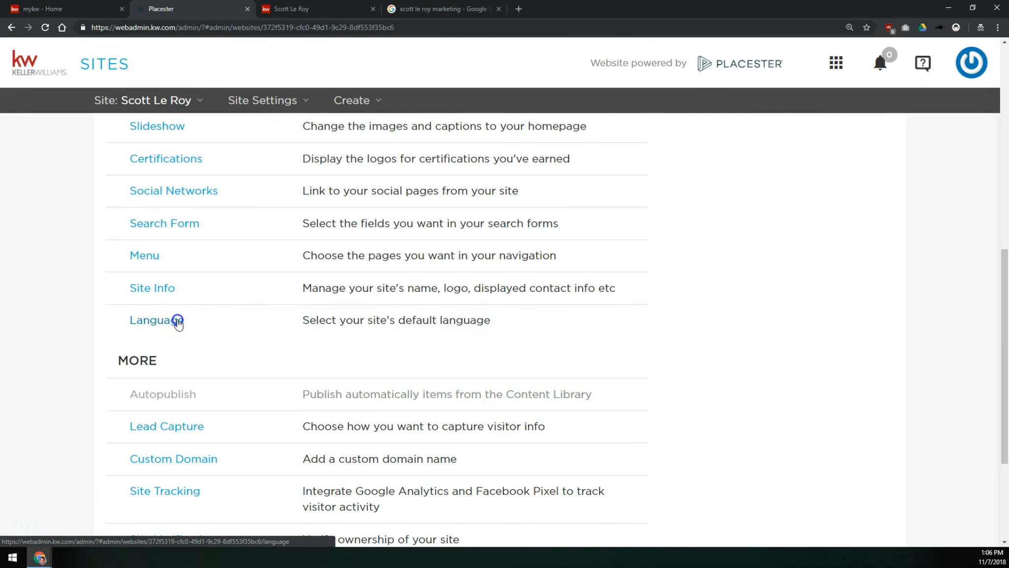
{"action": "left_click", "coordinate": [483, 312]}
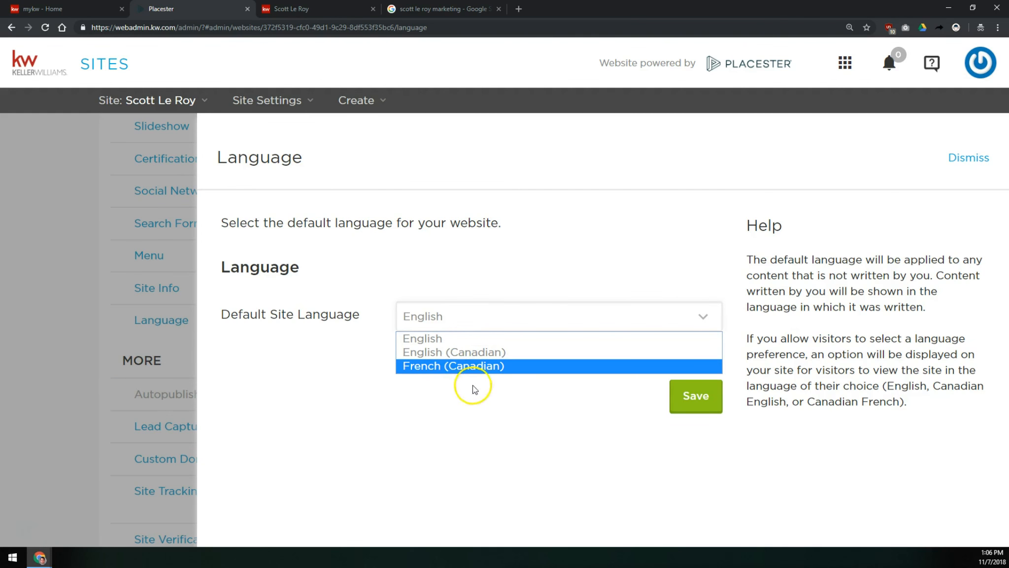
{"action": "left_click", "coordinate": [195, 324]}
{"action": "left_click", "coordinate": [169, 265]}
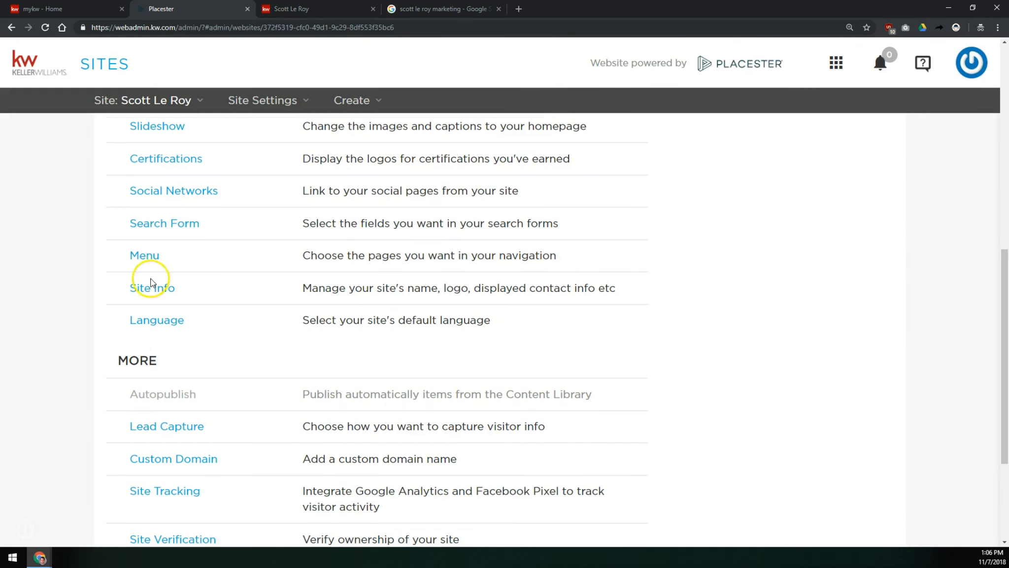
- Open Lead Capture Settings and compare the Passively and Aggressively Capture Leads options
{"action": "scroll", "coordinate": [154, 374], "scroll_direction": "down", "scroll_amount": 2}
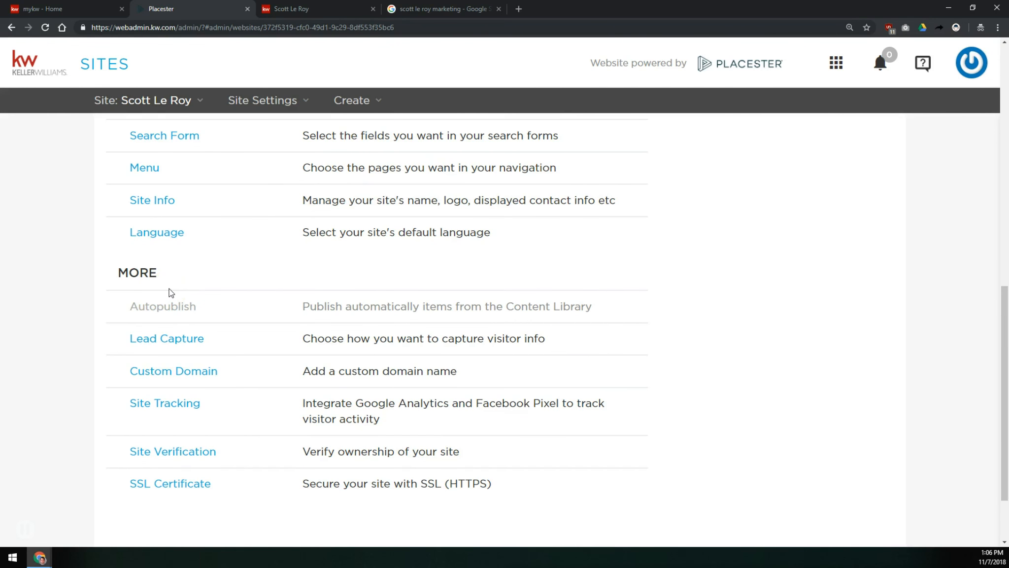
{"action": "left_click", "coordinate": [163, 339]}
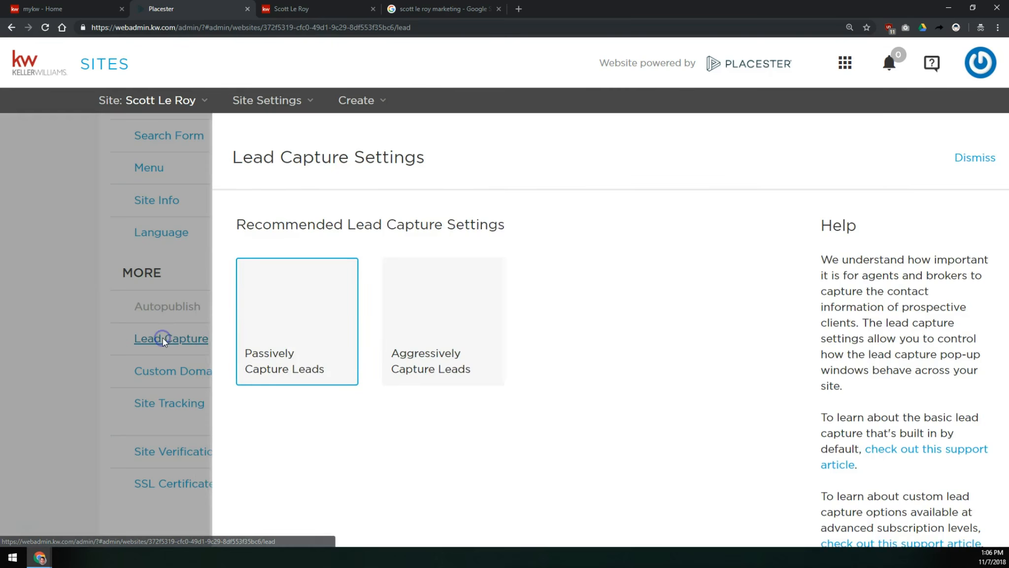
{"action": "scroll", "coordinate": [570, 254], "scroll_direction": "down", "scroll_amount": 3}
{"action": "scroll", "coordinate": [572, 255], "scroll_direction": "up", "scroll_amount": 2}
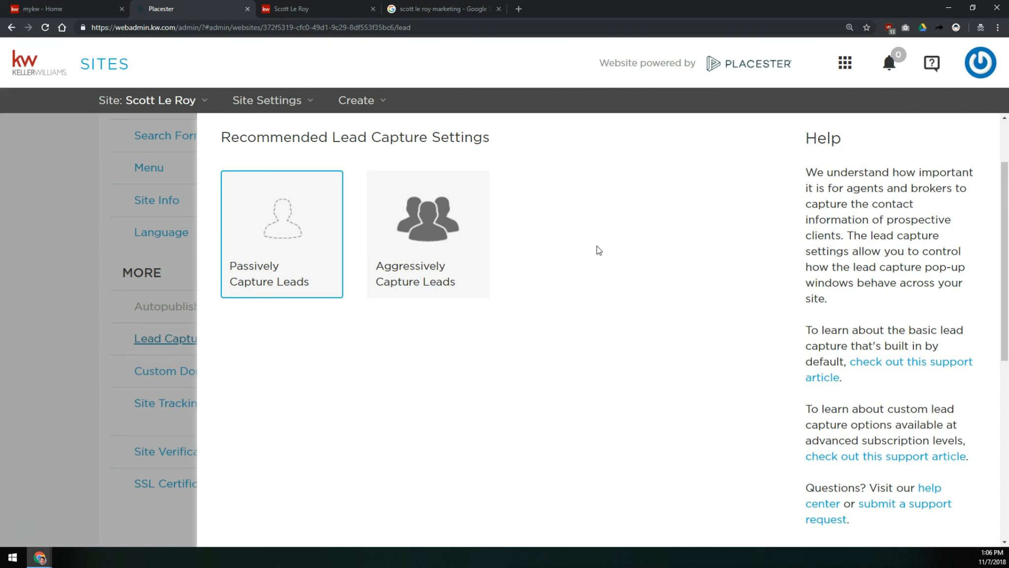
{"action": "mouse_move", "coordinate": [419, 205]}
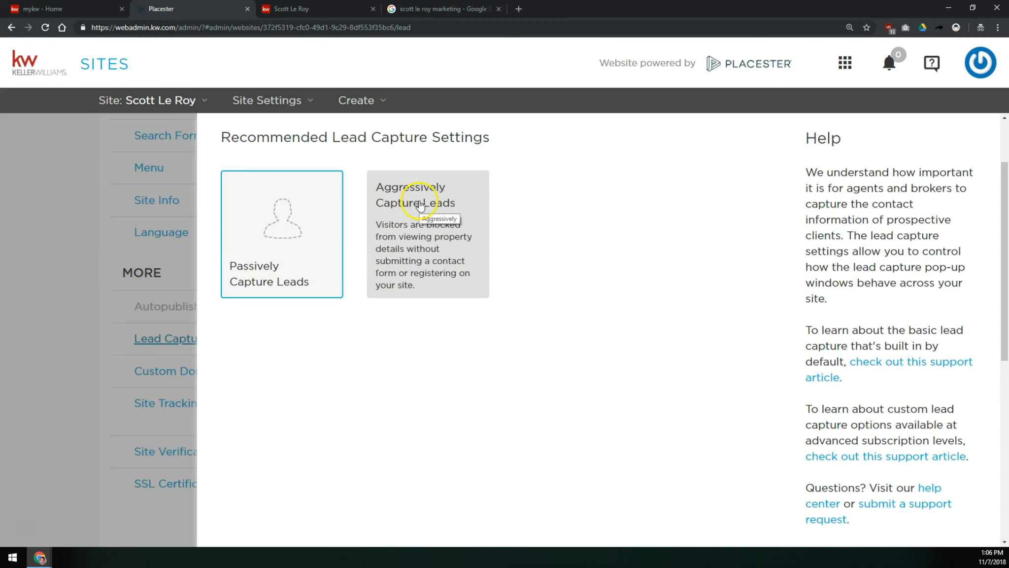
{"action": "mouse_move", "coordinate": [309, 214]}
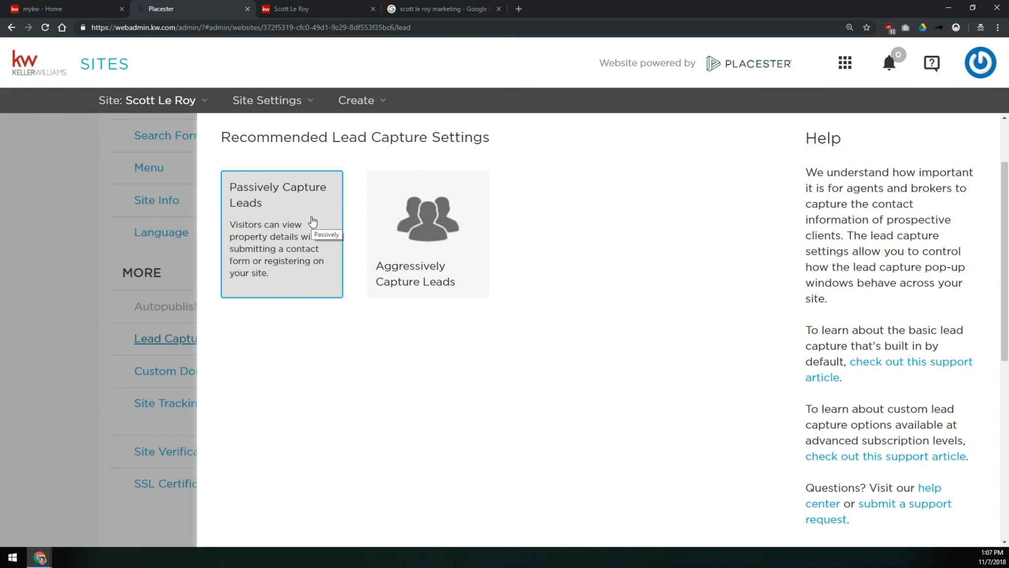
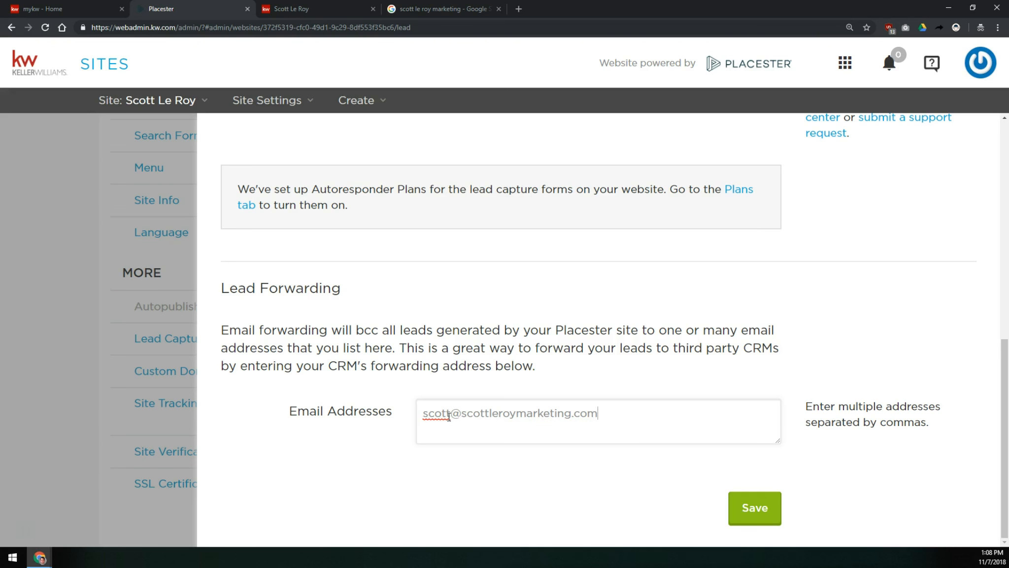
- Add a comma separator after the existing address in the Lead Forwarding email addresses field
{"action": "key", "text": "BackSpace"}
{"action": "type", "text": ","}
{"action": "key", "text": "BackSpace"}
{"action": "key", "text": "Return"}
{"action": "key", "text": "BackSpace"}
{"action": "left_click", "coordinate": [676, 418]}
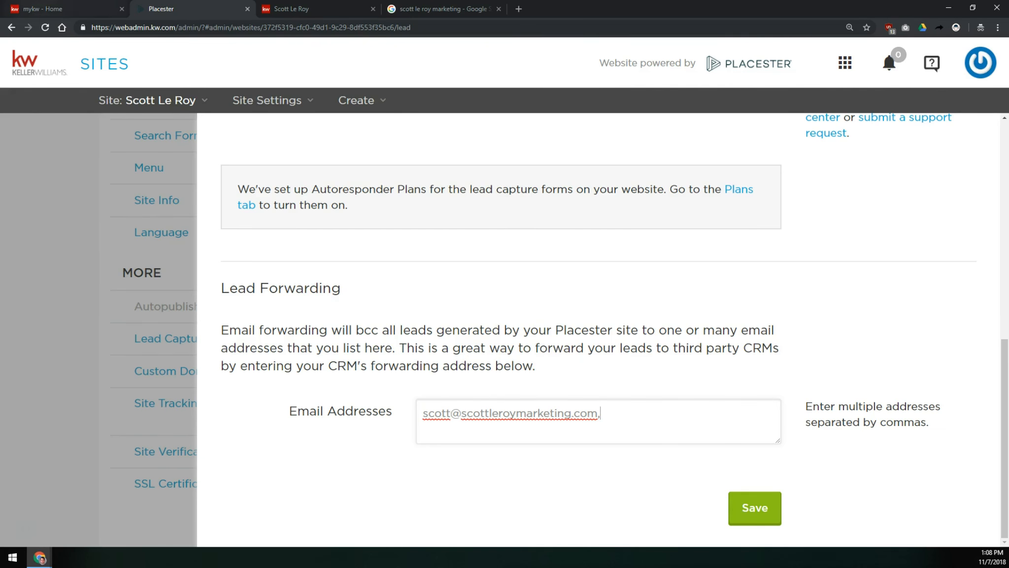
- Open the mykw account settings through Contacts and copy the eEdge email address from the profile details
{"action": "left_click", "coordinate": [45, 9]}
{"action": "left_click_drag", "start_coordinate": [304, 143], "coordinate": [452, 151]}
{"action": "left_click", "coordinate": [442, 148]}
{"action": "left_click", "coordinate": [529, 178]}
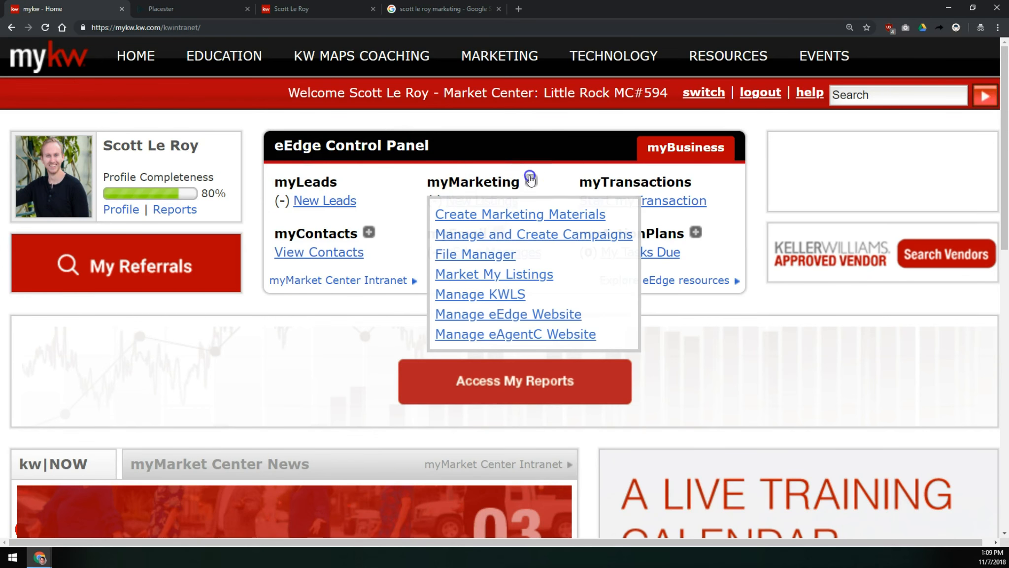
{"action": "left_click", "coordinate": [295, 257]}
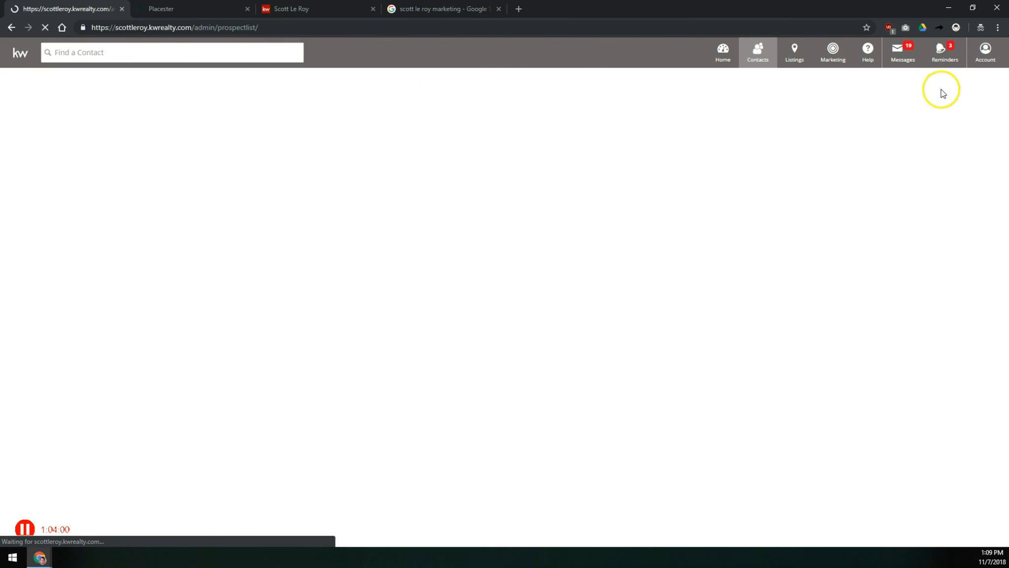
{"action": "left_click", "coordinate": [988, 53]}
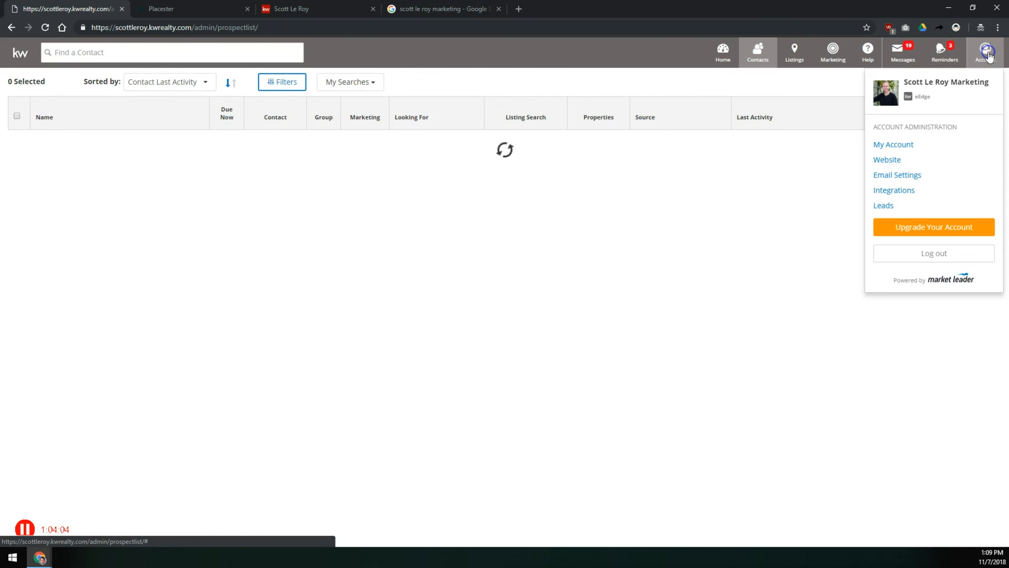
{"action": "left_click", "coordinate": [892, 144]}
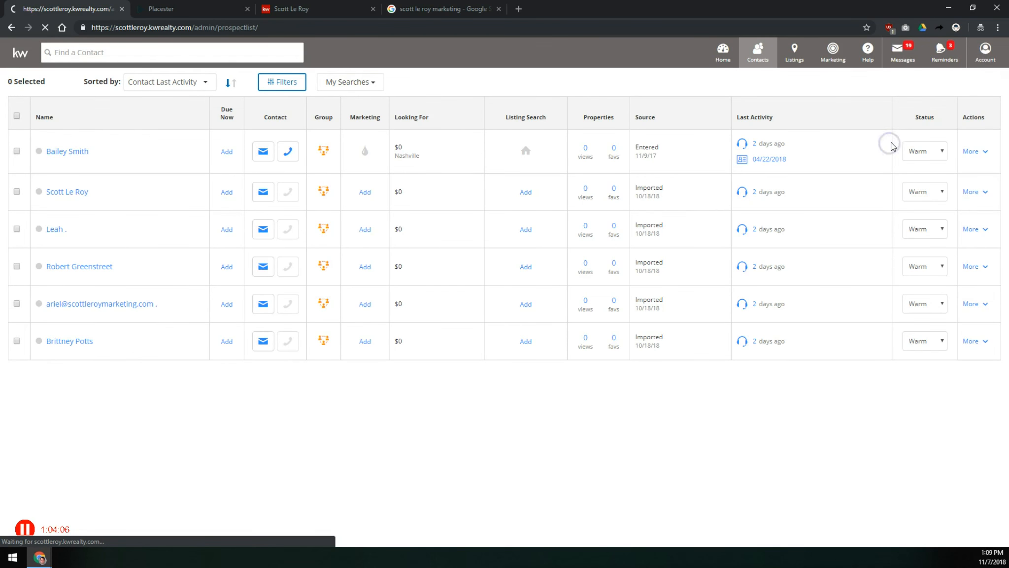
{"action": "key", "text": "ctrl+plus"}
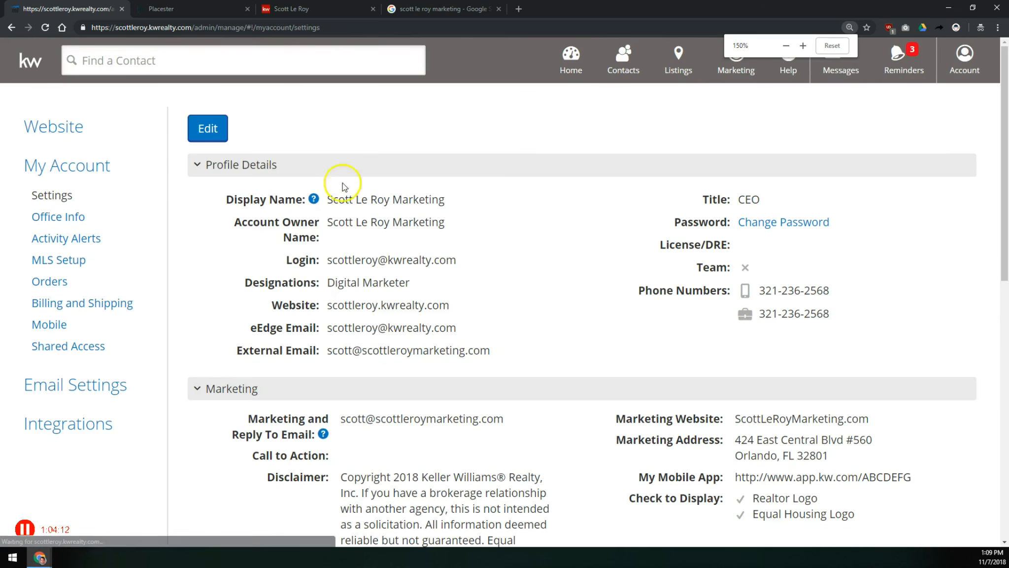
{"action": "left_click_drag", "start_coordinate": [446, 339], "coordinate": [369, 306]}
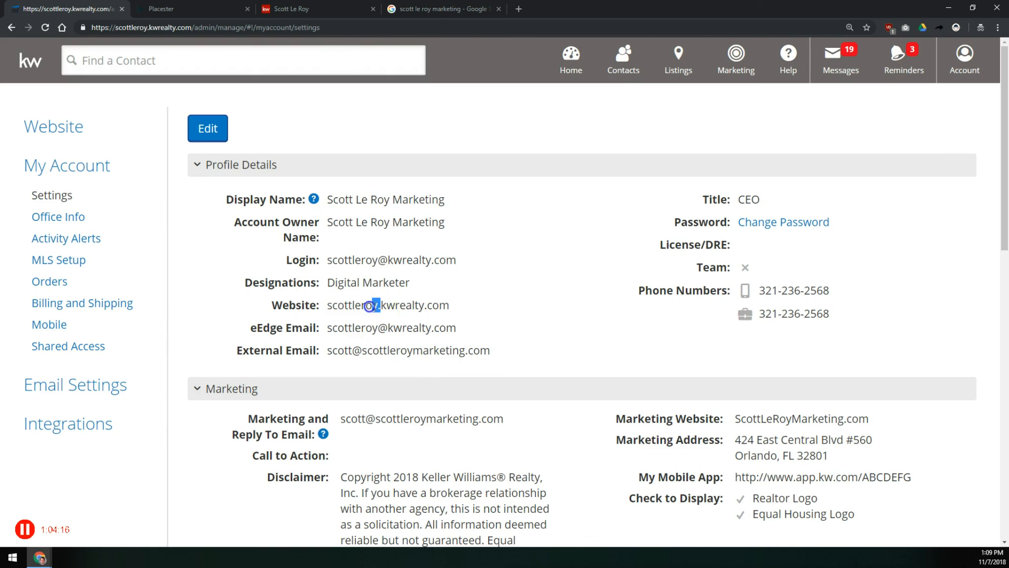
{"action": "left_click_drag", "start_coordinate": [456, 333], "coordinate": [328, 327]}
{"action": "key", "text": "ctrl+c"}
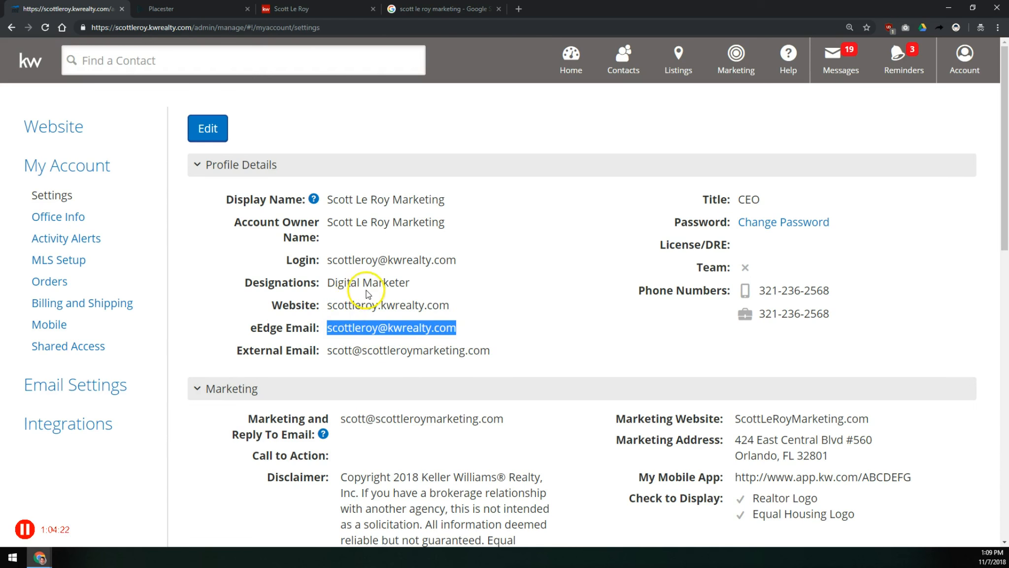
- Paste the eEdge email as a second Lead Forwarding address and save the lead capture settings
{"action": "left_click", "coordinate": [213, 10]}
{"action": "left_click", "coordinate": [669, 427]}
{"action": "key", "text": "ctrl+v"}
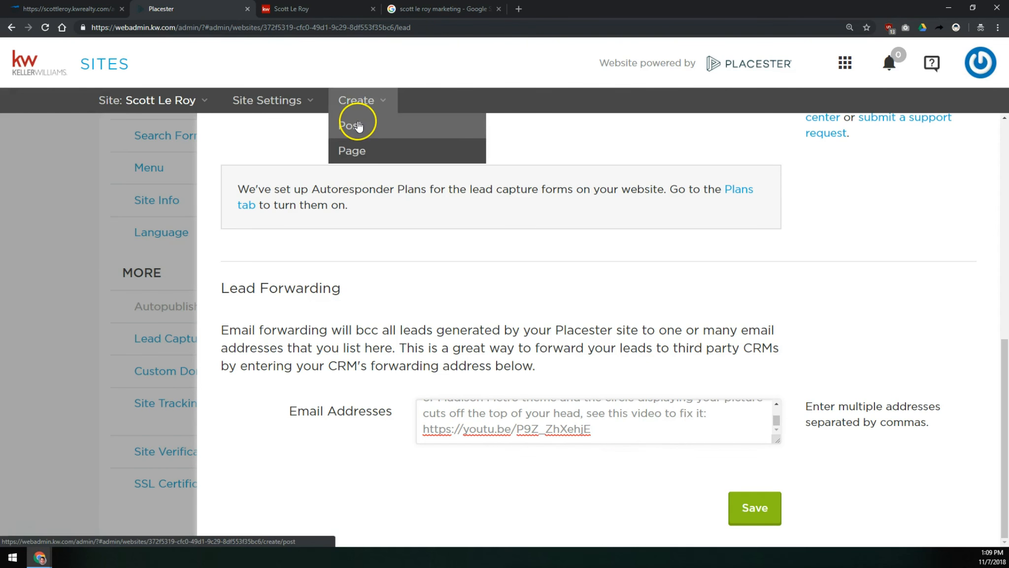
{"action": "key", "text": "ctrl+a"}
{"action": "key", "text": "ctrl+v"}
{"action": "left_click", "coordinate": [74, 9]}
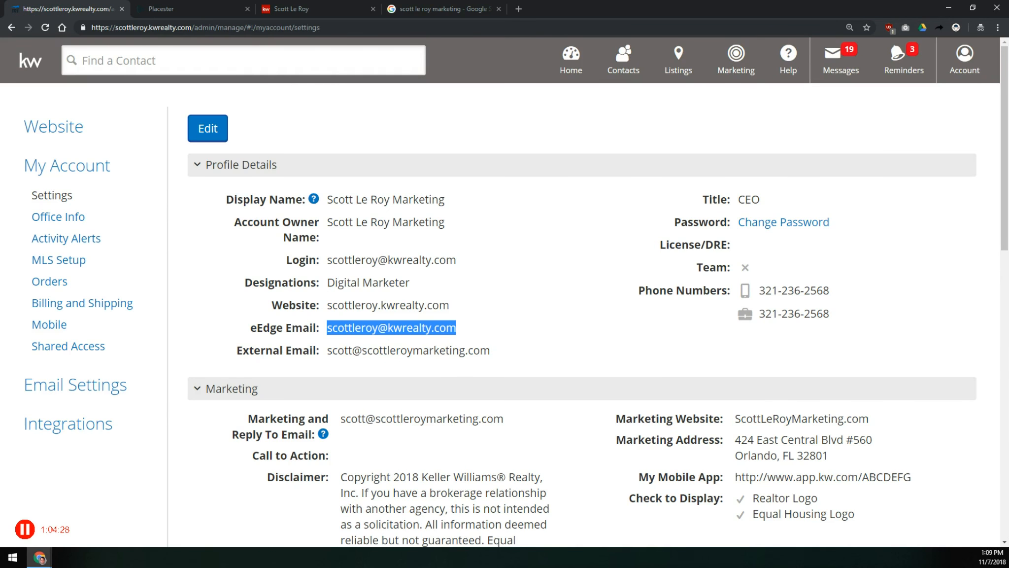
{"action": "left_click", "coordinate": [191, 9]}
{"action": "left_click", "coordinate": [74, 9]}
{"action": "left_click", "coordinate": [237, 9]}
{"action": "key", "text": "ctrl+v"}
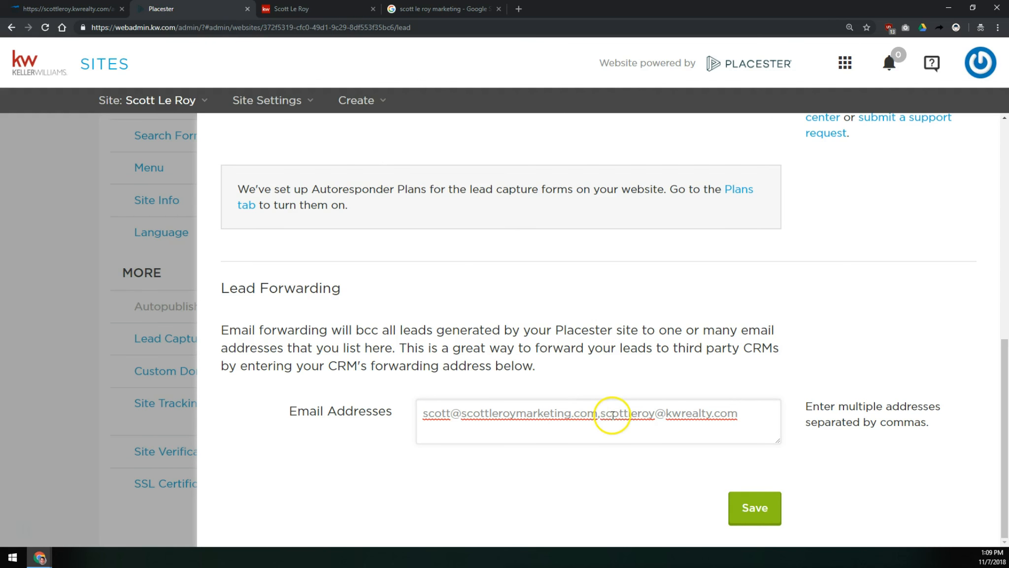
{"action": "left_click", "coordinate": [759, 512]}
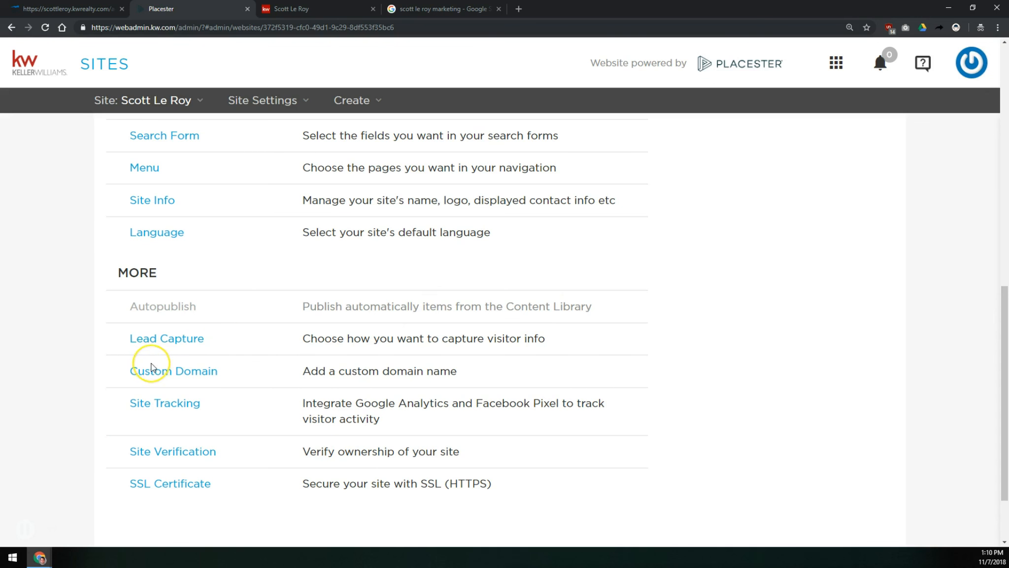
- Open the Custom Domain settings and examine the current Placester-provided subdomain
{"action": "left_click", "coordinate": [202, 373]}
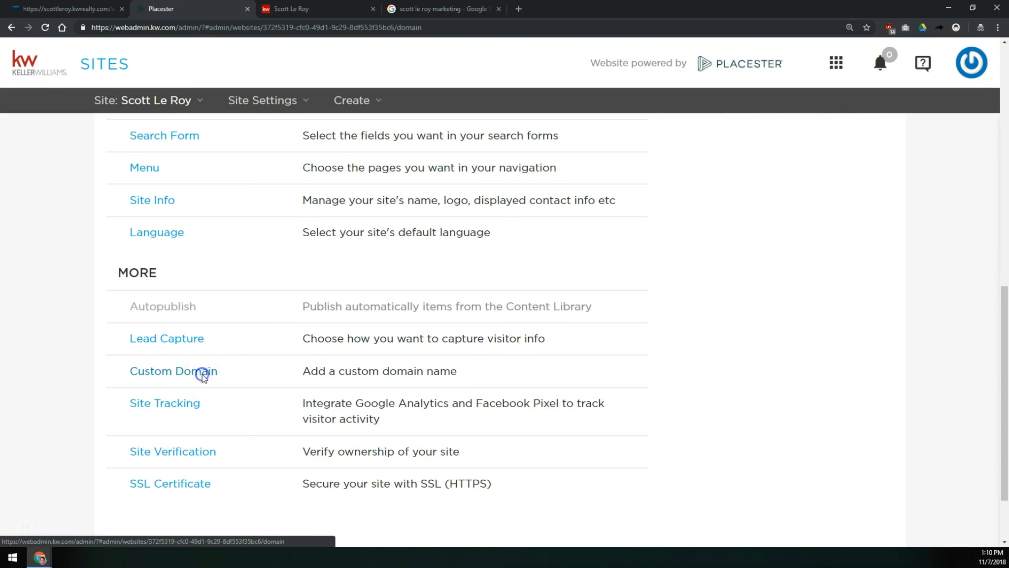
{"action": "left_click_drag", "start_coordinate": [422, 414], "coordinate": [593, 408]}
{"action": "left_click", "coordinate": [589, 406]}
{"action": "left_click", "coordinate": [419, 414]}
{"action": "left_click", "coordinate": [417, 403]}
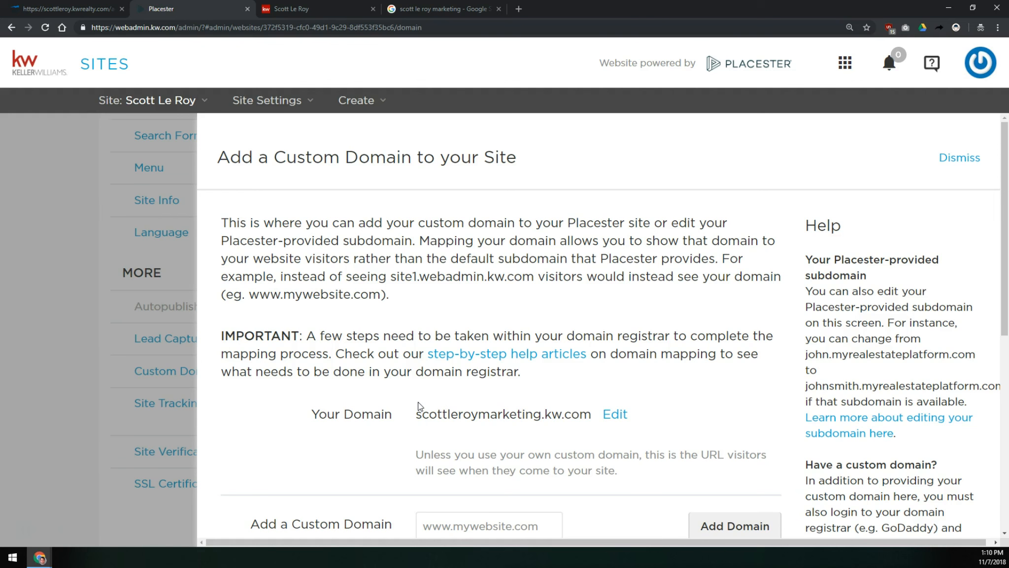
{"action": "left_click_drag", "start_coordinate": [416, 413], "coordinate": [539, 420]}
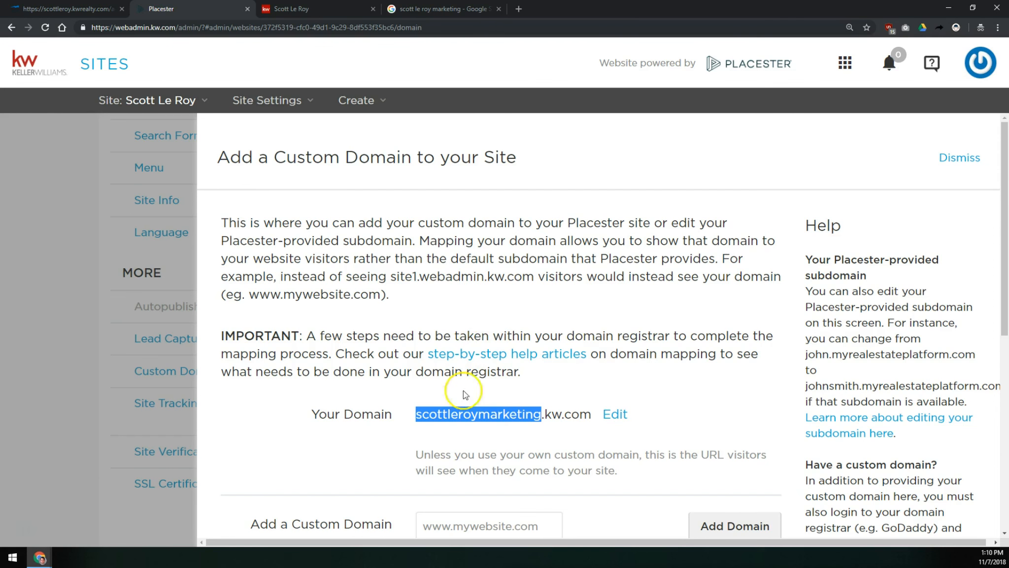
{"action": "left_click_drag", "start_coordinate": [595, 415], "coordinate": [412, 417]}
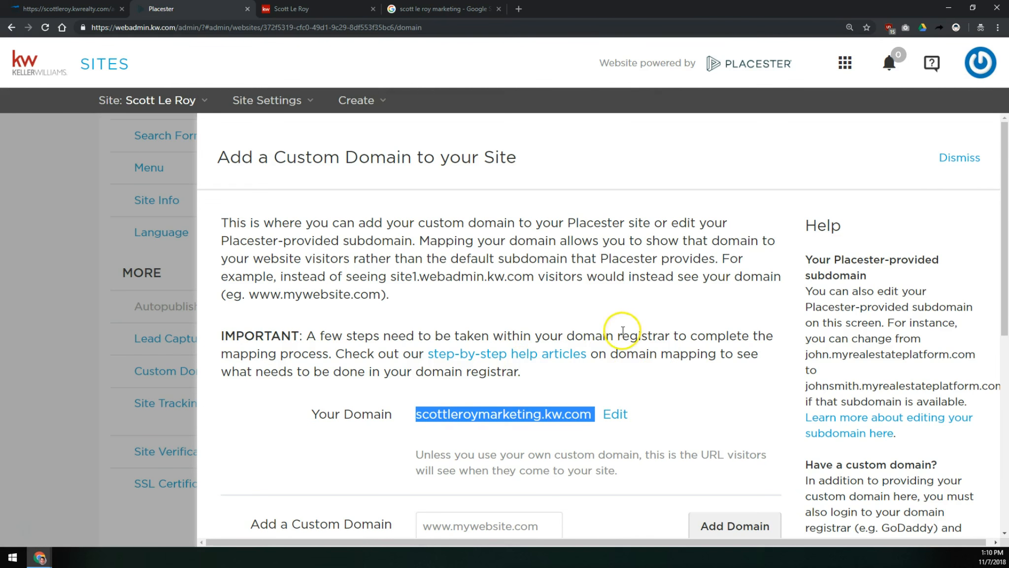
{"action": "left_click", "coordinate": [570, 379]}
{"action": "double_click", "coordinate": [462, 414]}
{"action": "left_click", "coordinate": [462, 413]}
{"action": "left_click_drag", "start_coordinate": [416, 414], "coordinate": [542, 414]}
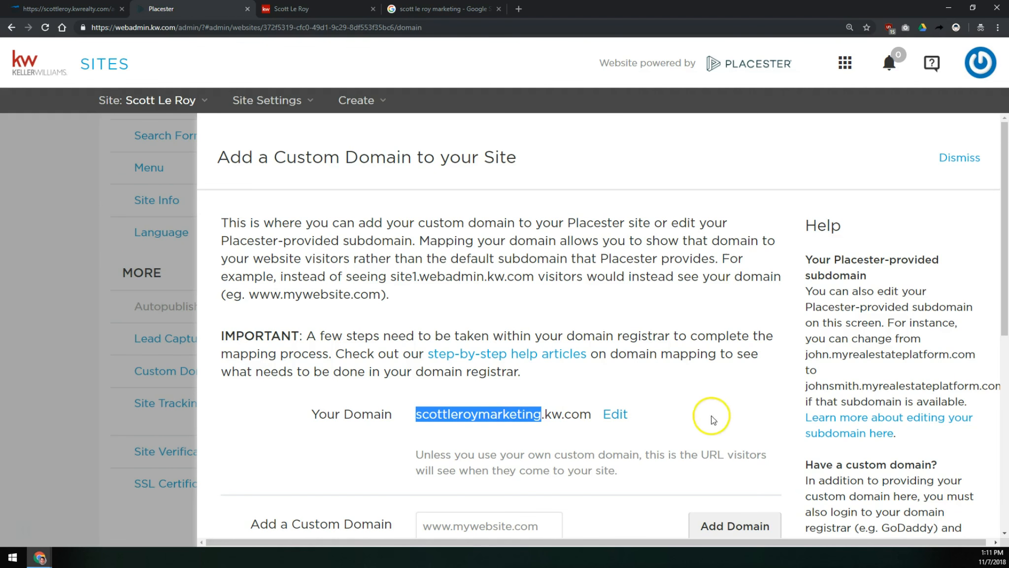
- Edit the subdomain to scottleroy and check its availability
{"action": "left_click", "coordinate": [611, 414]}
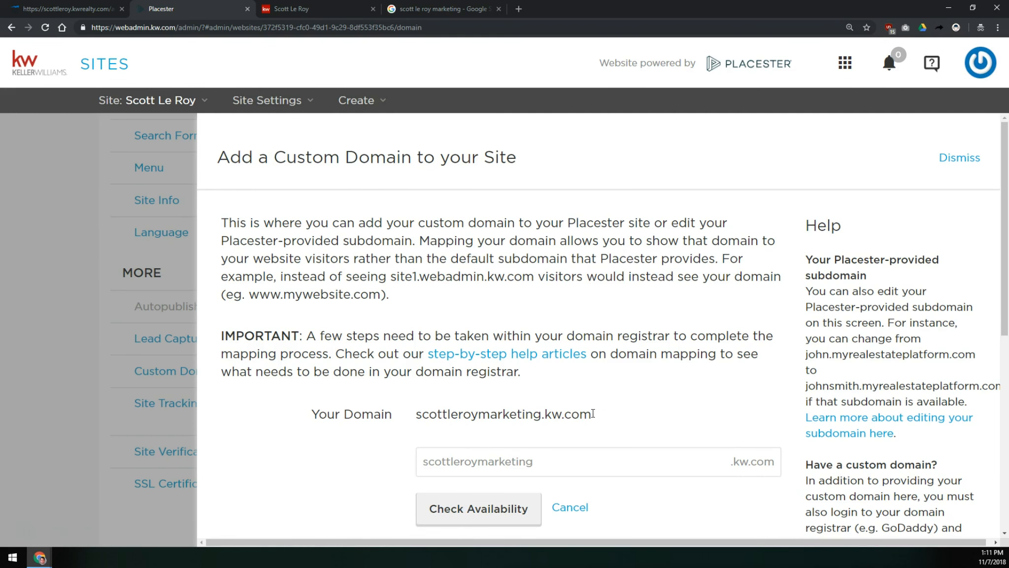
{"action": "scroll", "coordinate": [592, 413], "scroll_direction": "down", "scroll_amount": 2}
{"action": "double_click", "coordinate": [567, 374]}
{"action": "key", "text": "BackSpace"}
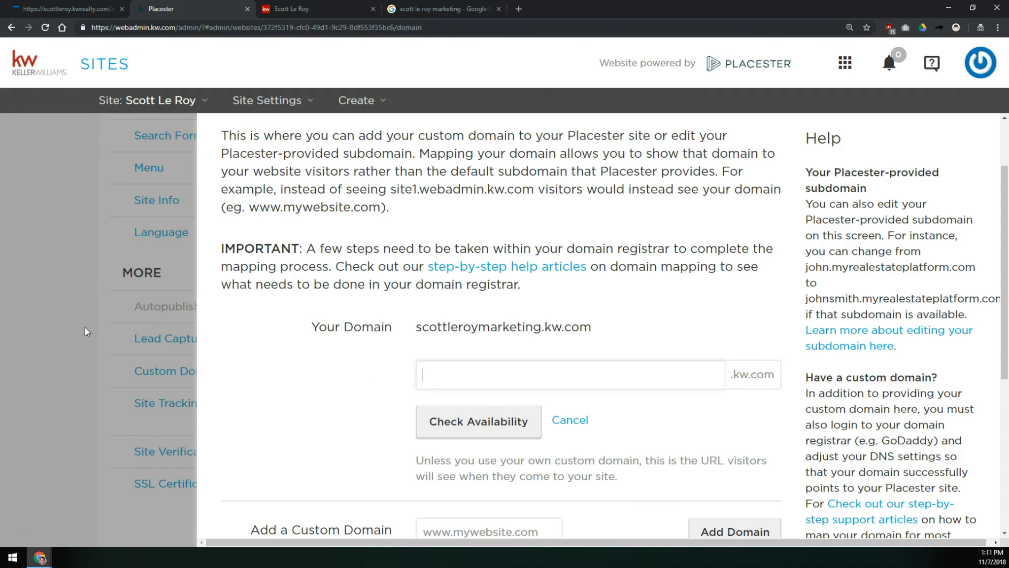
{"action": "type", "text": "scottleroy"}
{"action": "left_click", "coordinate": [450, 418]}
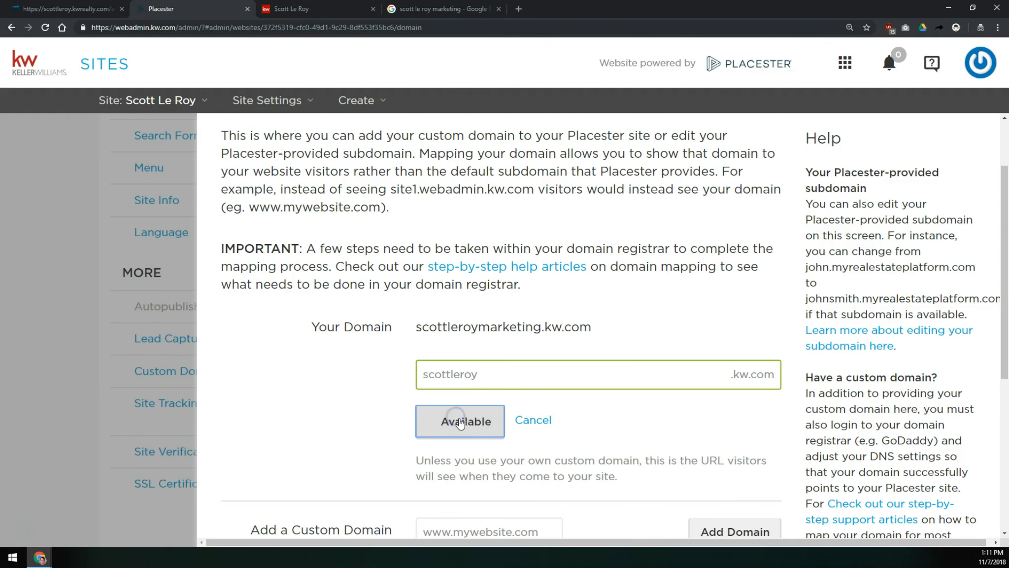
{"action": "scroll", "coordinate": [542, 394], "scroll_direction": "down", "scroll_amount": 4}
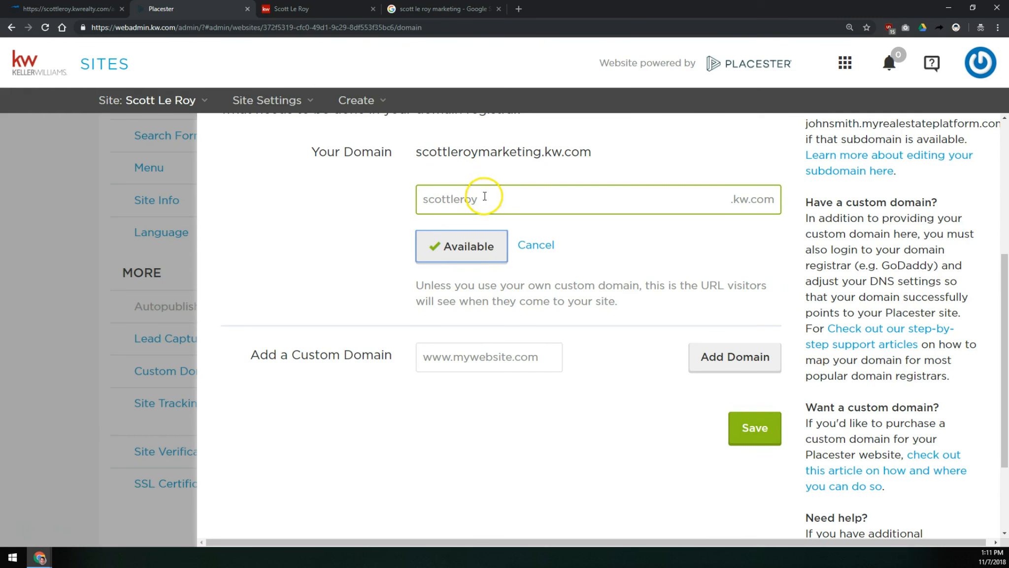
{"action": "left_click_drag", "start_coordinate": [485, 196], "coordinate": [361, 200]}
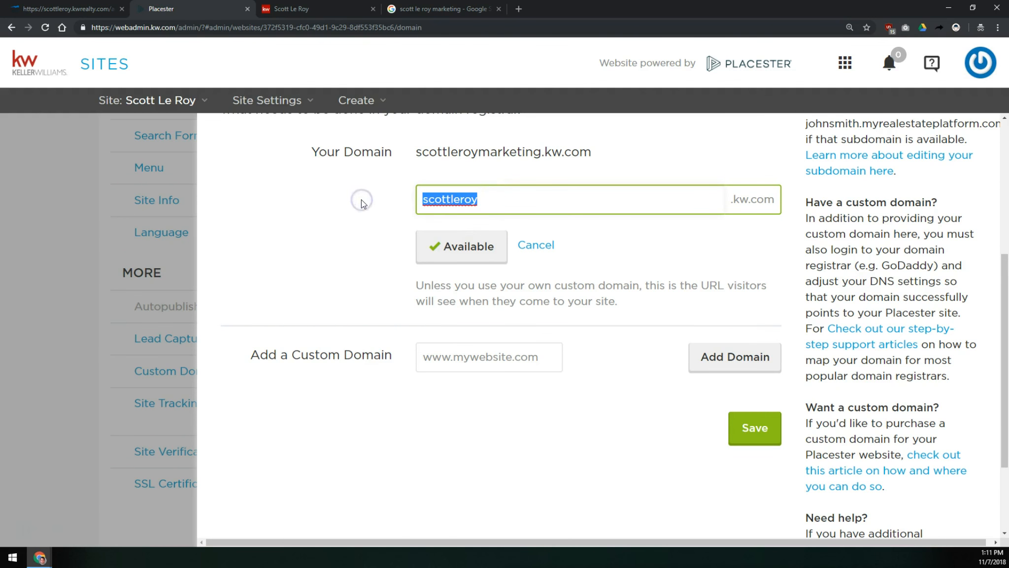
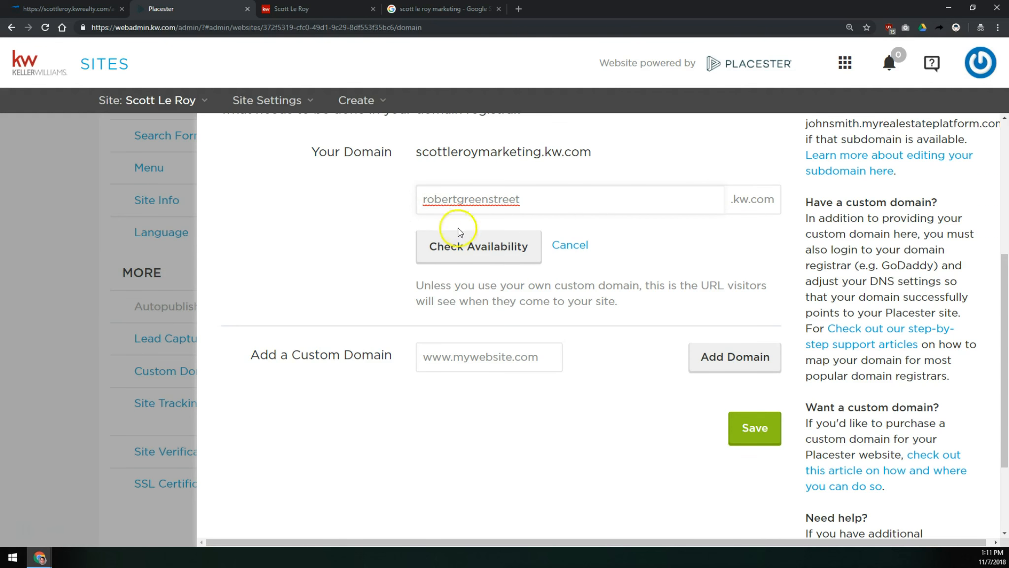
{"action": "left_click", "coordinate": [482, 249]}
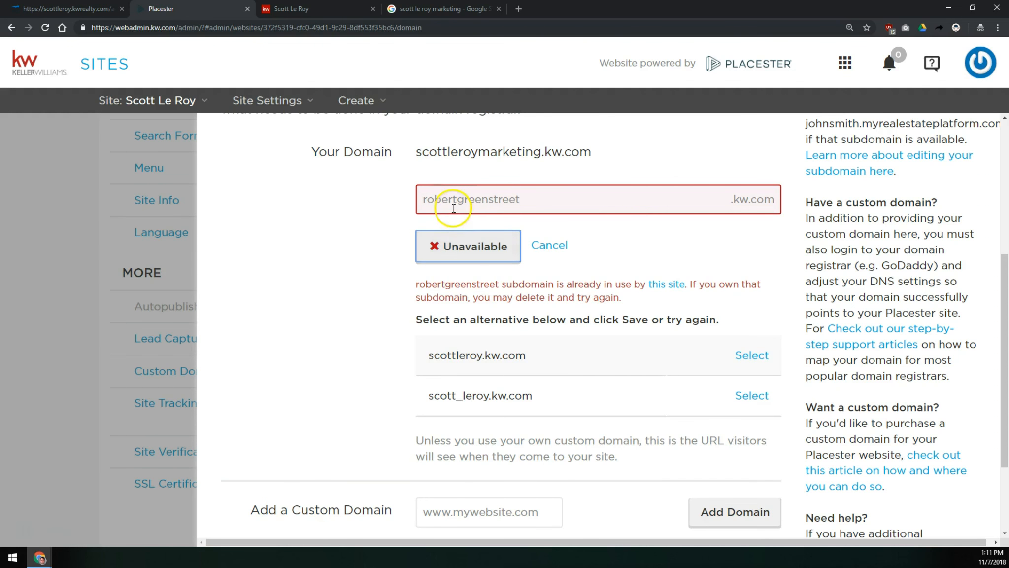
{"action": "scroll", "coordinate": [464, 200], "scroll_direction": "down", "scroll_amount": 2}
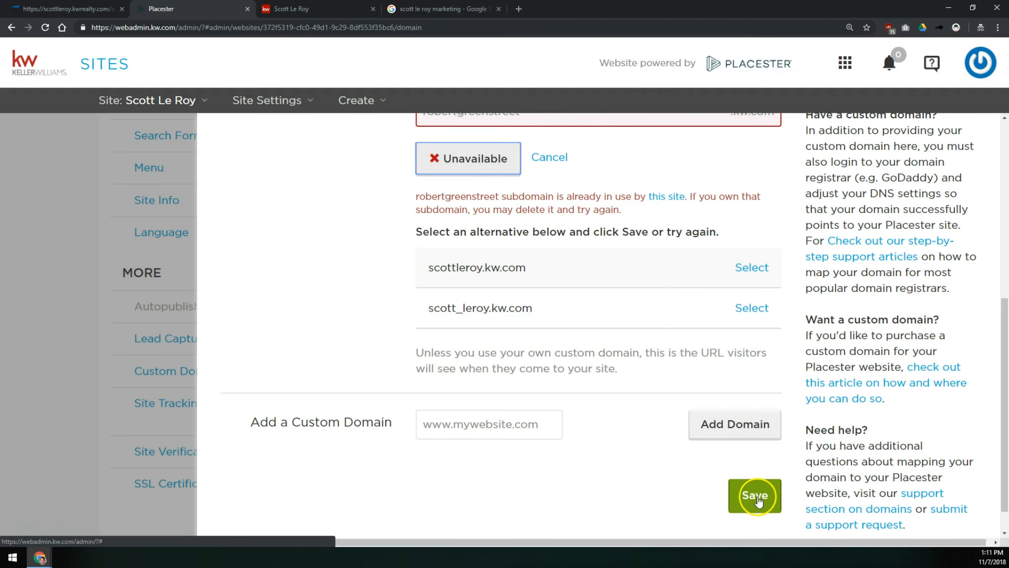
{"action": "scroll", "coordinate": [519, 299], "scroll_direction": "up", "scroll_amount": 1}
{"action": "scroll", "coordinate": [521, 303], "scroll_direction": "up", "scroll_amount": 2}
{"action": "left_click", "coordinate": [549, 241]}
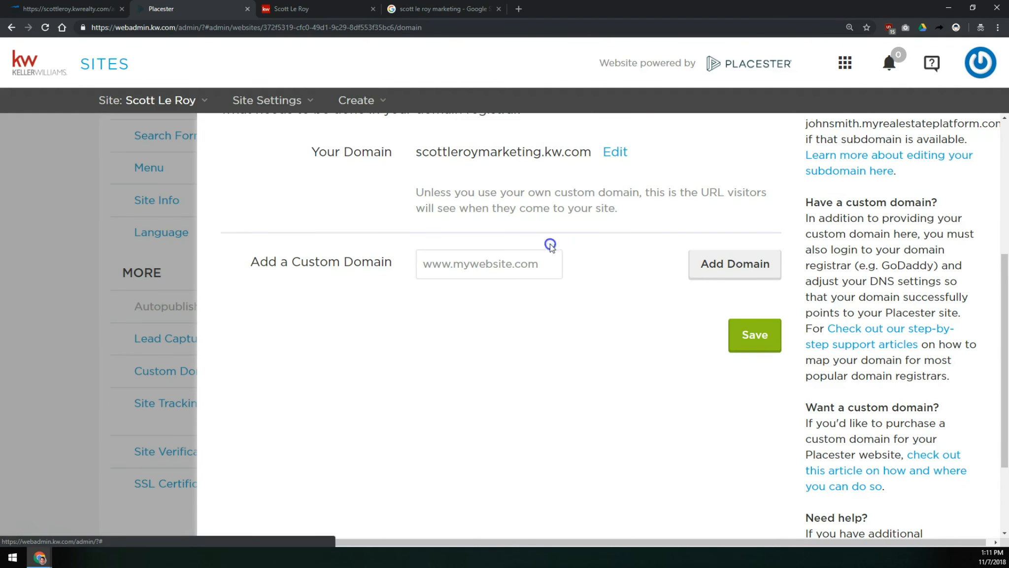
- Try to save the Custom Domain settings, then leave for the Language settings without saving
{"action": "left_click_drag", "start_coordinate": [416, 153], "coordinate": [591, 154]}
{"action": "left_click", "coordinate": [575, 153]}
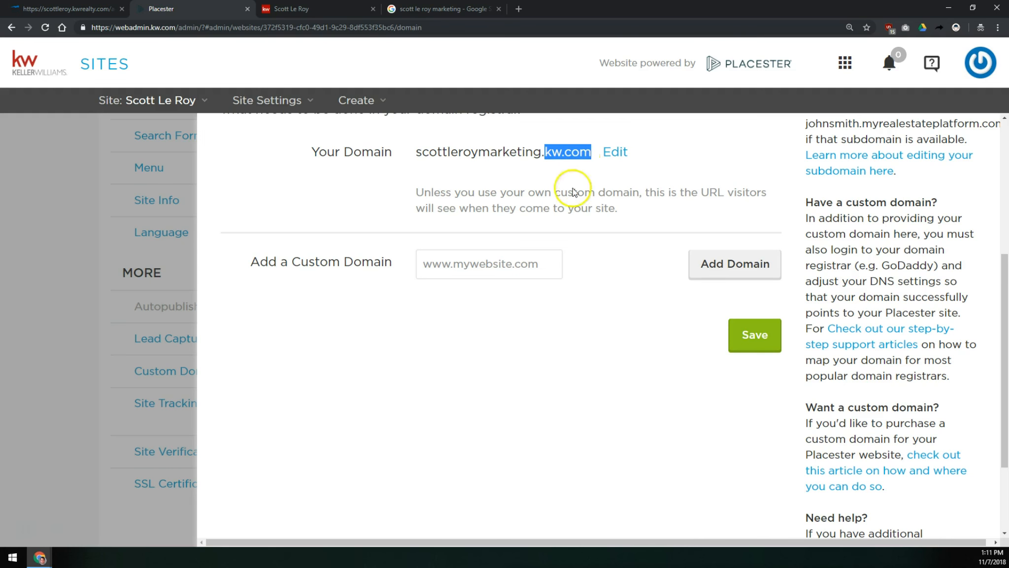
{"action": "scroll", "coordinate": [506, 187], "scroll_direction": "up", "scroll_amount": 4}
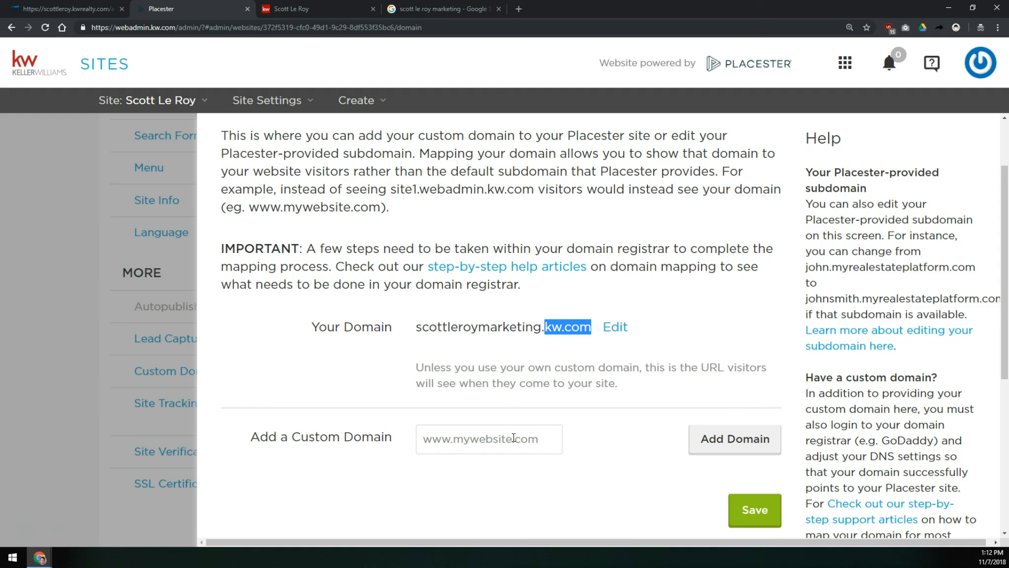
{"action": "left_click", "coordinate": [513, 437]}
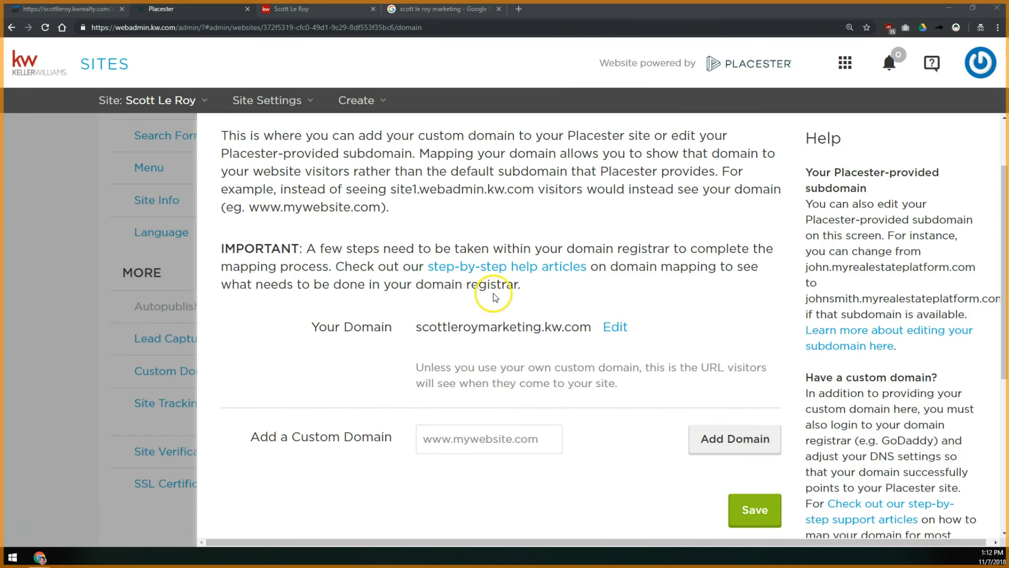
{"action": "left_click", "coordinate": [753, 507]}
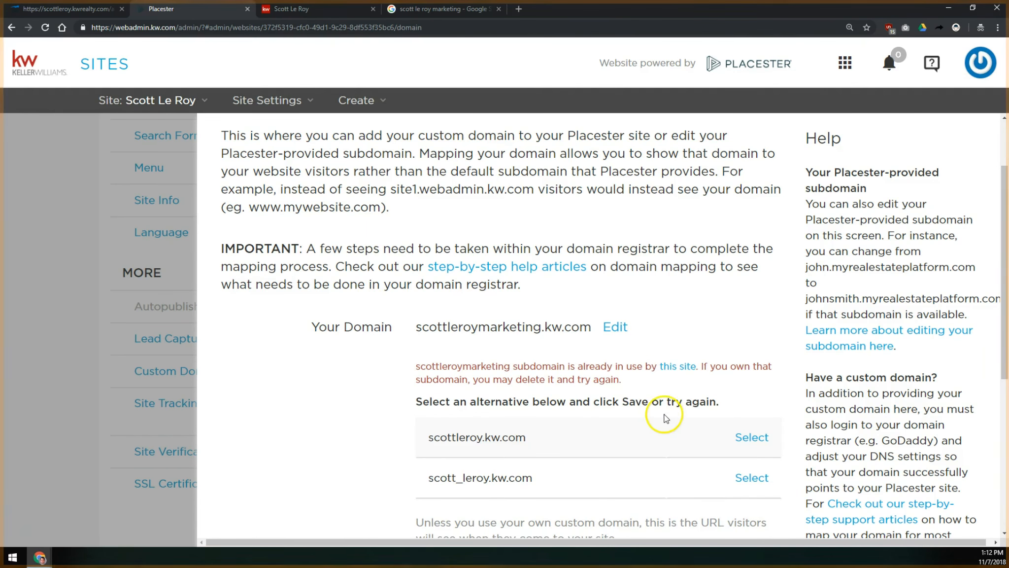
{"action": "scroll", "coordinate": [520, 275], "scroll_direction": "down", "scroll_amount": 3}
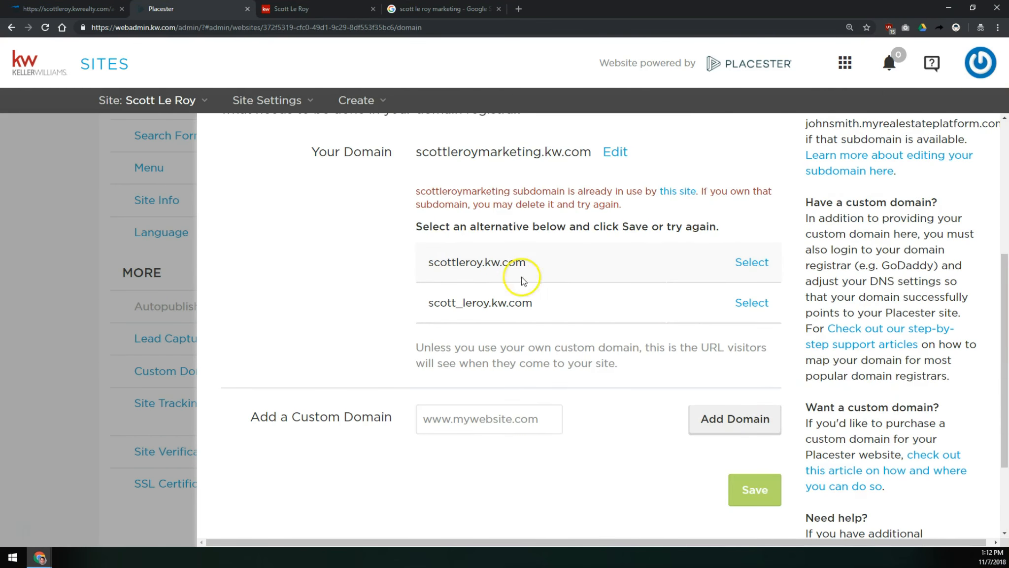
{"action": "left_click", "coordinate": [165, 239]}
{"action": "left_click", "coordinate": [551, 312]}
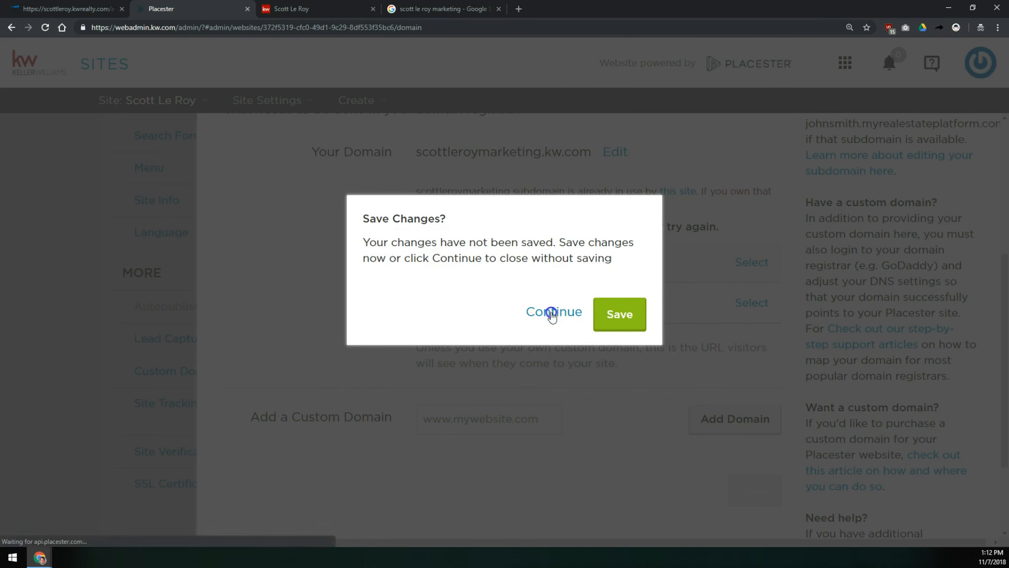